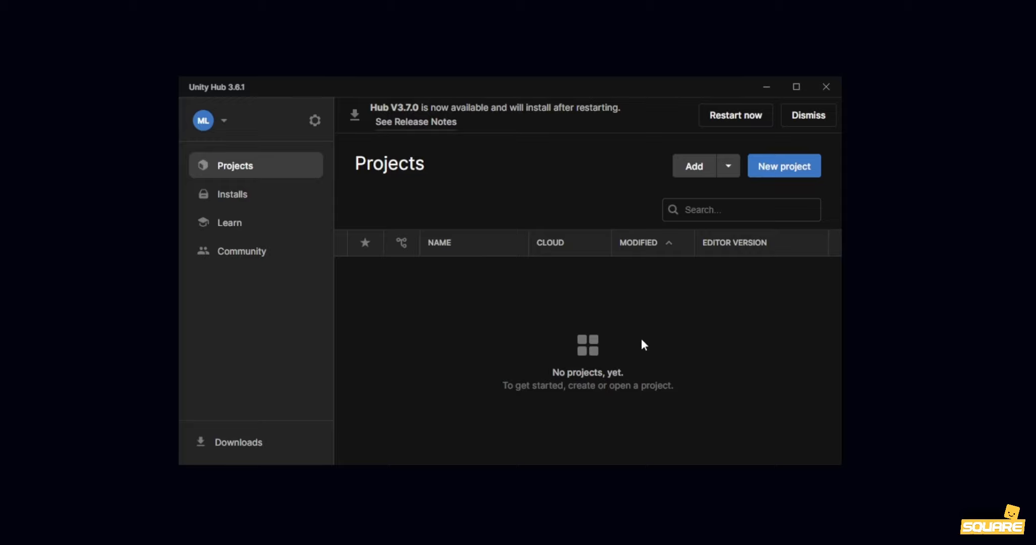
- Create a 2D Core project named Alphabet Tracing using editor version 2021.1.9f1
{"action": "left_click", "coordinate": [796, 157]}
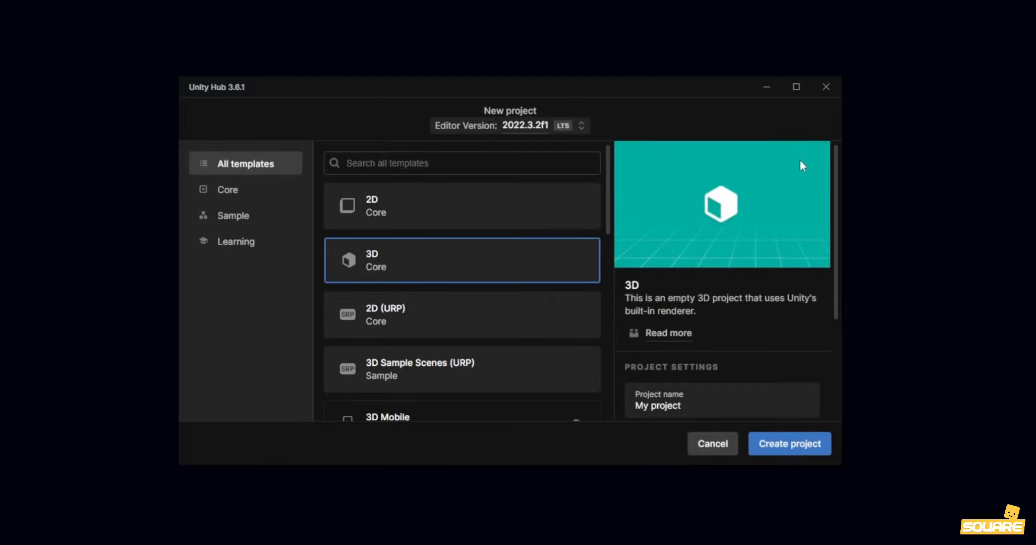
{"action": "left_click", "coordinate": [521, 132]}
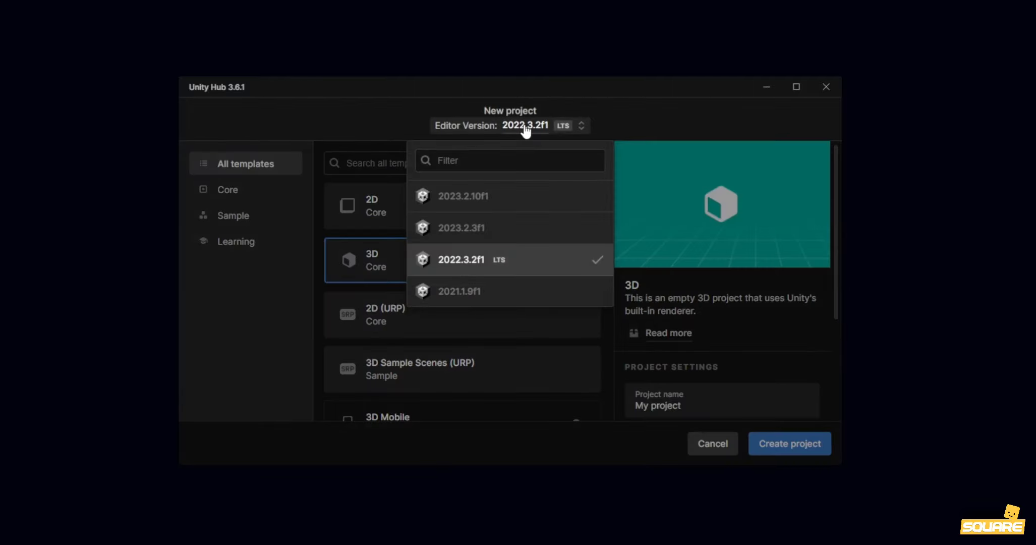
{"action": "left_click", "coordinate": [494, 292]}
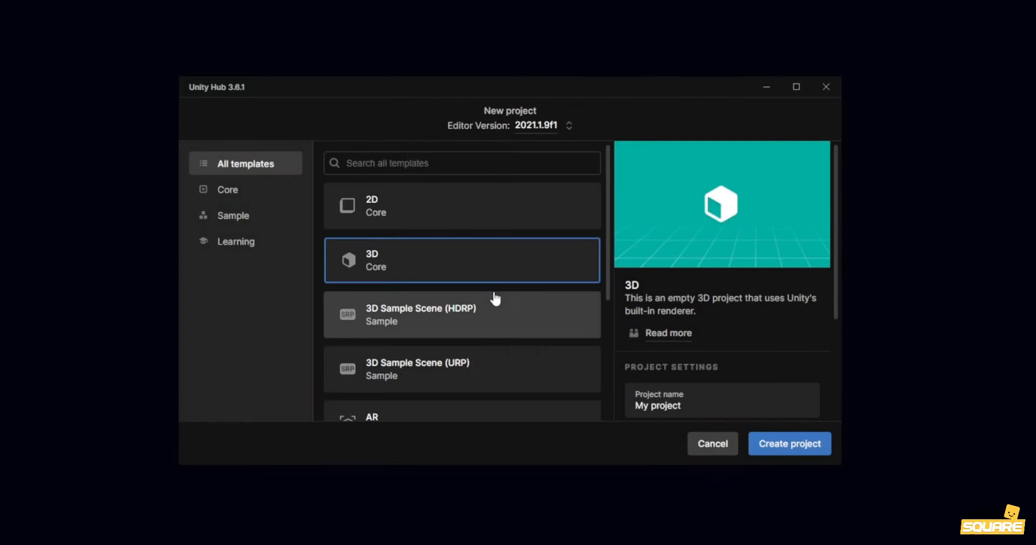
{"action": "scroll", "coordinate": [692, 355], "scroll_direction": "down", "scroll_amount": 3}
{"action": "left_click_drag", "start_coordinate": [699, 248], "coordinate": [520, 260]}
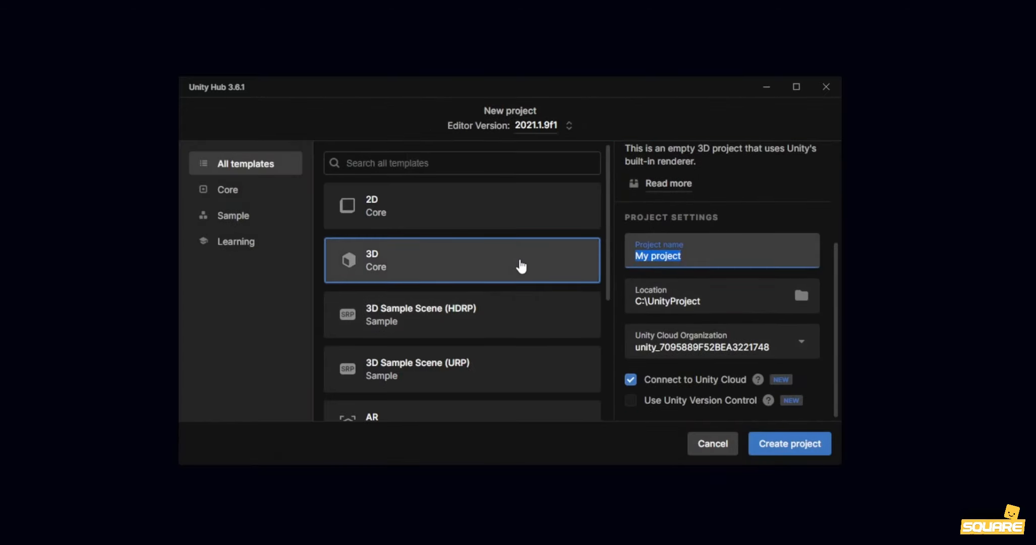
{"action": "type", "text": "Alphabet Tracing"}
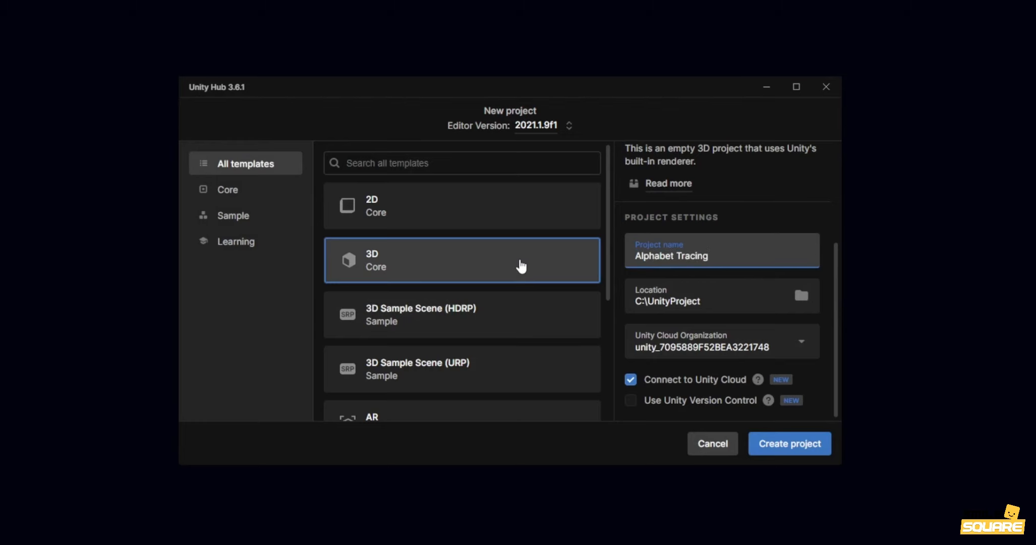
{"action": "left_click", "coordinate": [454, 219]}
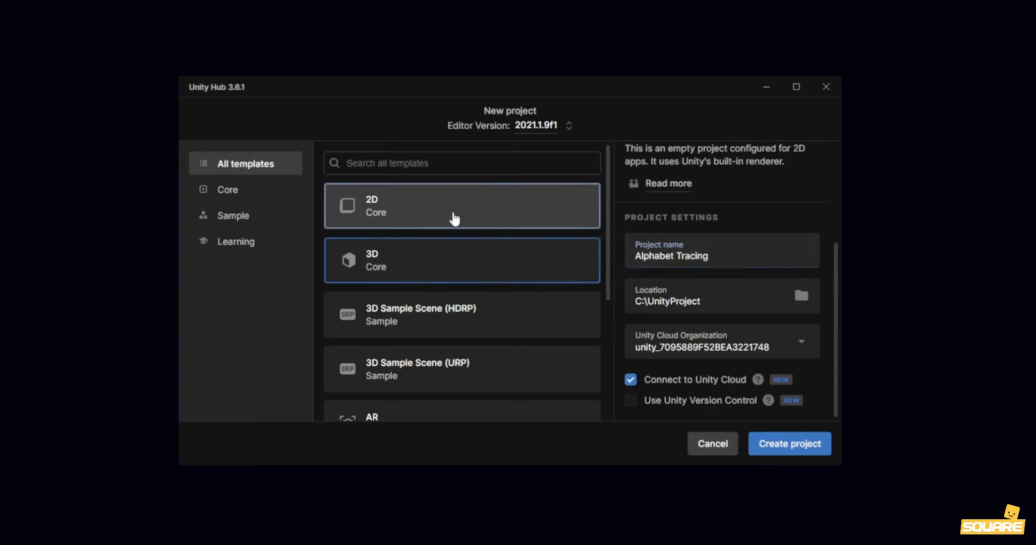
{"action": "left_click", "coordinate": [795, 446]}
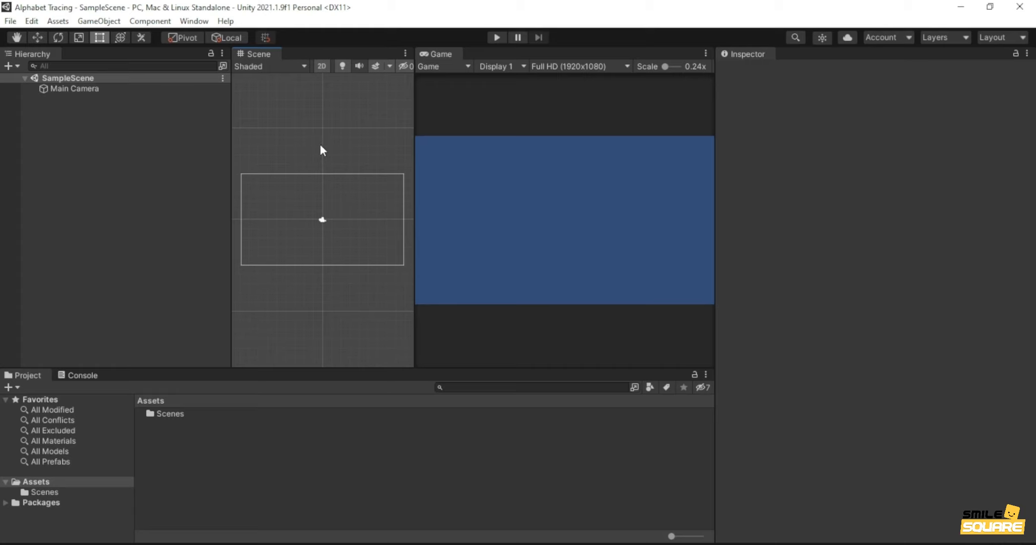
{"action": "scroll", "coordinate": [324, 145], "scroll_direction": "up", "scroll_amount": 6}
{"action": "scroll", "coordinate": [324, 145], "scroll_direction": "down", "scroll_amount": 6}
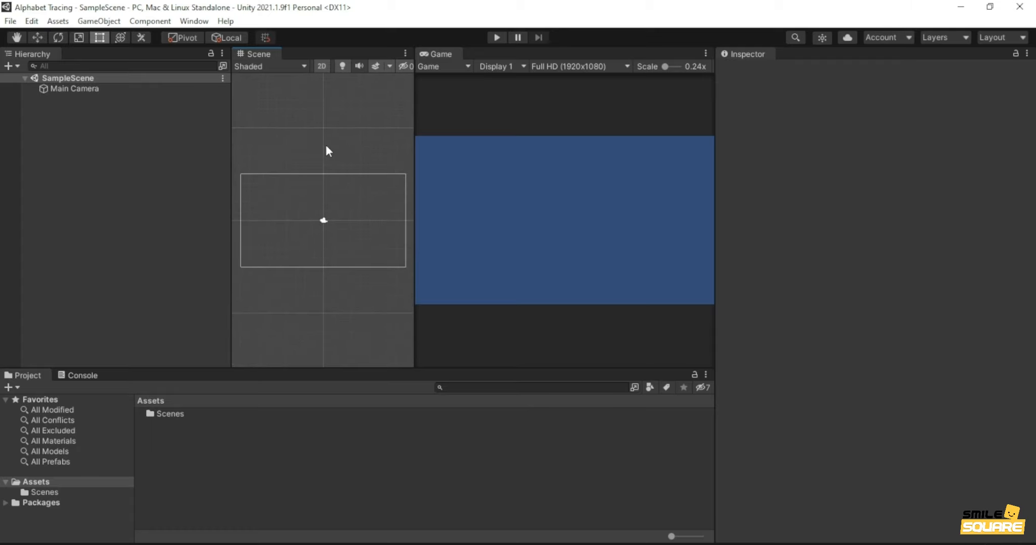
{"action": "mouse_move", "coordinate": [326, 147]}
{"action": "middle_mouse_down"}
{"action": "mouse_move", "coordinate": [324, 155]}
{"action": "mouse_move", "coordinate": [328, 125]}
{"action": "mouse_move", "coordinate": [325, 148]}
{"action": "middle_mouse_up"}
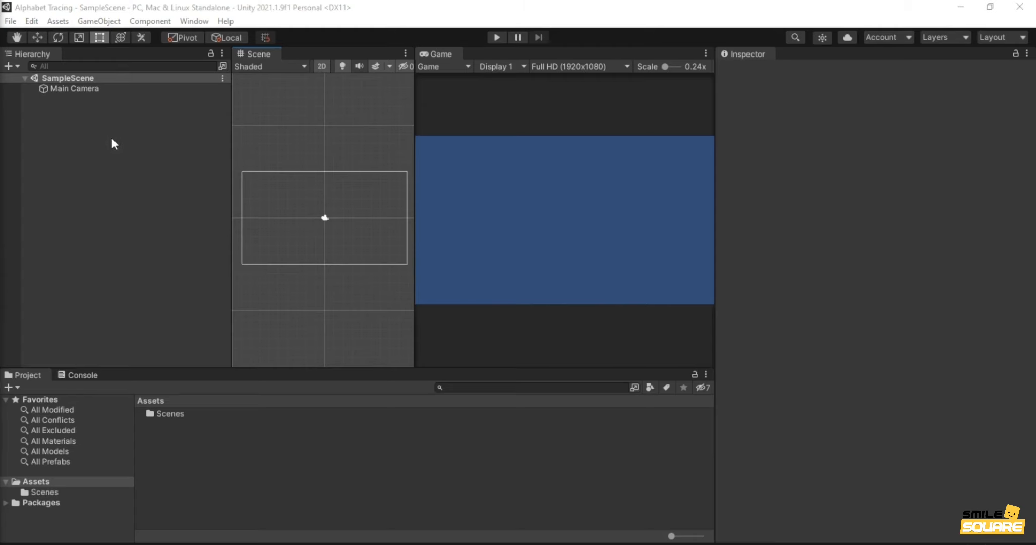
{"action": "left_click", "coordinate": [111, 87]}
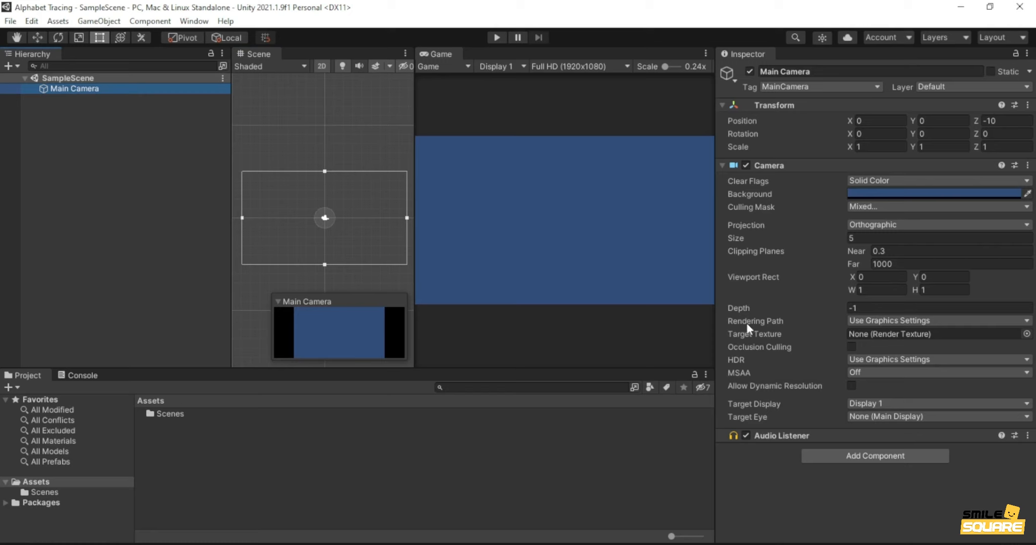
{"action": "mouse_move", "coordinate": [747, 322]}
{"action": "left_click", "coordinate": [196, 24]}
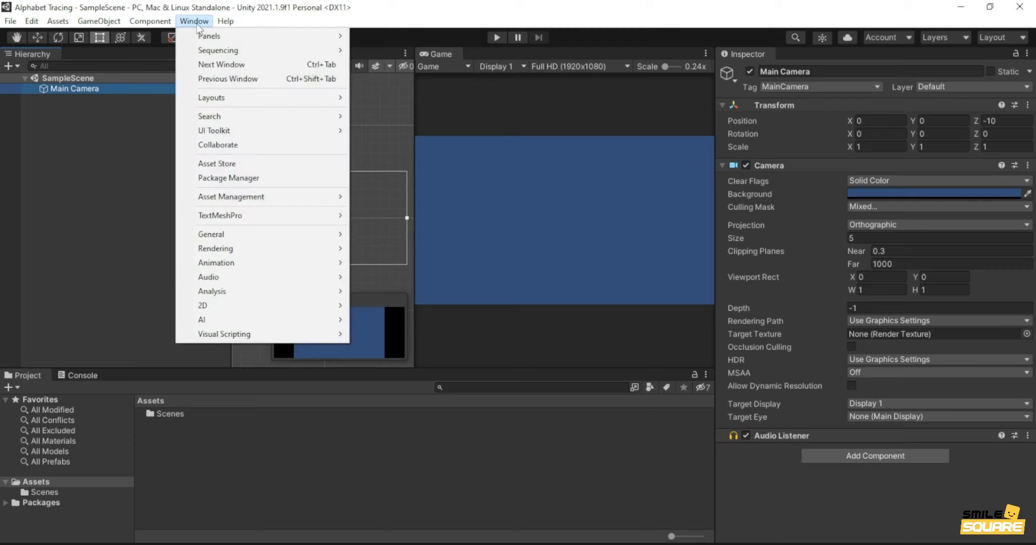
{"action": "mouse_move", "coordinate": [240, 237]}
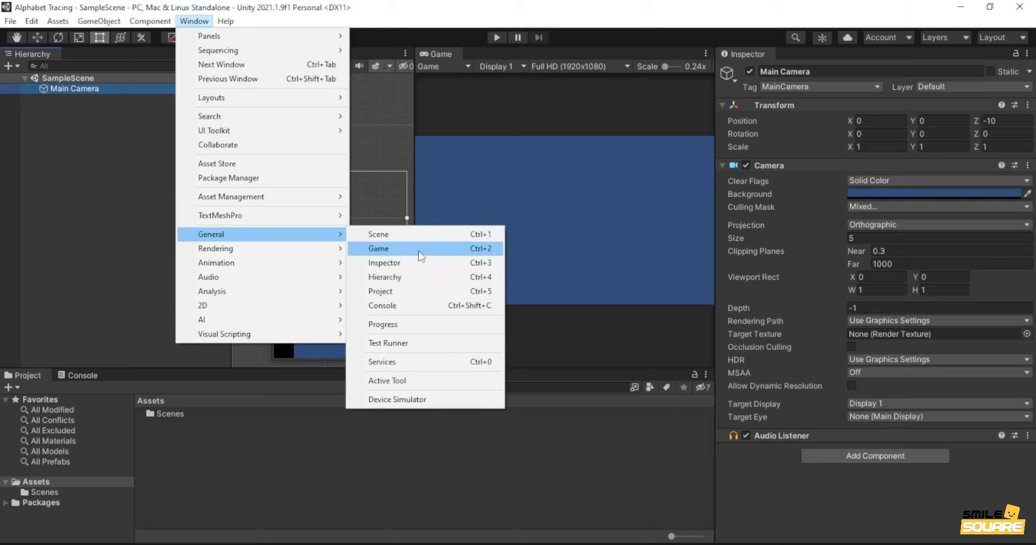
{"action": "left_click", "coordinate": [188, 479]}
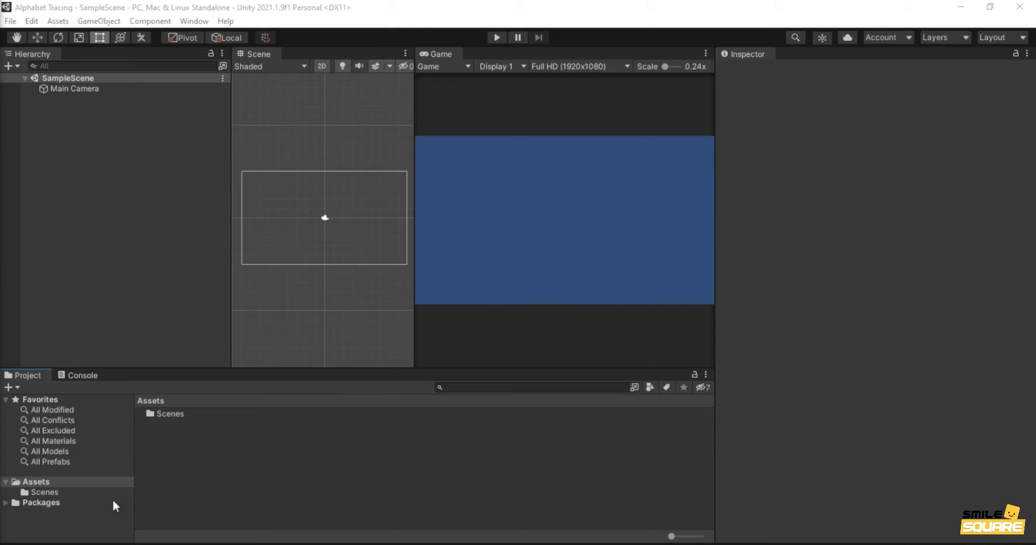
- Create a new scene named MainMenu in the Scenes folder
{"action": "left_click", "coordinate": [45, 492]}
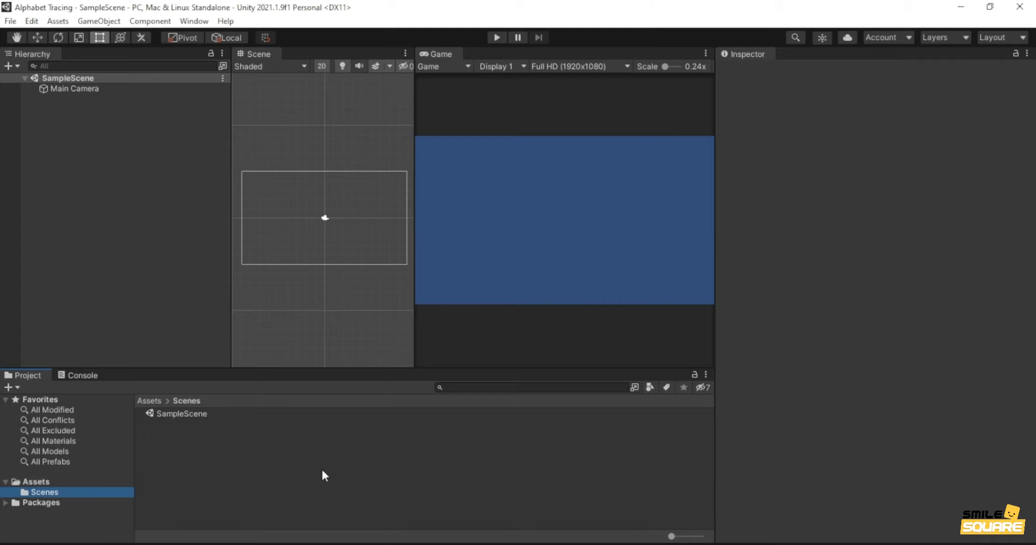
{"action": "right_click", "coordinate": [262, 473]}
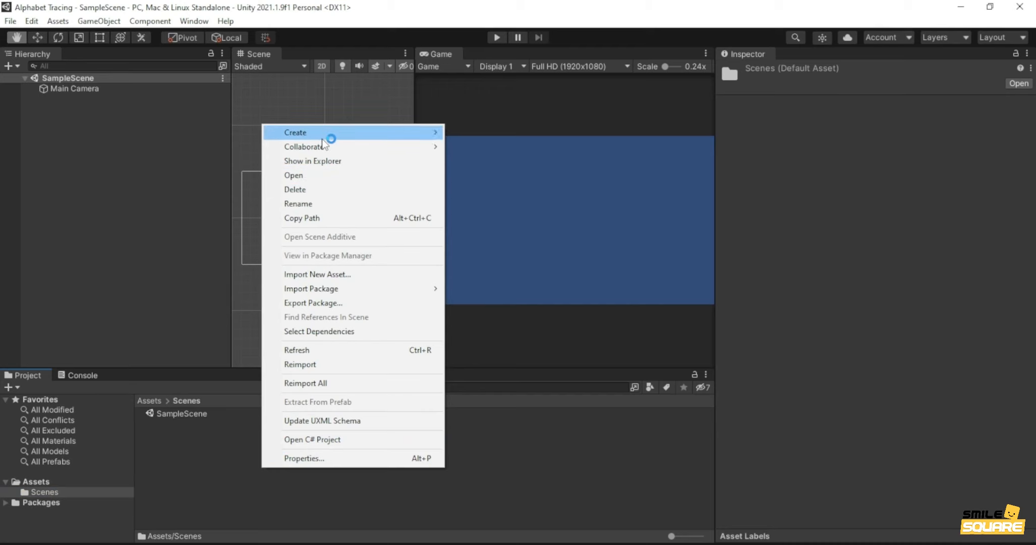
{"action": "mouse_move", "coordinate": [323, 140]}
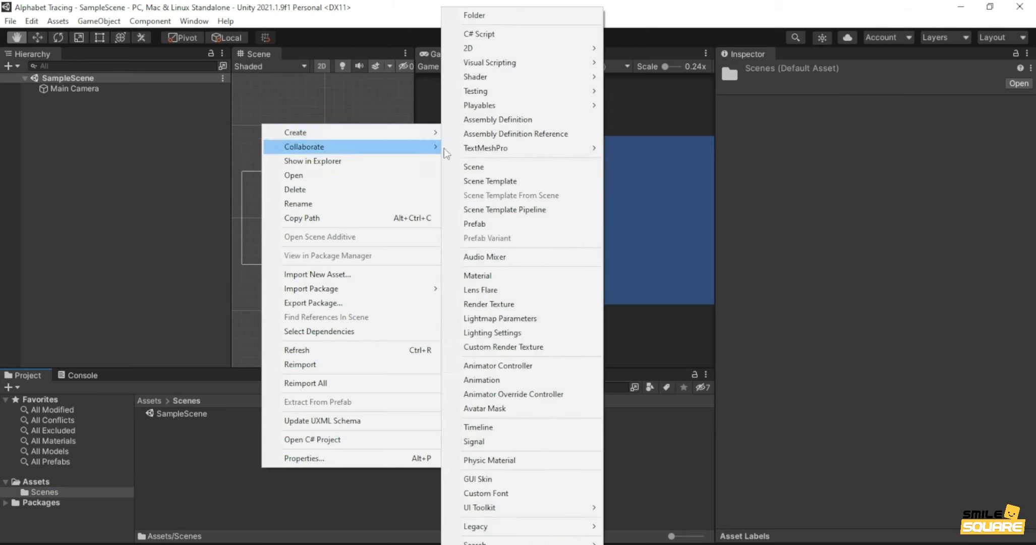
{"action": "left_click", "coordinate": [472, 167]}
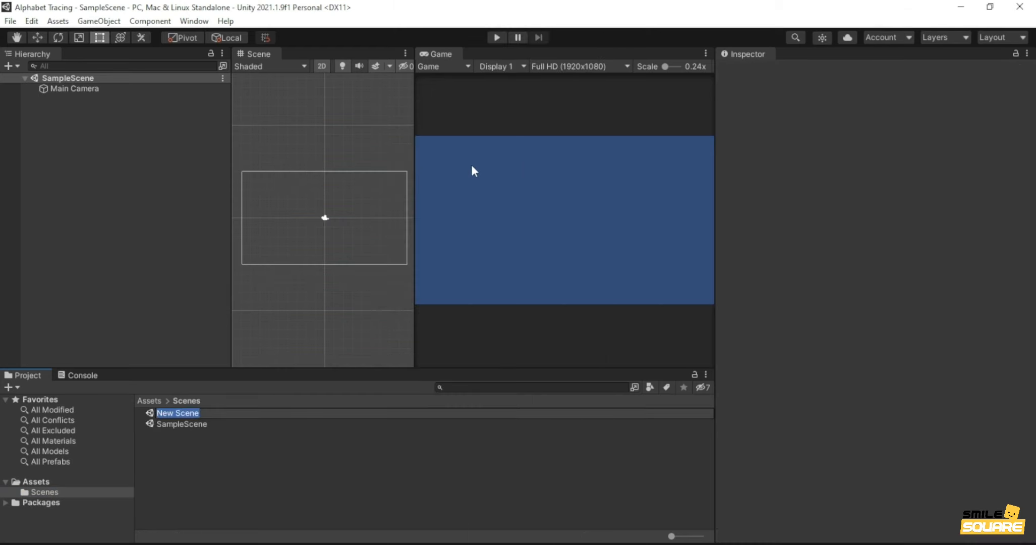
{"action": "type", "text": "MainMenu"}
{"action": "key", "text": "Return"}
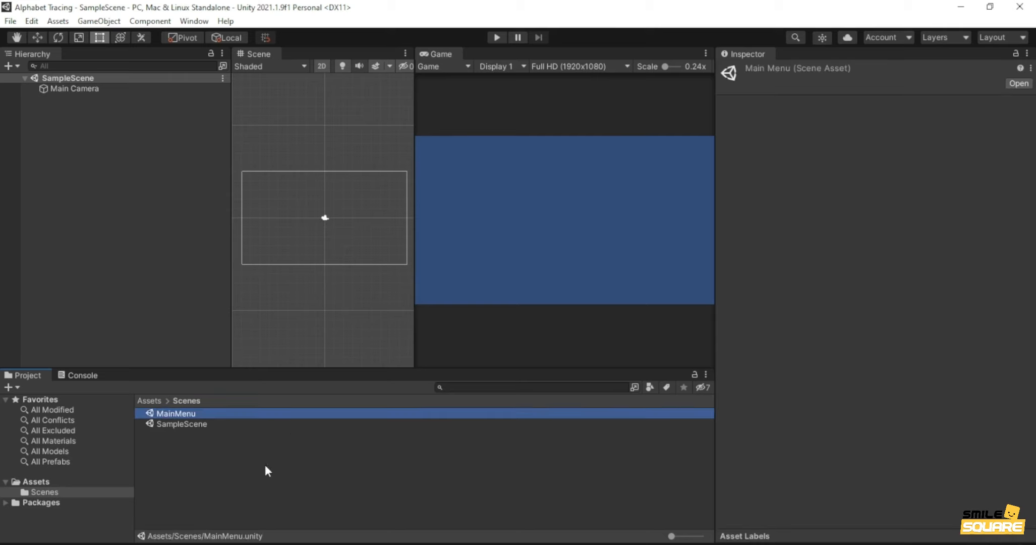
- Rename SampleScene to MainGame and reload the open scene
{"action": "left_click", "coordinate": [225, 426]}
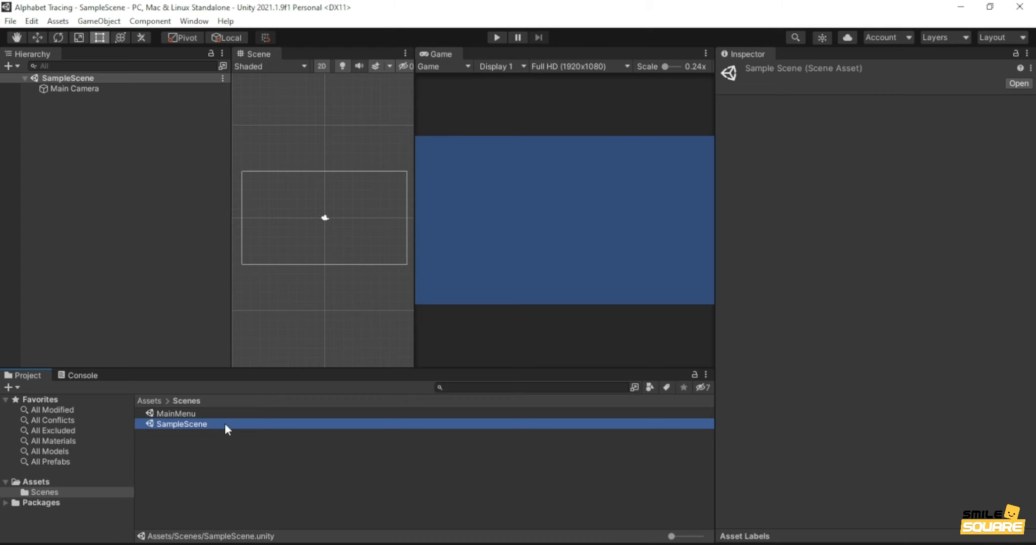
{"action": "key", "text": "F2"}
{"action": "key", "text": "BackSpace"}
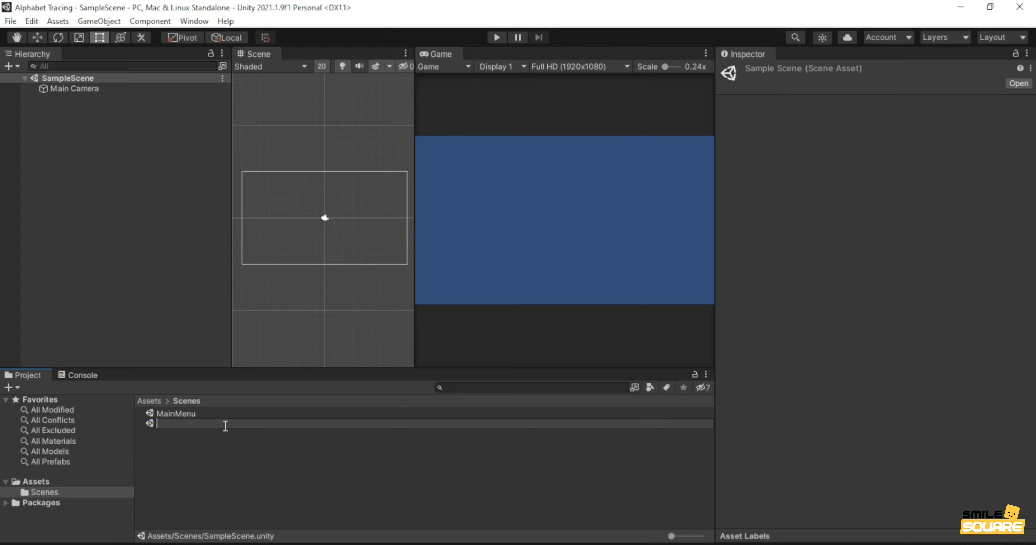
{"action": "type", "text": "MainGame"}
{"action": "key", "text": "Return"}
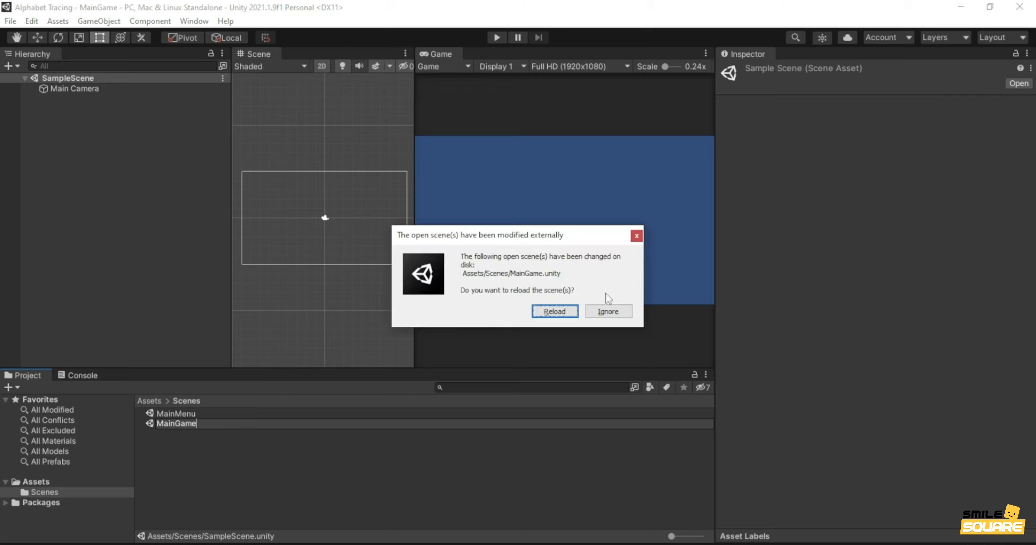
{"action": "left_click", "coordinate": [553, 309]}
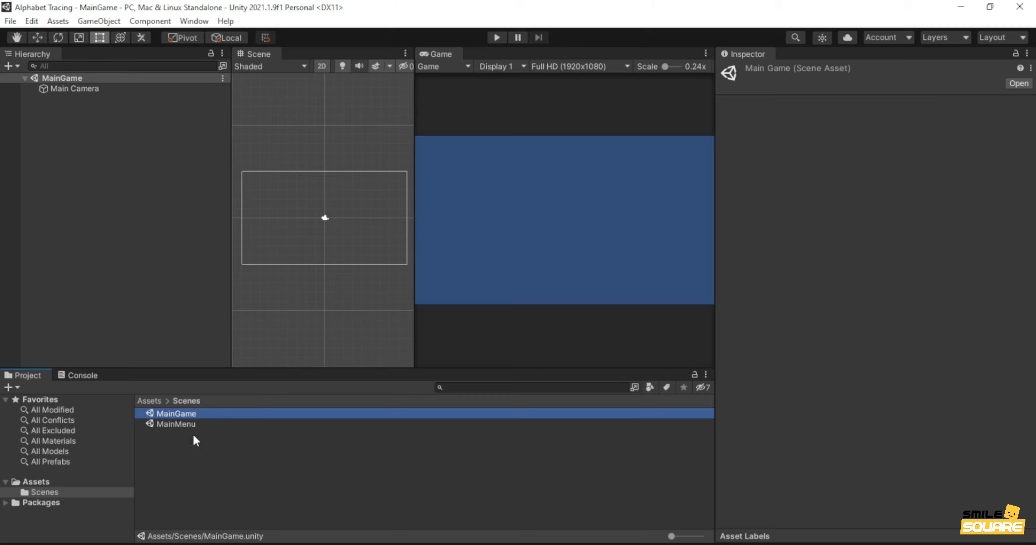
- Open the MainMenu scene and create a folder named Scripts directly under Assets
{"action": "double_click", "coordinate": [174, 423]}
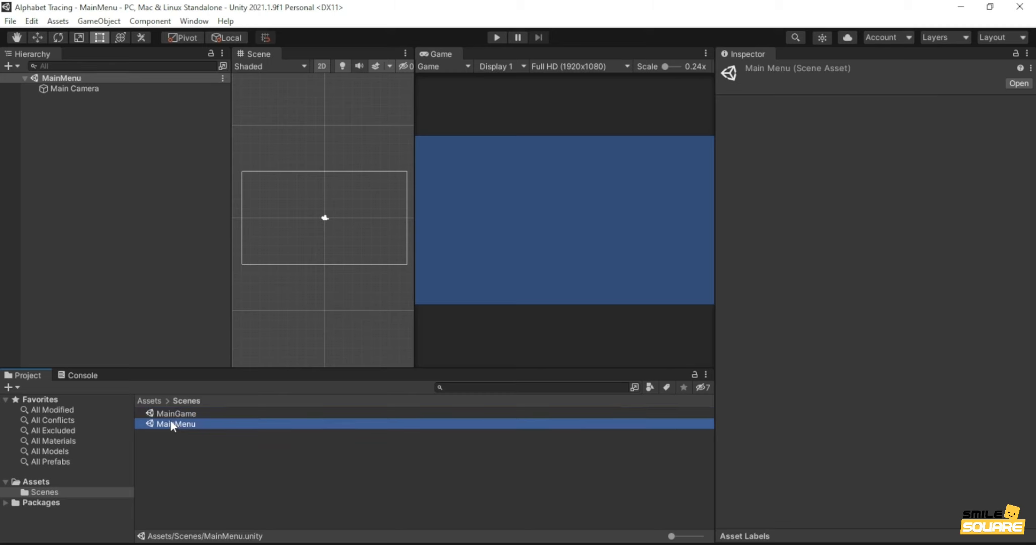
{"action": "left_click", "coordinate": [45, 482]}
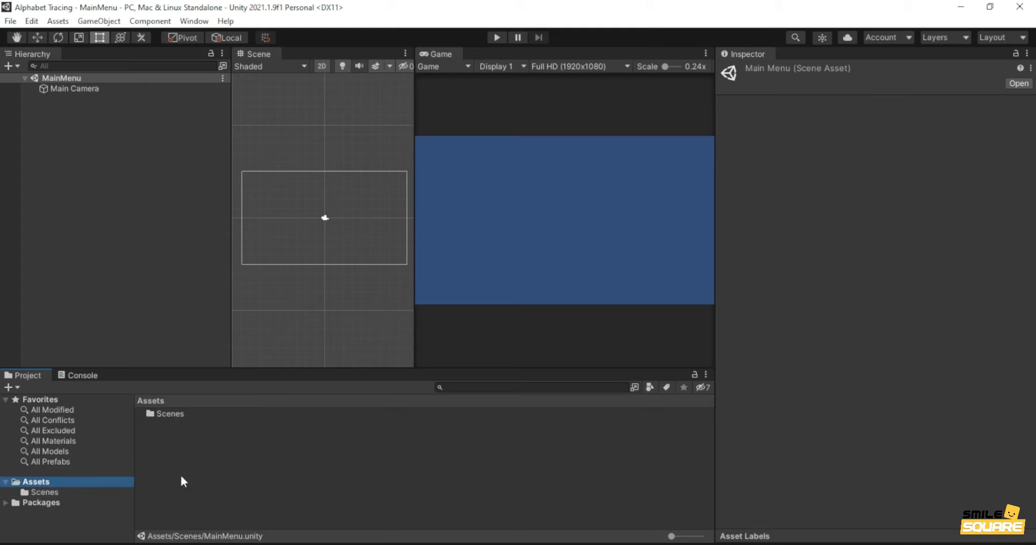
{"action": "right_click", "coordinate": [217, 483]}
{"action": "mouse_move", "coordinate": [283, 142]}
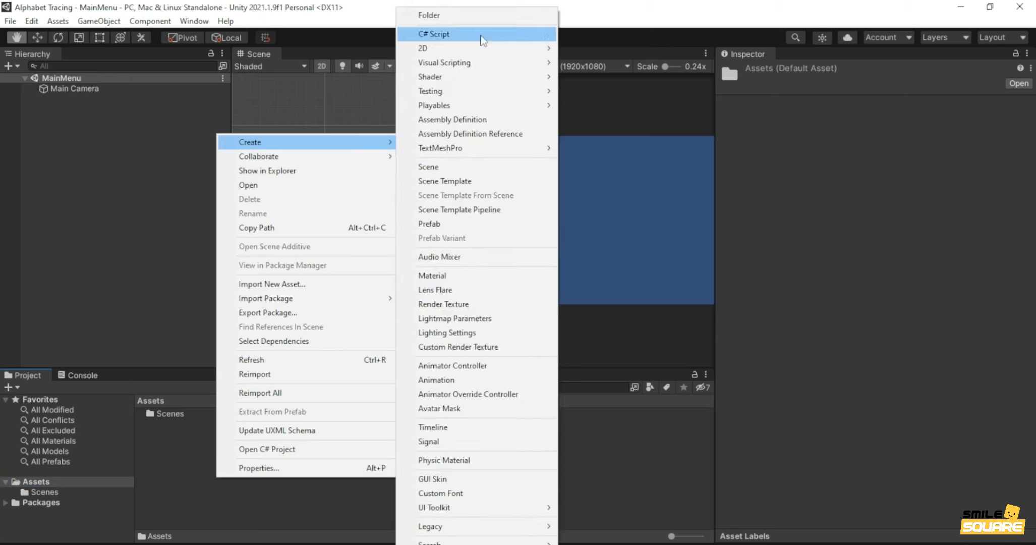
{"action": "left_click", "coordinate": [460, 19]}
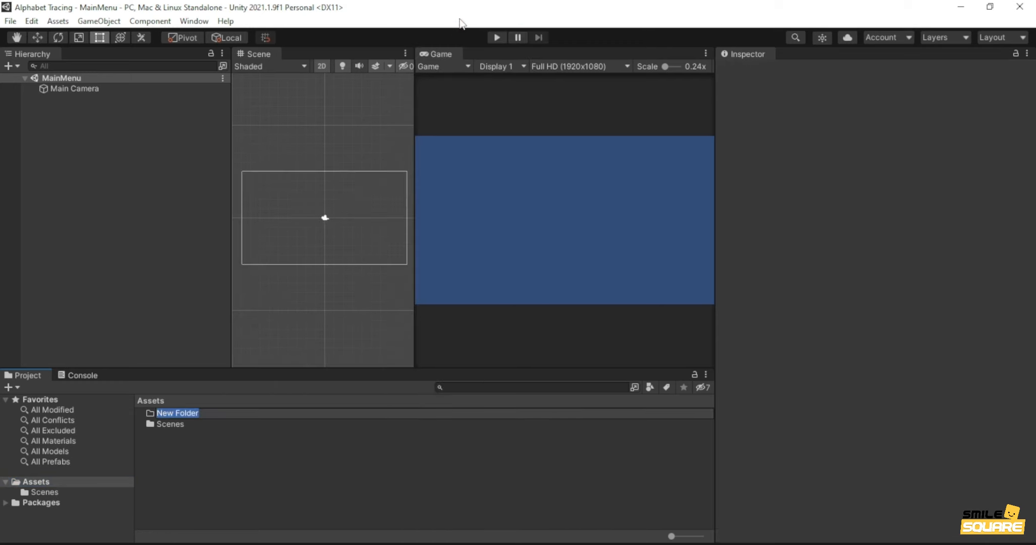
{"action": "type", "text": "Scripts"}
{"action": "key", "text": "Return"}
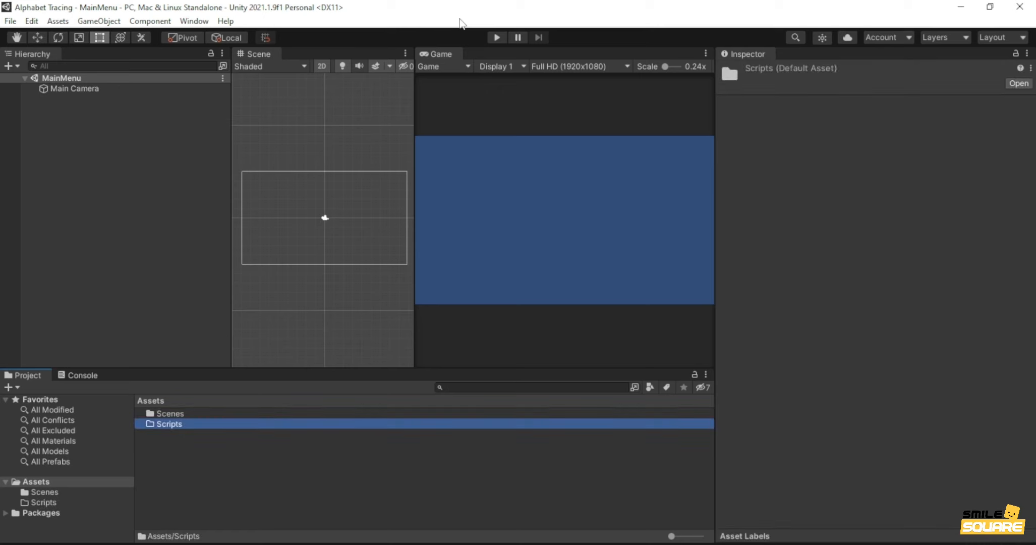
- Duplicate the Scripts folder and rename the copy Sprites
{"action": "key", "text": "ctrl+d"}
{"action": "key", "text": "F2"}
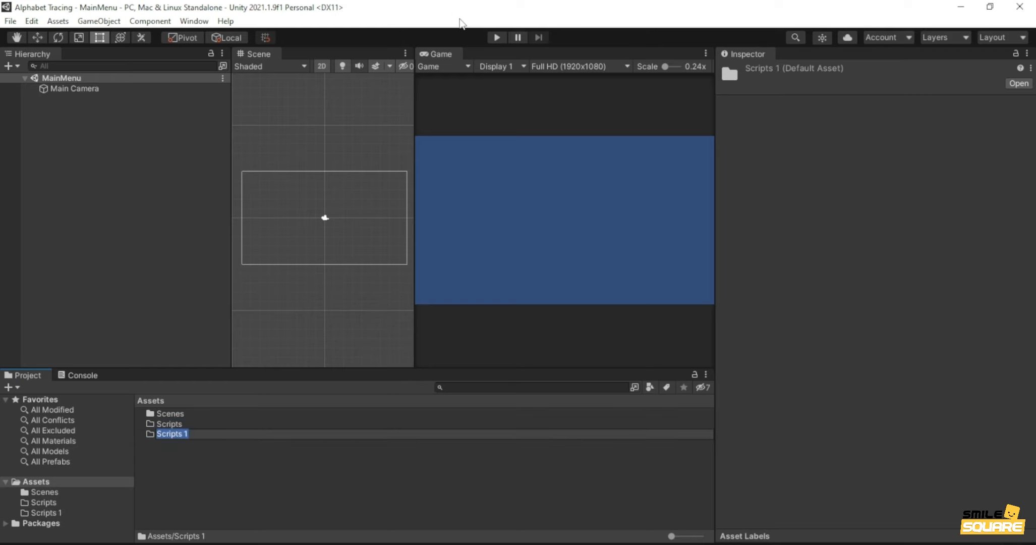
{"action": "type", "text": "Sprites"}
{"action": "key", "text": "Return"}
- Switch to File Explorer and import everything in Alphabet Tracing Assets' Sprites folder into the project's Sprites folder
{"action": "key", "text": "alt+Tab"}
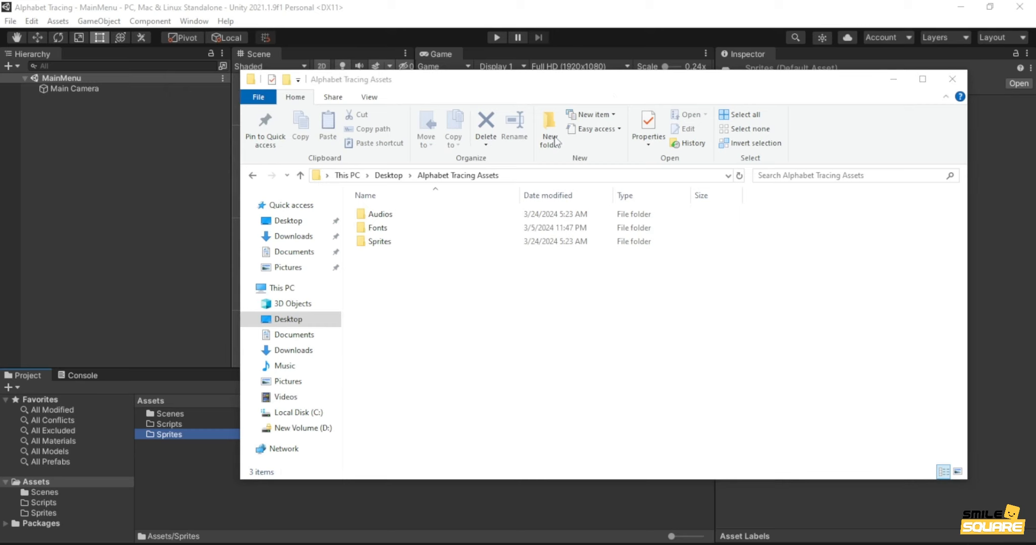
{"action": "double_click", "coordinate": [379, 241]}
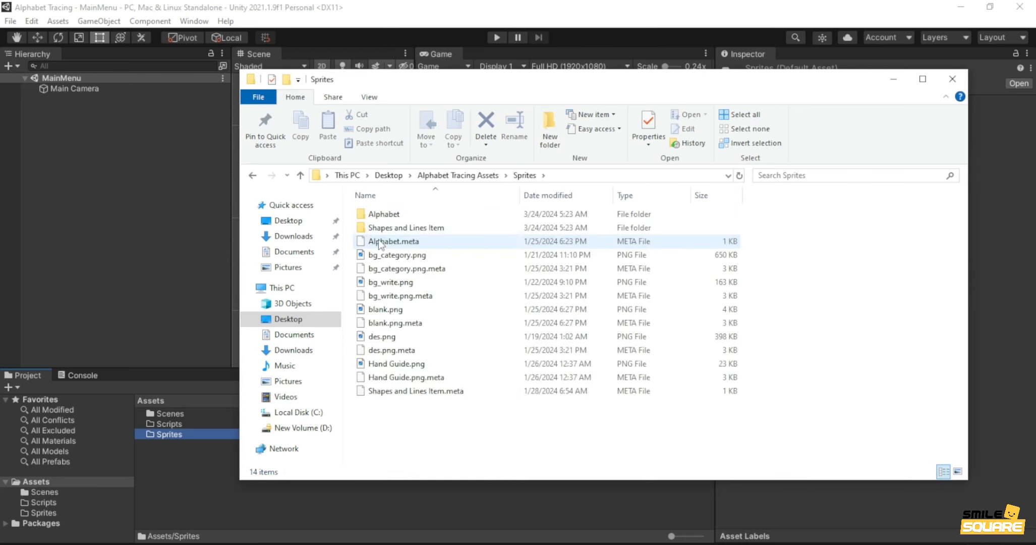
{"action": "key", "text": "ctrl+a"}
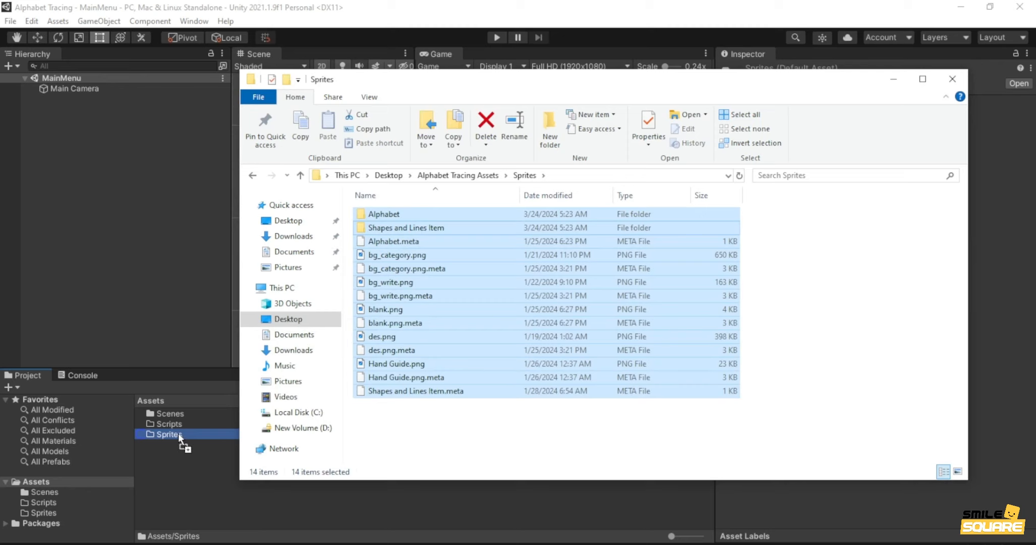
{"action": "left_click_drag", "start_coordinate": [178, 433], "coordinate": [173, 433]}
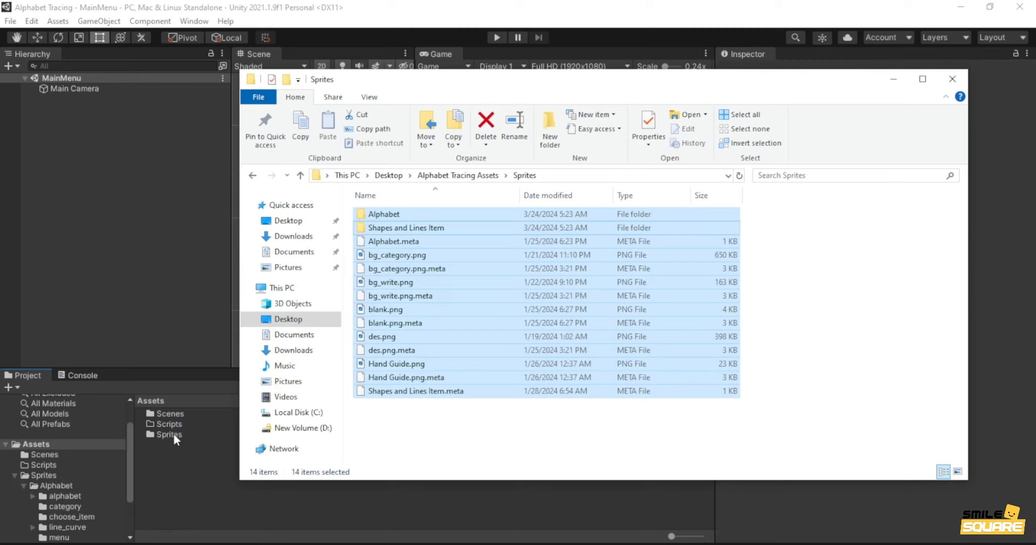
{"action": "left_click", "coordinate": [172, 462]}
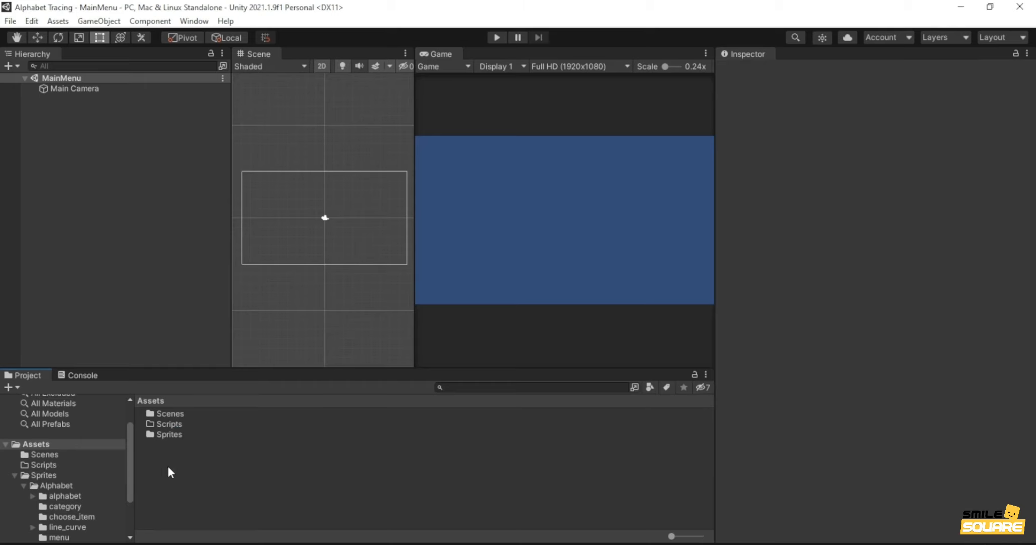
- Add a UI Panel to the MainMenu scene and name it MainPanel
{"action": "right_click", "coordinate": [91, 136]}
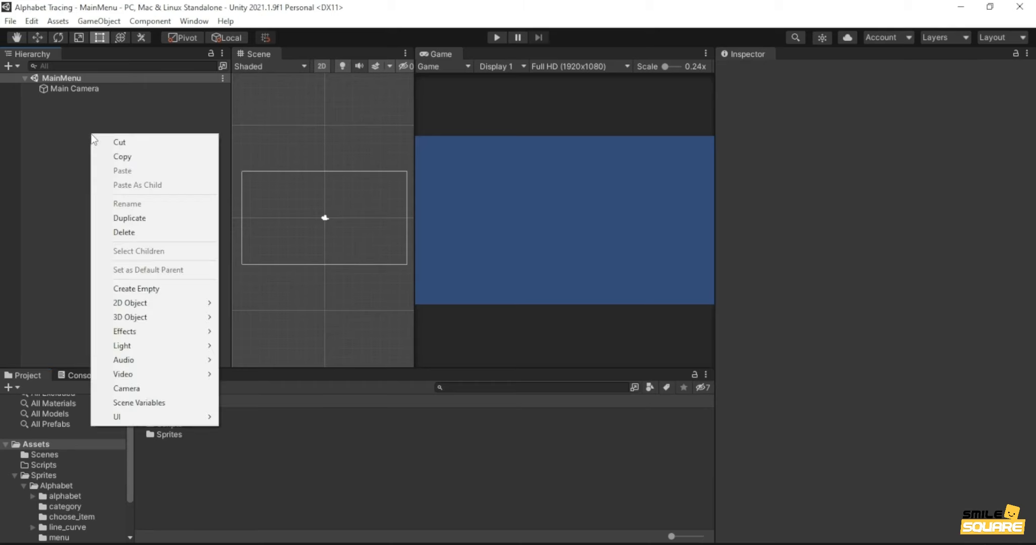
{"action": "mouse_move", "coordinate": [162, 421]}
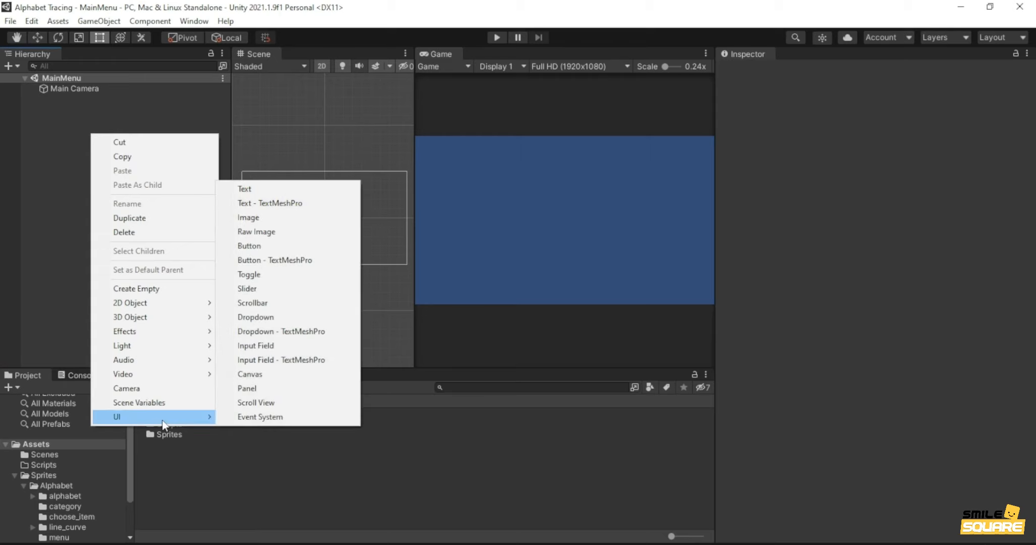
{"action": "left_click", "coordinate": [263, 387]}
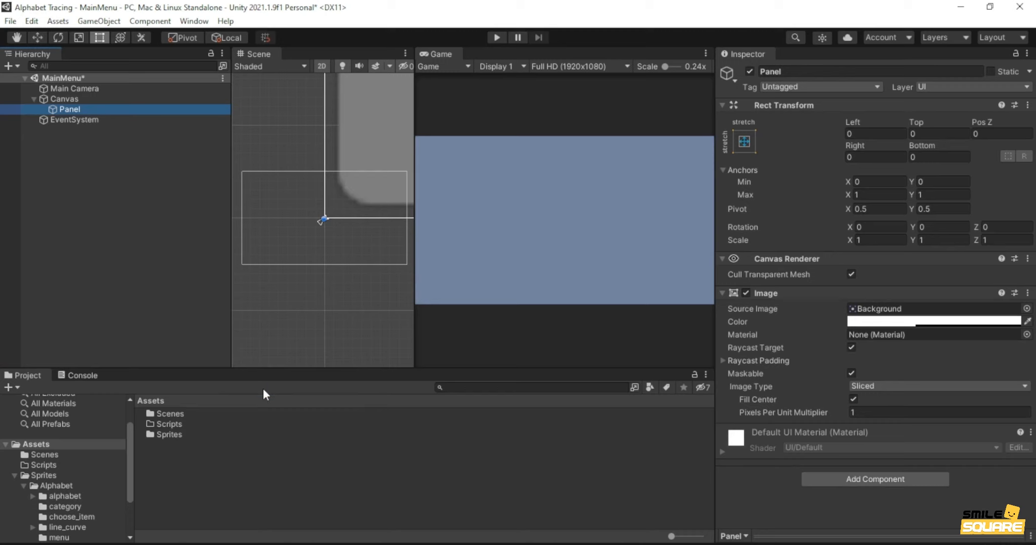
{"action": "type", "text": "MainPanel"}
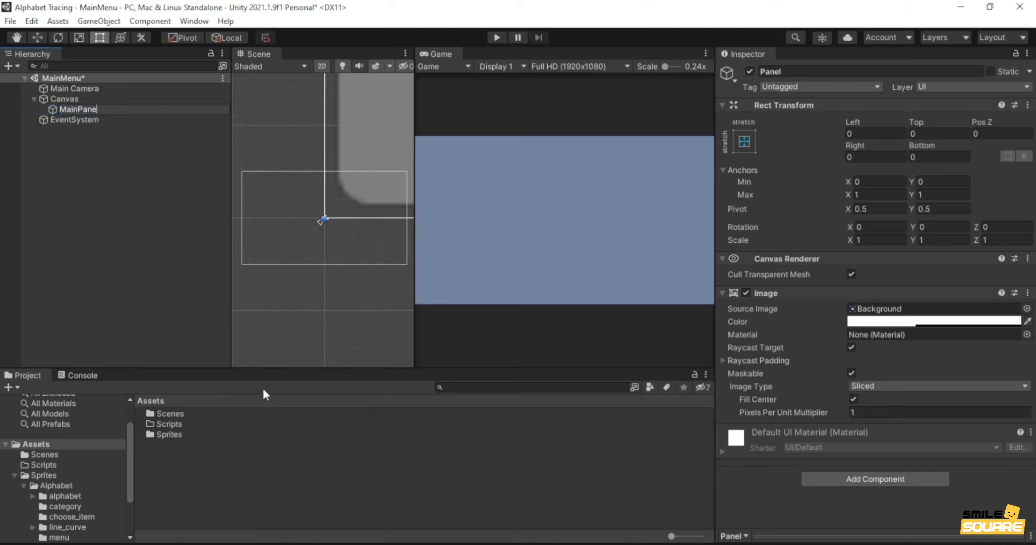
{"action": "key", "text": "Return"}
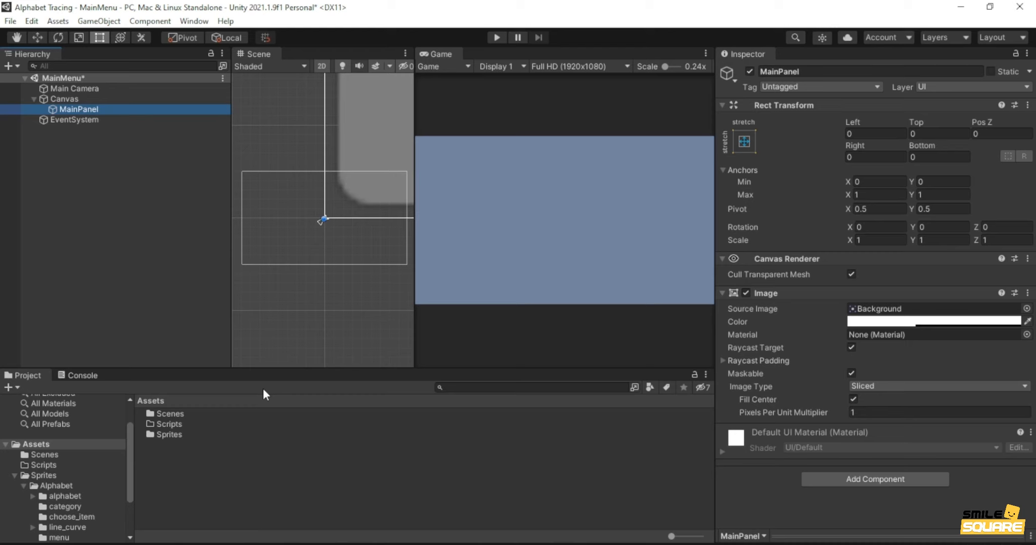
- Set MainPanel's image colour alpha to 100 and assign menu_bg from Sprites/Alphabet/menu as its source image
{"action": "left_click", "coordinate": [912, 321]}
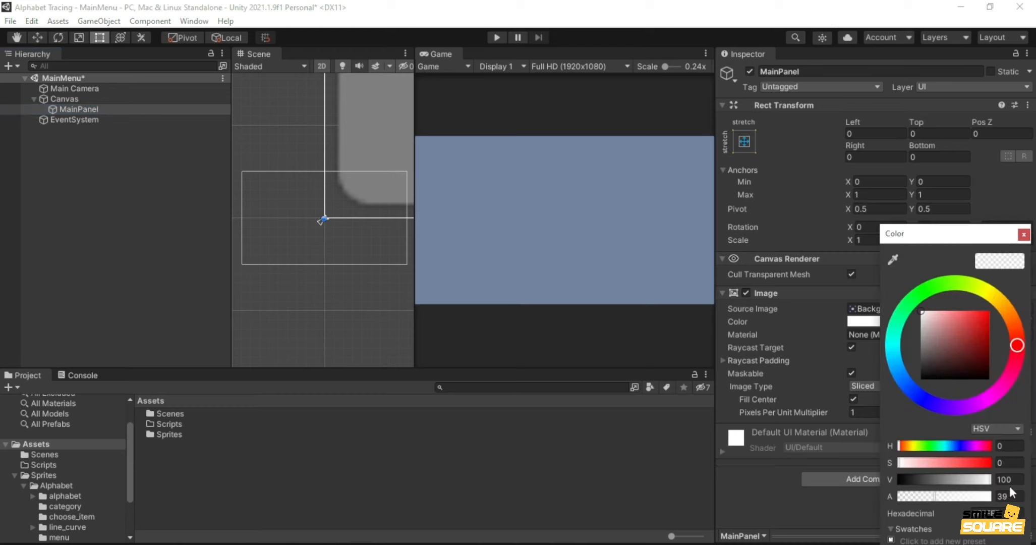
{"action": "type", "text": "100"}
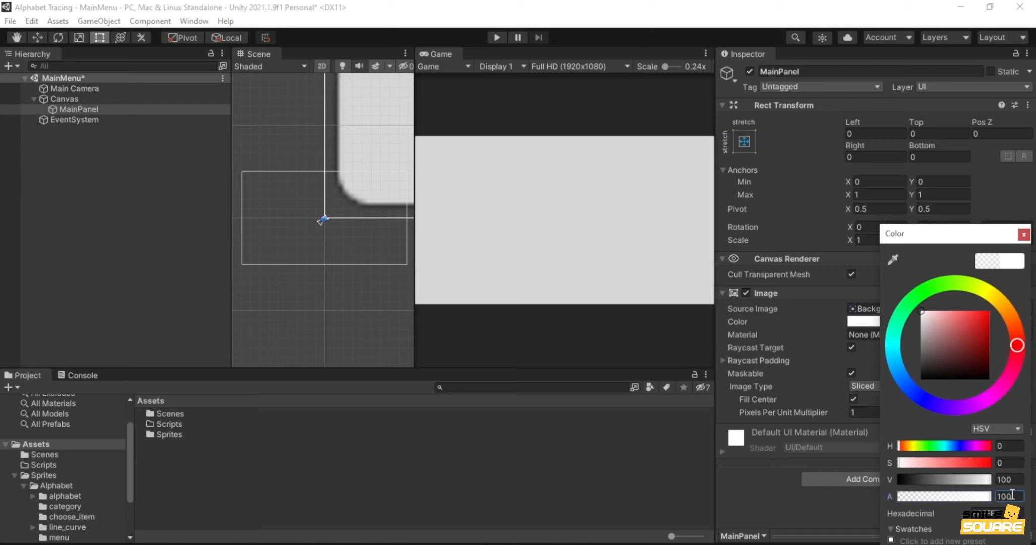
{"action": "double_click", "coordinate": [171, 437]}
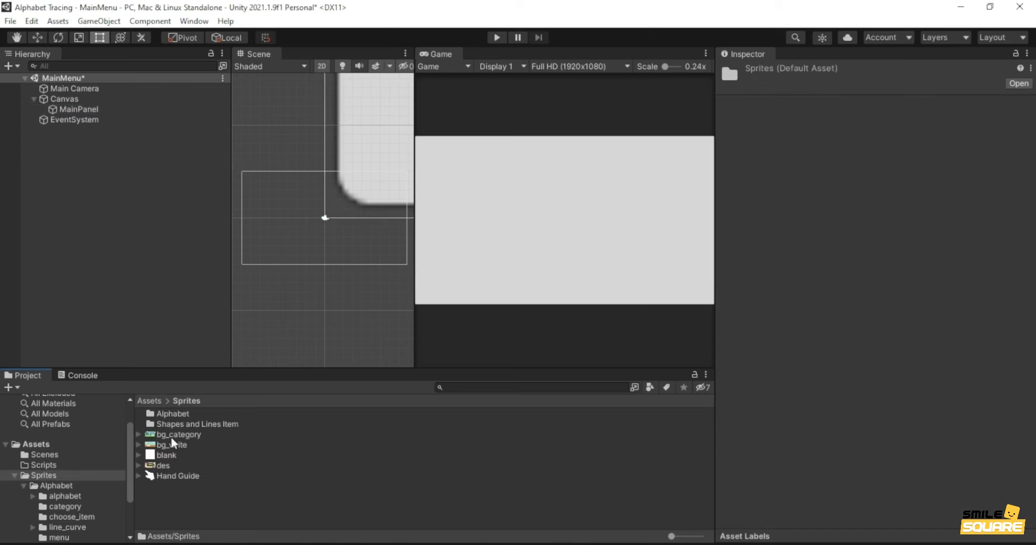
{"action": "double_click", "coordinate": [177, 413]}
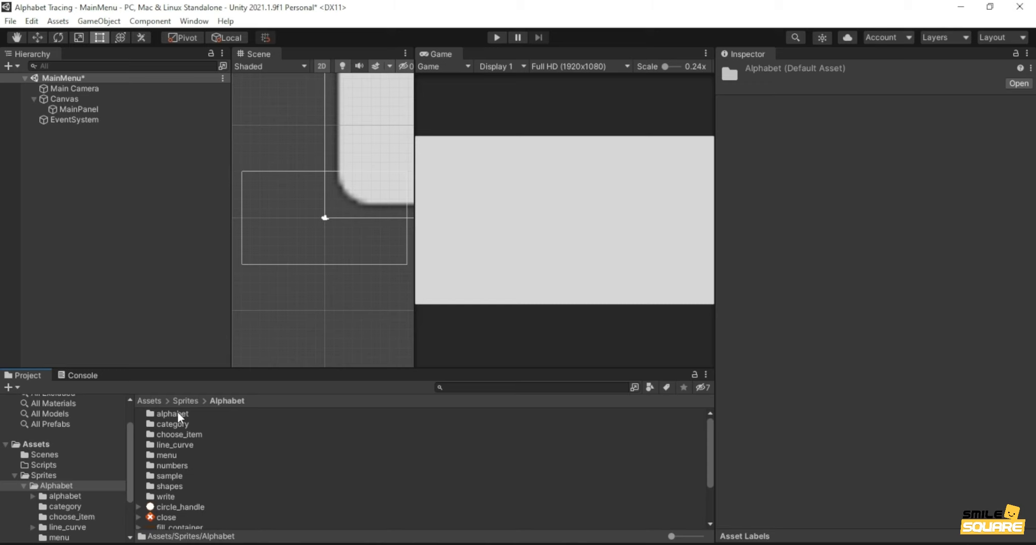
{"action": "double_click", "coordinate": [179, 454]}
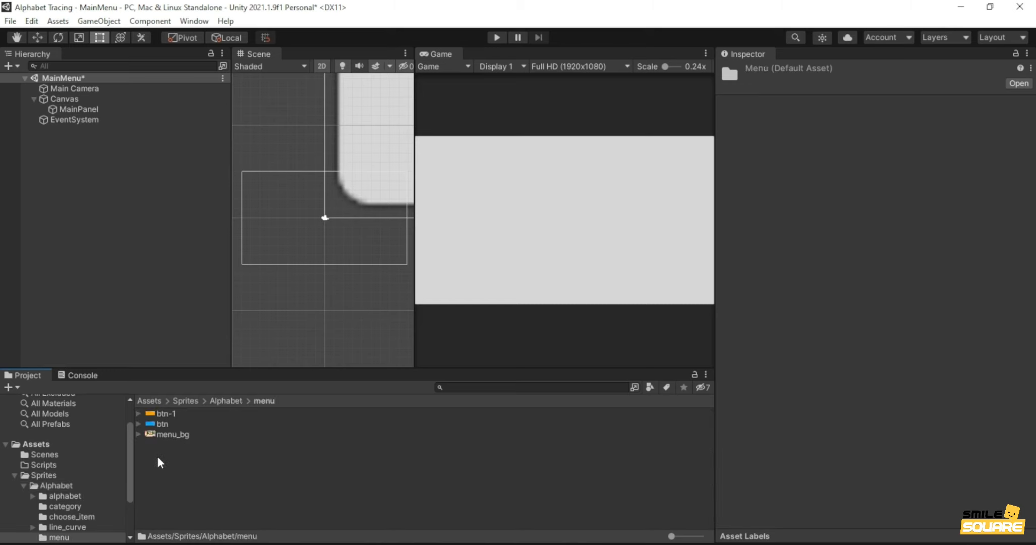
{"action": "left_click", "coordinate": [76, 111]}
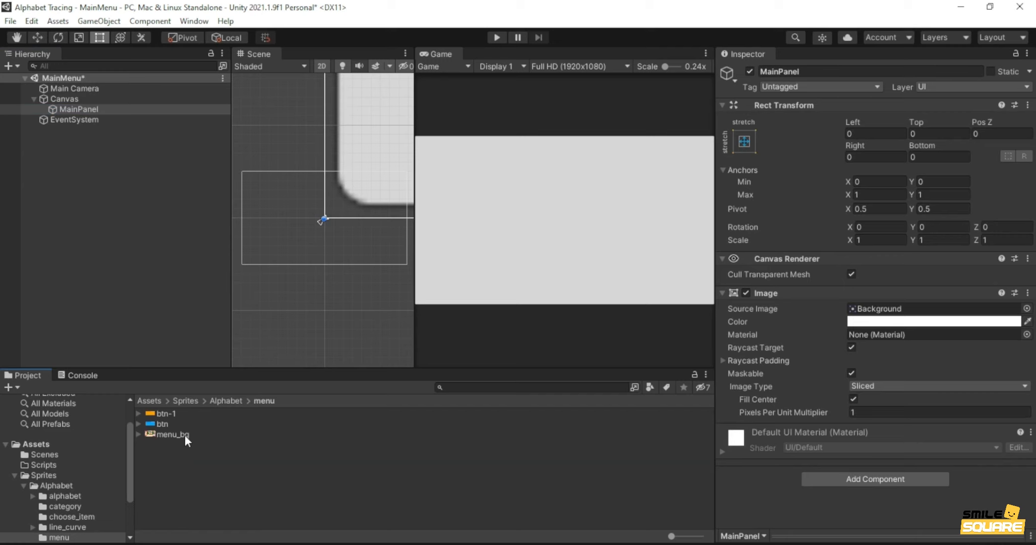
{"action": "left_click_drag", "start_coordinate": [184, 435], "coordinate": [890, 313]}
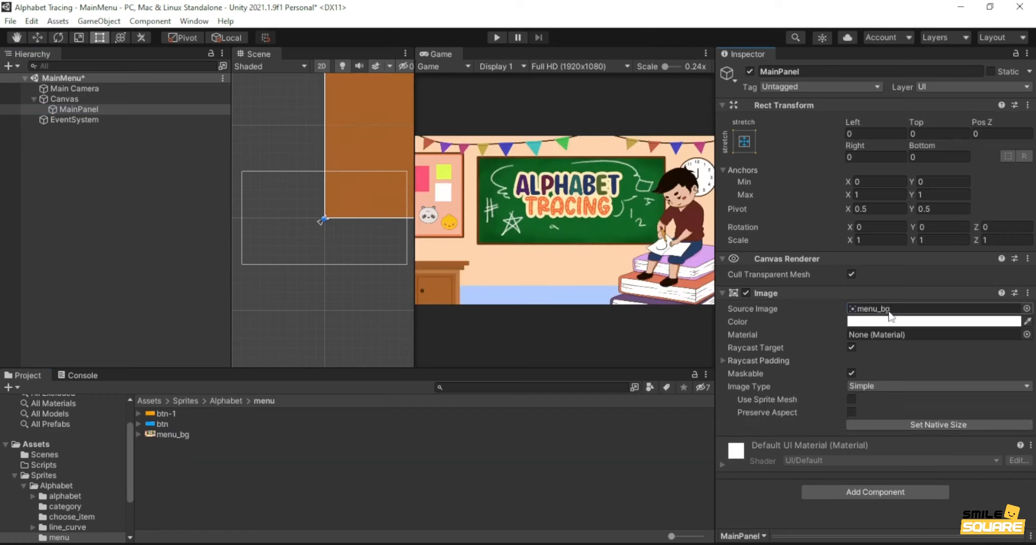
- Create an empty child object under MainPanel and name it Content
{"action": "right_click", "coordinate": [83, 110]}
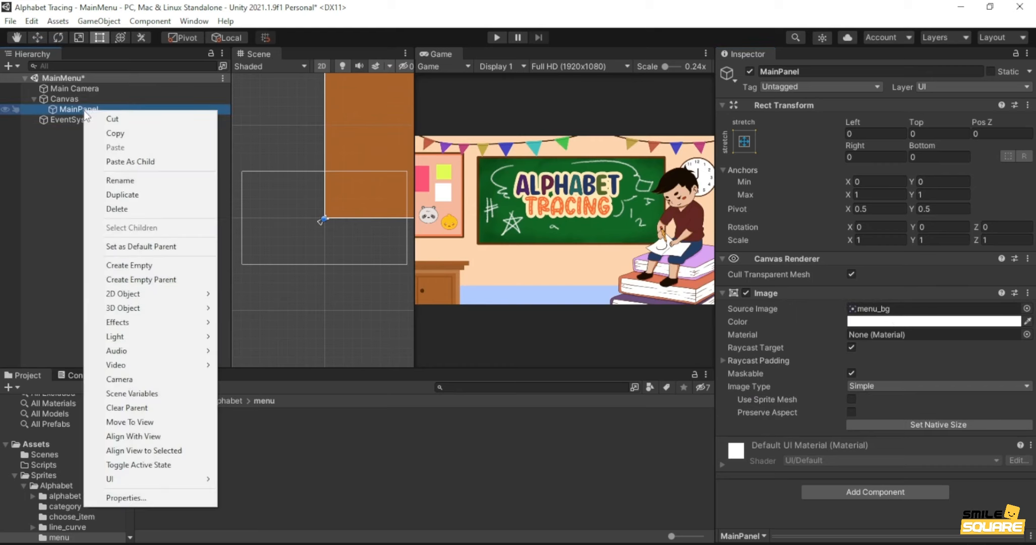
{"action": "left_click", "coordinate": [129, 264]}
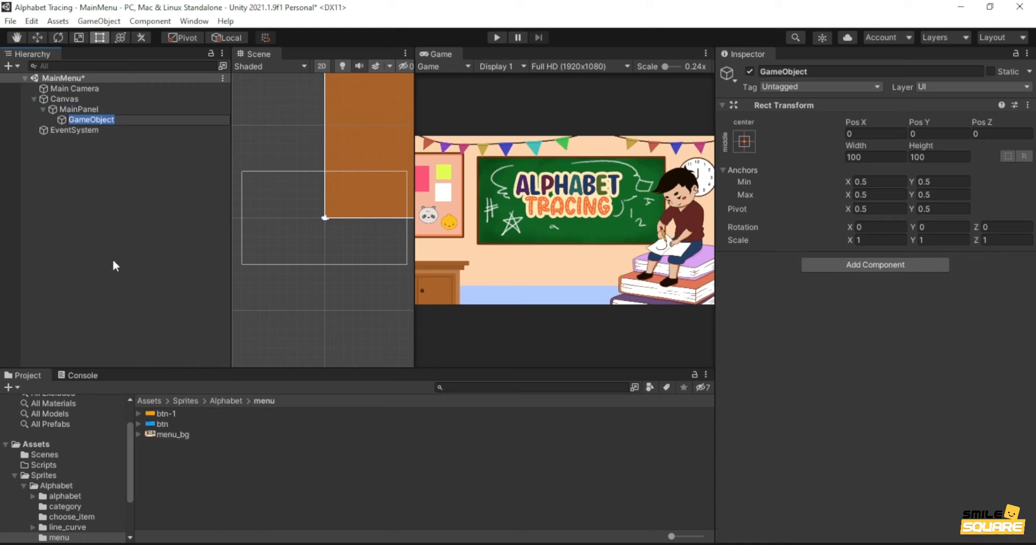
{"action": "type", "text": "Content"}
{"action": "key", "text": "Return"}
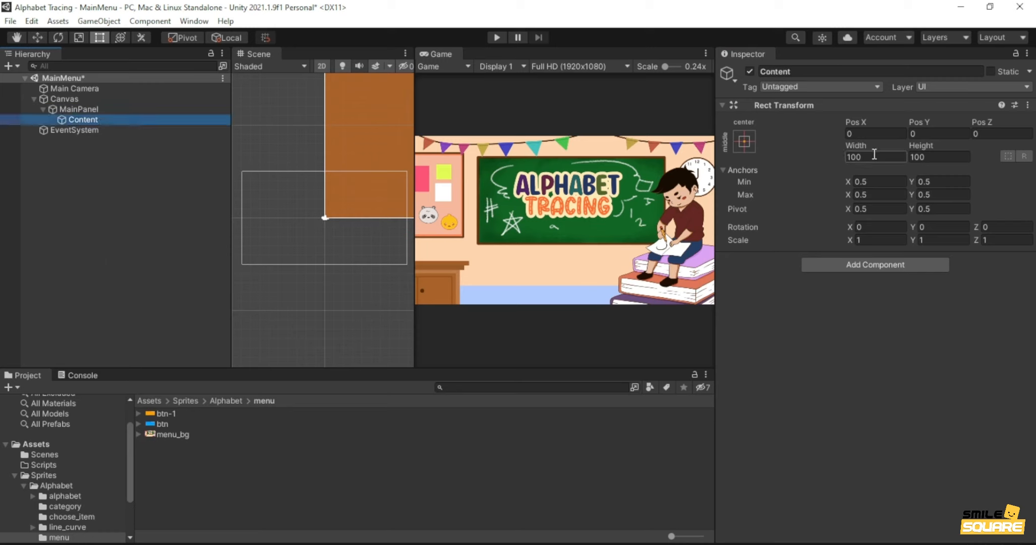
- Apply the bottom-center anchor preset to Content, including its pivot and position
{"action": "key", "text": "q"}
{"action": "left_click", "coordinate": [744, 142]}
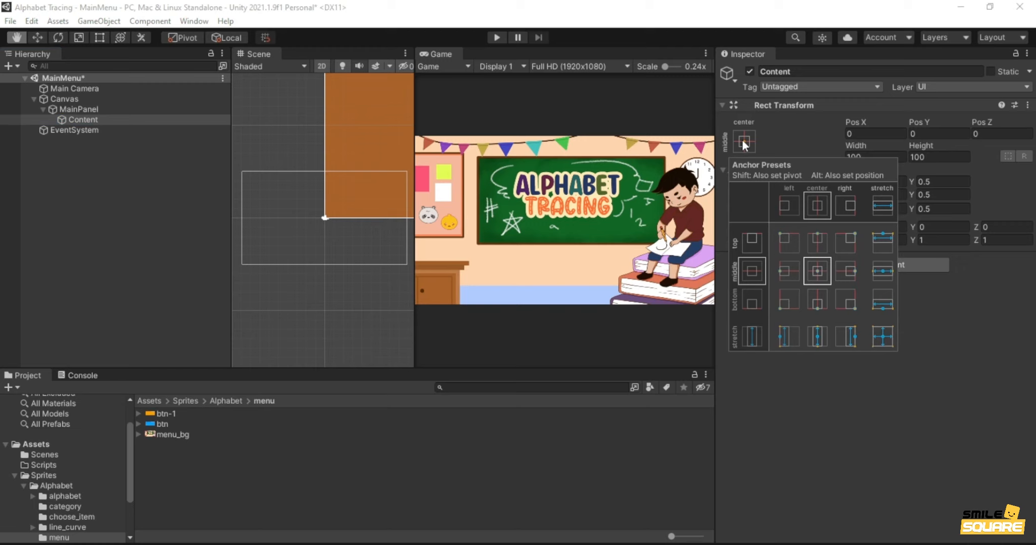
{"action": "left_click", "coordinate": [815, 298]}
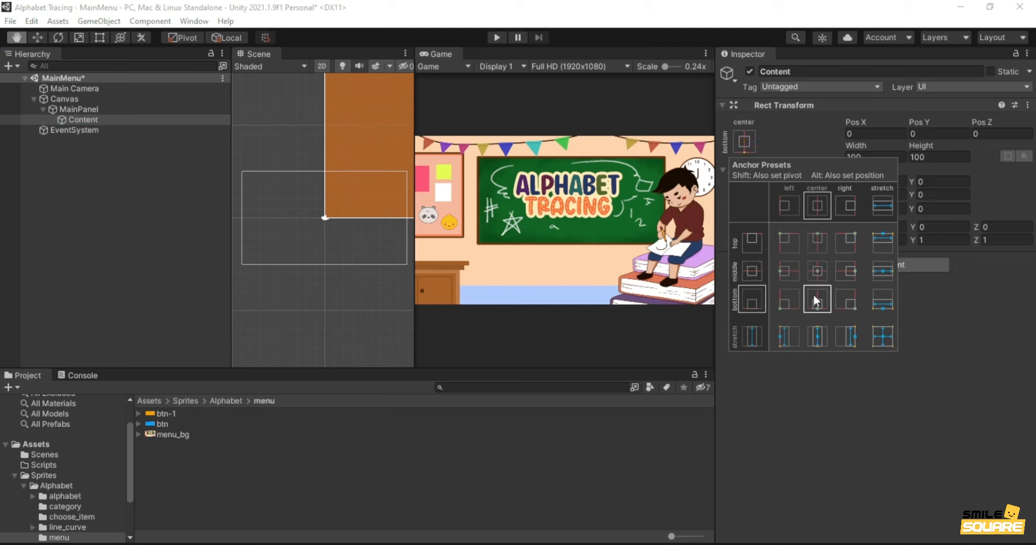
{"action": "left_click", "coordinate": [854, 156]}
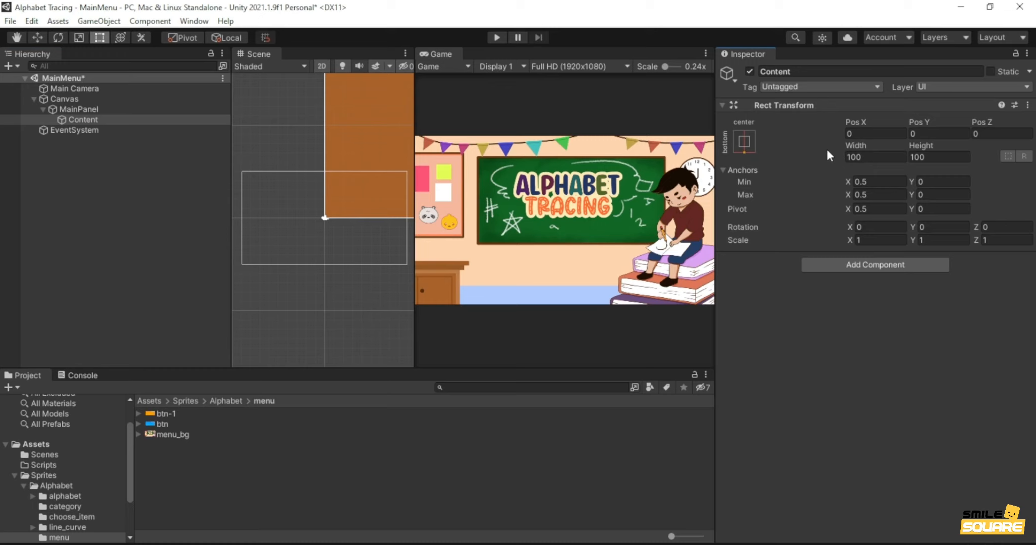
- Set Content's width to 700, height to 274 and Pos Y to 80, and check its placement in the scene
{"action": "left_click", "coordinate": [867, 157]}
{"action": "type", "text": "700"}
{"action": "key", "text": "Tab"}
{"action": "type", "text": "274"}
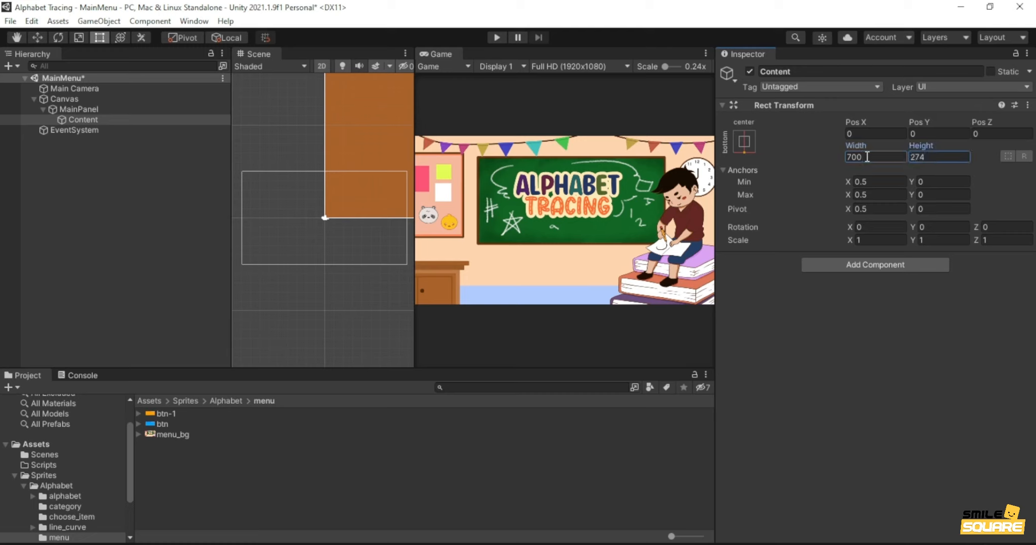
{"action": "left_click", "coordinate": [917, 132]}
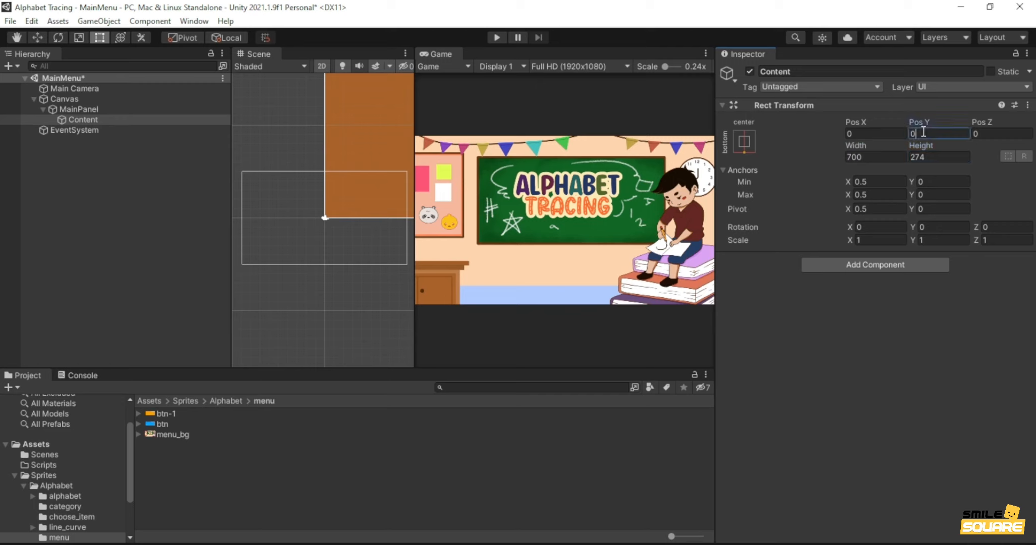
{"action": "type", "text": "80"}
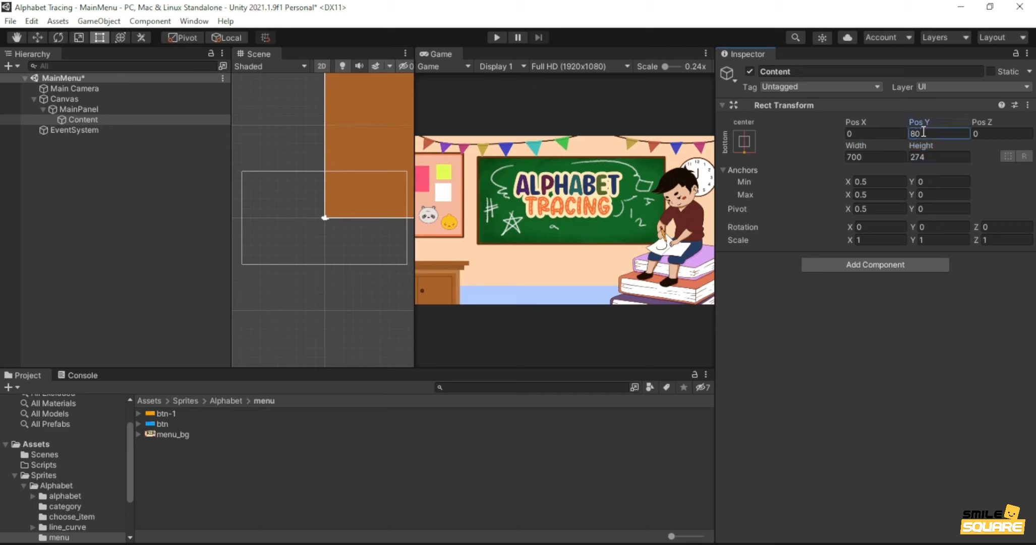
{"action": "double_click", "coordinate": [95, 118]}
{"action": "scroll", "coordinate": [323, 294], "scroll_direction": "down", "scroll_amount": 5}
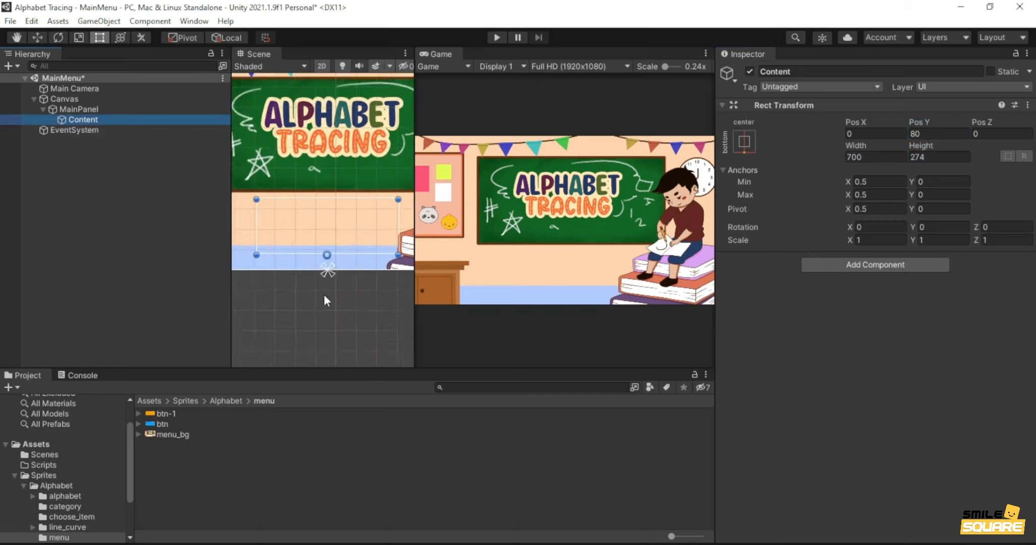
{"action": "scroll", "coordinate": [323, 311], "scroll_direction": "down", "scroll_amount": 3}
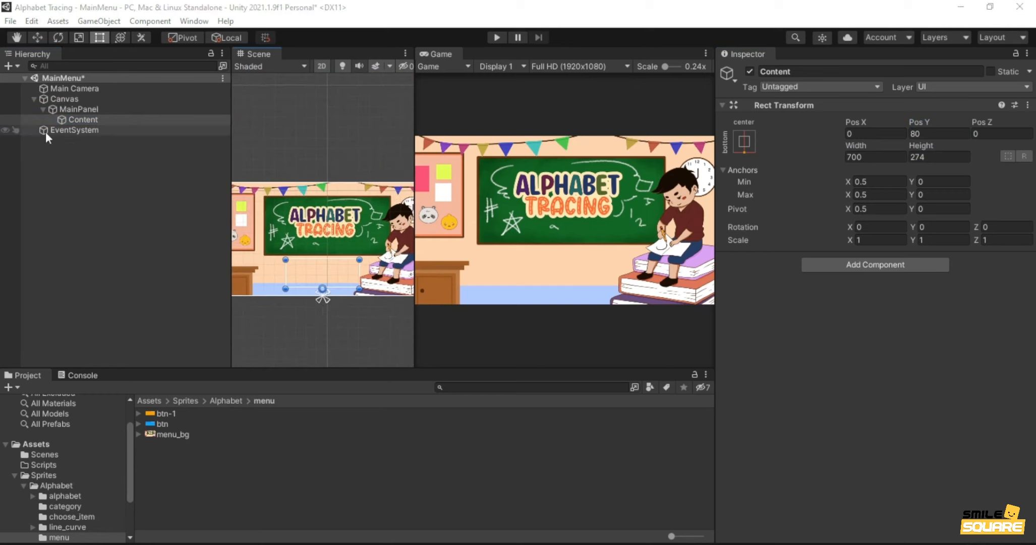
- Create an empty child named Top-Content under Content and apply the top-stretch anchor preset with pivot and position
{"action": "right_click", "coordinate": [75, 119]}
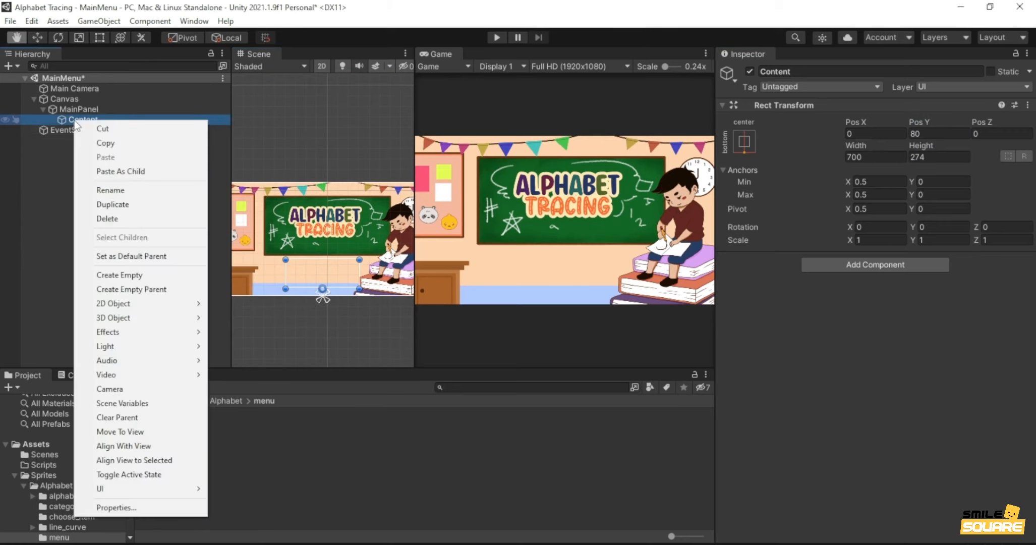
{"action": "left_click", "coordinate": [122, 275]}
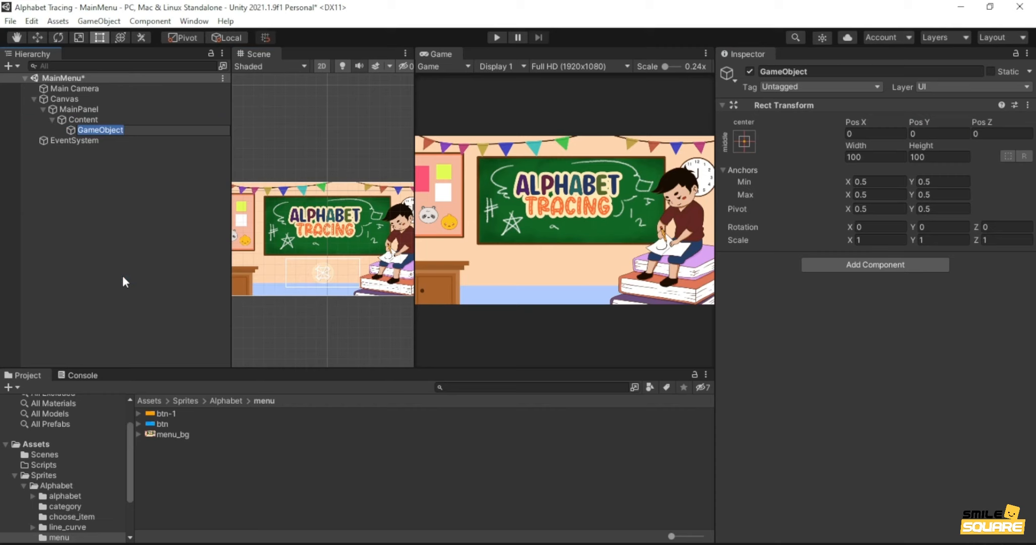
{"action": "type", "text": "Top="}
{"action": "type", "text": "C"}
{"action": "key", "text": "BackSpace"}
{"action": "key", "text": "BackSpace"}
{"action": "type", "text": "-Content"}
{"action": "key", "text": "Return"}
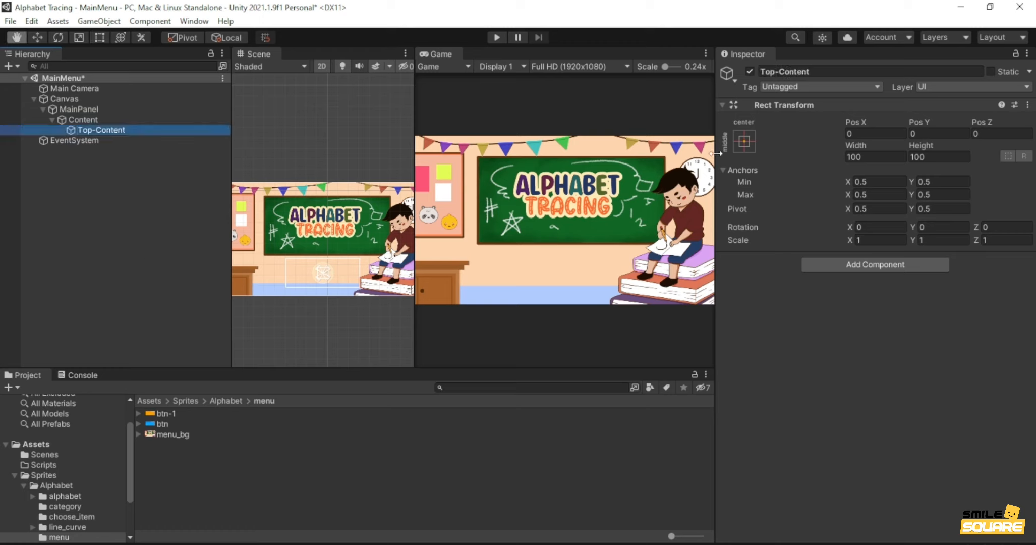
{"action": "left_click", "coordinate": [744, 141]}
{"action": "left_click", "coordinate": [883, 242], "text": "alt+shift"}
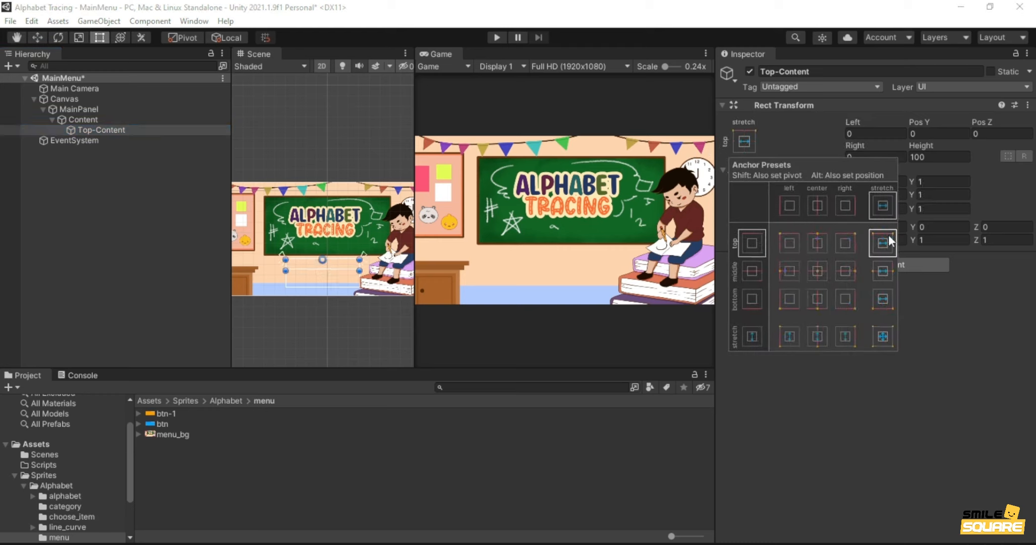
- Duplicate Top-Content and rename the copy Bottom-Content
{"action": "left_click", "coordinate": [113, 132]}
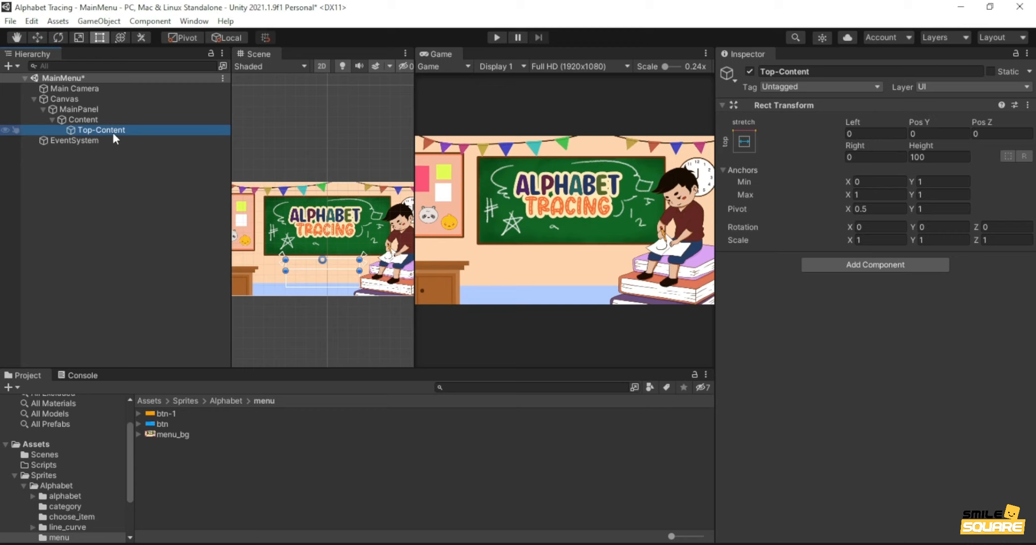
{"action": "key", "text": "ctrl+d"}
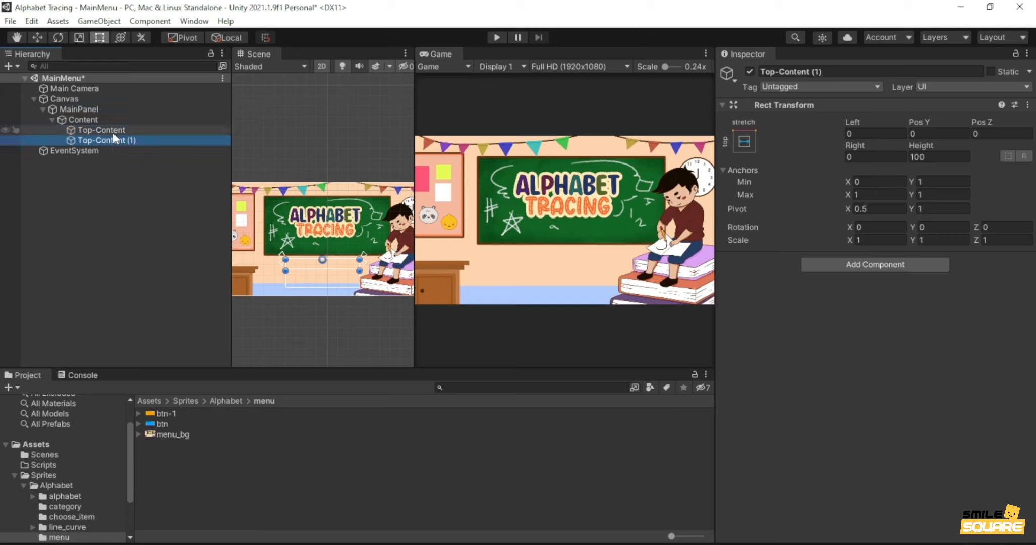
{"action": "key", "text": "F2"}
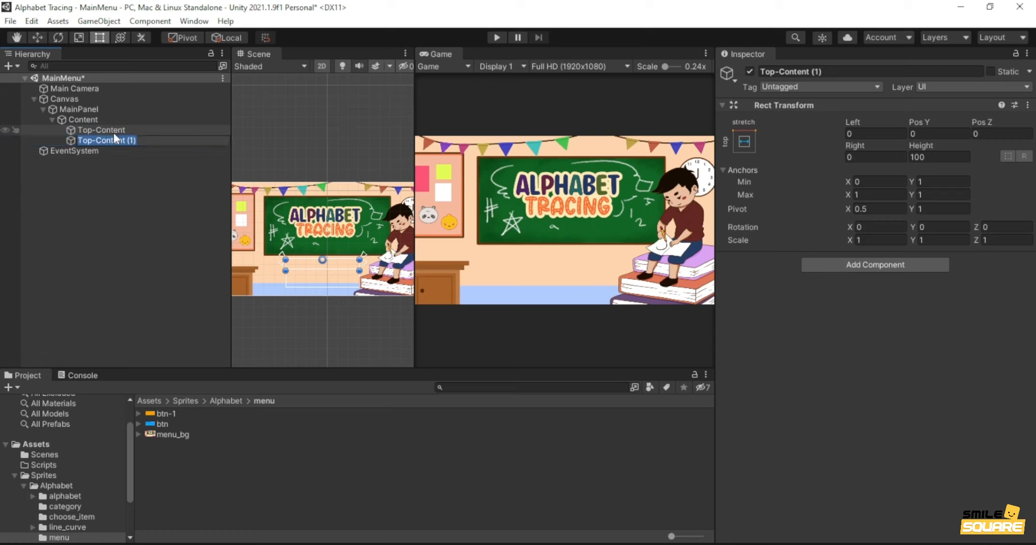
{"action": "type", "text": "Bottom-Content"}
{"action": "key", "text": "Return"}
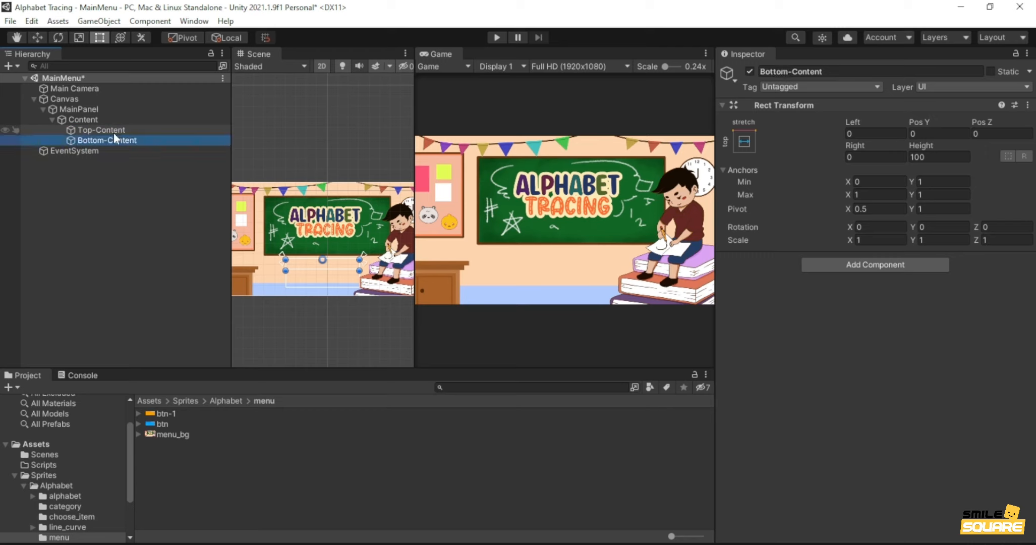
- Apply the bottom-stretch anchor preset to Bottom-Content, including its pivot and position
{"action": "key", "text": "q"}
{"action": "left_click", "coordinate": [744, 143]}
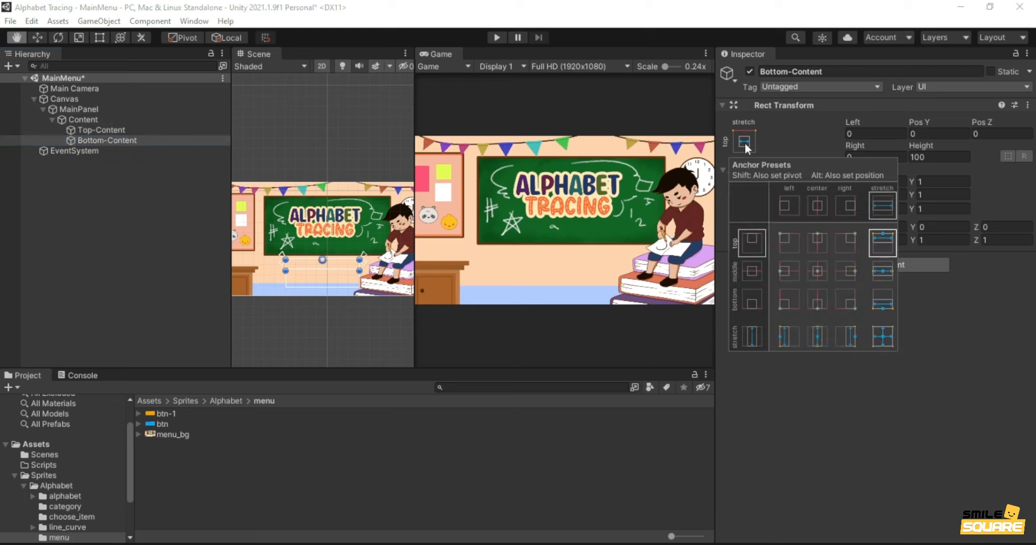
{"action": "left_click", "coordinate": [877, 302], "text": "alt+shift"}
{"action": "left_click", "coordinate": [921, 299]}
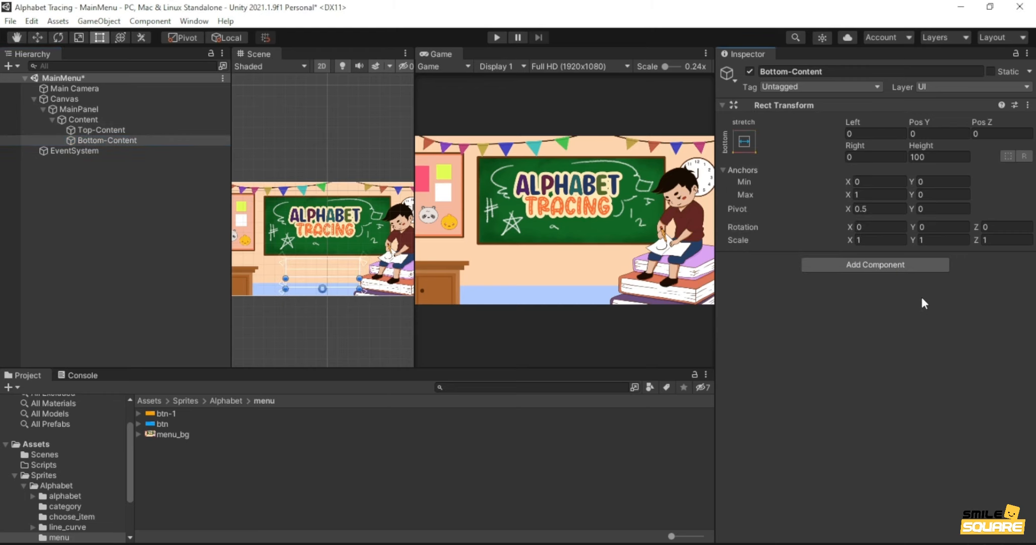
- Add a TextMeshPro button under Top-Content and import the TMP Essentials resources
{"action": "right_click", "coordinate": [82, 129]}
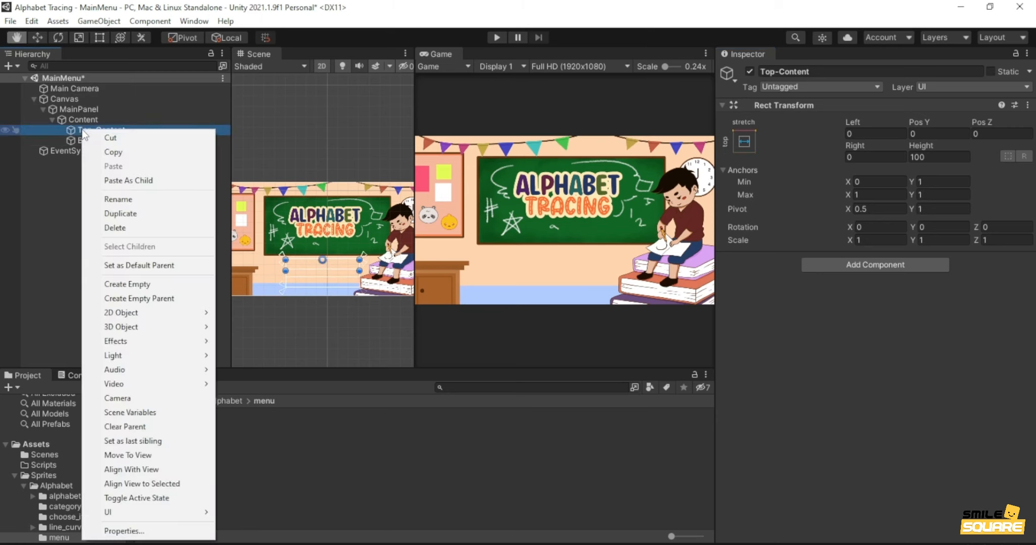
{"action": "mouse_move", "coordinate": [150, 513]}
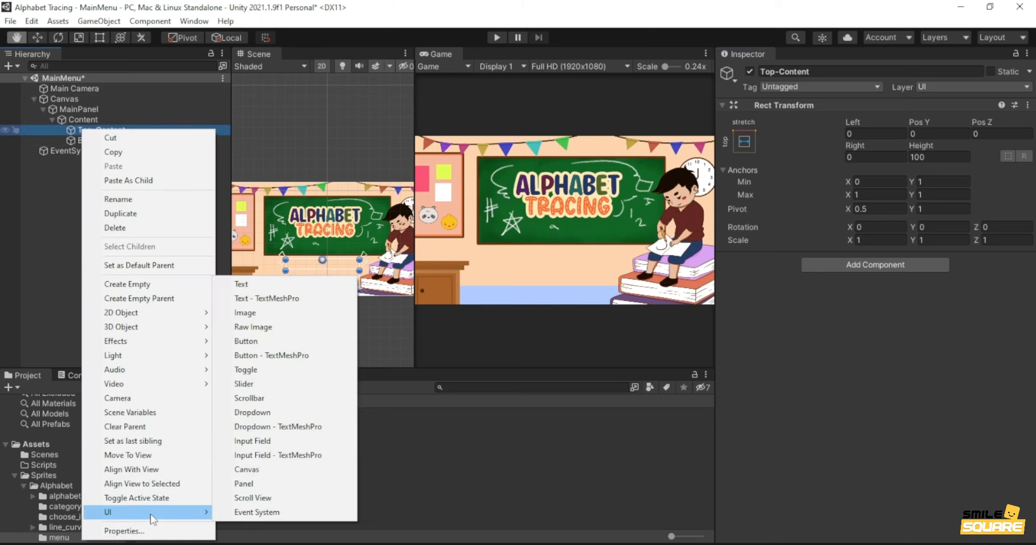
{"action": "left_click", "coordinate": [257, 355]}
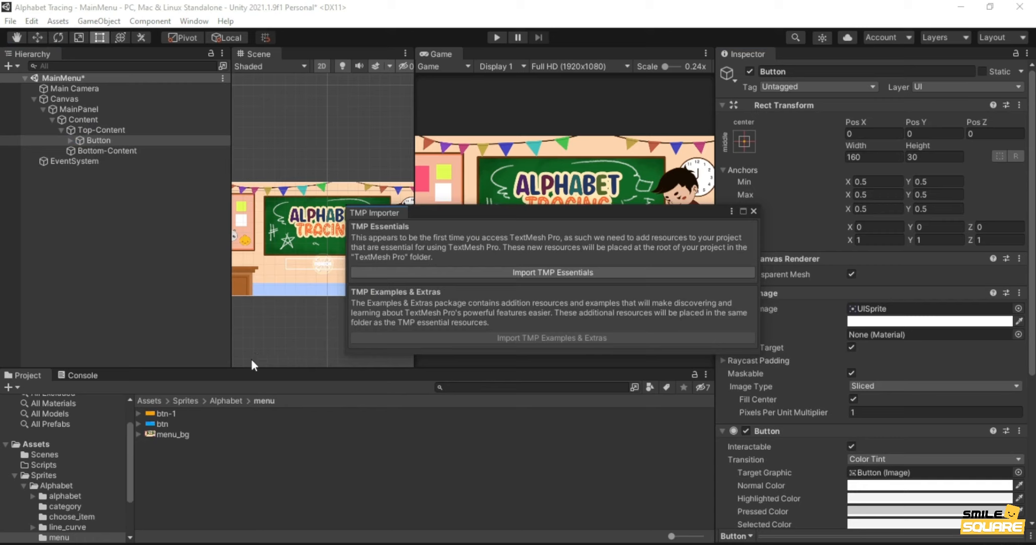
{"action": "left_click", "coordinate": [525, 271]}
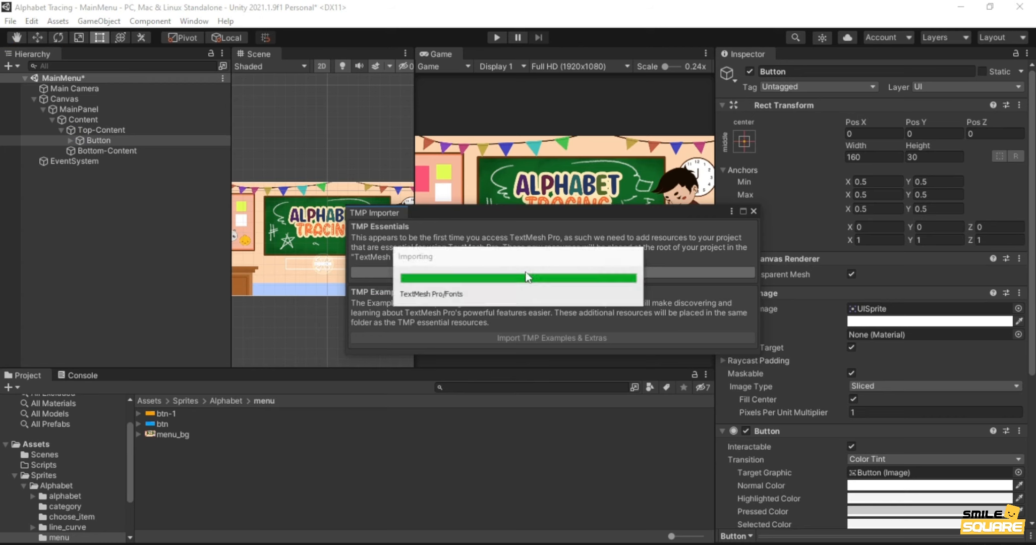
{"action": "left_click", "coordinate": [751, 208]}
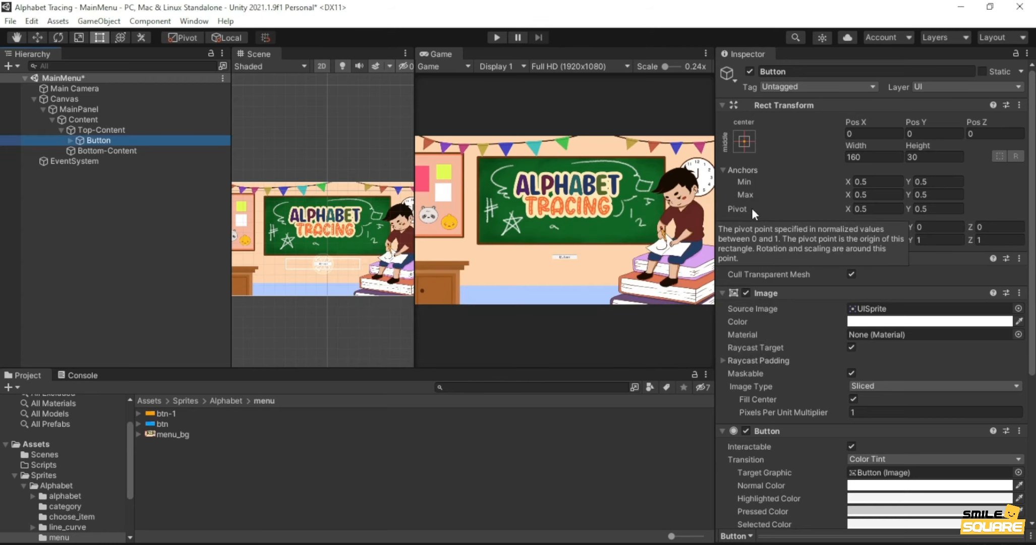
- Rename the new button under Top-Content as StartButton
{"action": "key", "text": "F2"}
{"action": "type", "text": "StartButton"}
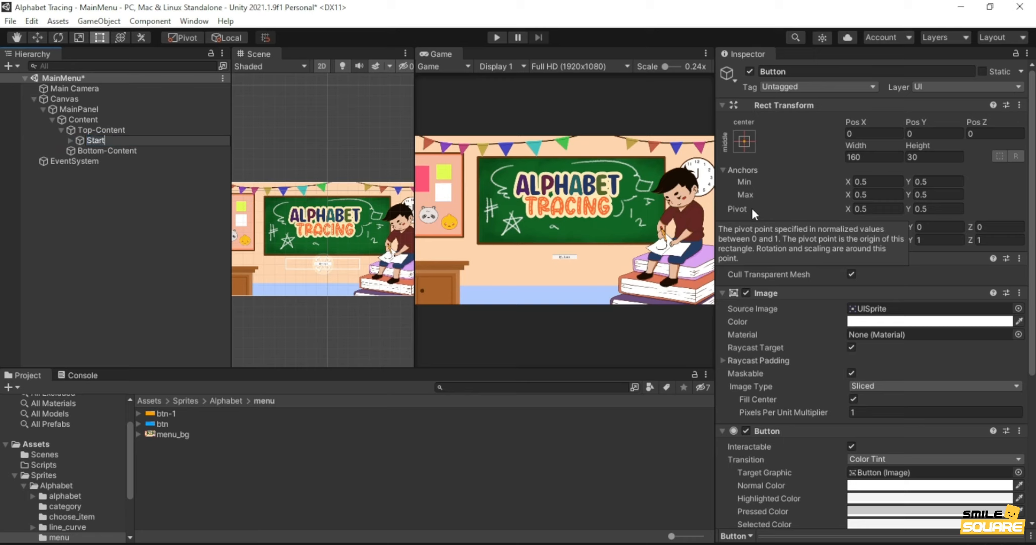
{"action": "key", "text": "Return"}
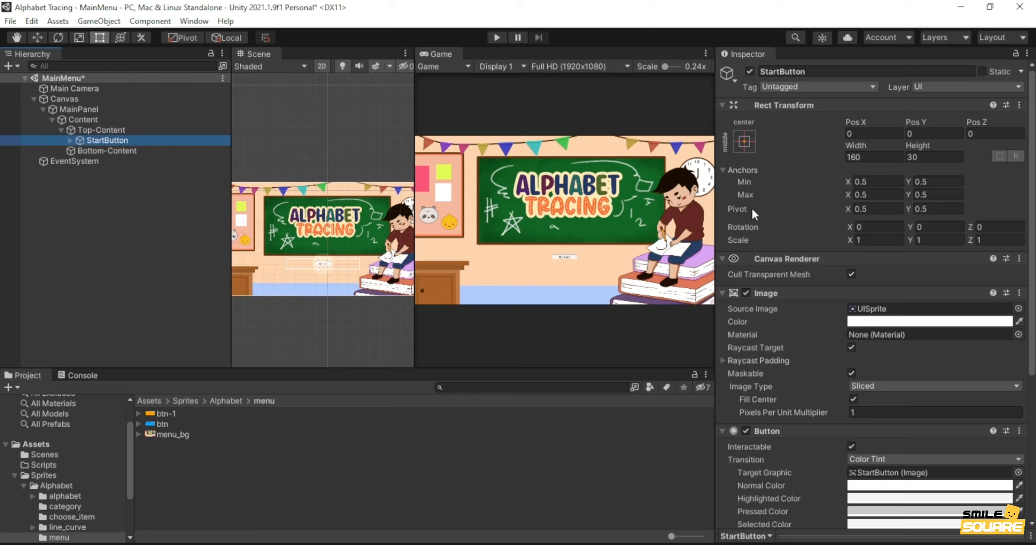
- Set StartButton's width to 304 and its height to 116
{"action": "left_click", "coordinate": [894, 158]}
{"action": "type", "text": "304"}
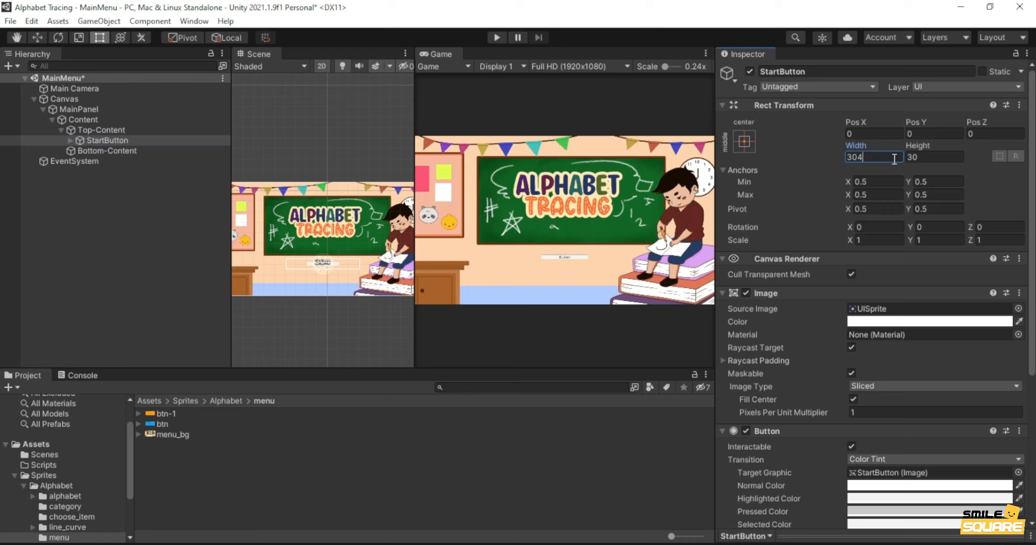
{"action": "key", "text": "Tab"}
{"action": "type", "text": "116"}
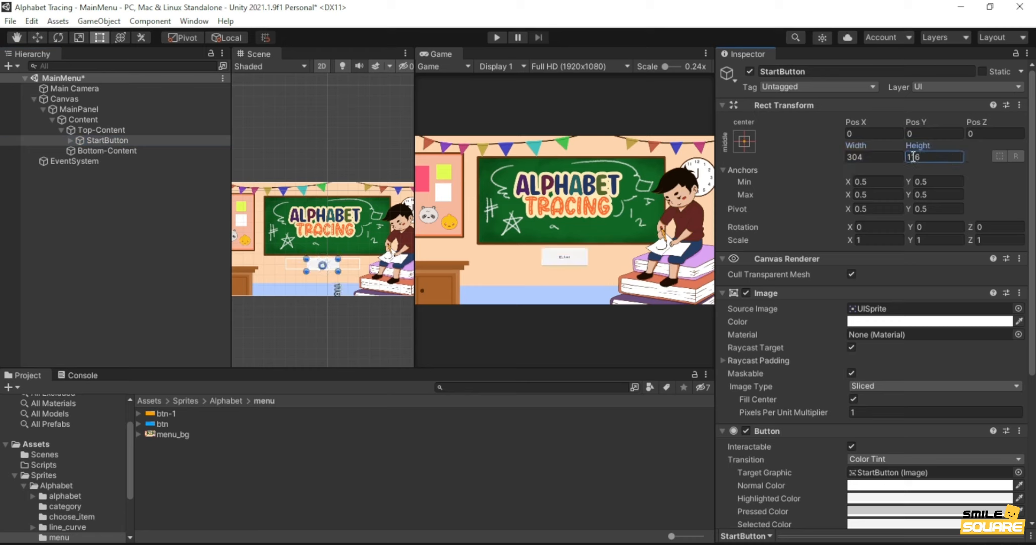
{"action": "key", "text": "Return"}
- Change StartButton's label text to Start and set the label's left and right offsets to 40
{"action": "left_click", "coordinate": [69, 140]}
{"action": "left_click", "coordinate": [111, 150]}
{"action": "left_click", "coordinate": [830, 352]}
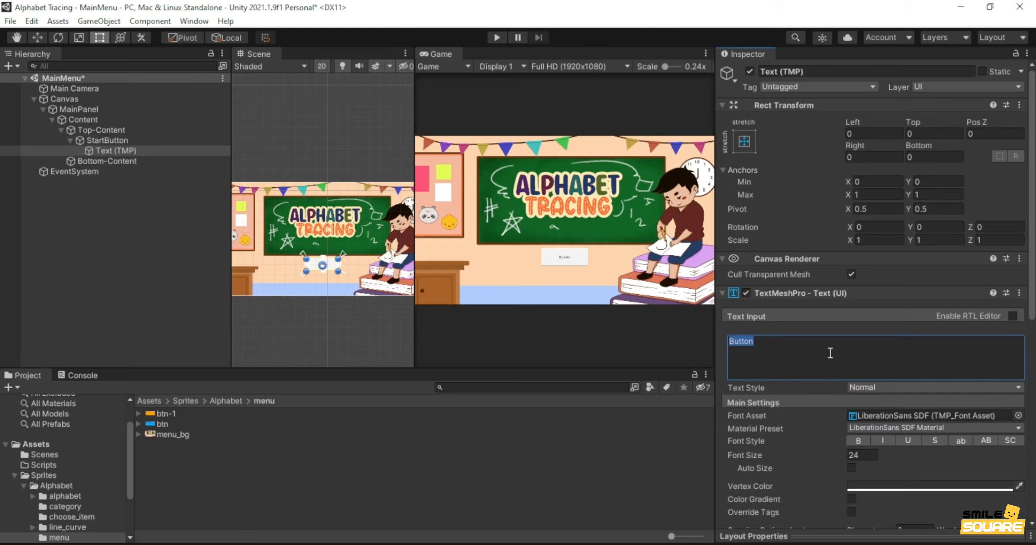
{"action": "type", "text": "Start"}
{"action": "left_click", "coordinate": [887, 133]}
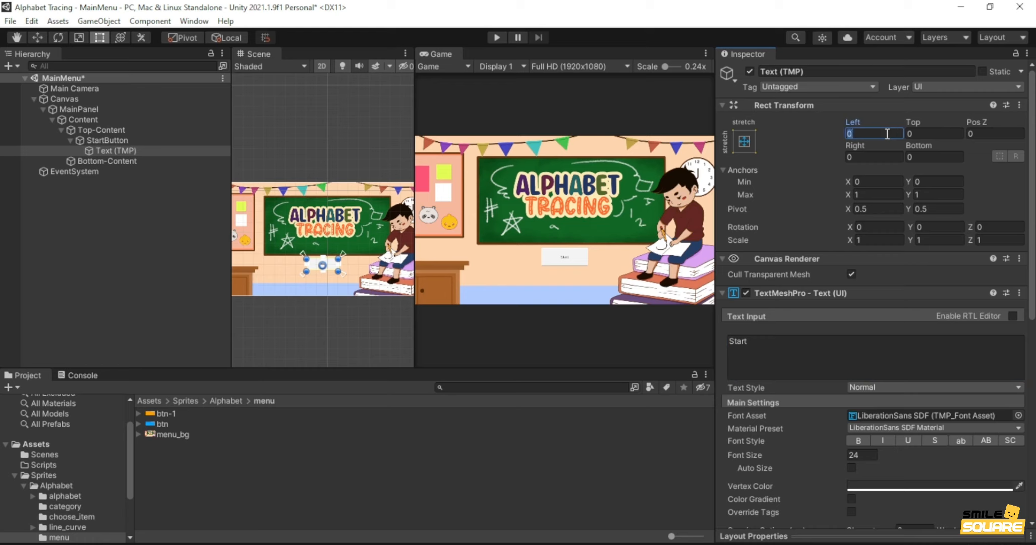
{"action": "type", "text": "40"}
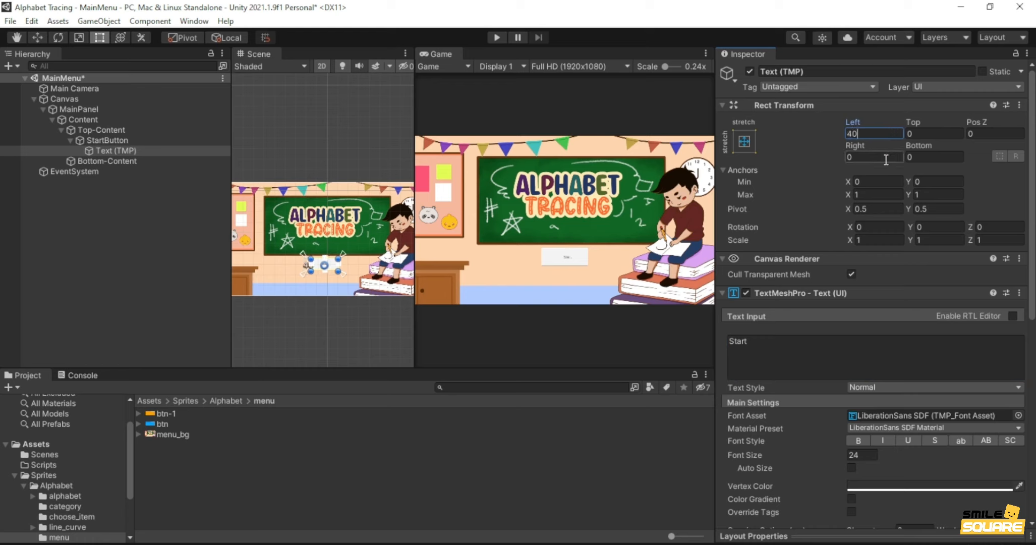
{"action": "left_click", "coordinate": [885, 156]}
{"action": "type", "text": "40"}
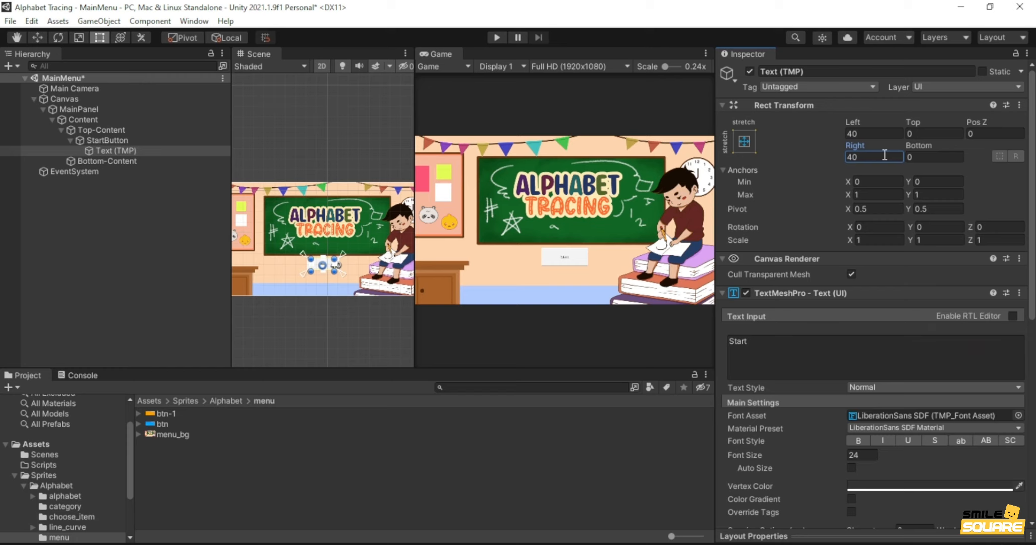
- Make the Start label white, enable Auto Size, and apply the bold and uppercase font styles
{"action": "left_click", "coordinate": [858, 485]}
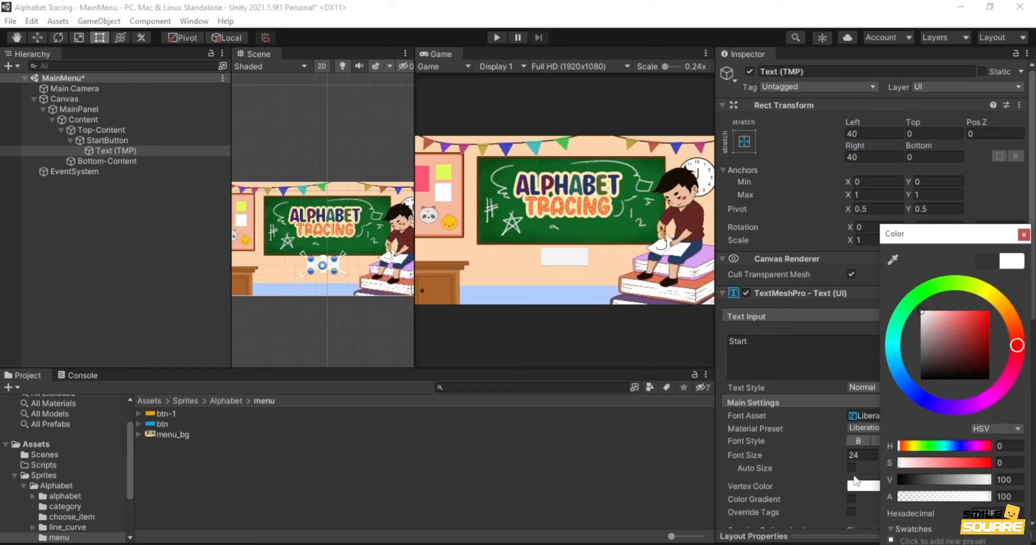
{"action": "left_click", "coordinate": [852, 468]}
{"action": "scroll", "coordinate": [855, 469], "scroll_direction": "down", "scroll_amount": 5}
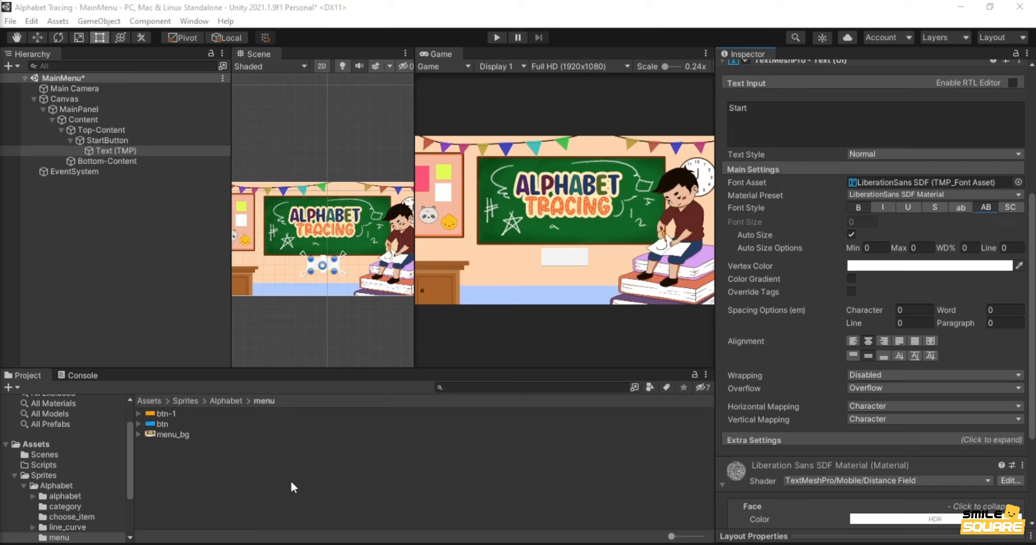
- Create a new folder named Fonts in the project's Assets folder
{"action": "left_click", "coordinate": [53, 444]}
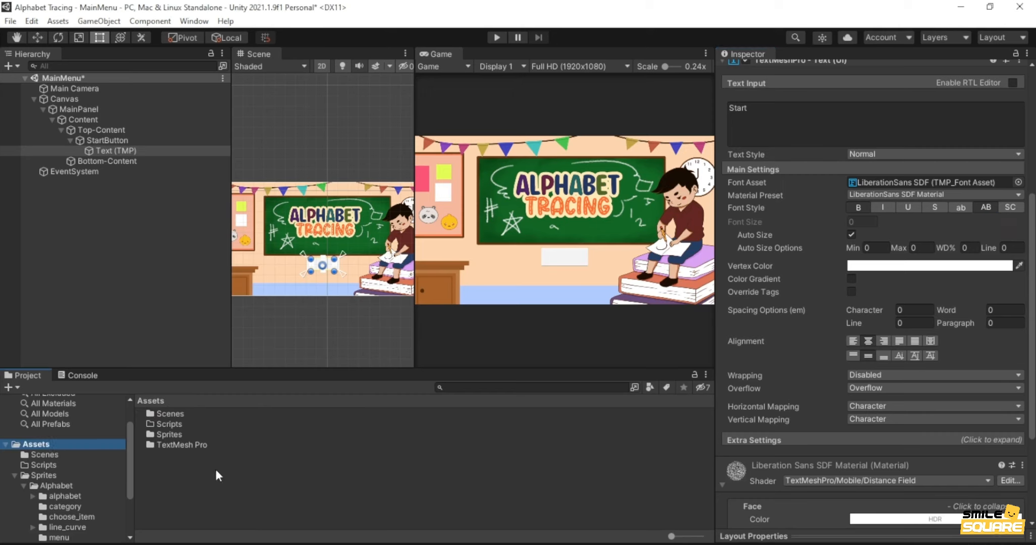
{"action": "right_click", "coordinate": [209, 488]}
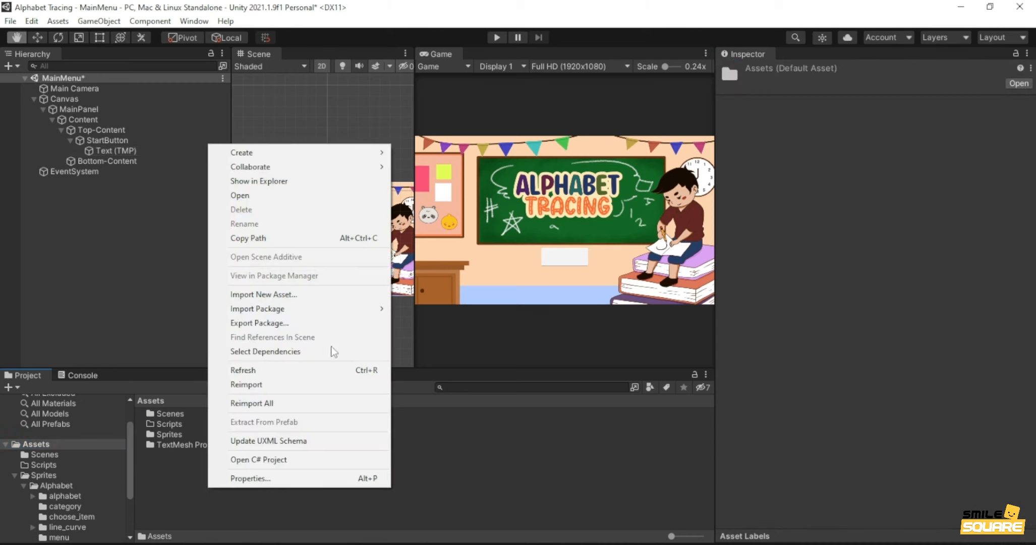
{"action": "mouse_move", "coordinate": [278, 153]}
{"action": "left_click", "coordinate": [479, 15]}
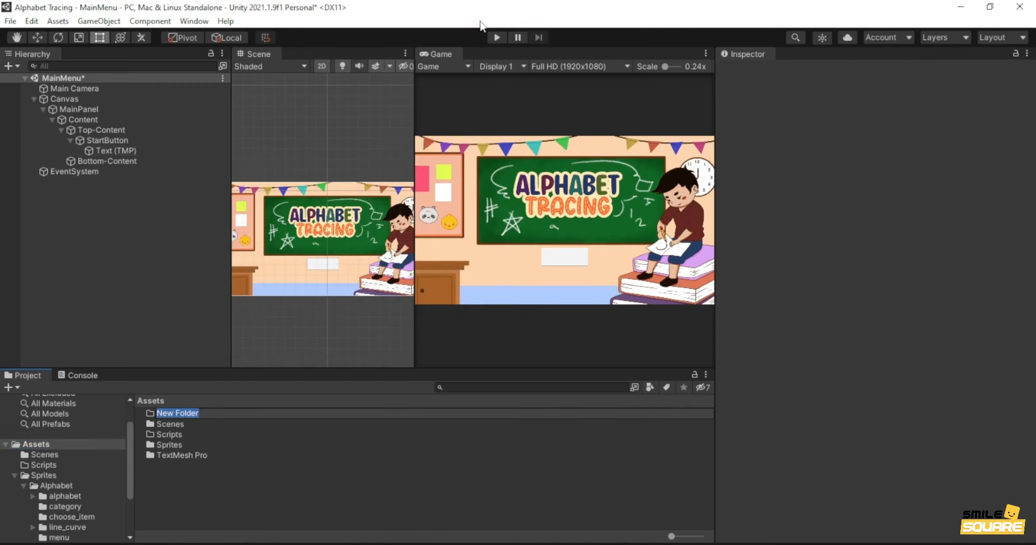
{"action": "type", "text": "Fonts"}
{"action": "key", "text": "Return"}
- Switch to File Explorer and import all the Say Comic and SugarDonutLine font files into the project's Fonts folder
{"action": "key", "text": "alt+Tab"}
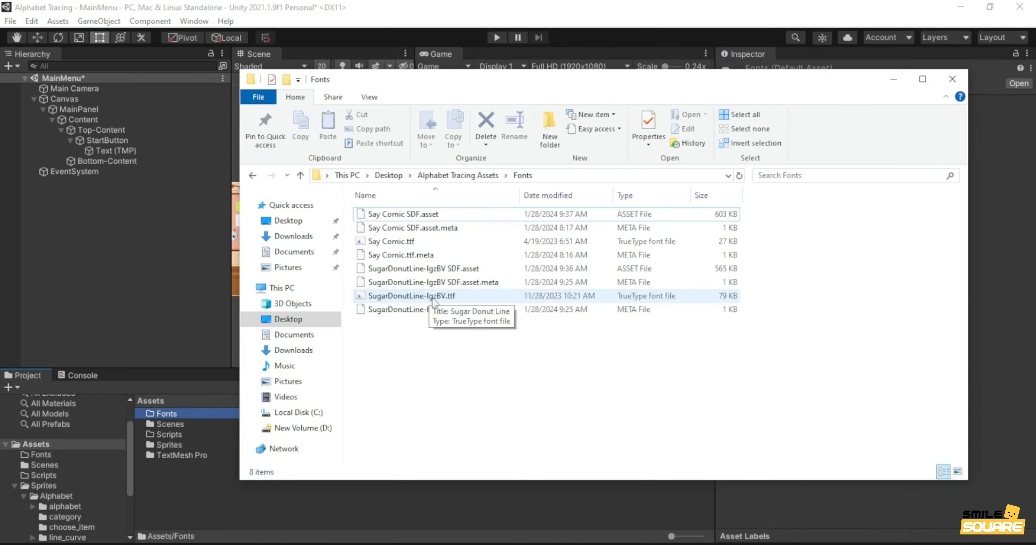
{"action": "key", "text": "ctrl+a"}
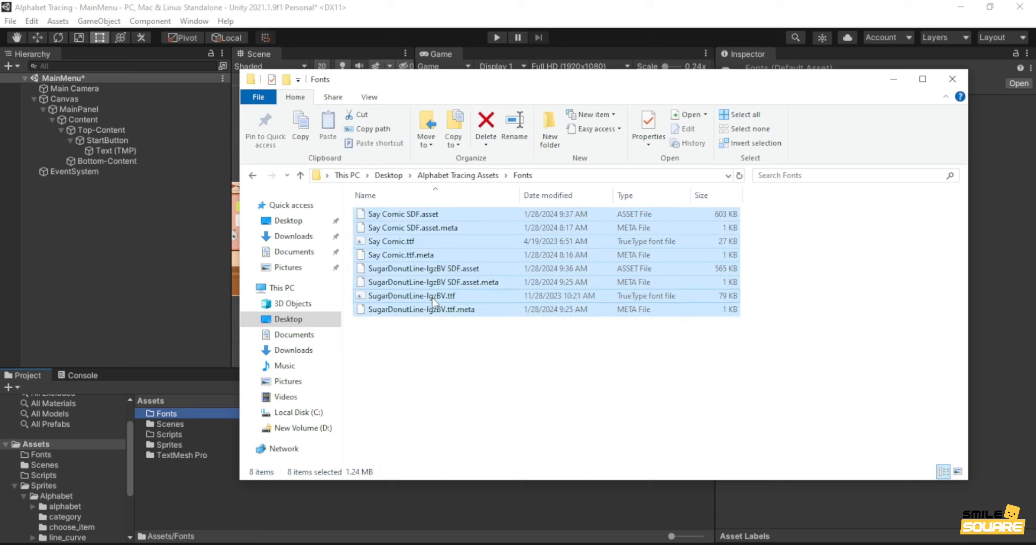
{"action": "left_click_drag", "start_coordinate": [434, 303], "coordinate": [169, 415]}
{"action": "left_click_drag", "start_coordinate": [169, 415], "coordinate": [169, 414]}
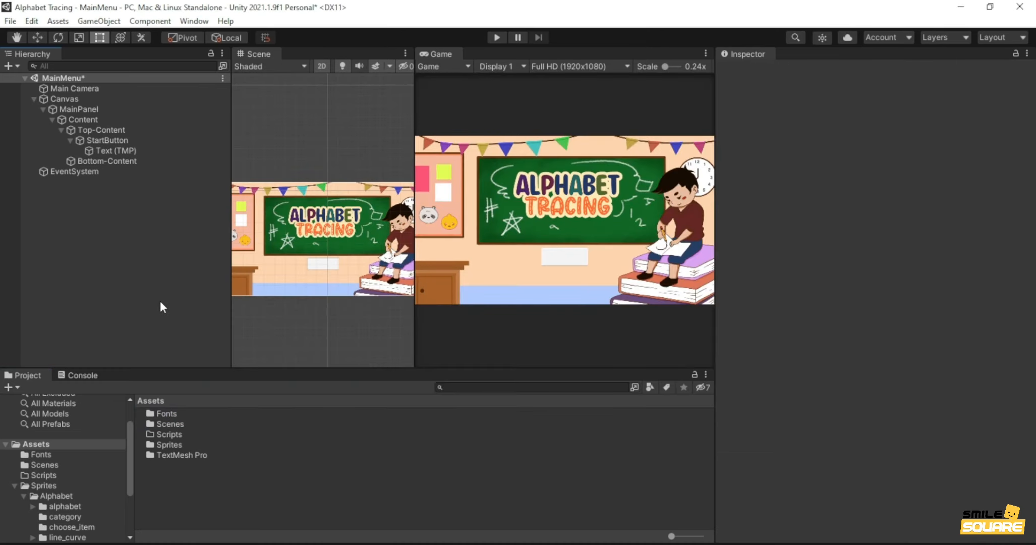
- Assign the Say Comic SDF font asset to StartButton's text
{"action": "left_click", "coordinate": [126, 151]}
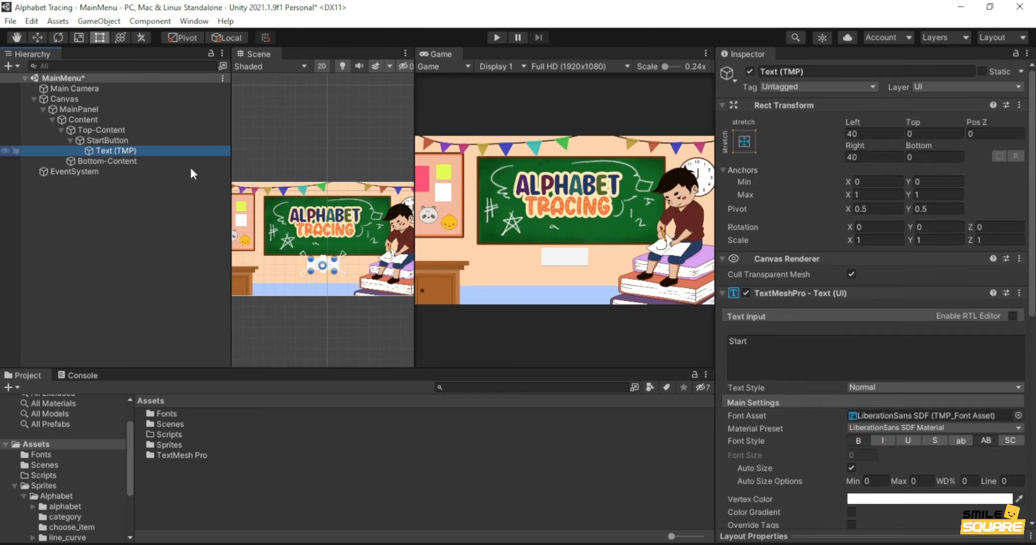
{"action": "left_click", "coordinate": [1018, 415]}
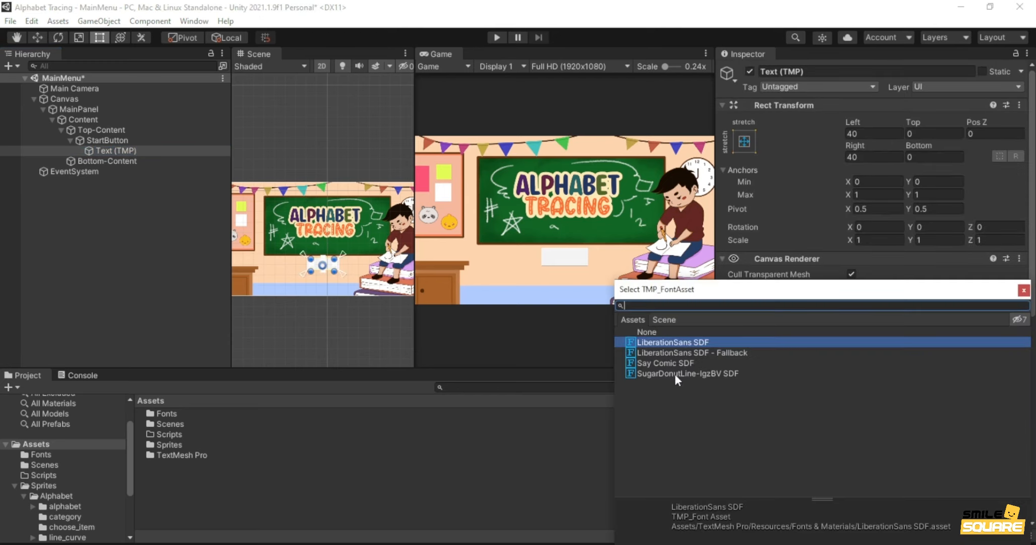
{"action": "left_click", "coordinate": [660, 362]}
{"action": "double_click", "coordinate": [659, 363]}
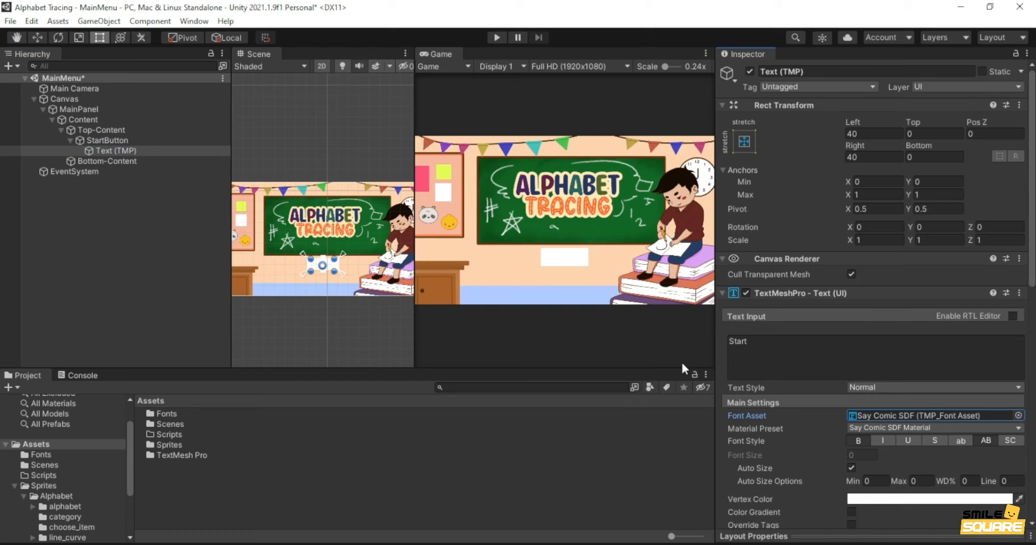
- Assign the btn-1 sprite from the Alphabet menu sprites as StartButton's source image
{"action": "left_click", "coordinate": [107, 140]}
{"action": "scroll", "coordinate": [46, 520], "scroll_direction": "down", "scroll_amount": 3}
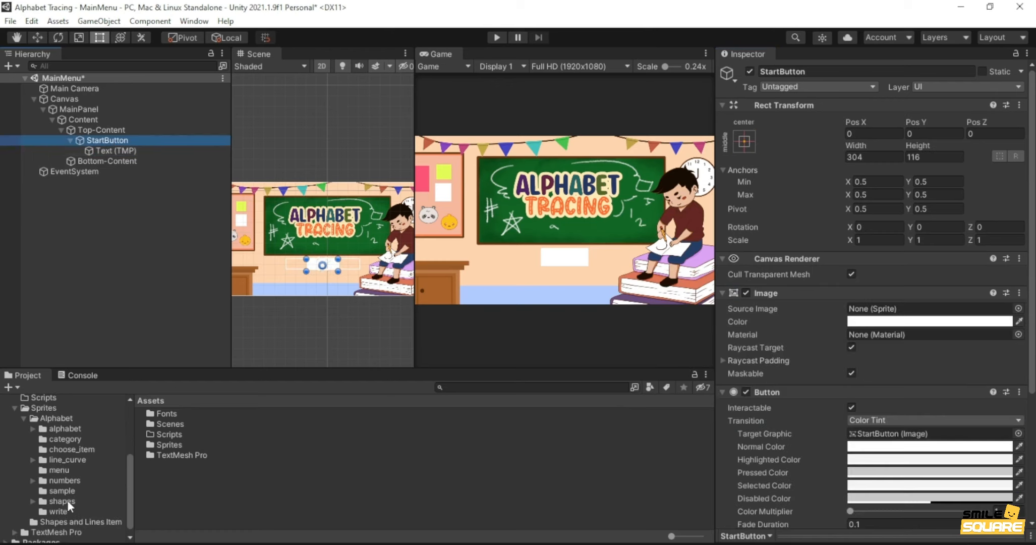
{"action": "left_click", "coordinate": [71, 469]}
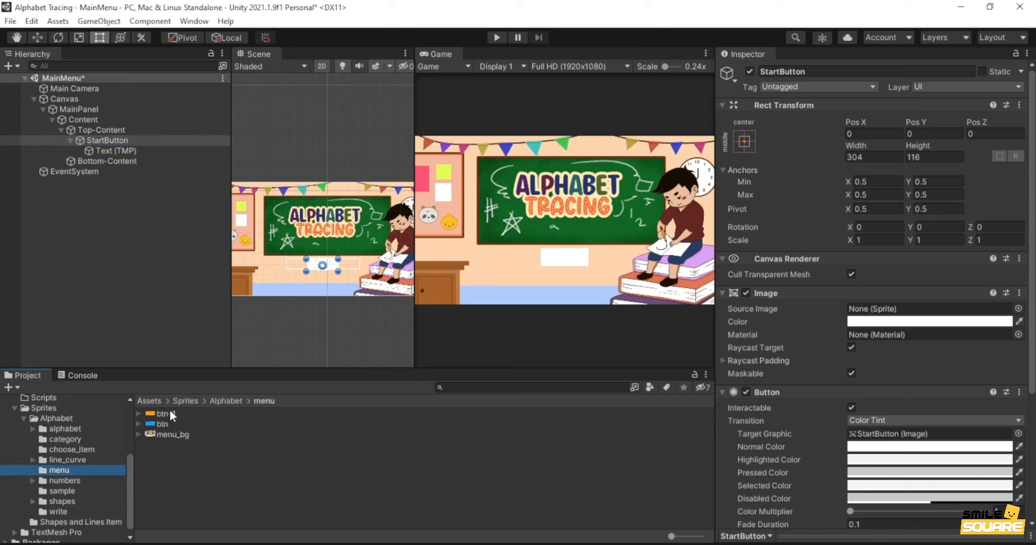
{"action": "left_click_drag", "start_coordinate": [166, 413], "coordinate": [920, 307]}
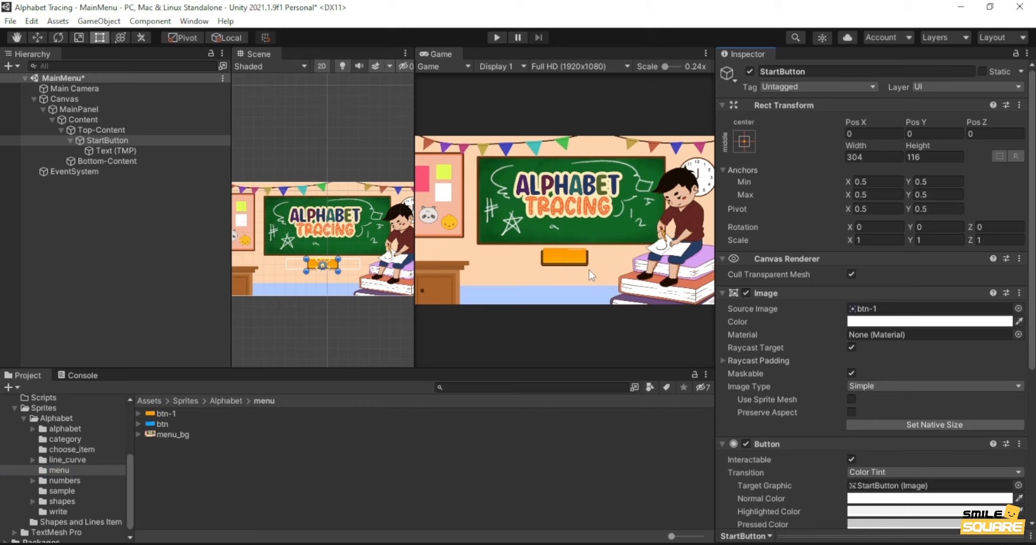
- Set the maximum auto size of StartButton's text to 60
{"action": "left_click", "coordinate": [114, 150]}
{"action": "left_click", "coordinate": [922, 480]}
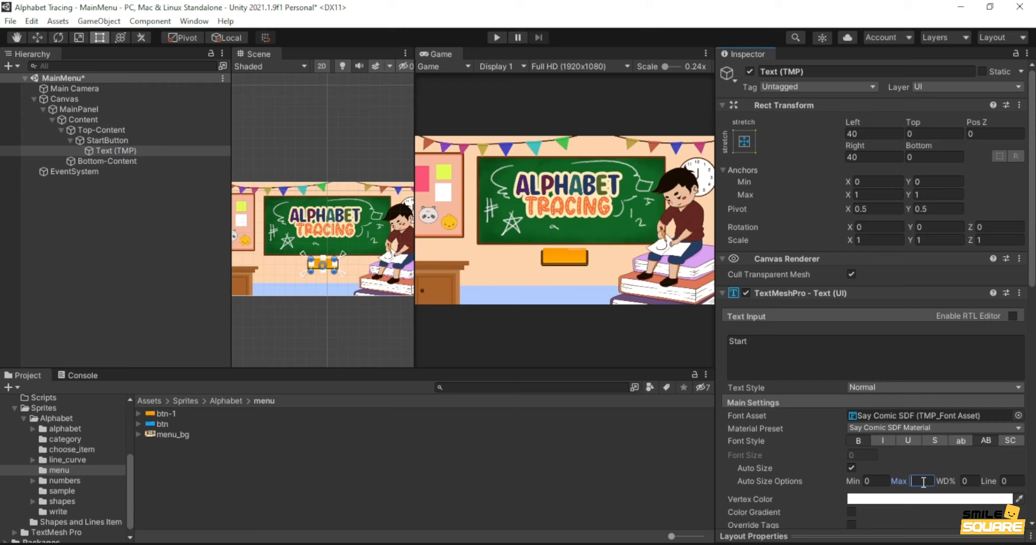
{"action": "type", "text": "60"}
- Duplicate StartButton twice and rename the first copy SettingsButton
{"action": "left_click", "coordinate": [100, 142]}
{"action": "key", "text": "ctrl+d"}
{"action": "key", "text": "ctrl+d"}
{"action": "left_click", "coordinate": [96, 163]}
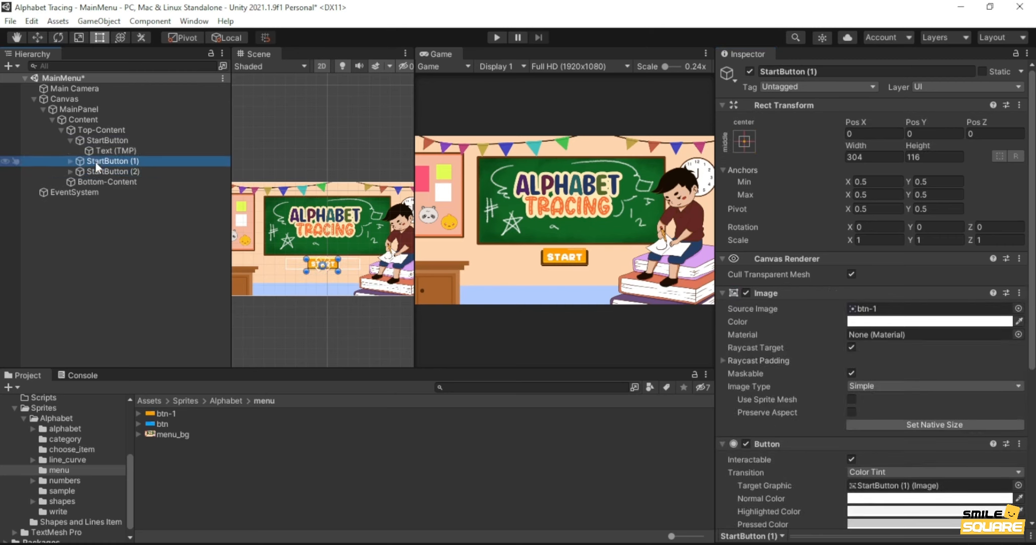
{"action": "key", "text": "F2"}
{"action": "type", "text": "S"}
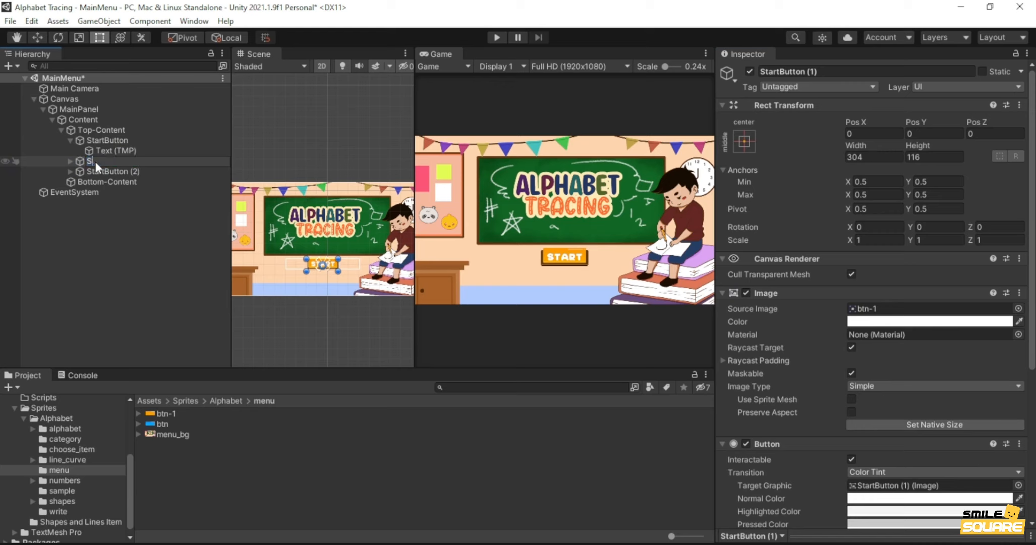
{"action": "type", "text": "ettingsButton"}
{"action": "key", "text": "Return"}
- Rename the second StartButton copy QuitButton and make it a child of Bottom-Content
{"action": "left_click", "coordinate": [114, 171]}
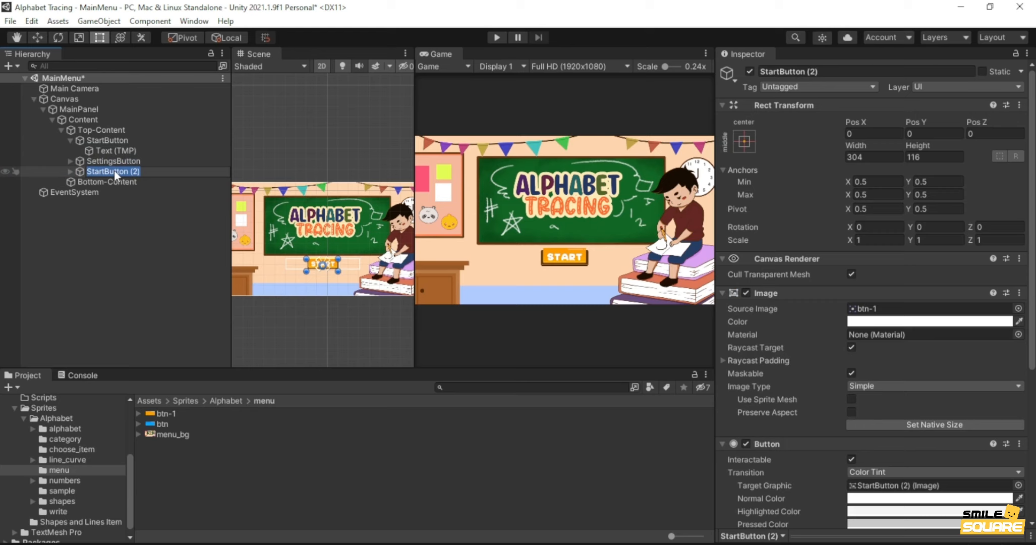
{"action": "type", "text": "QuitButton"}
{"action": "key", "text": "Return"}
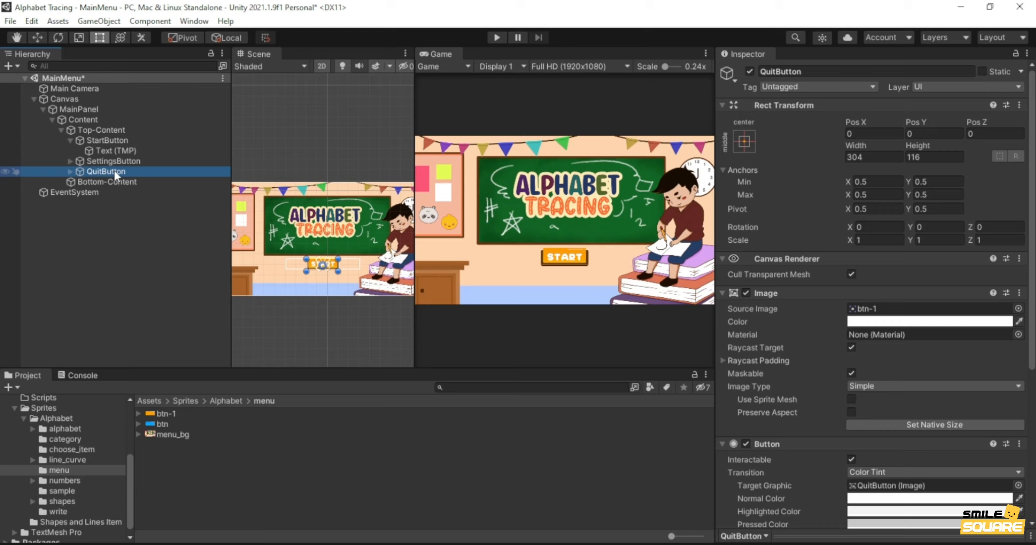
{"action": "left_click_drag", "start_coordinate": [114, 169], "coordinate": [128, 180]}
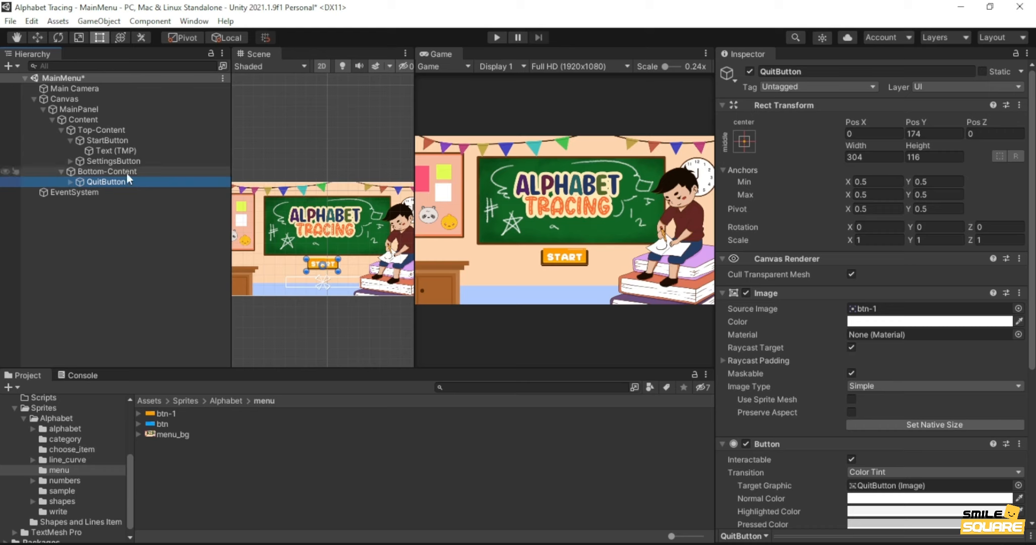
- Apply the middle-left anchor preset to StartButton, including its pivot and position
{"action": "left_click", "coordinate": [115, 140]}
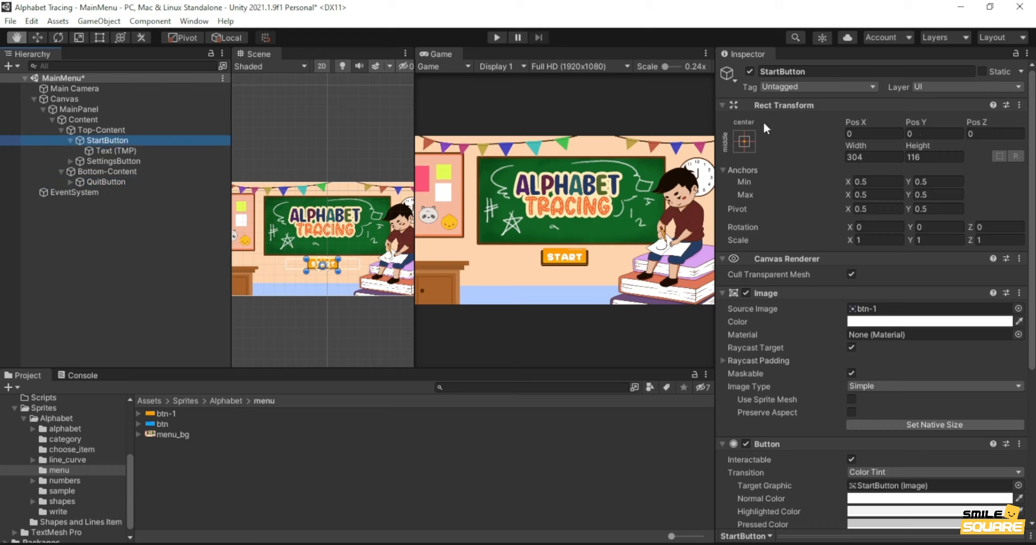
{"action": "left_click", "coordinate": [745, 141]}
- Apply the middle-right anchor preset to SettingsButton, including its pivot and position
{"action": "left_click", "coordinate": [126, 161]}
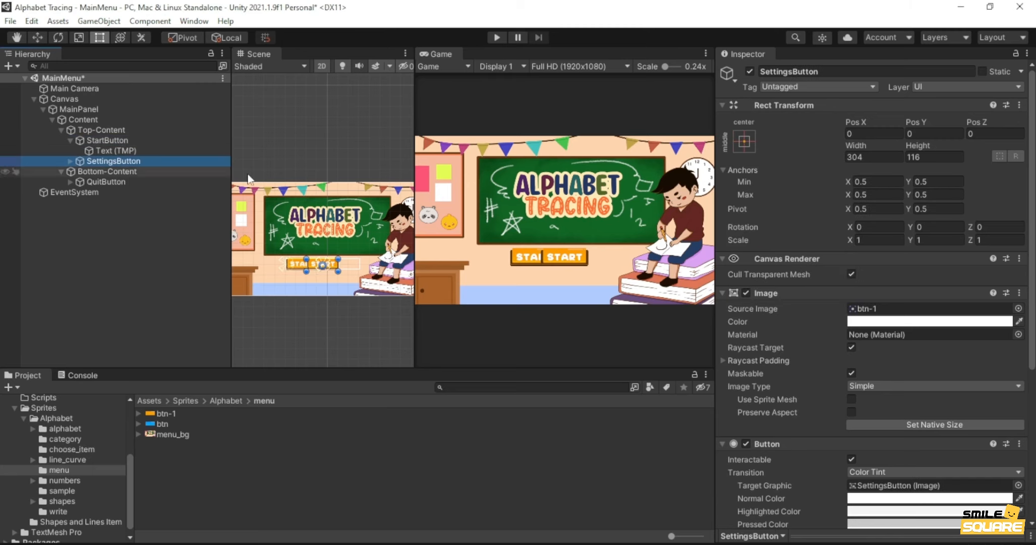
{"action": "left_click", "coordinate": [744, 142]}
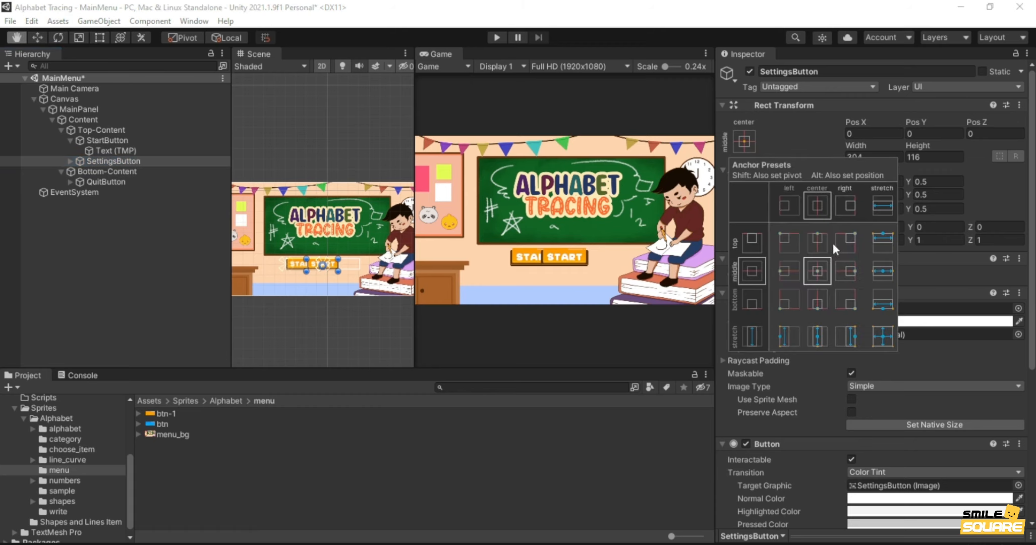
{"action": "left_click", "coordinate": [849, 271]}
{"action": "key", "text": "t"}
- Apply the middle-center anchor preset to QuitButton, including its position, so it sits centred in Bottom-Content
{"action": "left_click", "coordinate": [121, 183]}
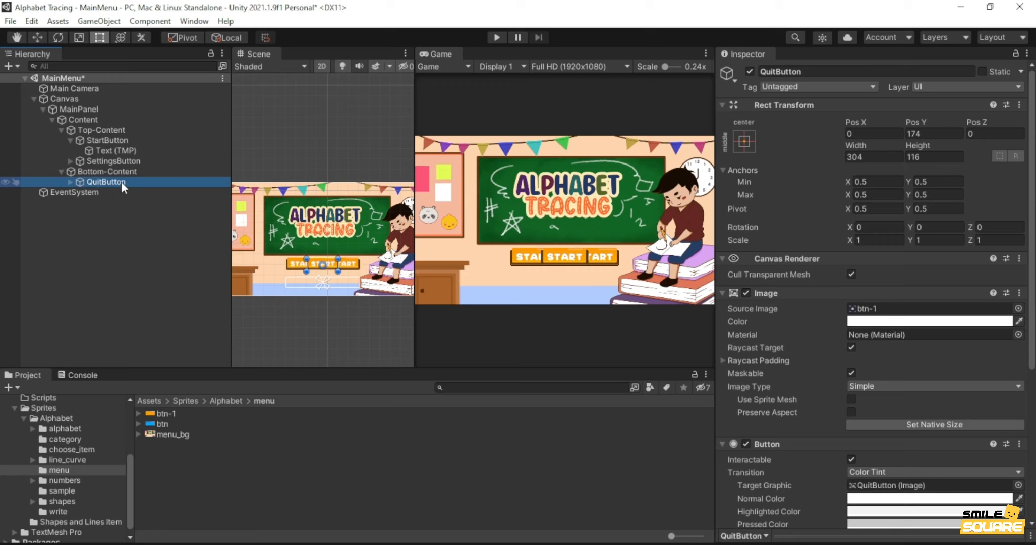
{"action": "key", "text": "q"}
{"action": "left_click", "coordinate": [744, 141]}
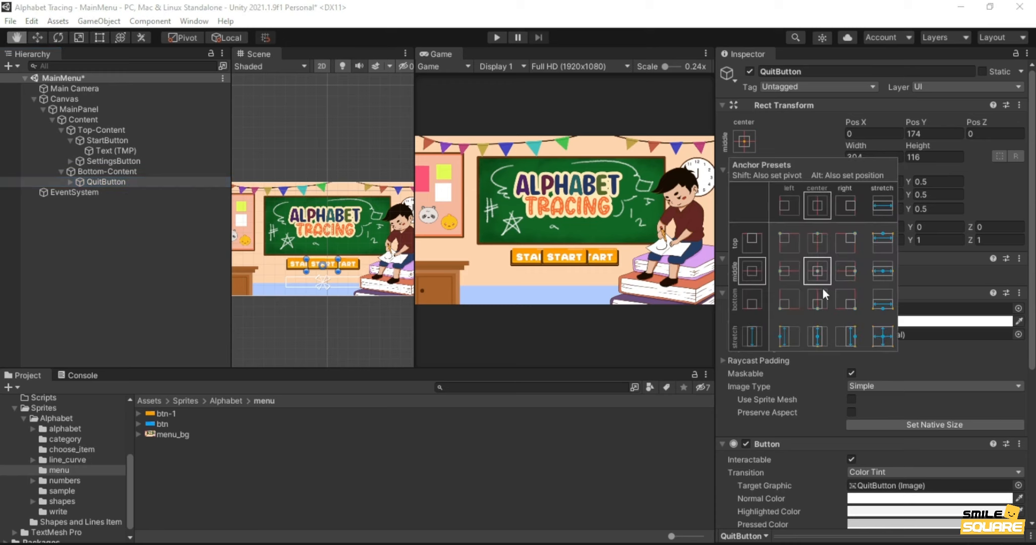
{"action": "left_click", "coordinate": [817, 271], "text": "alt"}
{"action": "key", "text": "t"}
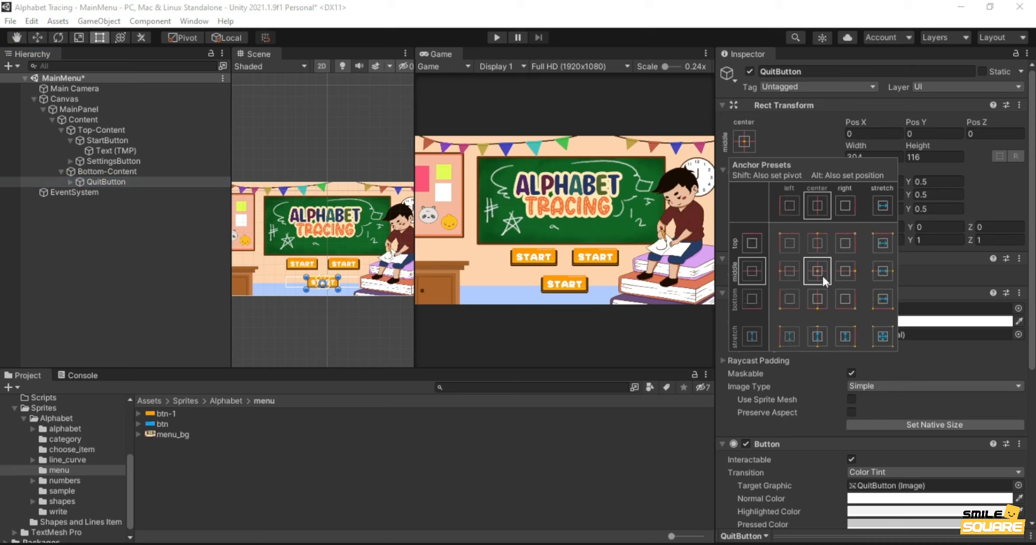
- Give StartButton the btn source image and set QuitButton's image color to dark red (H 6, S 97, V 59)
{"action": "left_click", "coordinate": [133, 137]}
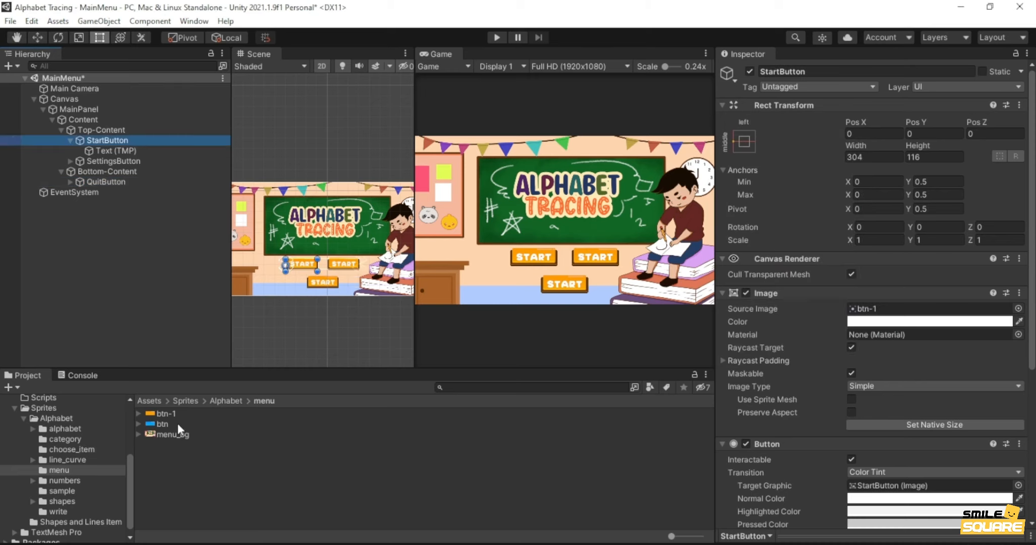
{"action": "left_click_drag", "start_coordinate": [176, 423], "coordinate": [873, 317]}
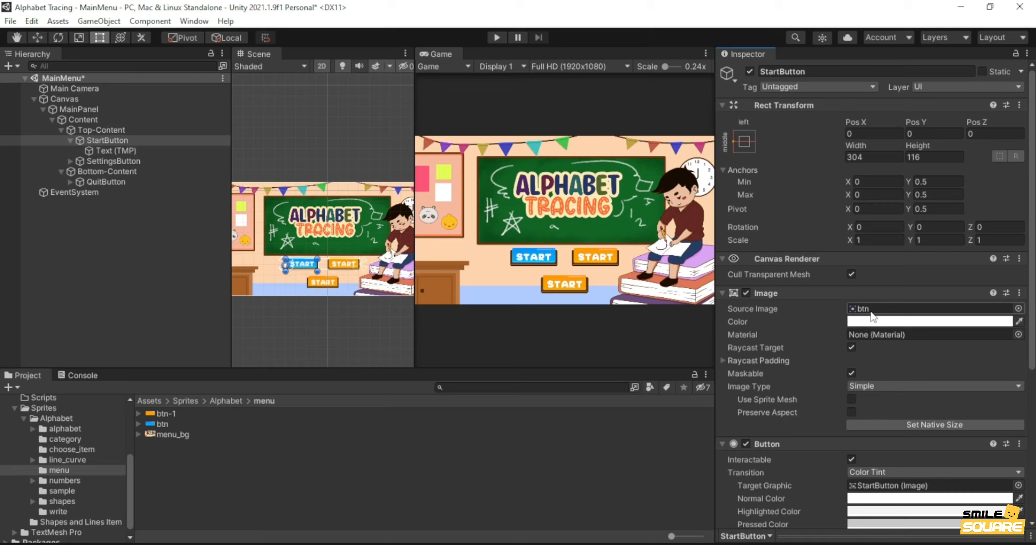
{"action": "left_click", "coordinate": [106, 181]}
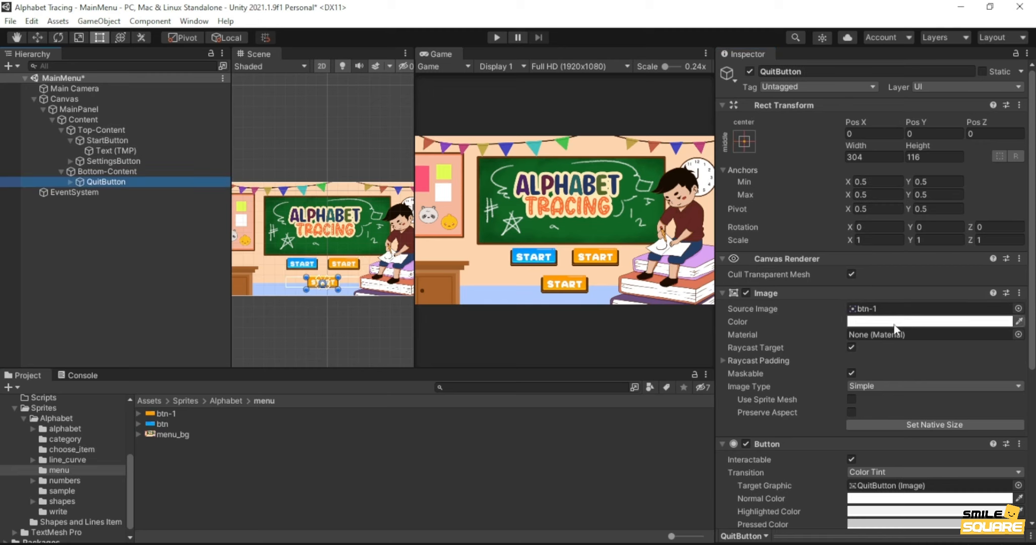
{"action": "left_click", "coordinate": [999, 322]}
{"action": "mouse_move", "coordinate": [1000, 330]}
{"action": "left_mouse_down"}
{"action": "mouse_move", "coordinate": [989, 349]}
{"action": "mouse_move", "coordinate": [987, 339]}
{"action": "left_mouse_up"}
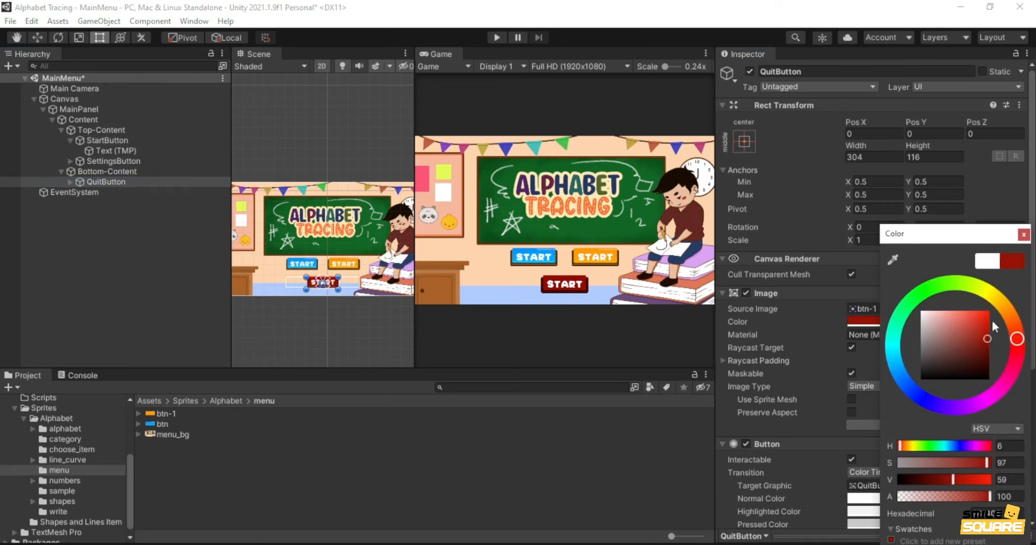
{"action": "left_click", "coordinate": [1023, 234]}
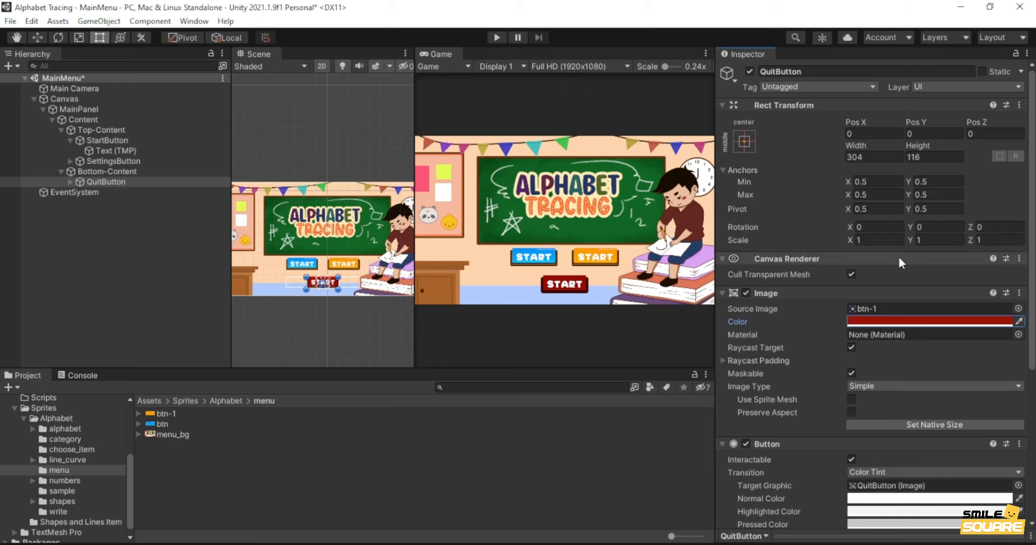
- Change the text label under SettingsButton to "Settings"
{"action": "left_click", "coordinate": [70, 162]}
{"action": "left_click", "coordinate": [100, 172]}
{"action": "left_click", "coordinate": [838, 343]}
{"action": "type", "text": "Settin"}
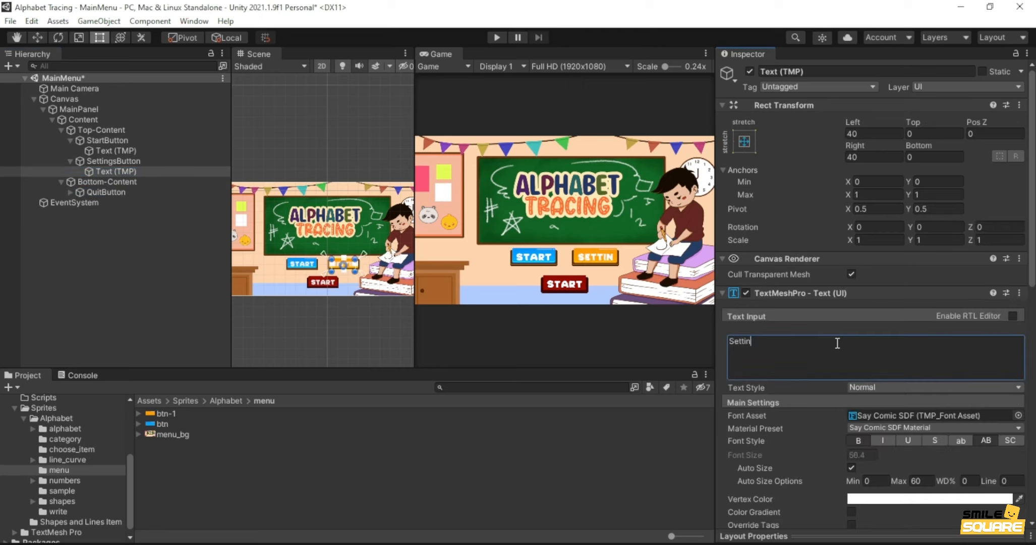
{"action": "type", "text": "gs"}
- Change the text label under QuitButton to "Quit" and save the scene
{"action": "left_click", "coordinate": [70, 192]}
{"action": "left_click", "coordinate": [116, 203]}
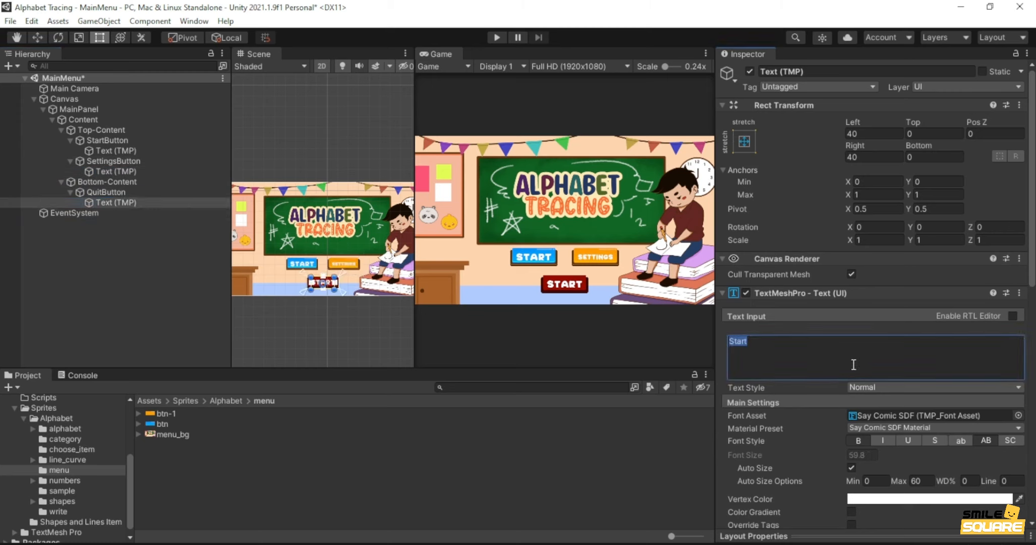
{"action": "type", "text": "Quit"}
{"action": "key", "text": "ctrl+s"}
- Set the Canvas Scaler to Scale With Screen Size, with reference resolution 1920 x 1080 and reference pixels per unit 0
{"action": "left_click", "coordinate": [103, 98]}
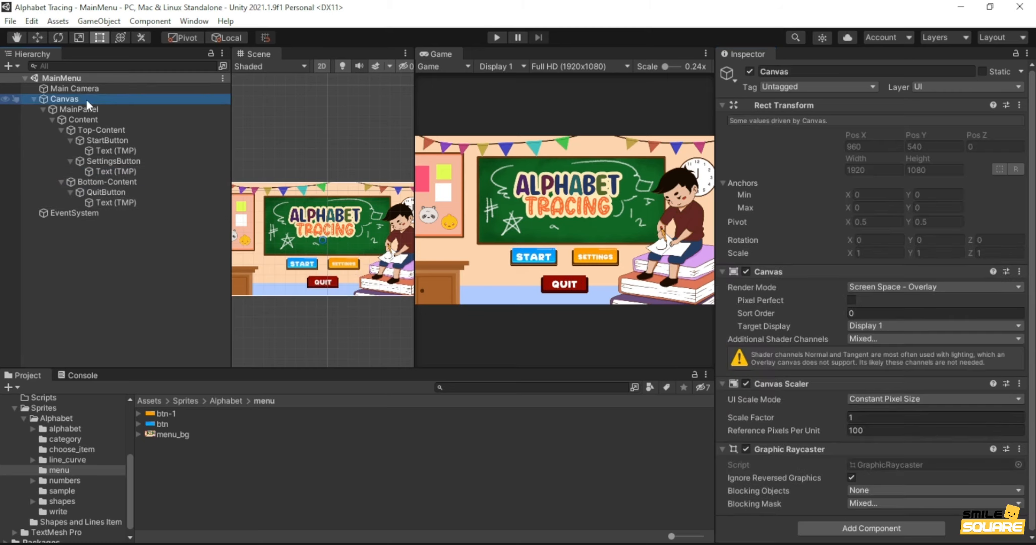
{"action": "left_click", "coordinate": [867, 399]}
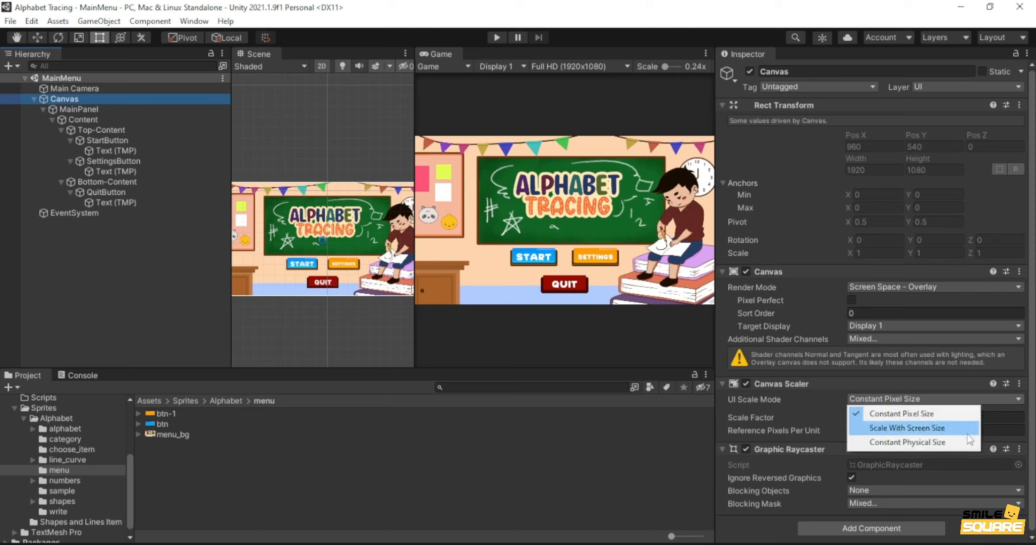
{"action": "left_click", "coordinate": [965, 429]}
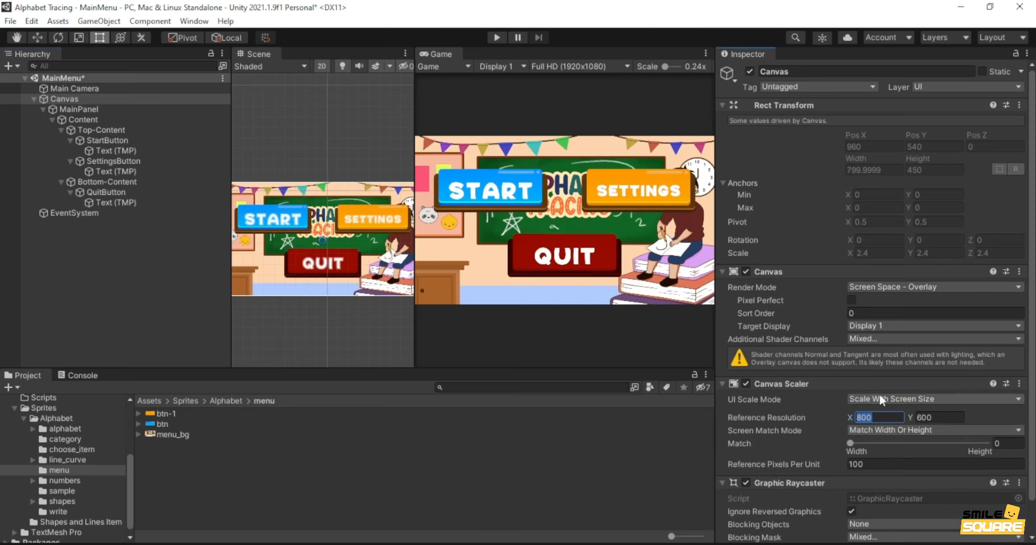
{"action": "type", "text": "1920"}
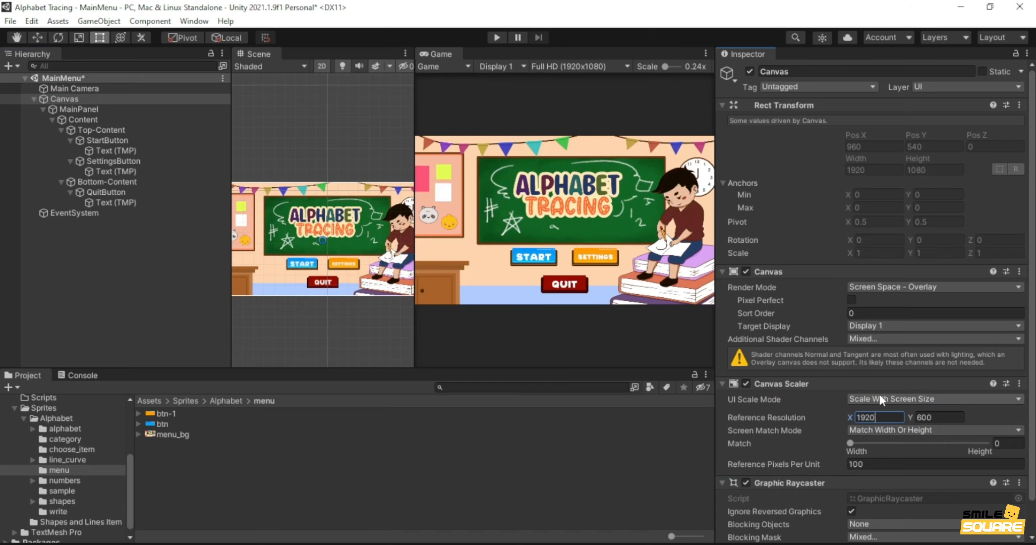
{"action": "key", "text": "Tab"}
{"action": "type", "text": "1080"}
{"action": "left_click", "coordinate": [916, 464]}
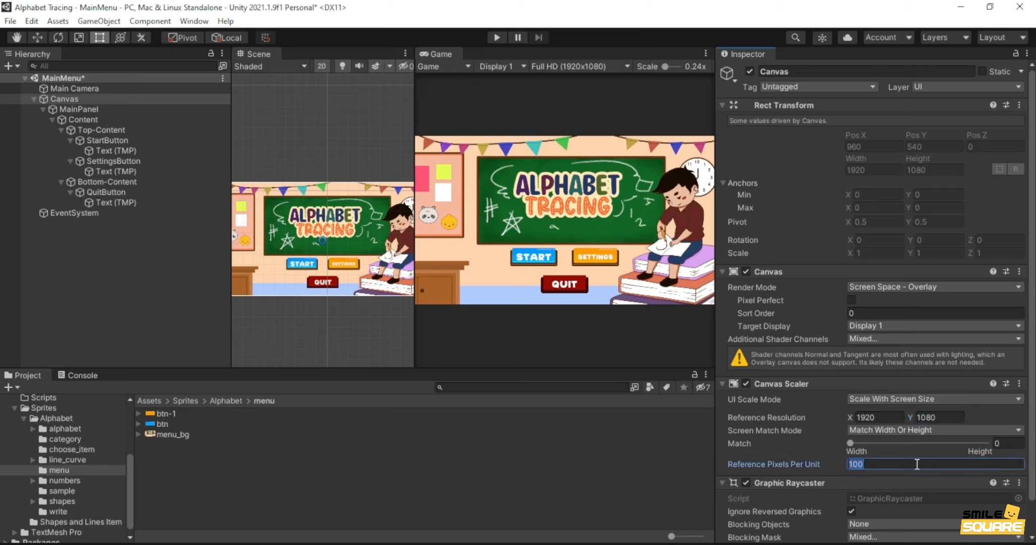
{"action": "type", "text": "0"}
- Create an empty object under Canvas and name it CategoryPanel
{"action": "right_click", "coordinate": [75, 100]}
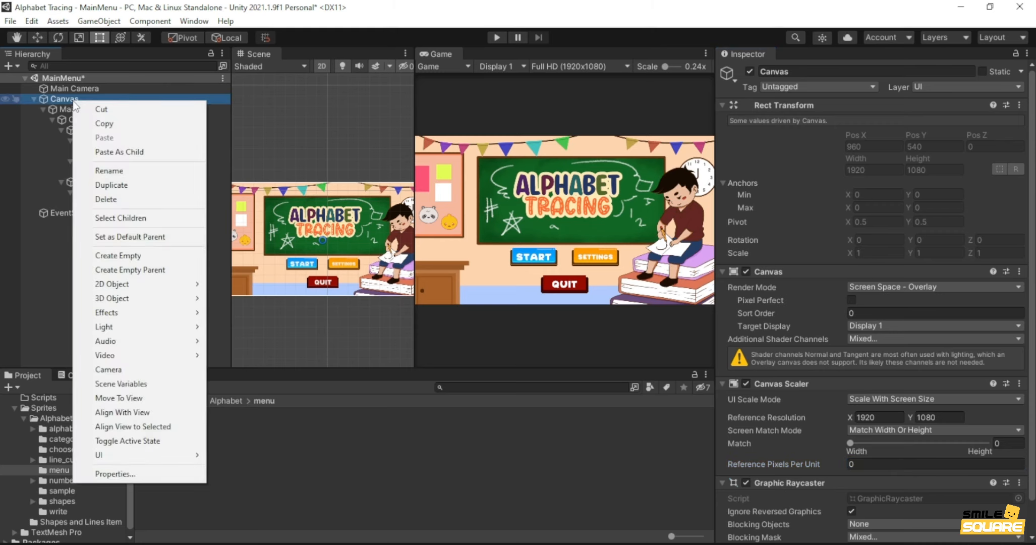
{"action": "left_click", "coordinate": [122, 261]}
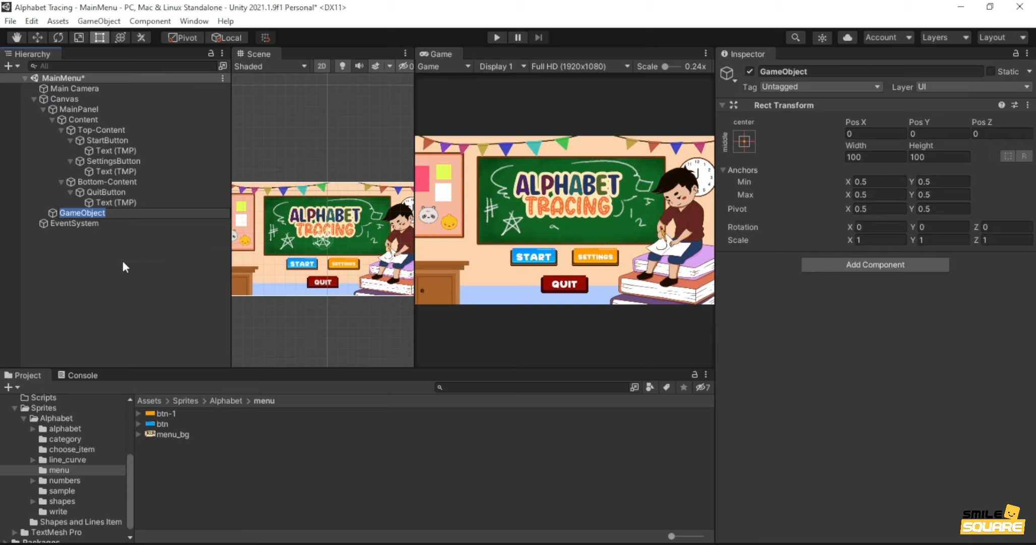
{"action": "type", "text": "CategoryPanel"}
{"action": "key", "text": "Return"}
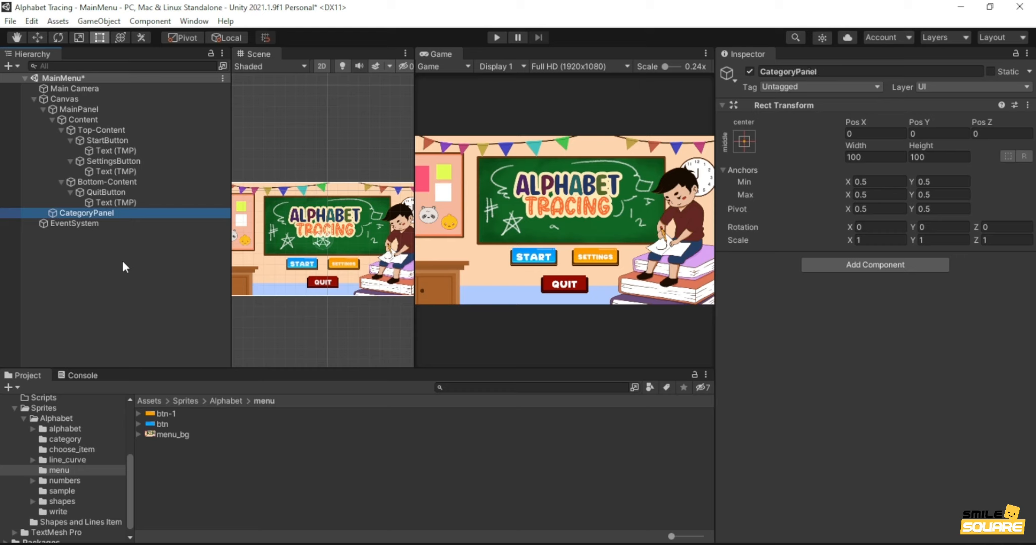
- Duplicate MainPanel and rename the copy Categories
{"action": "left_click", "coordinate": [81, 110]}
{"action": "key", "text": "ctrl+d"}
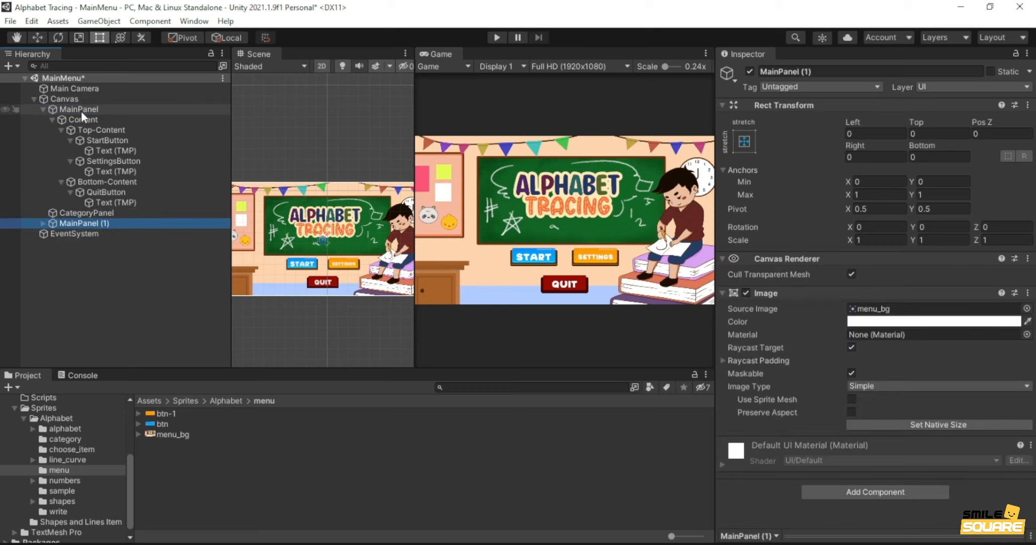
{"action": "key", "text": "F2"}
{"action": "type", "text": "Ca"}
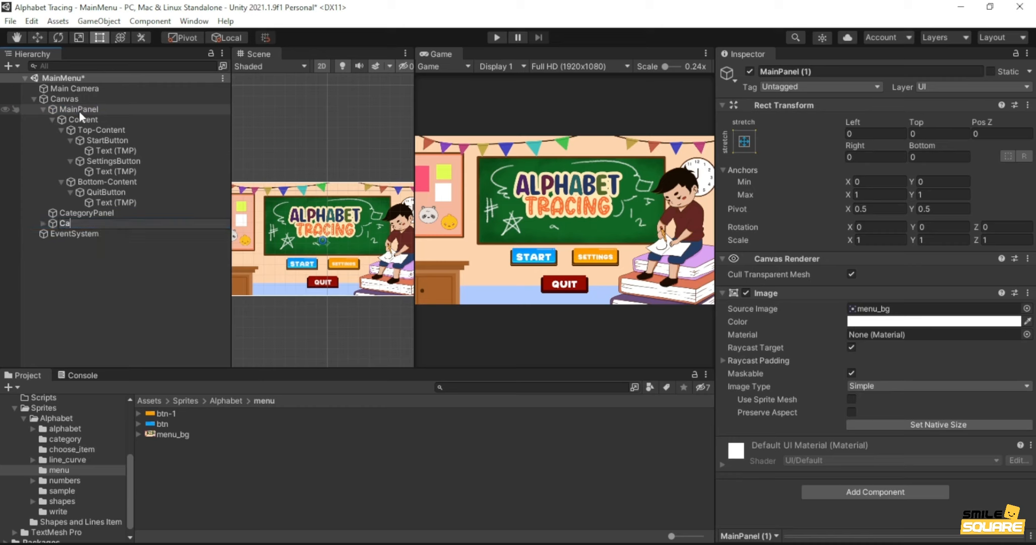
{"action": "type", "text": "tegories"}
{"action": "key", "text": "Return"}
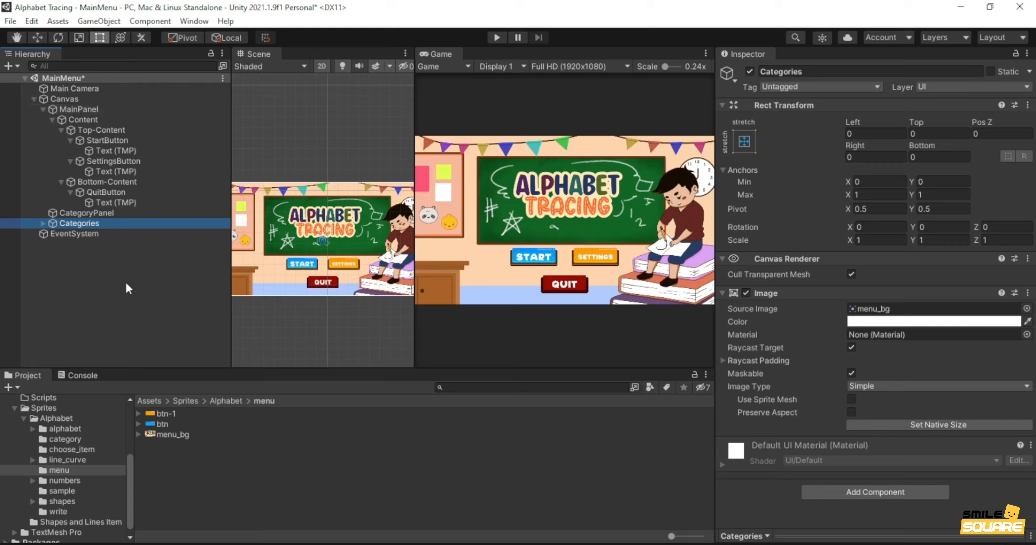
- Set the source image of Categories to the category_bg sprite
{"action": "left_click", "coordinate": [1026, 309]}
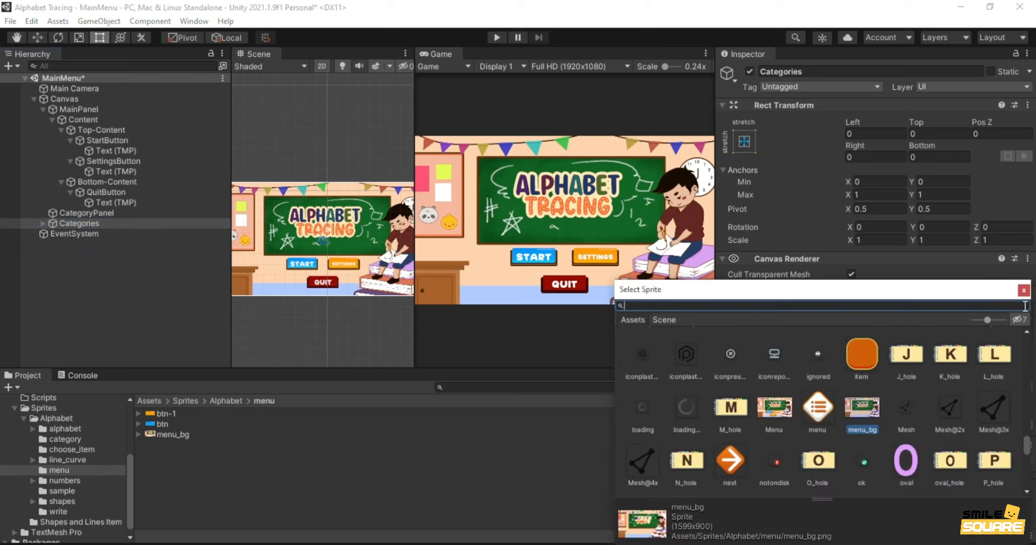
{"action": "type", "text": "category"}
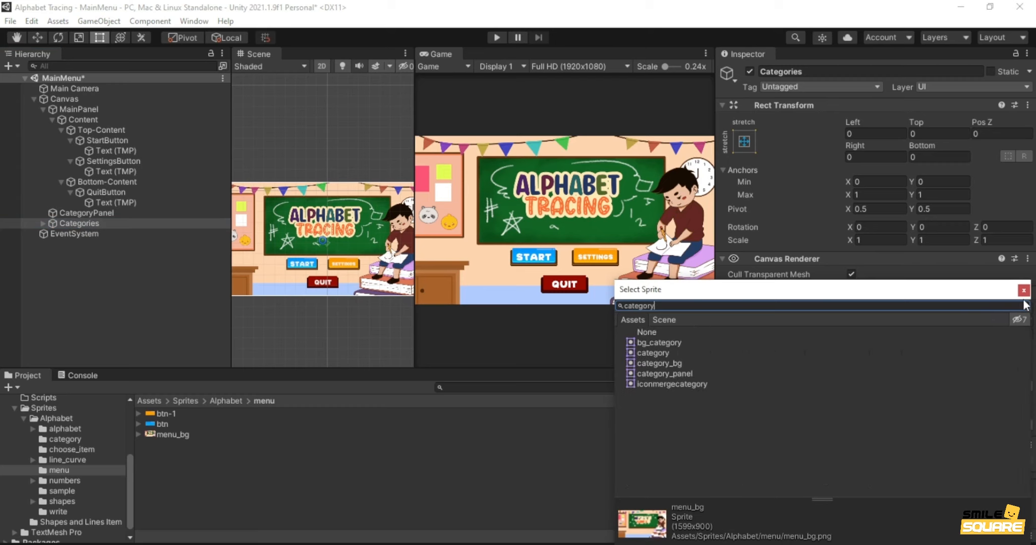
{"action": "type", "text": "_bg"}
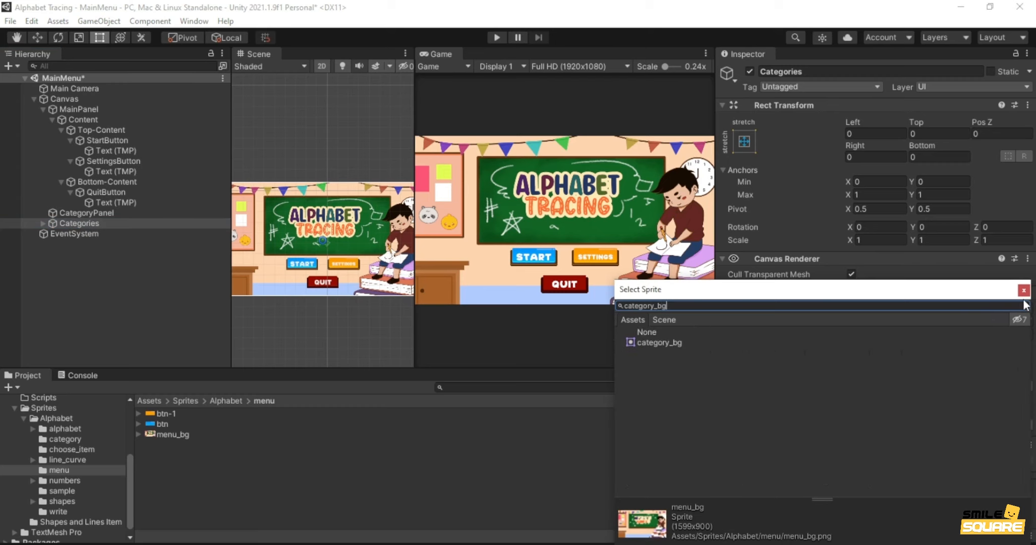
{"action": "double_click", "coordinate": [664, 341]}
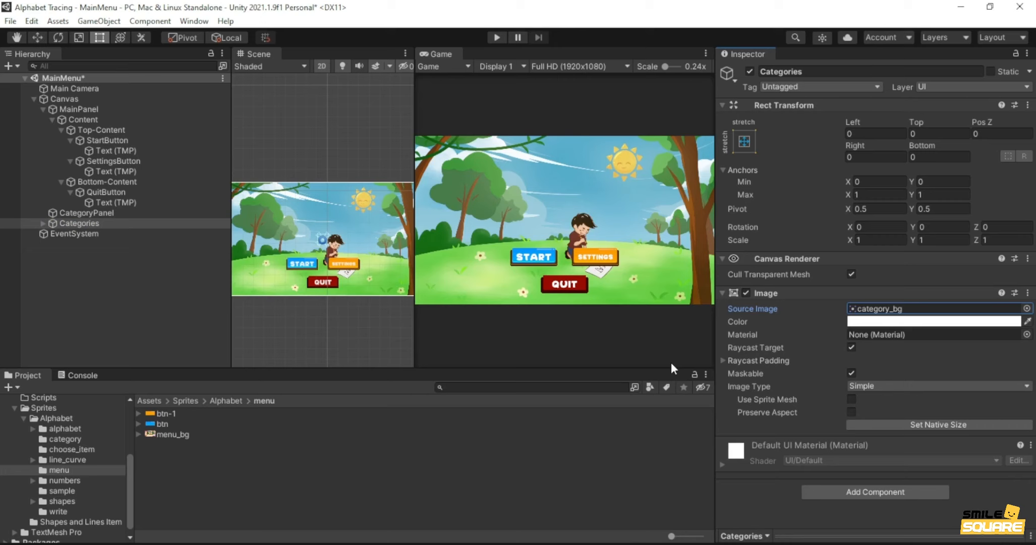
- Apply the full stretch anchor preset to CategoryPanel, including its position, so it fills the Canvas
{"action": "left_click", "coordinate": [99, 212]}
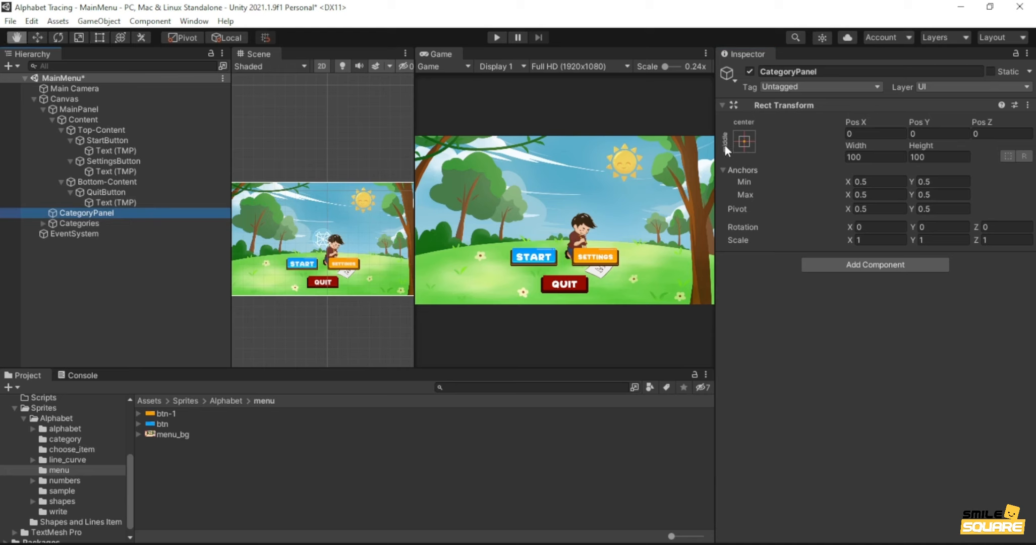
{"action": "left_click", "coordinate": [744, 142]}
{"action": "left_click", "coordinate": [882, 336], "text": "alt"}
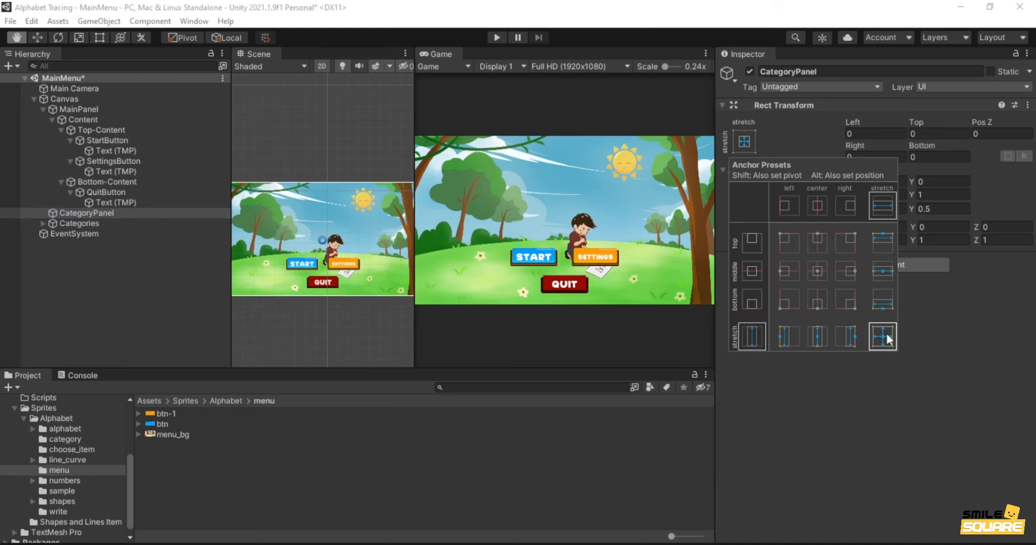
- Make Categories a child of CategoryPanel and apply the full stretch anchor preset to it, including its position
{"action": "left_click", "coordinate": [100, 223]}
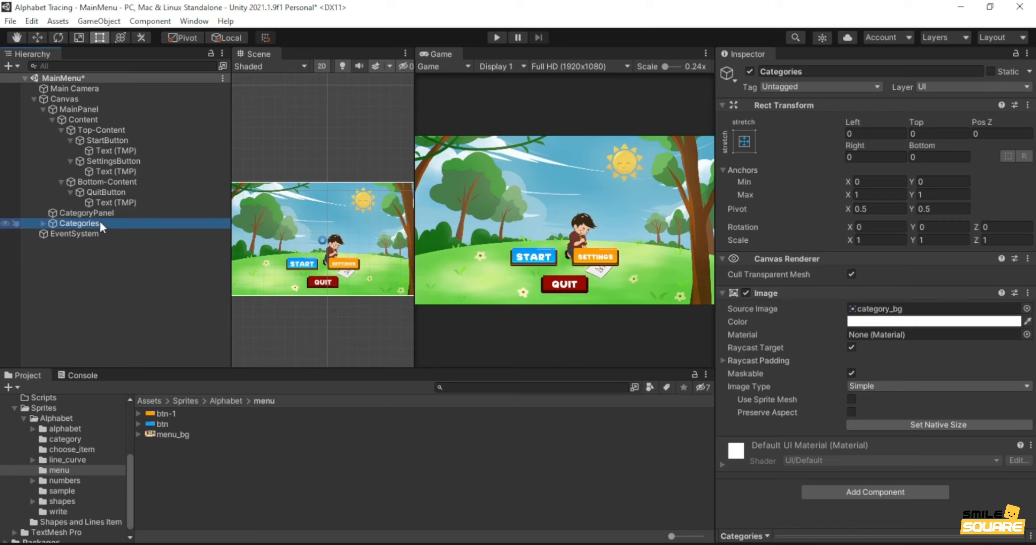
{"action": "left_click_drag", "start_coordinate": [99, 221], "coordinate": [107, 214]}
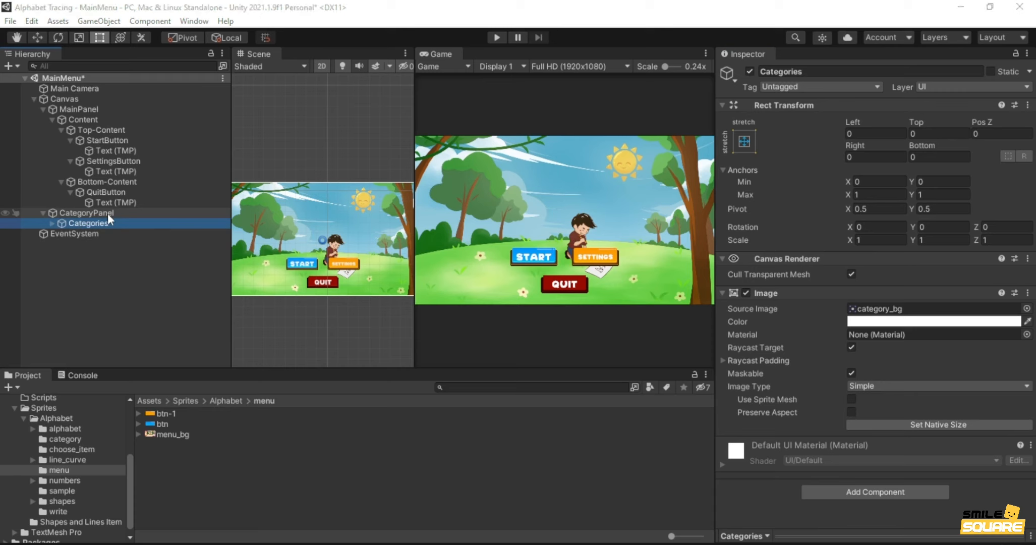
{"action": "left_click", "coordinate": [744, 142]}
{"action": "left_click", "coordinate": [877, 331], "text": "alt"}
- Delete Top-Content and Bottom-Content from the Content object under Categories
{"action": "left_click", "coordinate": [89, 226]}
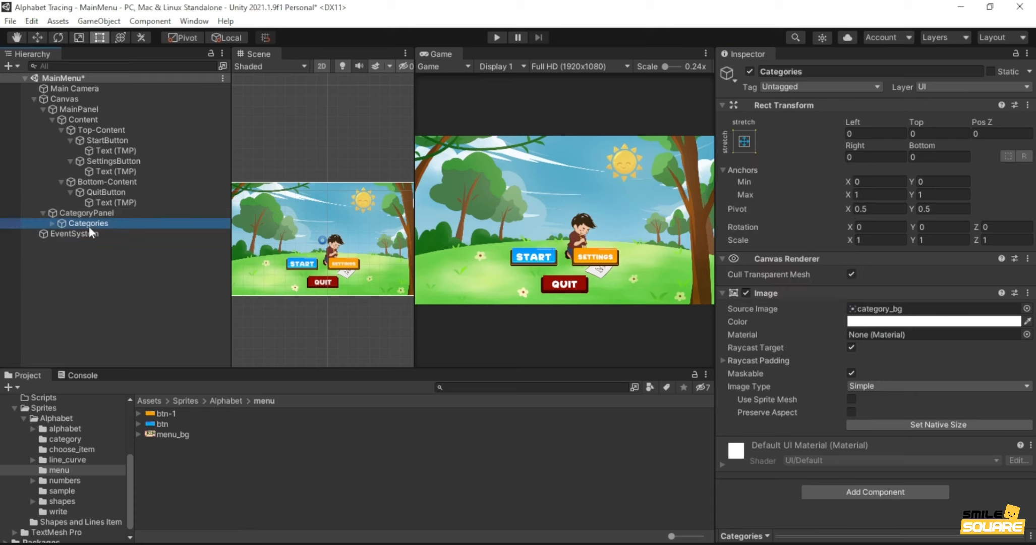
{"action": "left_click", "coordinate": [52, 223]}
{"action": "left_click", "coordinate": [101, 243]}
{"action": "left_click", "coordinate": [92, 254], "text": "ctrl"}
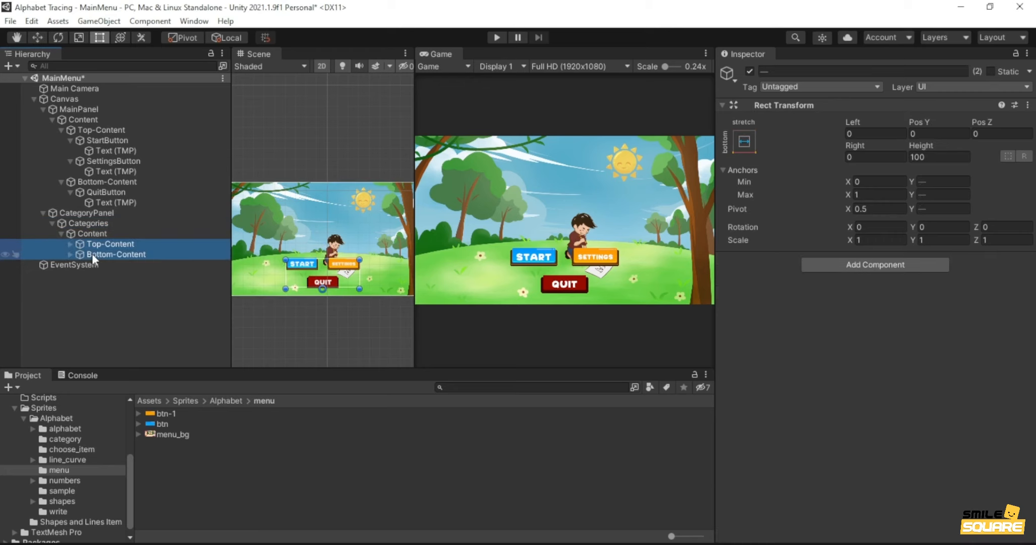
{"action": "key", "text": "Delete"}
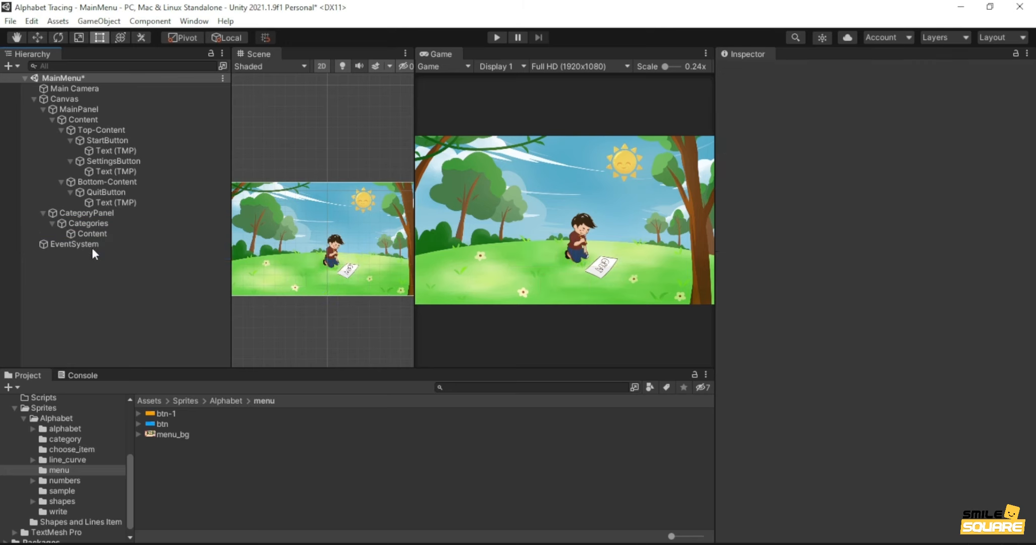
- Apply the left-stretch anchor preset to the Content object under Categories, including its pivot and position
{"action": "left_click", "coordinate": [90, 232]}
{"action": "left_click", "coordinate": [744, 141]}
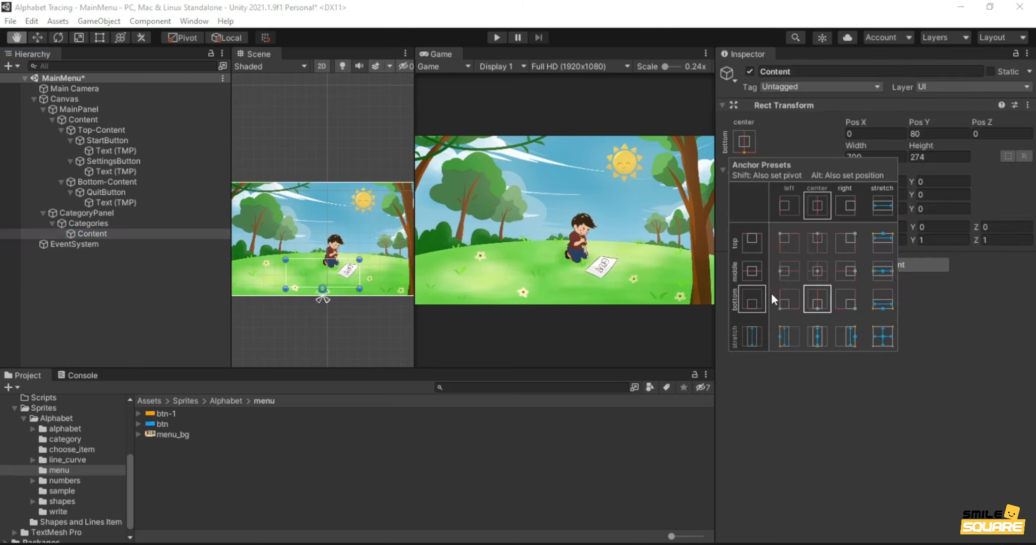
{"action": "left_click", "coordinate": [789, 335], "text": "alt+shift"}
- Set the Content object's Pos X to 86, Top to 40, Width to 694 and Bottom to 40
{"action": "left_click", "coordinate": [872, 132]}
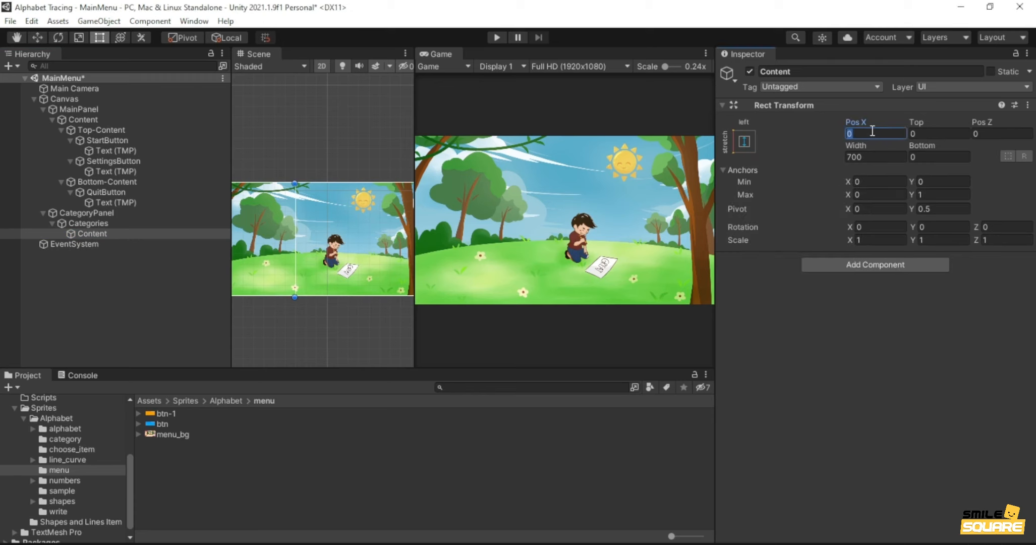
{"action": "type", "text": "86"}
{"action": "key", "text": "Tab"}
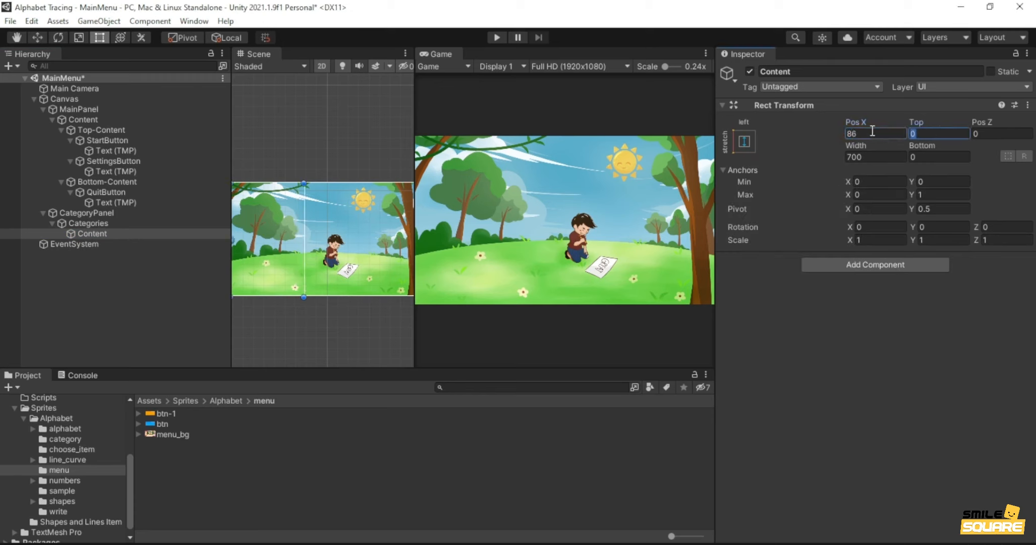
{"action": "type", "text": "40"}
{"action": "key", "text": "Tab"}
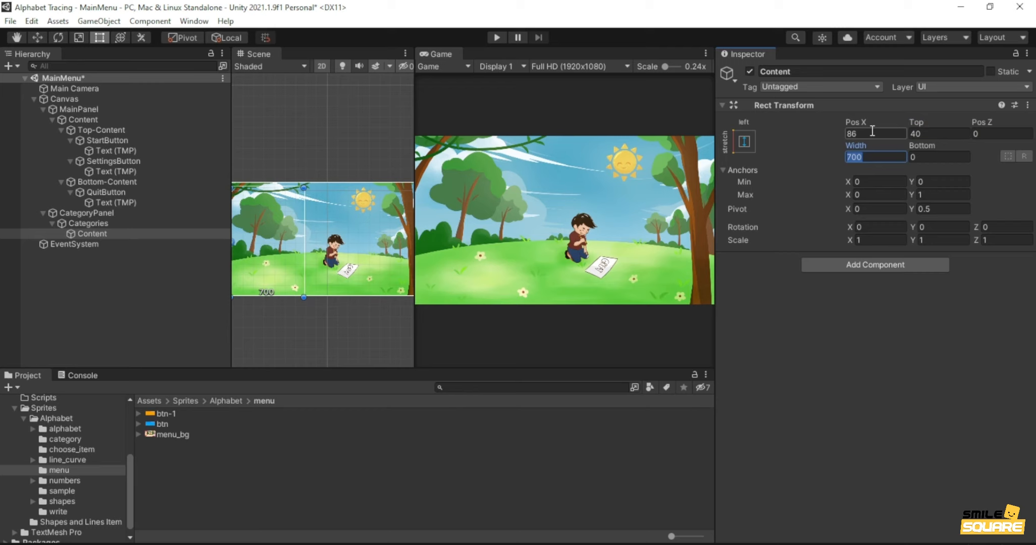
{"action": "type", "text": "694"}
{"action": "key", "text": "Tab"}
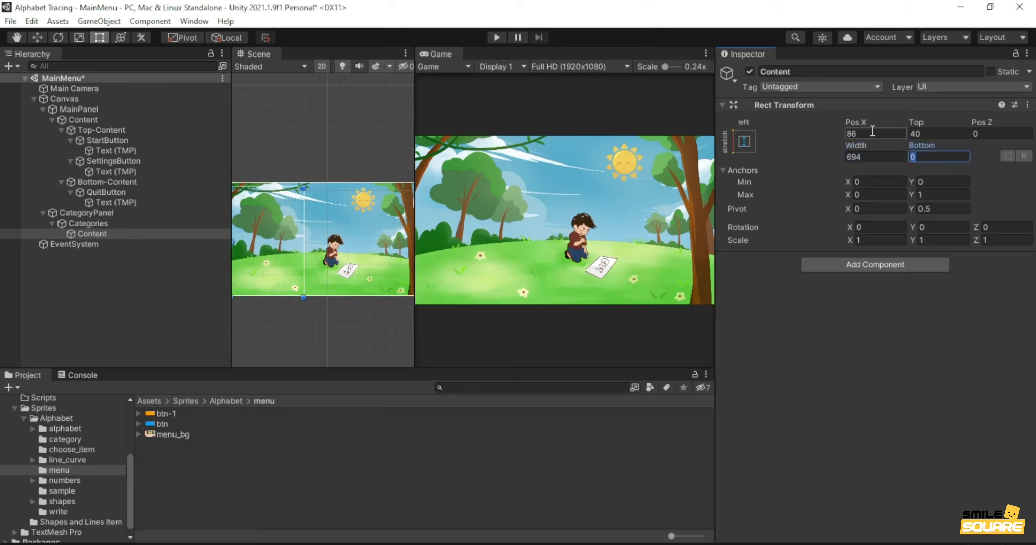
{"action": "type", "text": "40"}
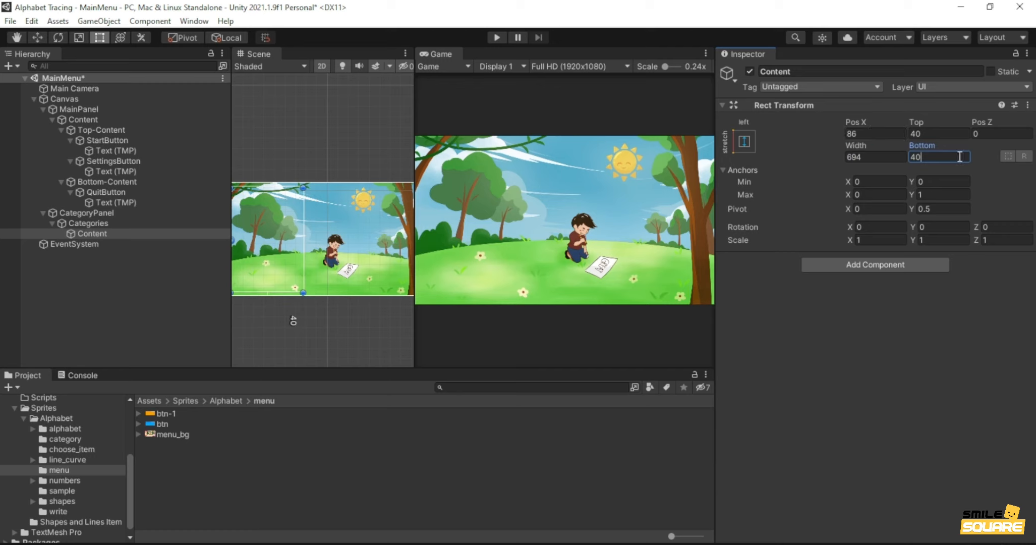
- Add a UI Image as a child of Content under Categories and name it Category-Lists
{"action": "right_click", "coordinate": [96, 230]}
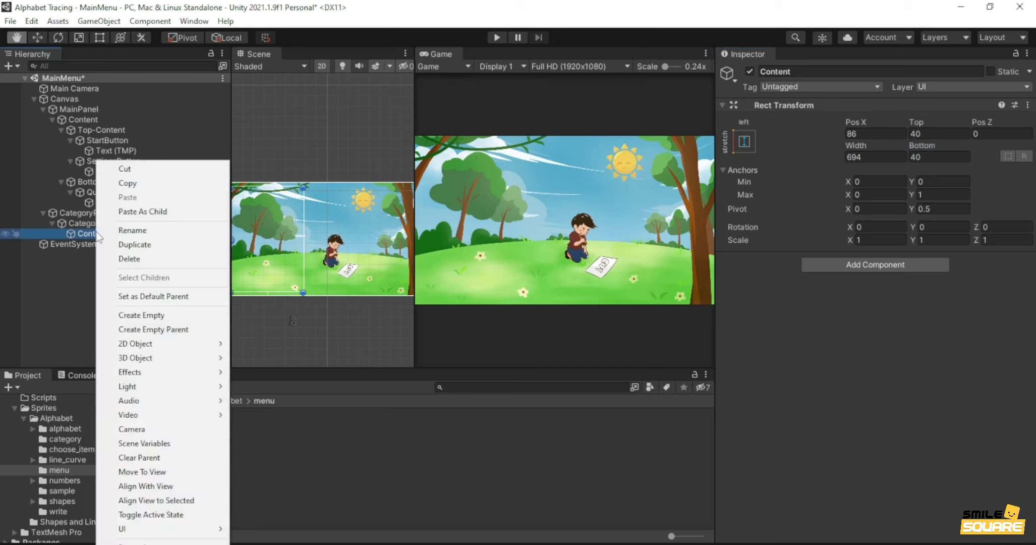
{"action": "mouse_move", "coordinate": [180, 530]}
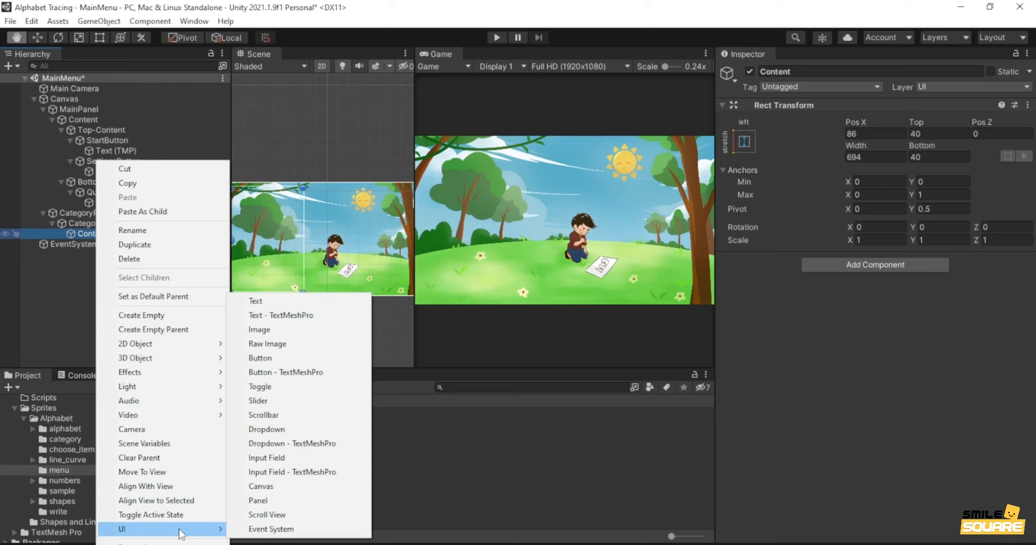
{"action": "left_click", "coordinate": [271, 329]}
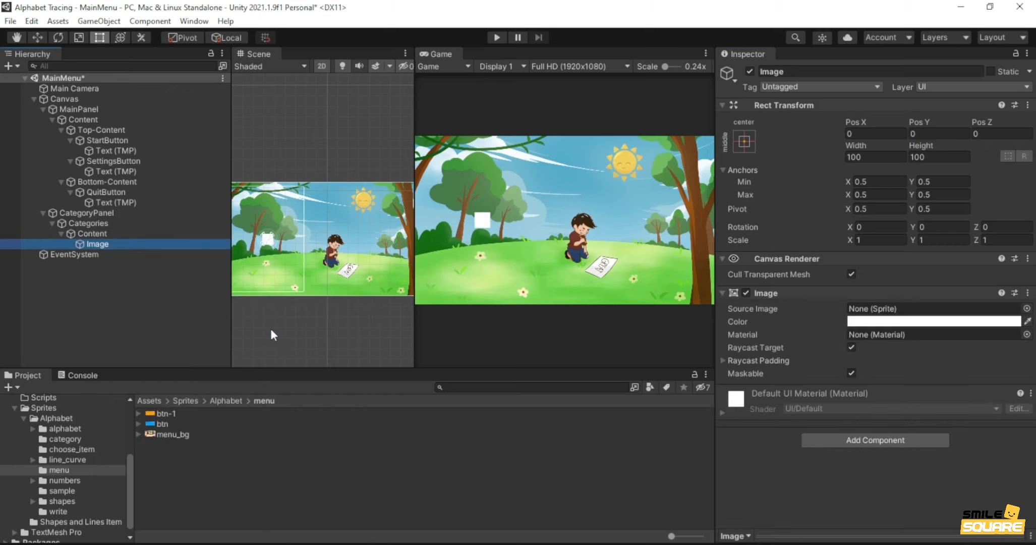
{"action": "type", "text": "Category"}
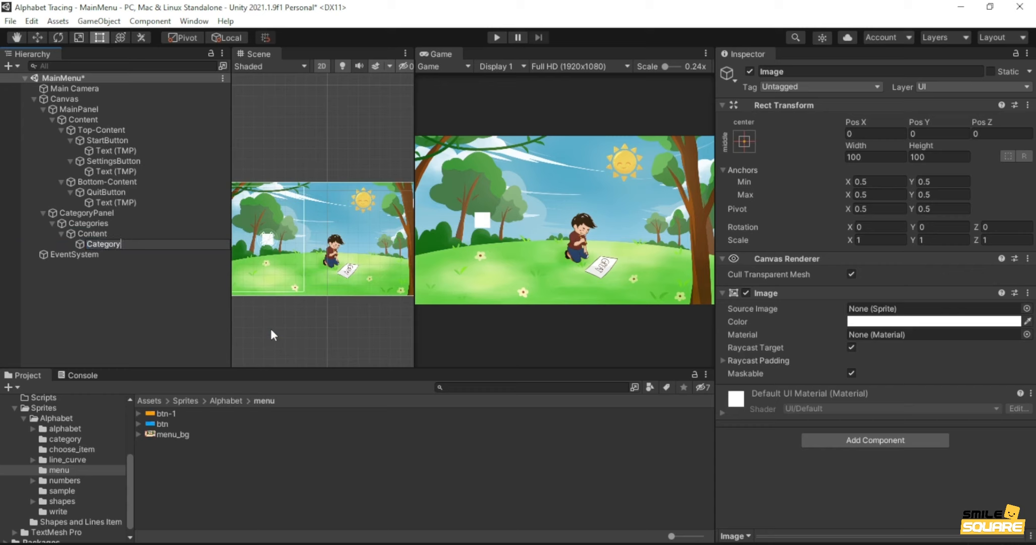
{"action": "type", "text": "-Lists"}
{"action": "key", "text": "Return"}
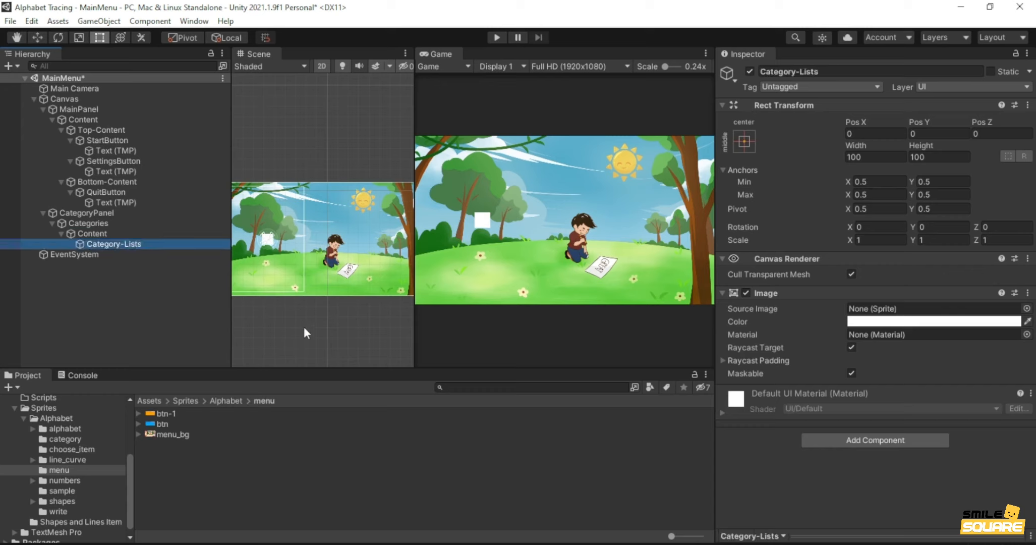
- Anchor Category-Lists to the middle right, including pivot and position, with Pos X -6.099976 and Pos Y 1.15
{"action": "left_click", "coordinate": [744, 142]}
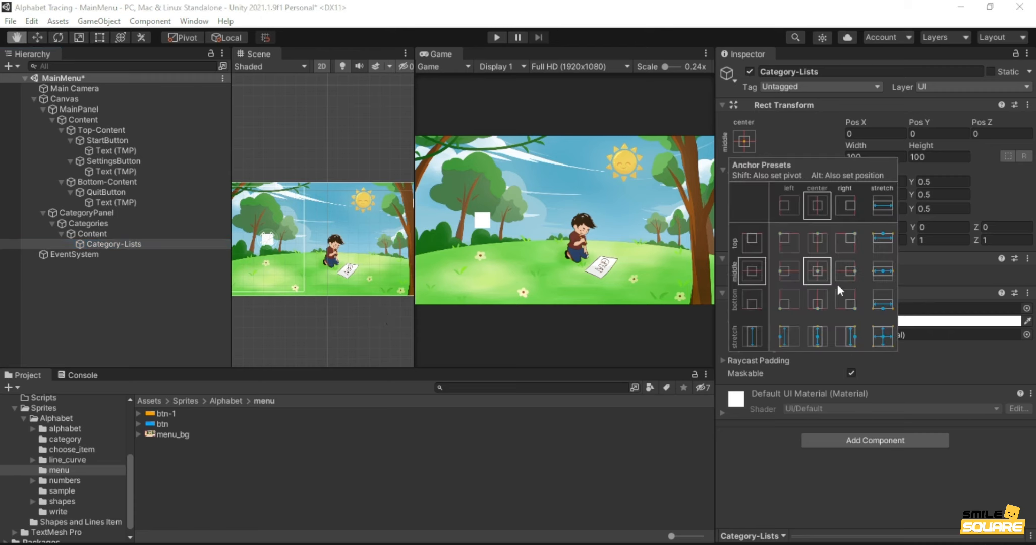
{"action": "left_click", "coordinate": [845, 270], "text": "alt+shift"}
{"action": "left_click", "coordinate": [863, 133]}
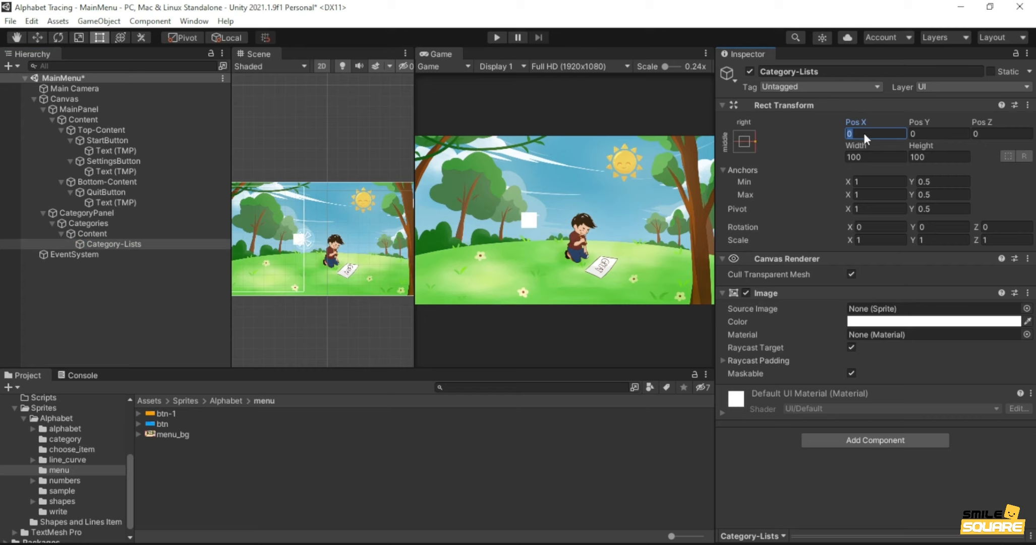
{"action": "type", "text": "-6.1"}
{"action": "key", "text": "Tab"}
{"action": "type", "text": "1.15"}
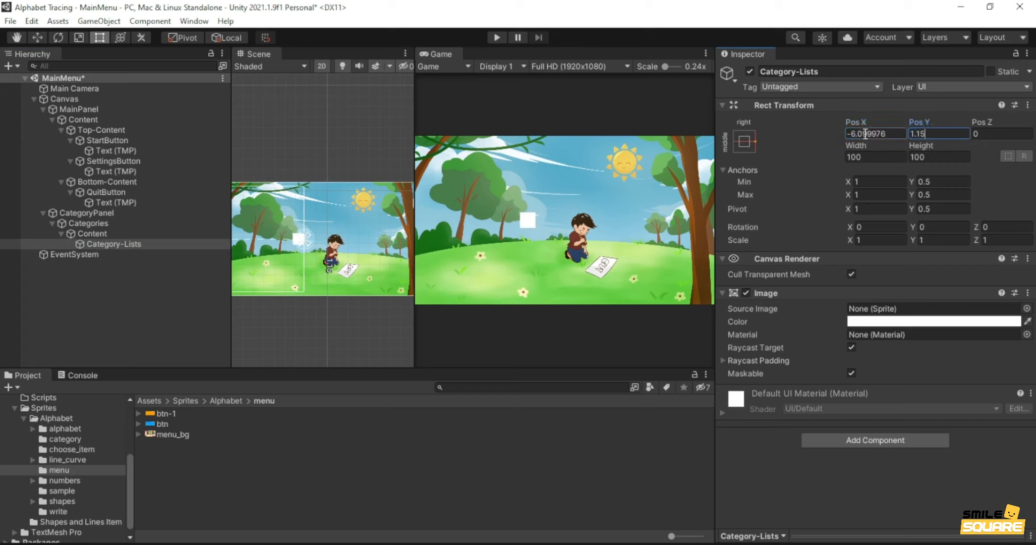
- Set the width of Category-Lists to 540 and its height to 719
{"action": "key", "text": "Tab"}
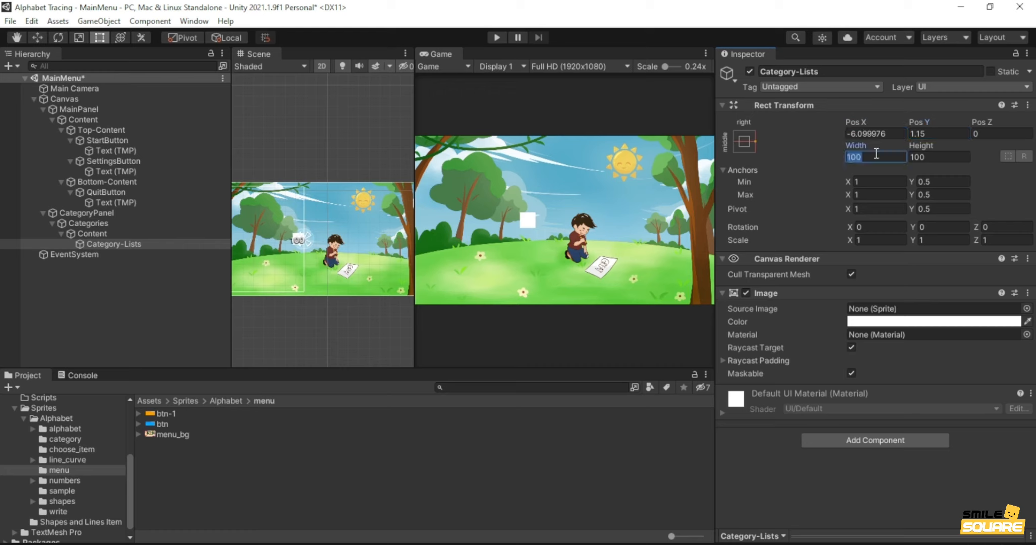
{"action": "type", "text": "540"}
{"action": "key", "text": "Tab"}
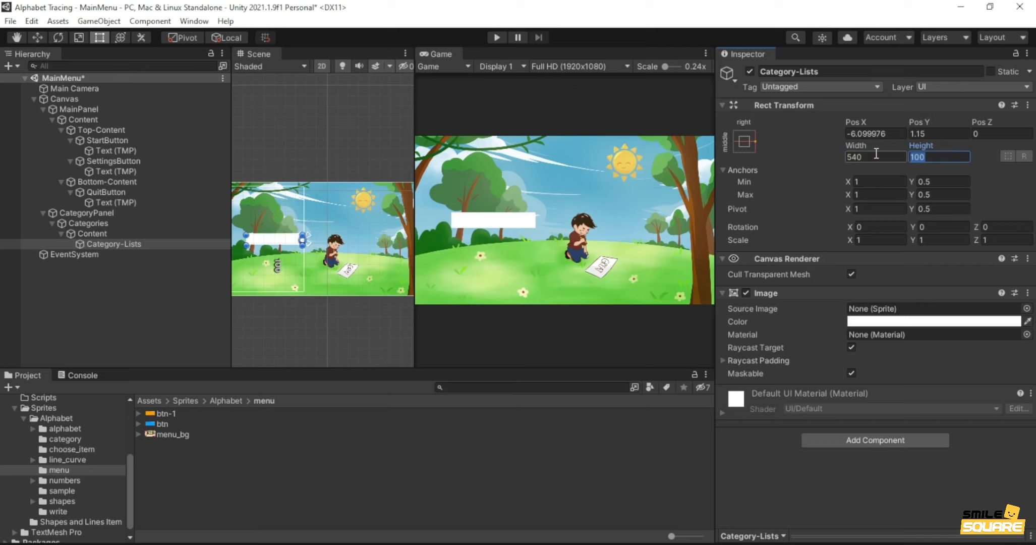
{"action": "type", "text": "719"}
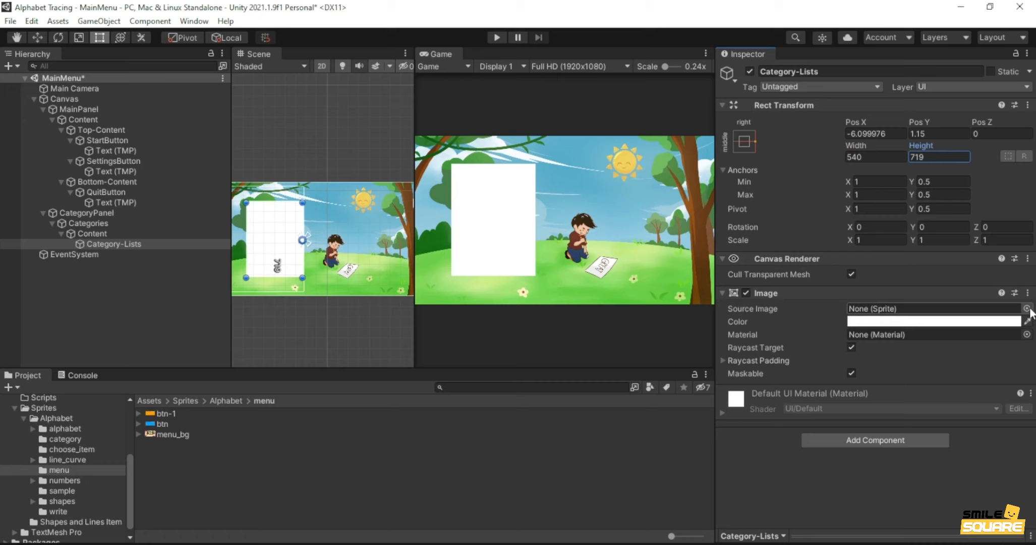
- Set the source image of Category-Lists to the category_panel sprite
{"action": "left_click", "coordinate": [1027, 308]}
{"action": "type", "text": "cate"}
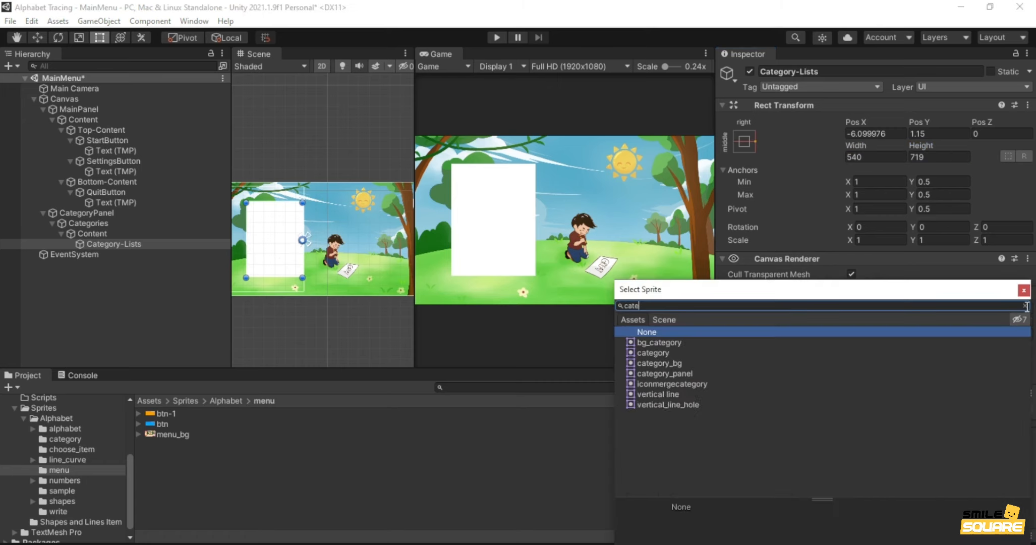
{"action": "type", "text": "gory_panel"}
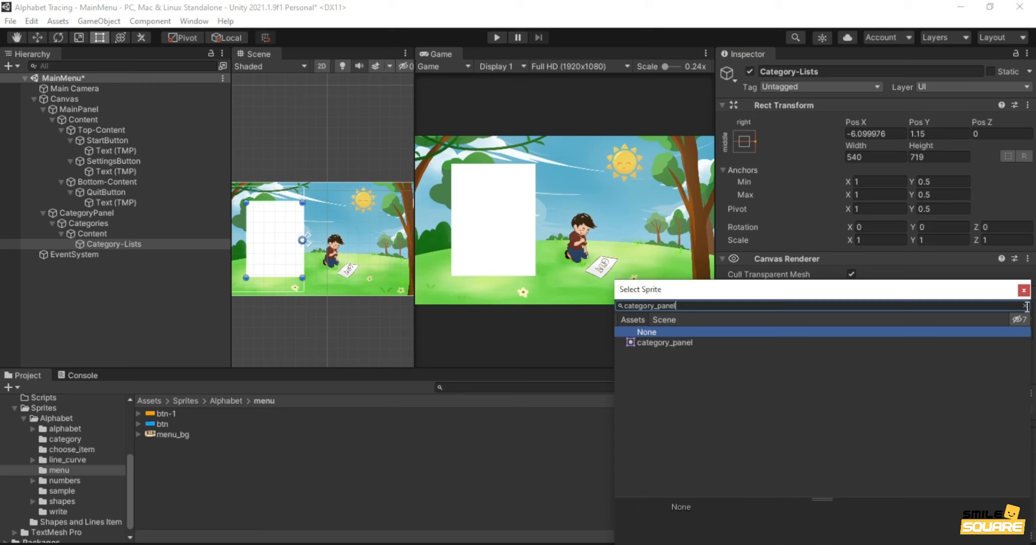
{"action": "key", "text": "Down"}
{"action": "key", "text": "Return"}
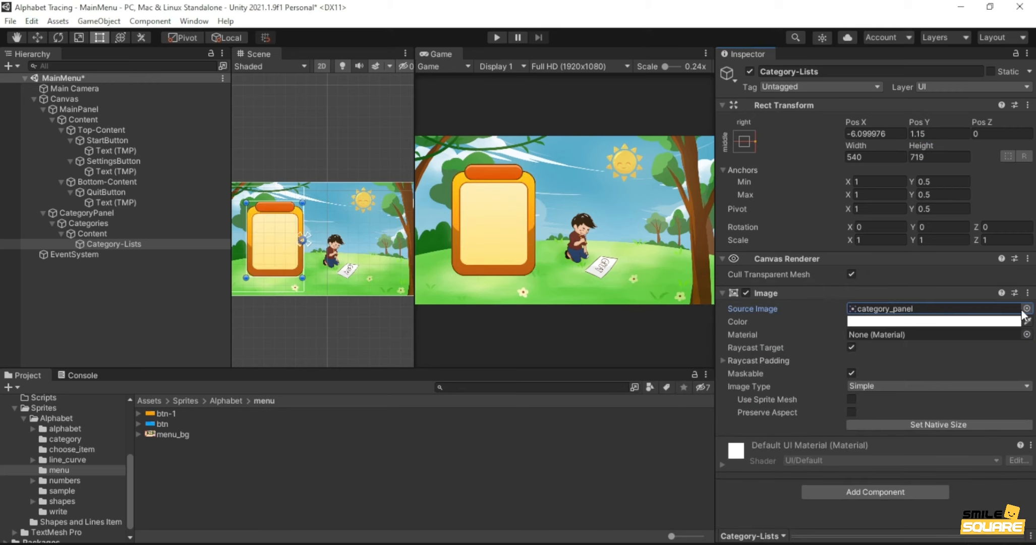
- Add a TextMeshPro text as a child of Category-Lists and name it TitleText
{"action": "right_click", "coordinate": [138, 245]}
{"action": "mouse_move", "coordinate": [222, 529]}
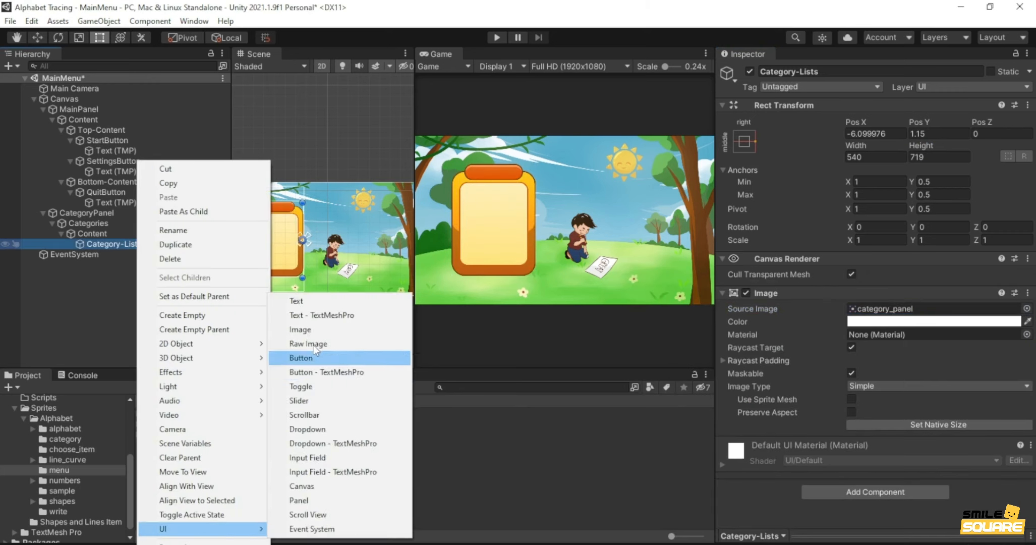
{"action": "left_click", "coordinate": [307, 315]}
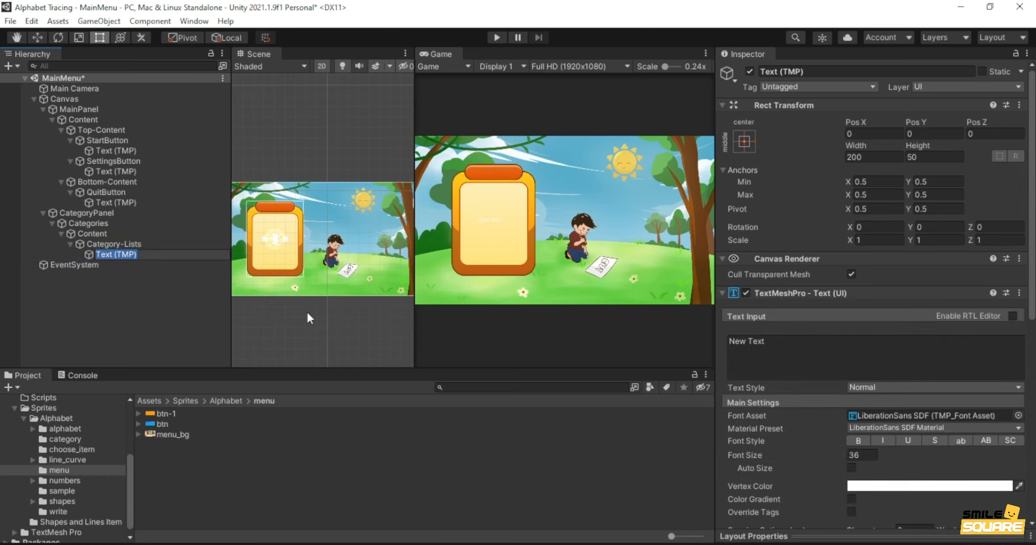
{"action": "type", "text": "TitleText"}
{"action": "key", "text": "Return"}
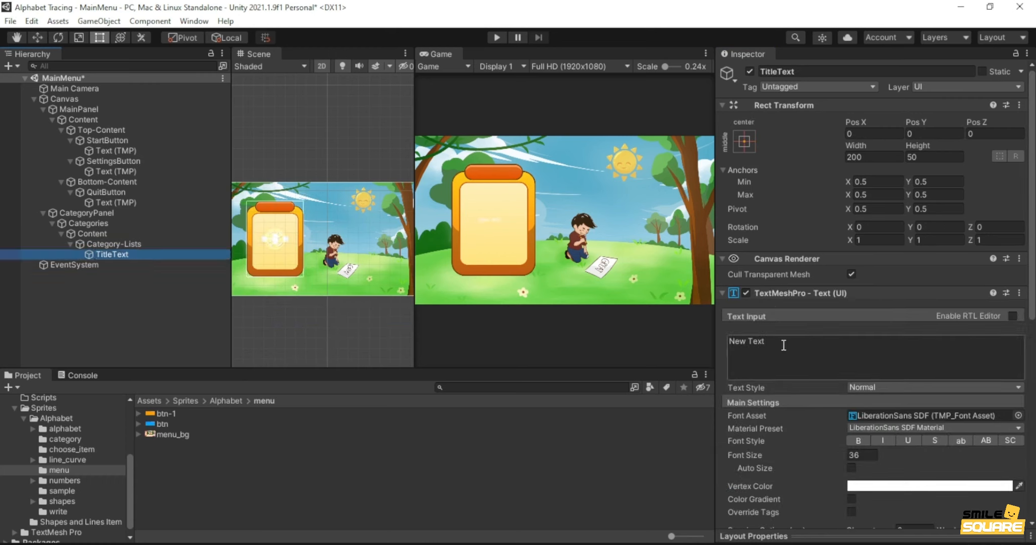
- Set TitleText to read Categories and style it with the SugarDonutLine-IgzBV SDF font asset in bold
{"action": "left_click", "coordinate": [783, 344]}
{"action": "key", "text": "BackSpace"}
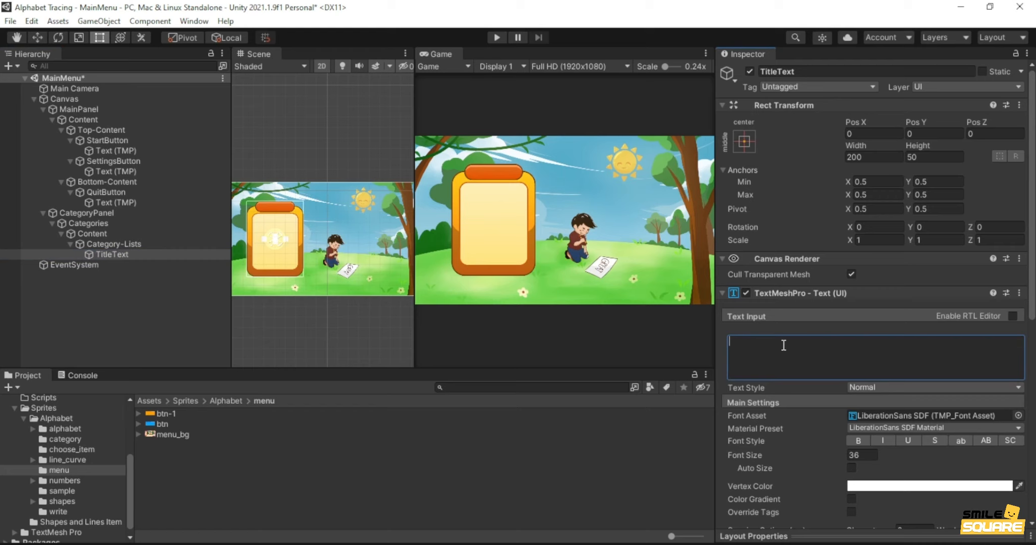
{"action": "type", "text": "Categories"}
{"action": "left_click", "coordinate": [1018, 415]}
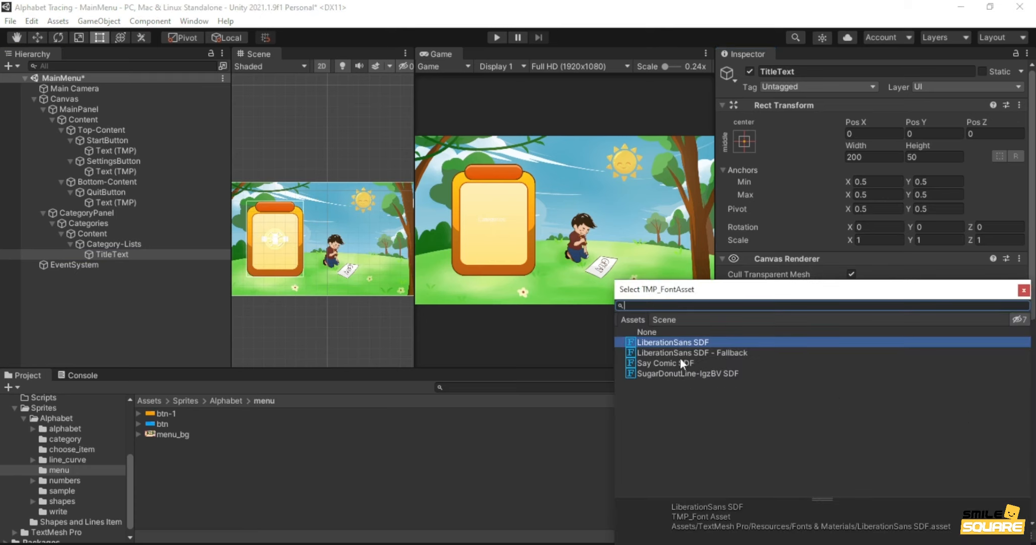
{"action": "double_click", "coordinate": [674, 372]}
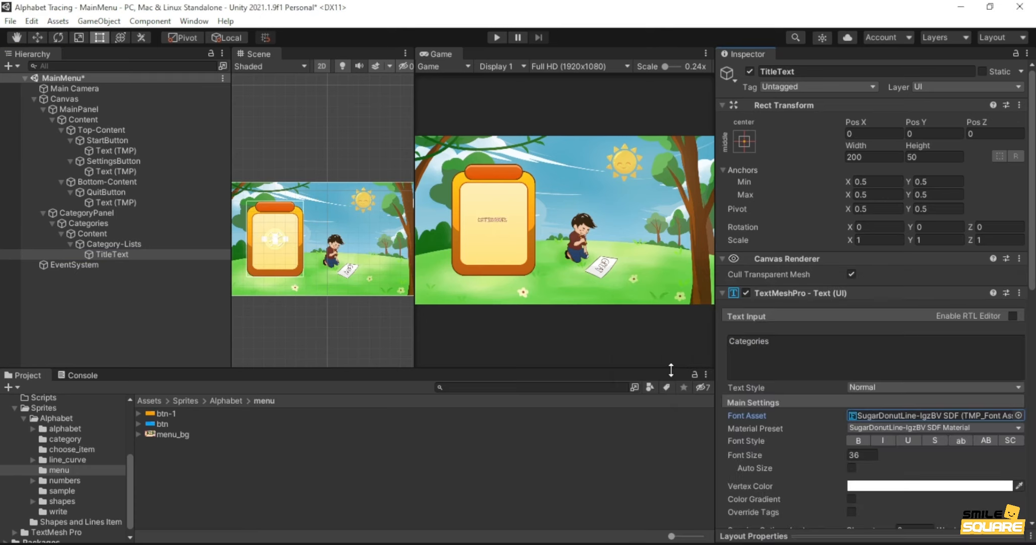
{"action": "left_click", "coordinate": [866, 440]}
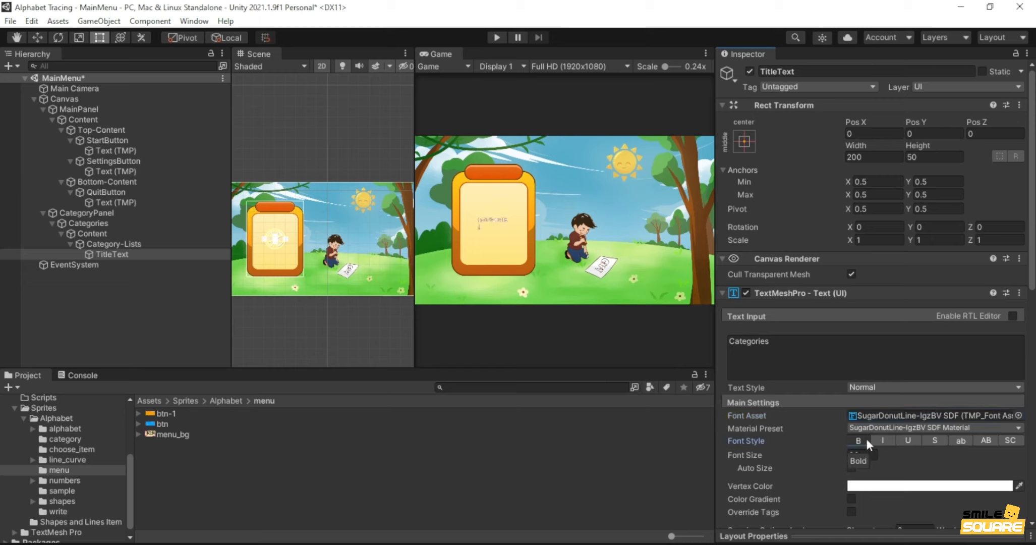
- Set the width of TitleText to 250 and its height to 61
{"action": "left_click", "coordinate": [878, 156]}
{"action": "type", "text": "250"}
{"action": "key", "text": "Tab"}
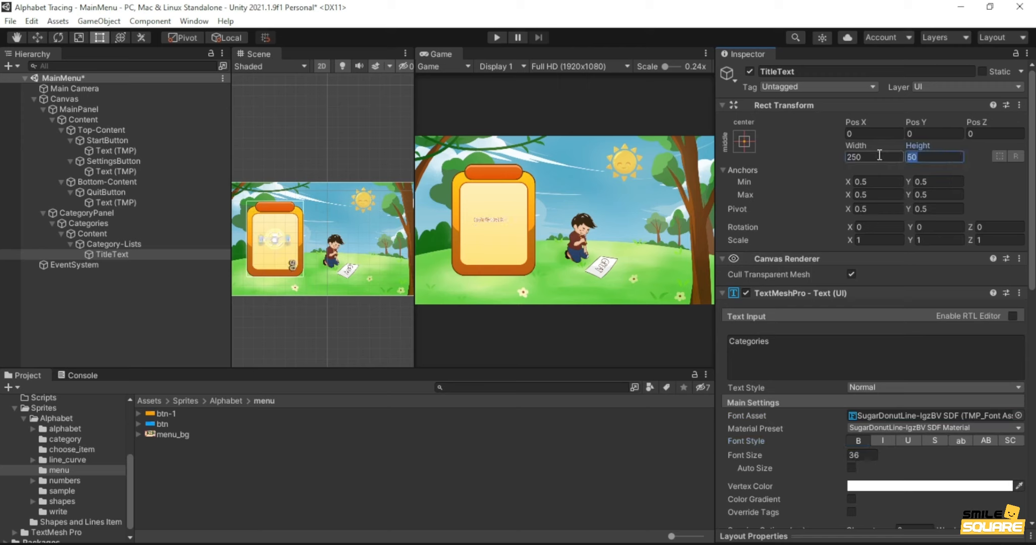
{"action": "type", "text": "61"}
- Anchor TitleText to the top center of Category-Lists, including pivot and position, and set its Pos Y to -25
{"action": "left_click", "coordinate": [752, 141]}
{"action": "left_click", "coordinate": [818, 245]}
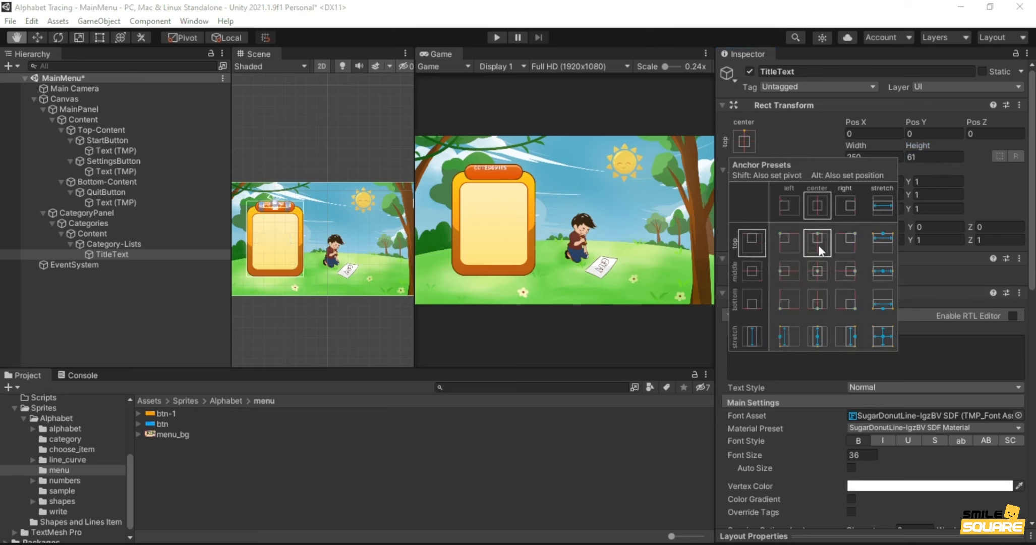
{"action": "key", "text": "t"}
{"action": "left_click", "coordinate": [916, 134]}
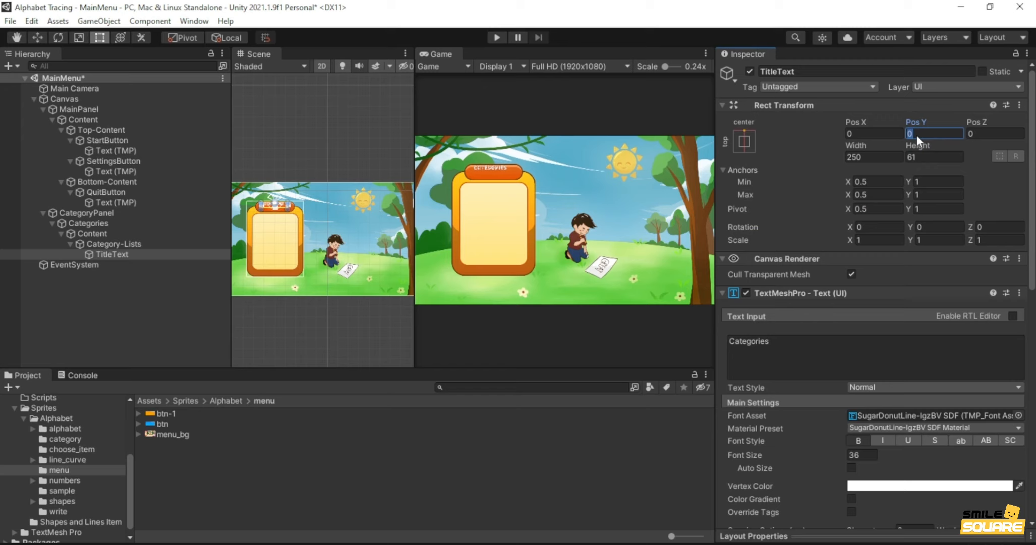
{"action": "type", "text": "-25"}
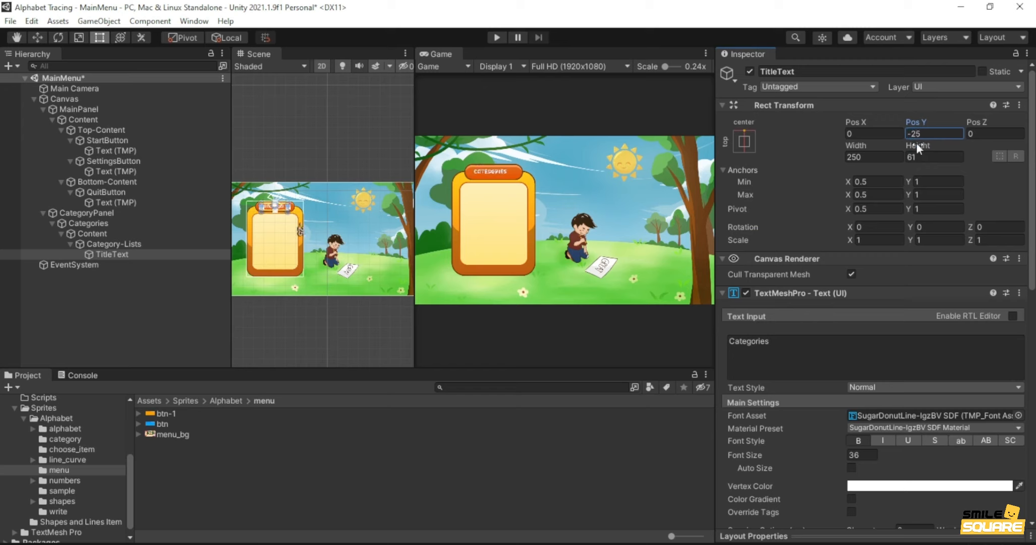
- Add a TextMeshPro button without its text child to Content under Categories and name it BackButton
{"action": "left_click", "coordinate": [101, 233]}
{"action": "right_click", "coordinate": [101, 233]}
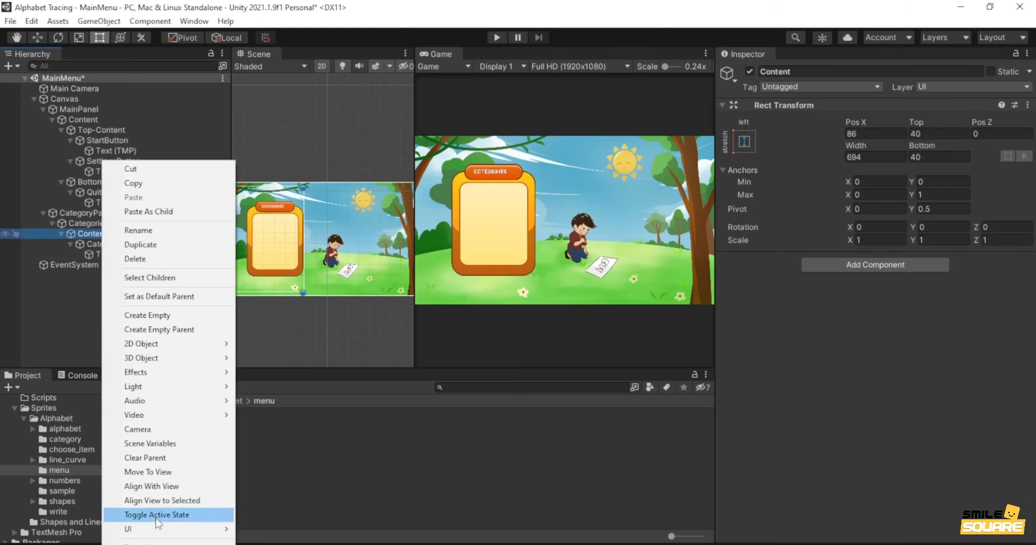
{"action": "mouse_move", "coordinate": [177, 527]}
{"action": "left_click", "coordinate": [301, 372]}
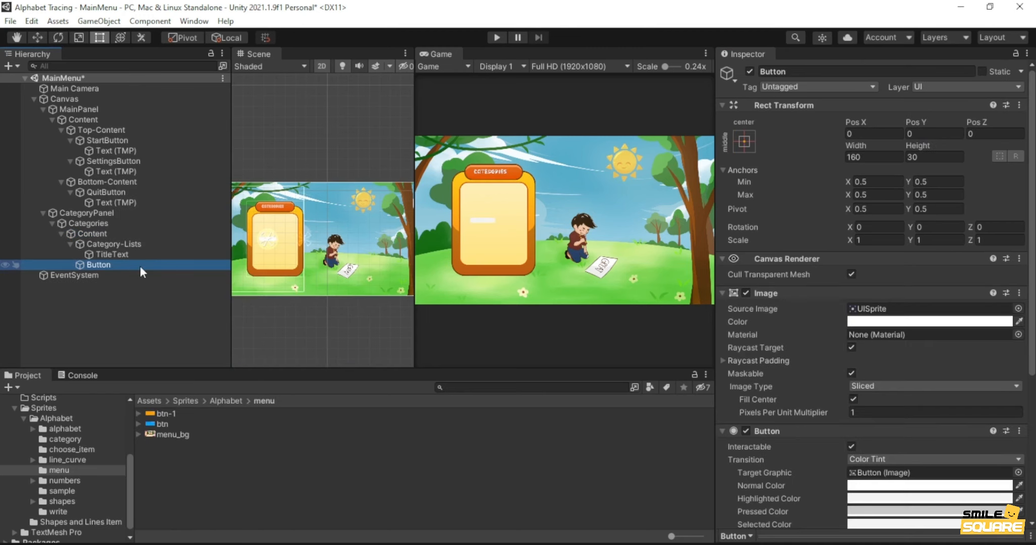
{"action": "key", "text": "F2"}
{"action": "type", "text": "BackButt"}
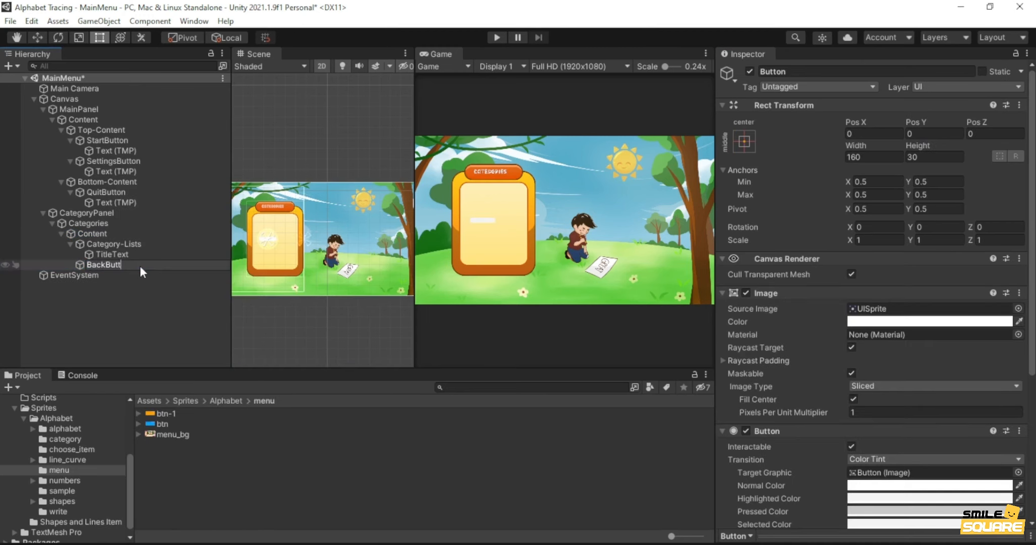
{"action": "type", "text": "on"}
{"action": "key", "text": "Return"}
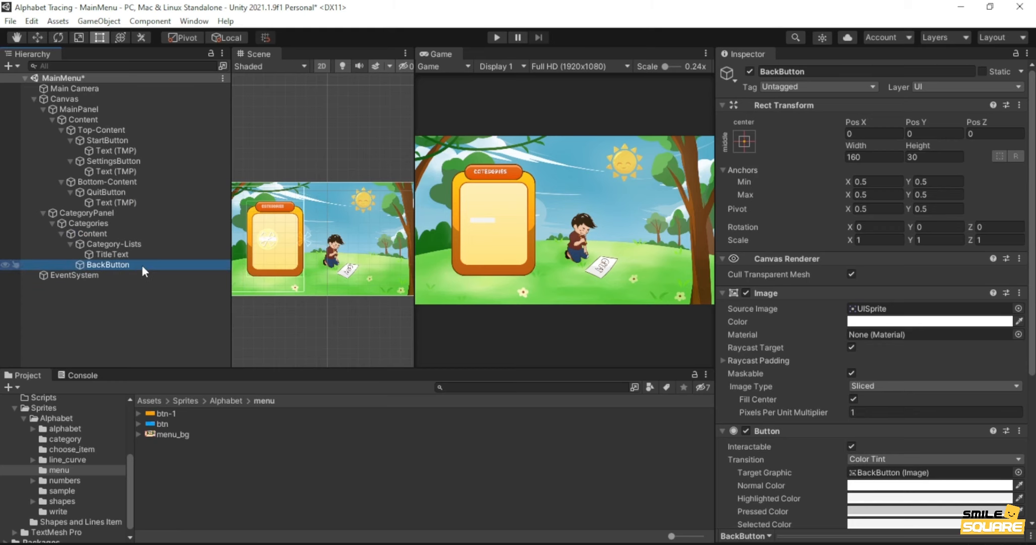
- Set the source image of BackButton to the back arrow sprite named back
{"action": "left_click", "coordinate": [1018, 308]}
{"action": "type", "text": "back"}
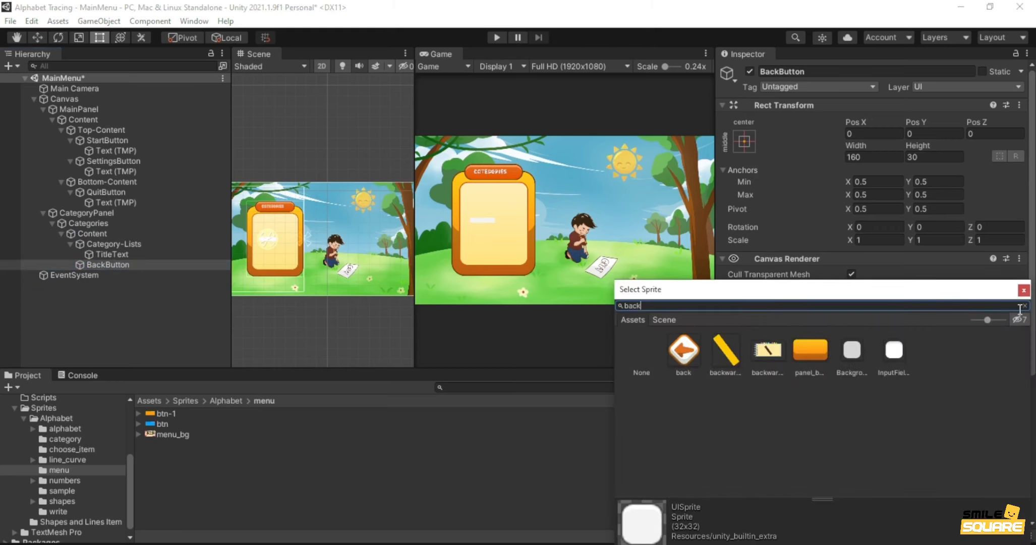
{"action": "double_click", "coordinate": [686, 349]}
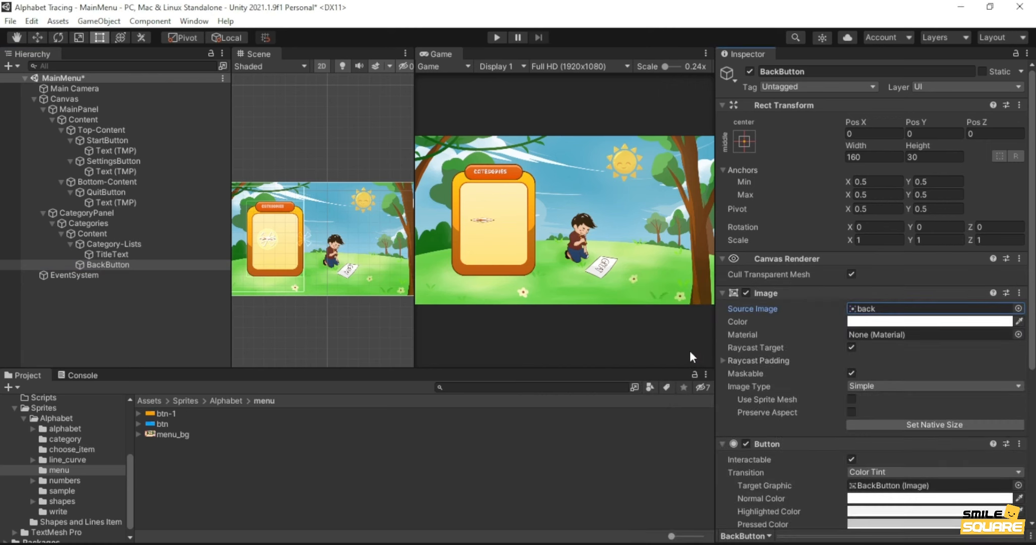
- Anchor BackButton to the top left of its parent, including pivot and position, and set its width to 116
{"action": "left_click", "coordinate": [744, 141]}
{"action": "left_click", "coordinate": [787, 239], "text": "alt+shift"}
{"action": "left_click", "coordinate": [891, 155]}
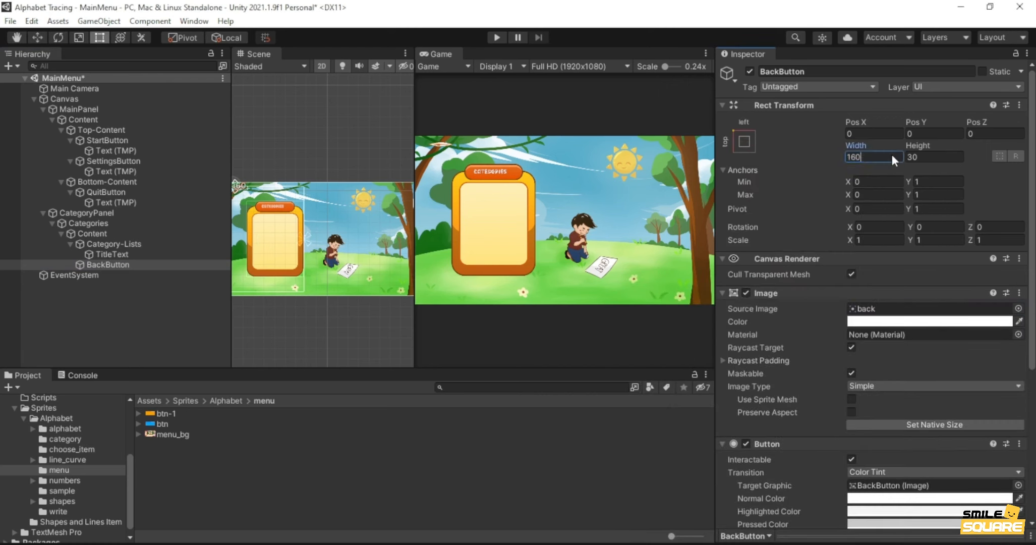
{"action": "double_click", "coordinate": [891, 152]}
{"action": "type", "text": "116"}
{"action": "key", "text": "Return"}
- Create an empty child object under Category-Lists and name it Options
{"action": "right_click", "coordinate": [130, 244]}
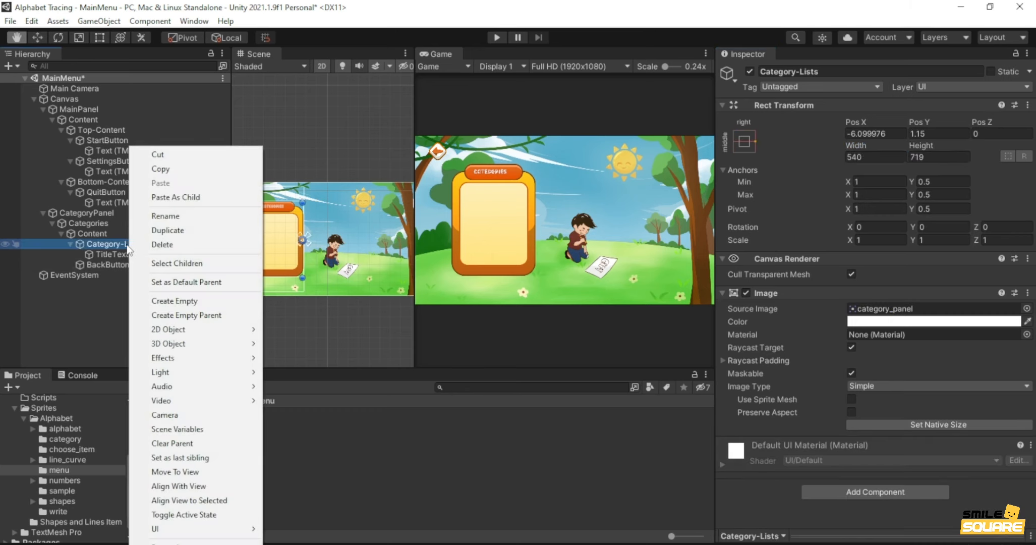
{"action": "left_click", "coordinate": [173, 301]}
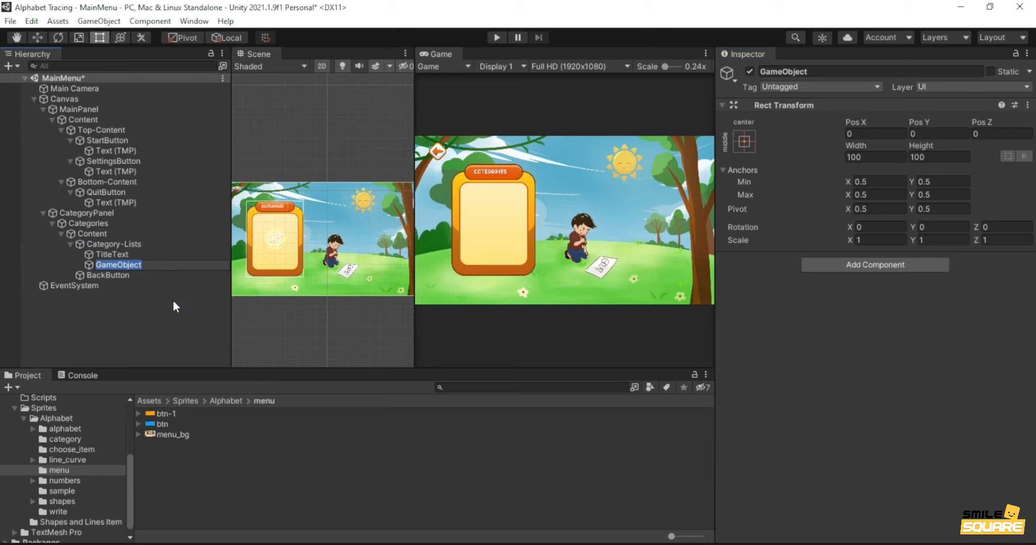
{"action": "type", "text": "Options"}
{"action": "key", "text": "Return"}
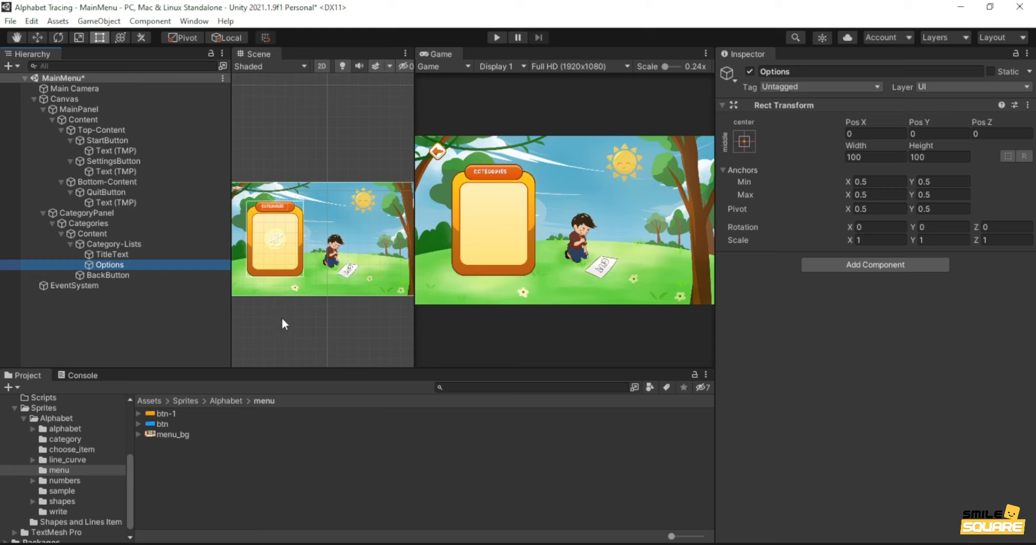
- Stretch Options across Category-Lists with offsets Left 90, Top 152, Right 90 and Bottom 105
{"action": "left_click", "coordinate": [744, 141]}
{"action": "left_click", "coordinate": [883, 338], "text": "alt"}
{"action": "left_click", "coordinate": [864, 133]}
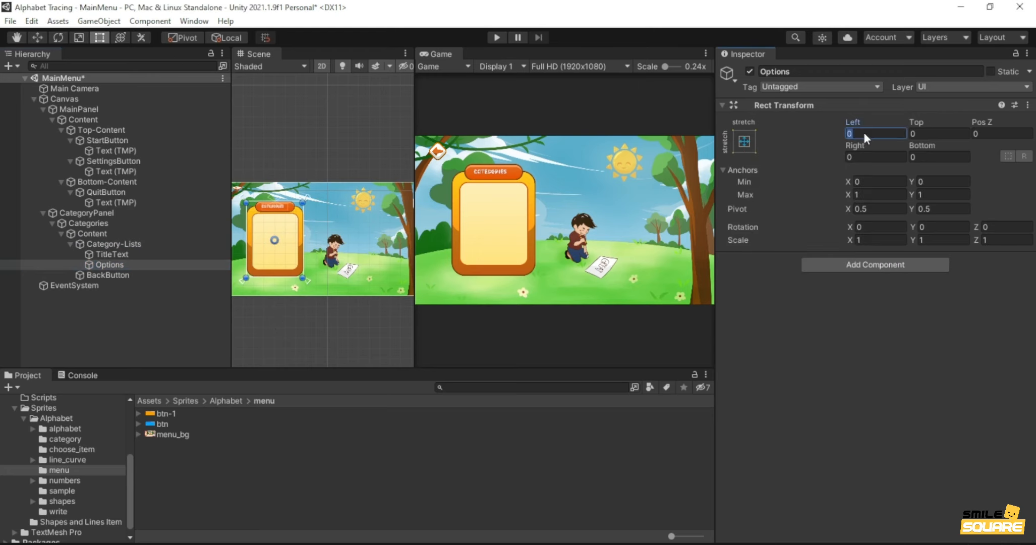
{"action": "type", "text": "90"}
{"action": "key", "text": "Tab"}
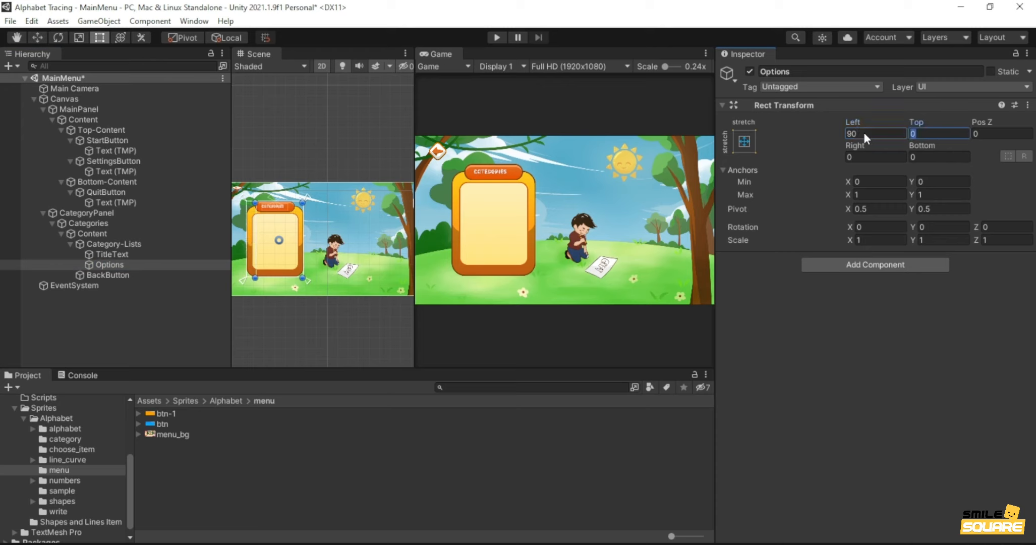
{"action": "type", "text": "152"}
{"action": "key", "text": "Tab"}
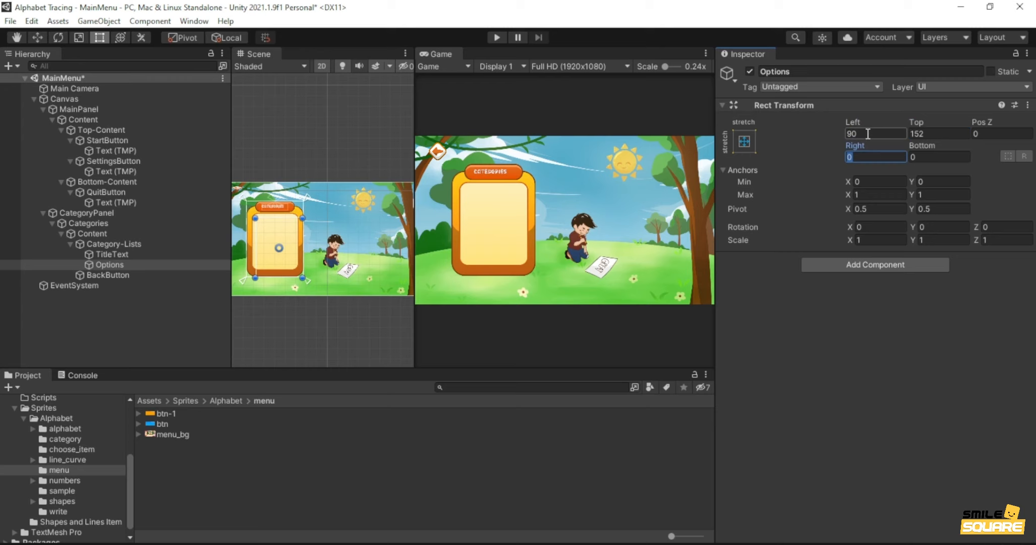
{"action": "type", "text": "90"}
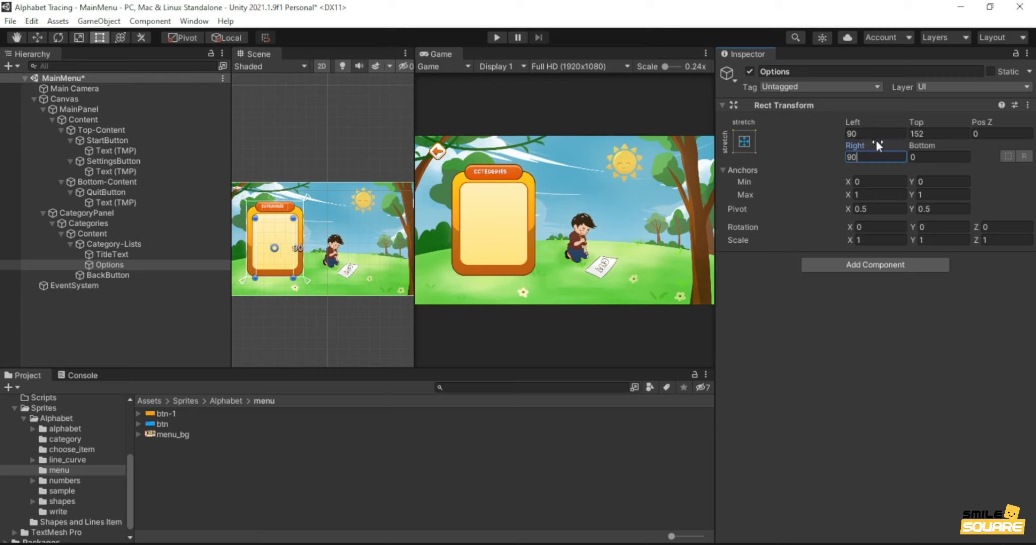
{"action": "key", "text": "Tab"}
{"action": "type", "text": "105"}
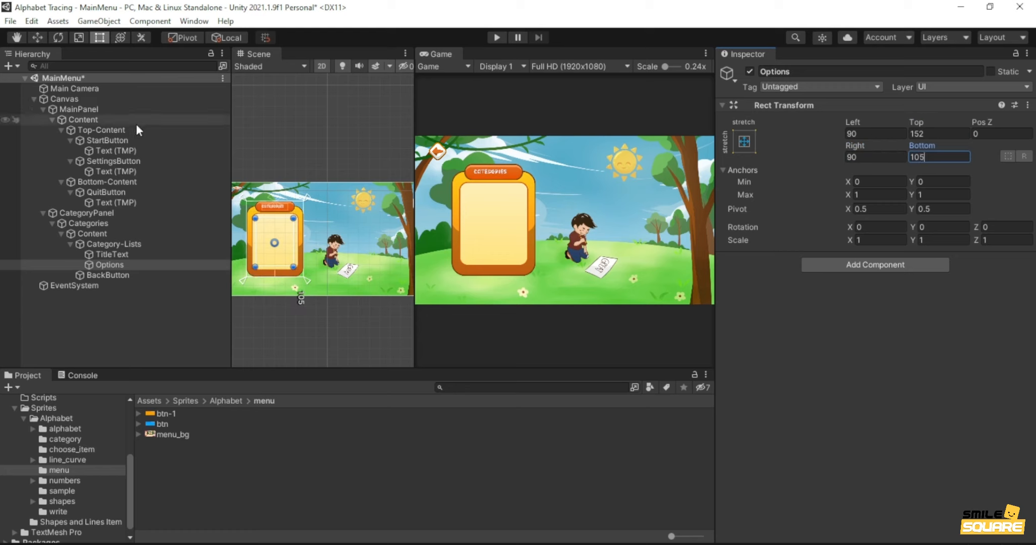
- Duplicate StartButton, make the copy a child of Options and rename it Alphabet-Option
{"action": "left_click", "coordinate": [111, 140]}
{"action": "key", "text": "ctrl+d"}
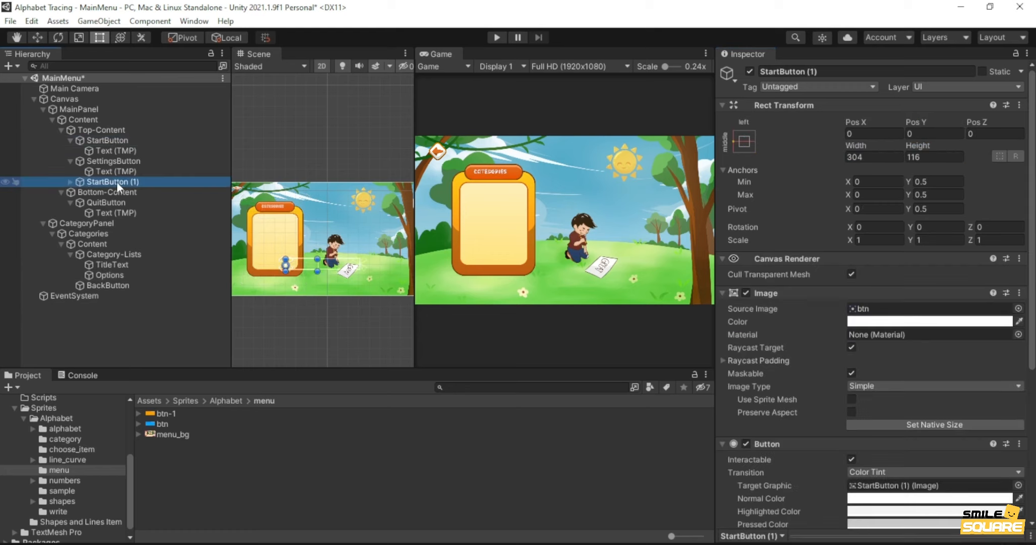
{"action": "left_click_drag", "start_coordinate": [117, 181], "coordinate": [117, 274]}
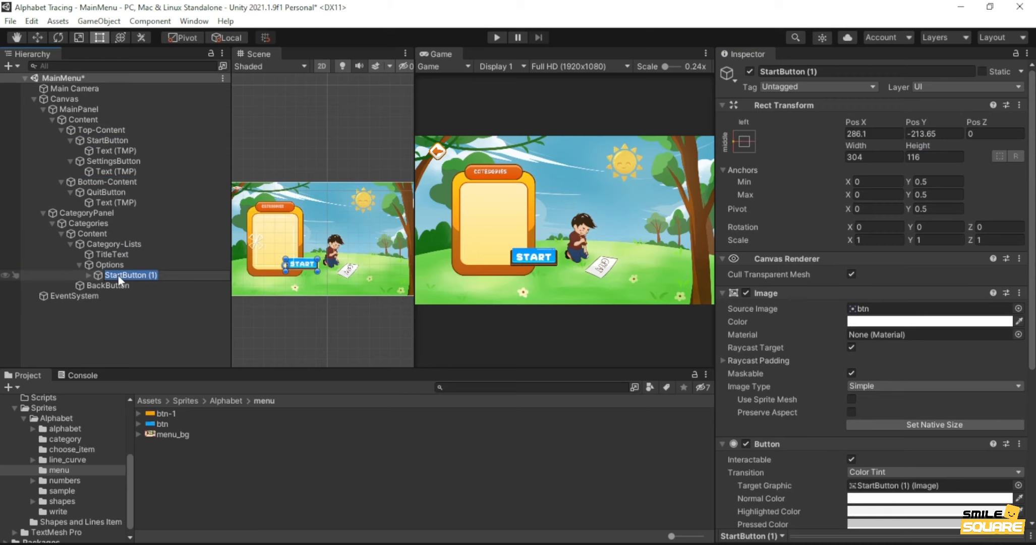
{"action": "type", "text": "Alphabet-Option"}
{"action": "key", "text": "Return"}
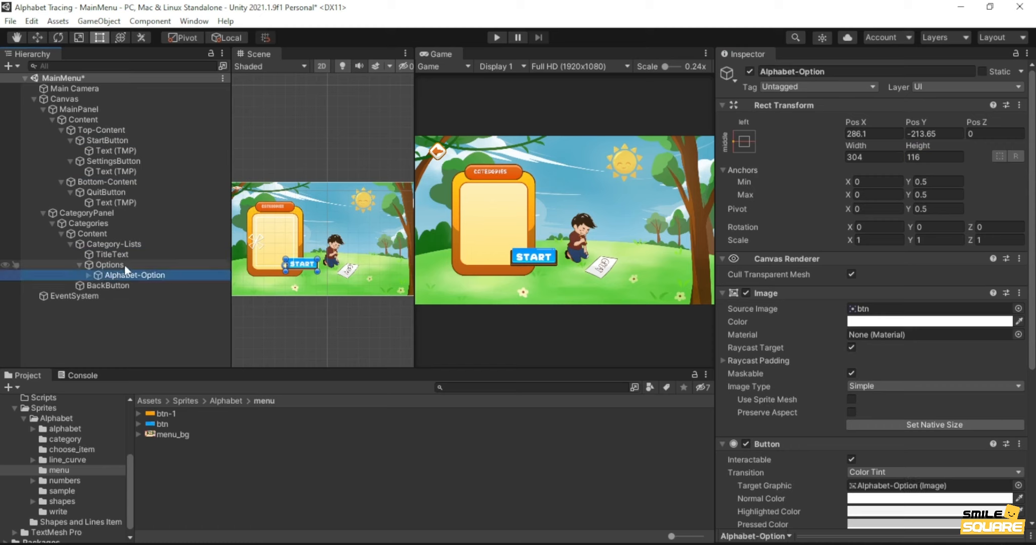
- Add a Vertical Layout Group to Options with spacing 21, controlling child width and without force-expanding child height
{"action": "left_click", "coordinate": [125, 266]}
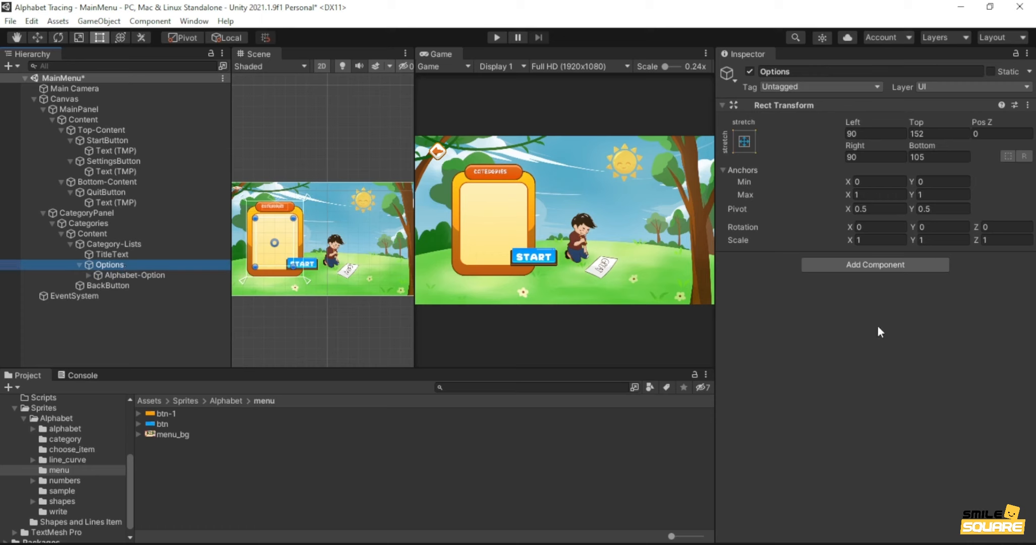
{"action": "left_click", "coordinate": [877, 269]}
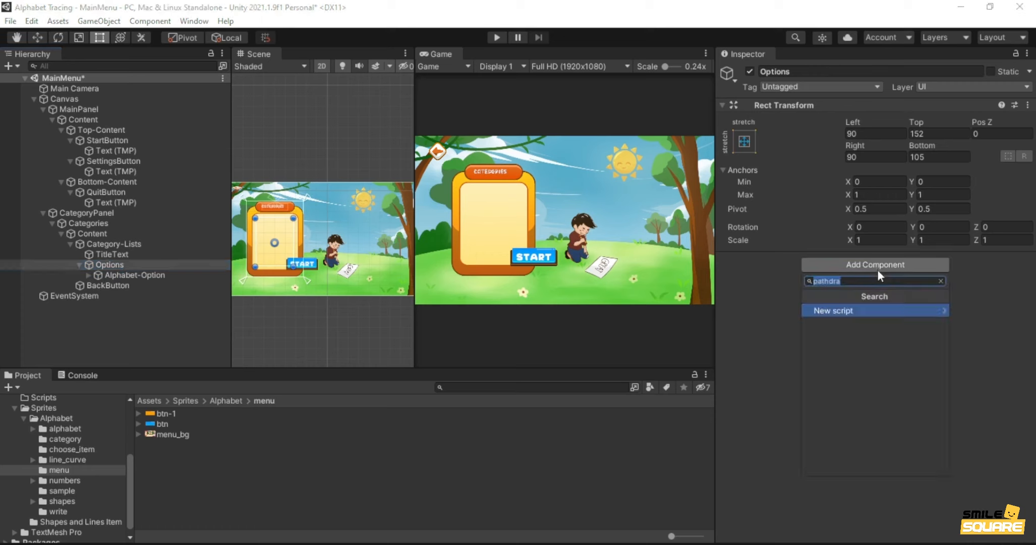
{"action": "type", "text": "verti"}
{"action": "key", "text": "Return"}
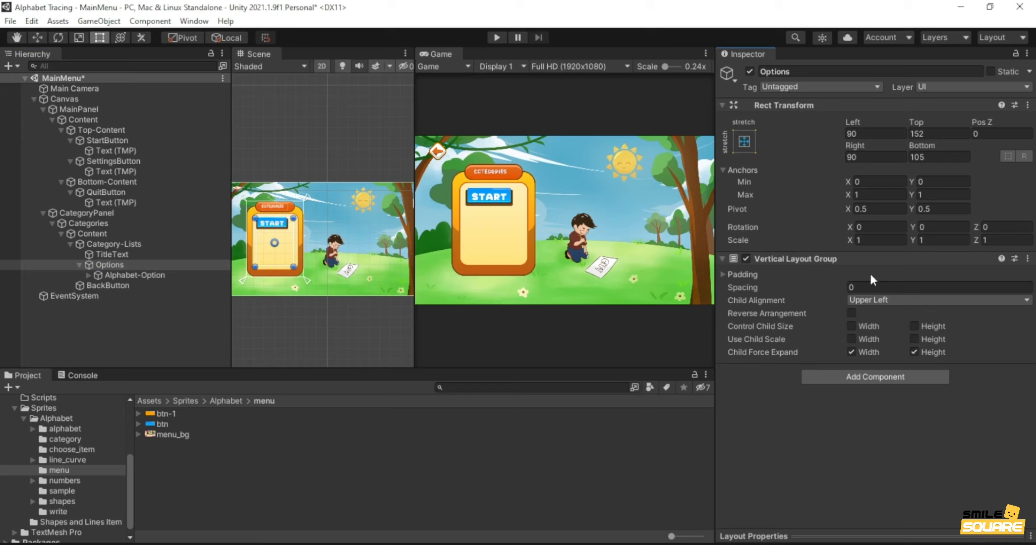
{"action": "left_click", "coordinate": [868, 285]}
{"action": "type", "text": "21"}
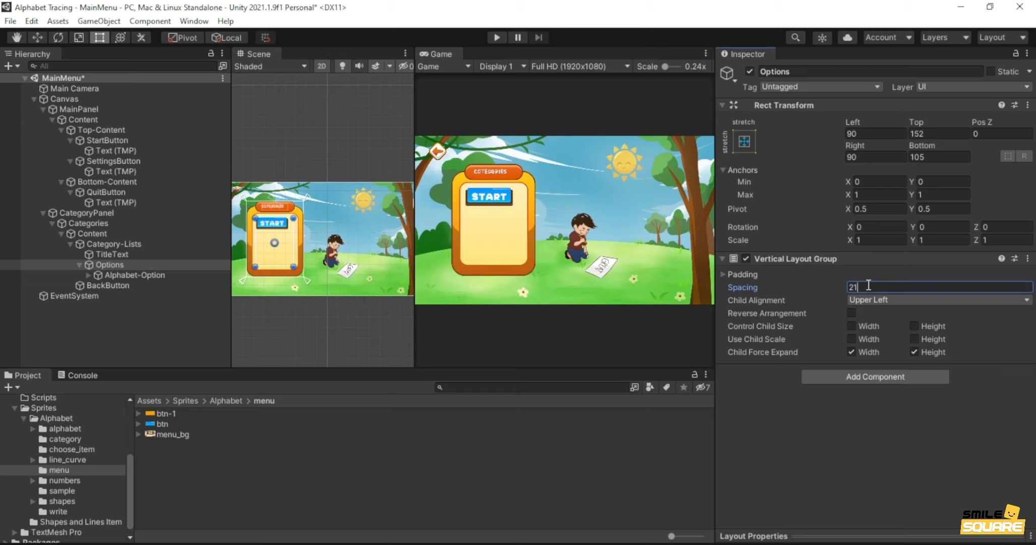
{"action": "left_click", "coordinate": [851, 326]}
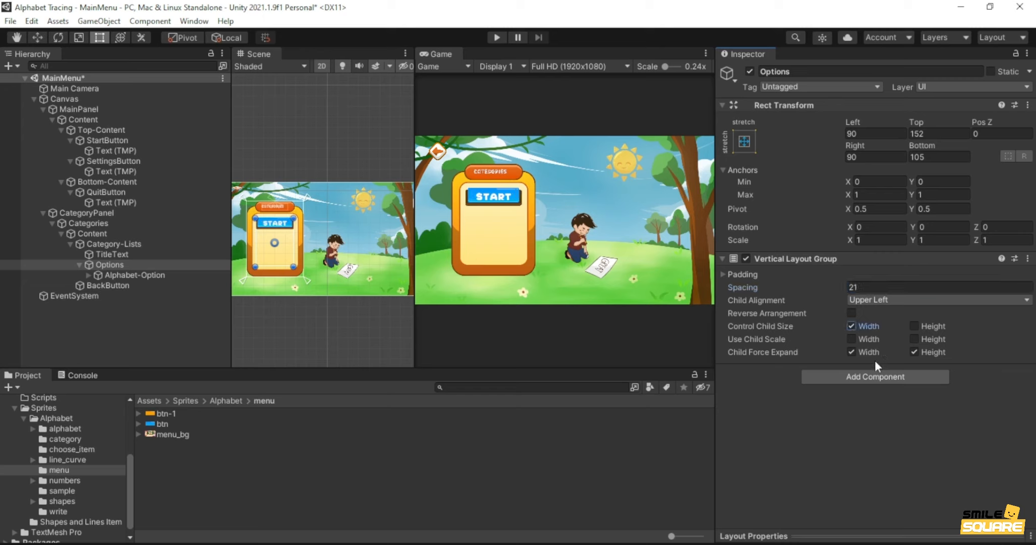
{"action": "left_click", "coordinate": [916, 352]}
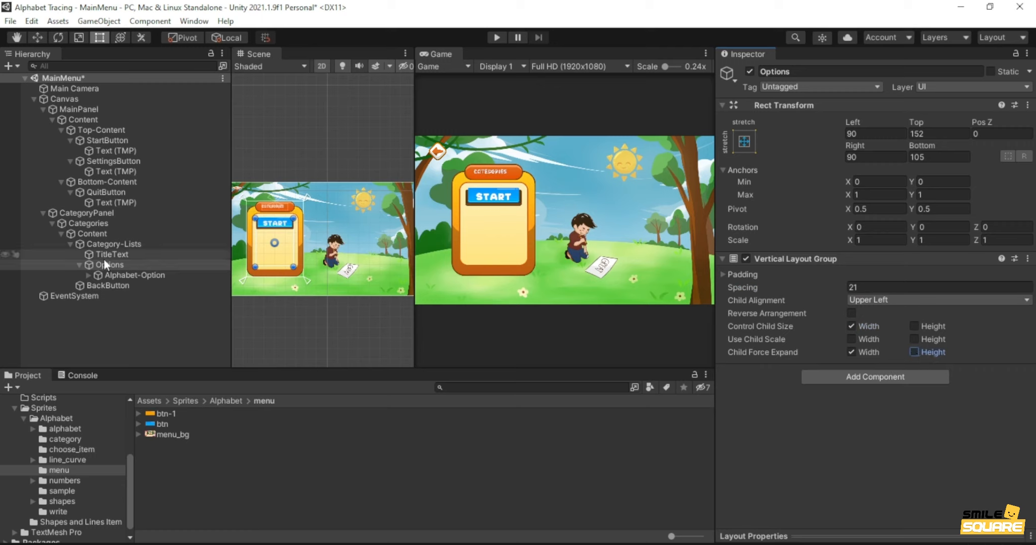
- Set the height of Alphabet-Option to 97 and switch its source image to the orange btn sprite
{"action": "left_click", "coordinate": [160, 276]}
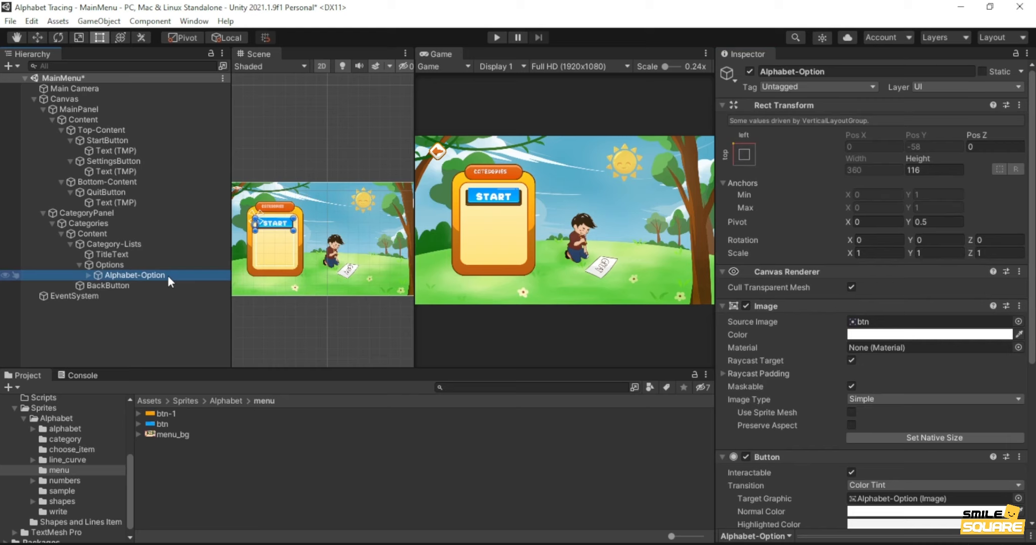
{"action": "left_click", "coordinate": [927, 171]}
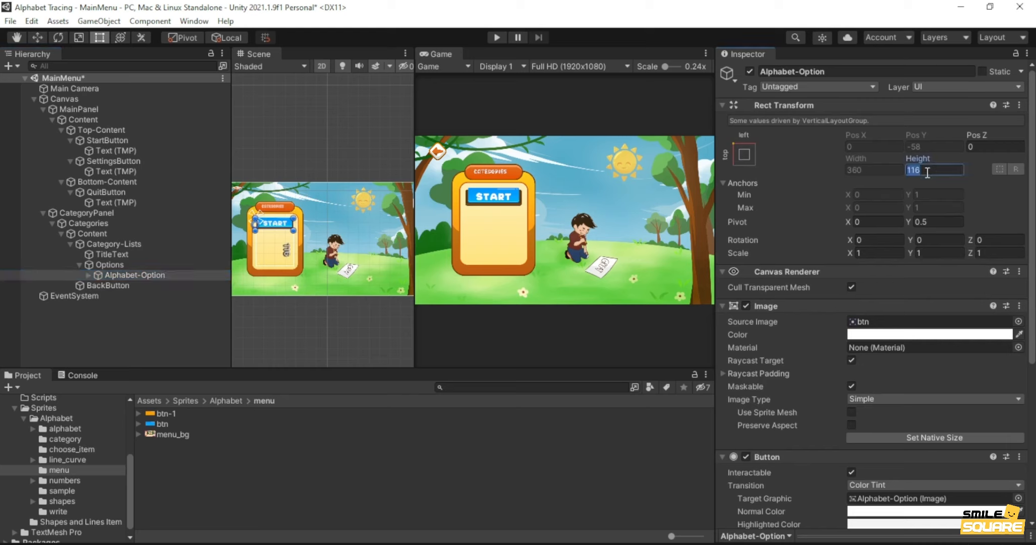
{"action": "type", "text": "97"}
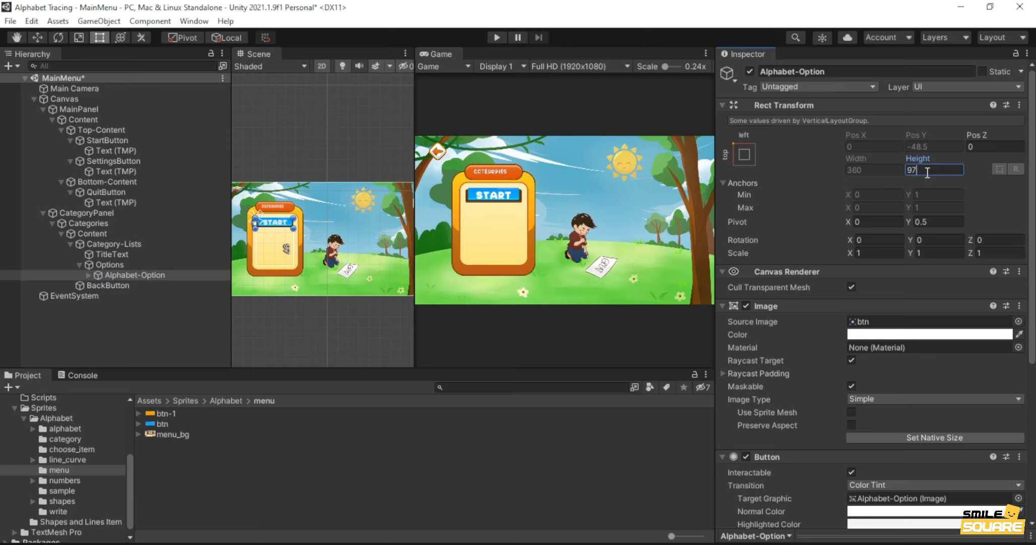
{"action": "left_click", "coordinate": [1019, 321]}
{"action": "type", "text": "btn"}
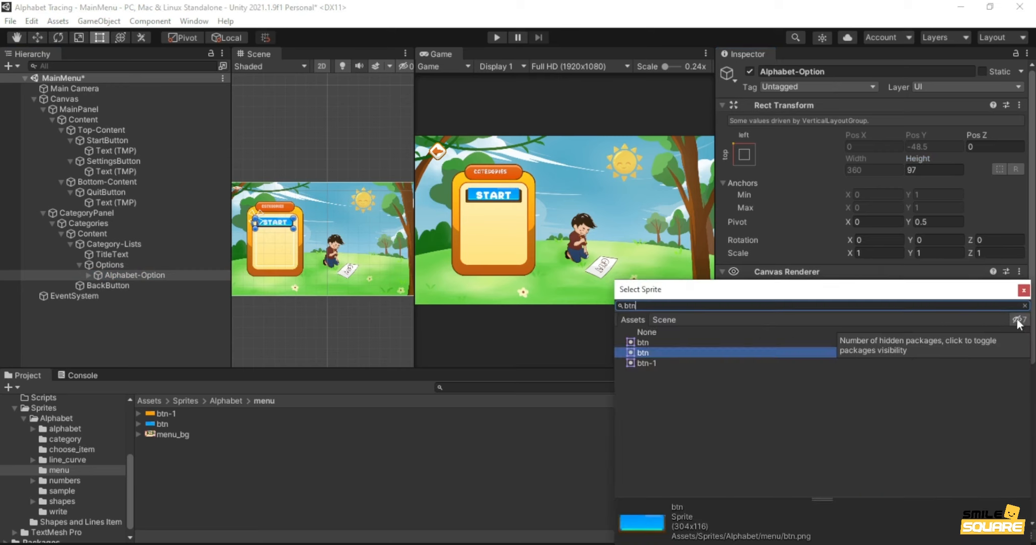
{"action": "key", "text": "Up"}
{"action": "key", "text": "Return"}
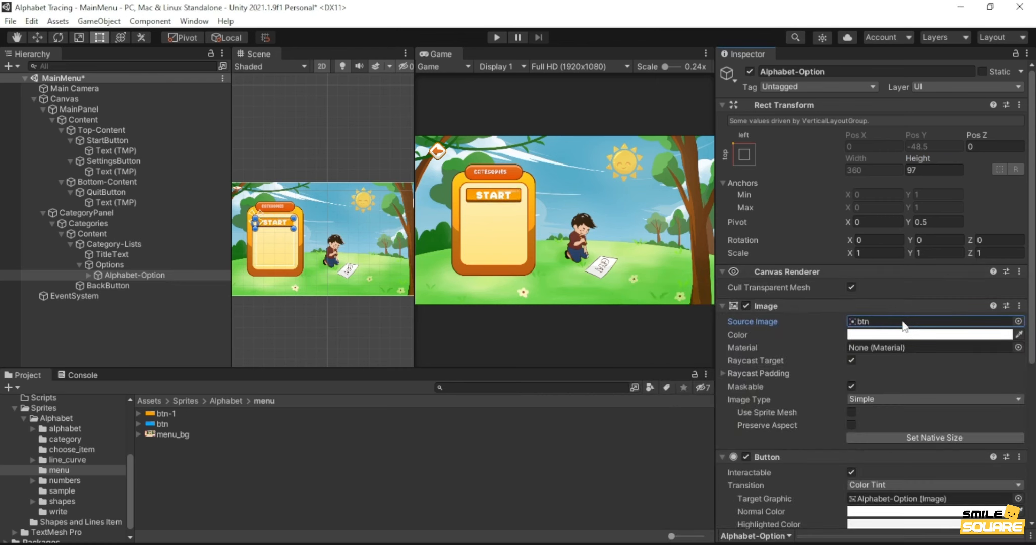
- Change the text label inside Alphabet-Option to Alphabet
{"action": "left_click", "coordinate": [89, 275]}
{"action": "left_click", "coordinate": [133, 285]}
{"action": "left_click", "coordinate": [810, 352]}
{"action": "type", "text": "A"}
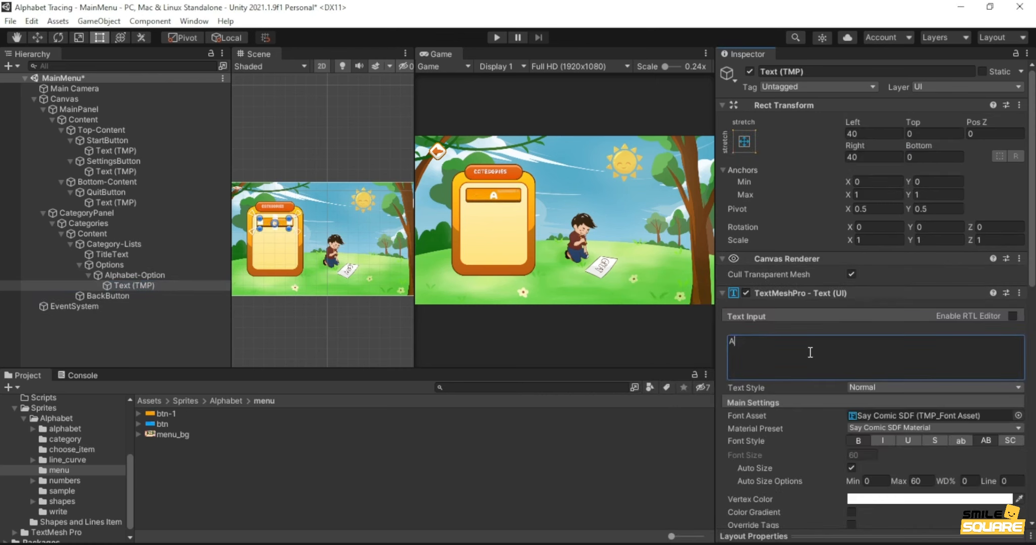
{"action": "type", "text": "lphabet"}
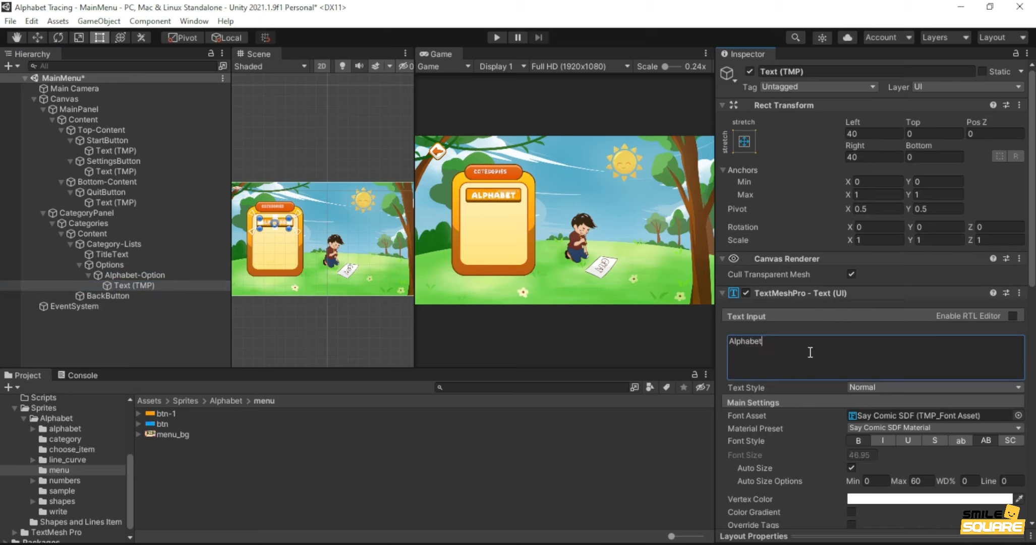
- Duplicate Alphabet-Option three times within Options
{"action": "left_click", "coordinate": [90, 275]}
{"action": "key", "text": "ctrl+d"}
{"action": "key", "text": "ctrl+d"}
{"action": "key", "text": "ctrl+d"}
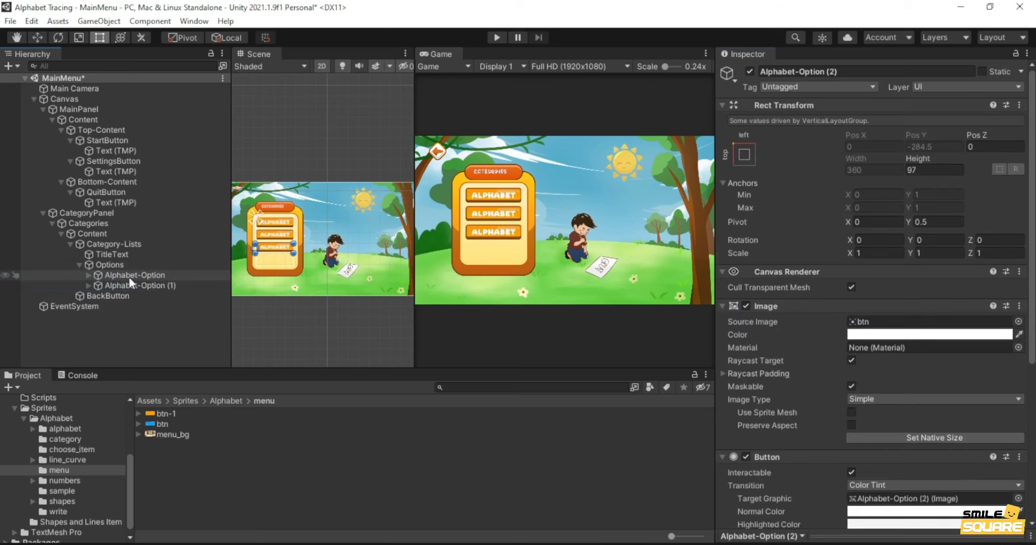
- Rename the three Alphabet-Option copies as Shapes-Option, Numbers-Option and Lines-Option, in that order
{"action": "left_click", "coordinate": [132, 289]}
{"action": "key", "text": "F2"}
{"action": "type", "text": "Shapes-Option"}
{"action": "key", "text": "Return"}
{"action": "key", "text": "Down"}
{"action": "key", "text": "F2"}
{"action": "type", "text": "N"}
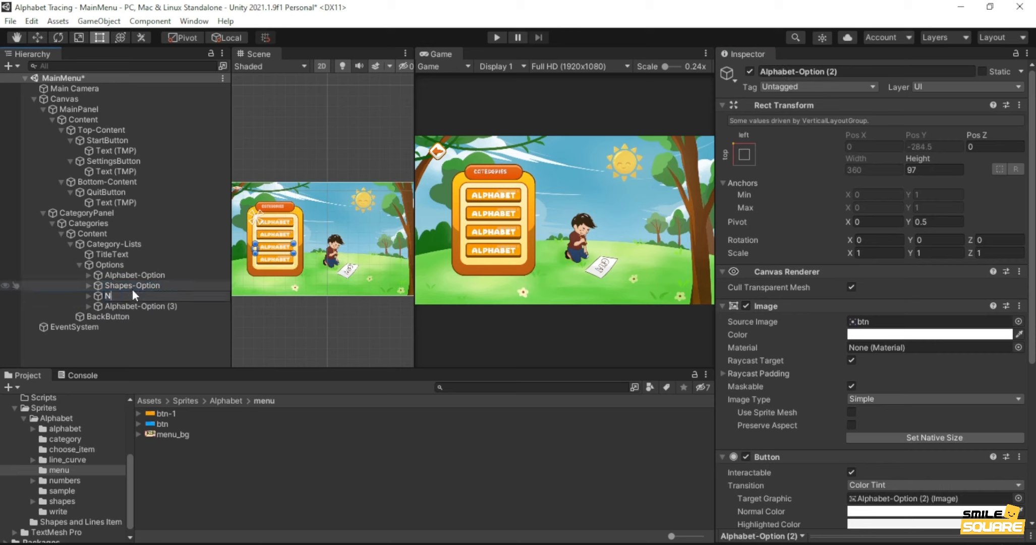
{"action": "type", "text": "umbers-Option"}
{"action": "key", "text": "Return"}
{"action": "key", "text": "Down"}
{"action": "key", "text": "F2"}
{"action": "type", "text": "Lines-Option"}
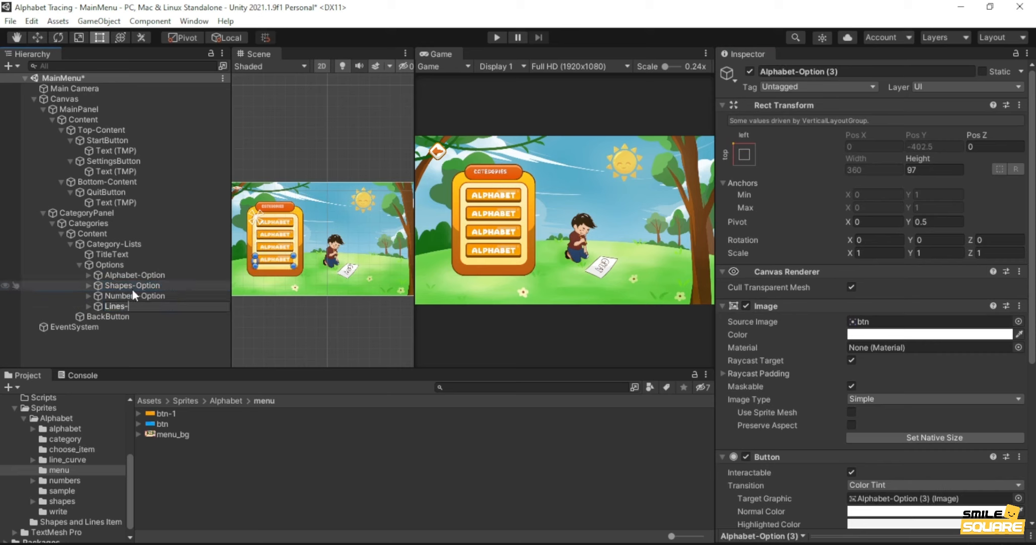
{"action": "key", "text": "Return"}
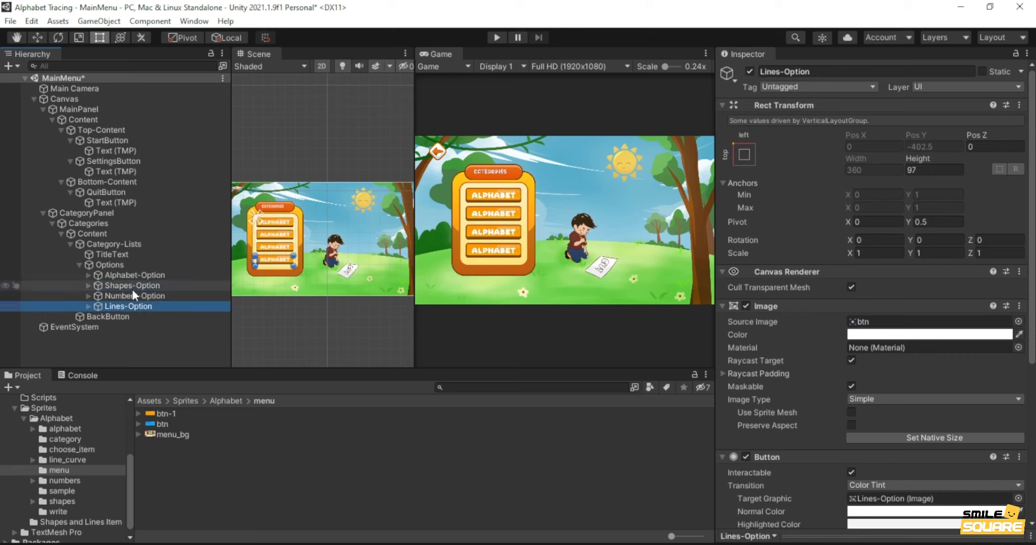
- Change the text labels inside Shapes-Option, Numbers-Option and Lines-Option to Shapes, Numbers and Lines respectively
{"action": "key", "text": "Right"}
{"action": "key", "text": "Up"}
{"action": "key", "text": "Right"}
{"action": "key", "text": "Up"}
{"action": "key", "text": "Right"}
{"action": "key", "text": "Down"}
{"action": "left_click", "coordinate": [835, 356]}
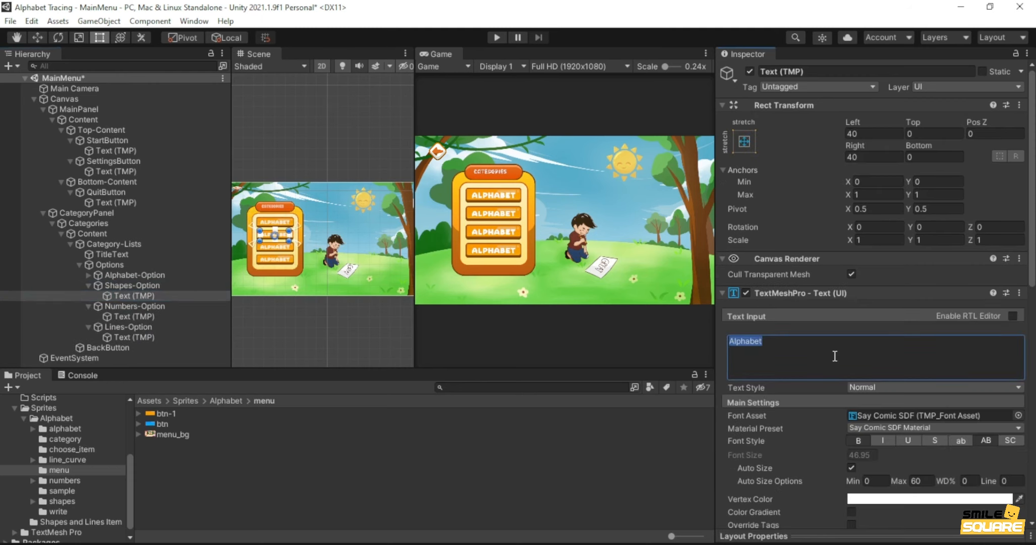
{"action": "type", "text": "Shapes"}
{"action": "left_click", "coordinate": [133, 316]}
{"action": "left_click", "coordinate": [797, 363]}
{"action": "type", "text": "Numbers"}
{"action": "left_click", "coordinate": [134, 337]}
{"action": "left_click", "coordinate": [845, 352]}
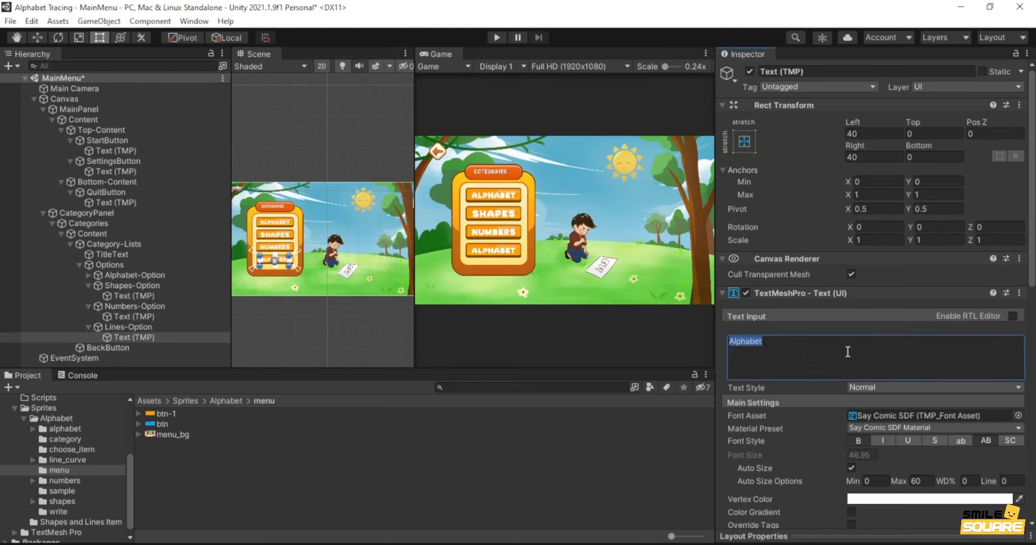
{"action": "type", "text": "Lines"}
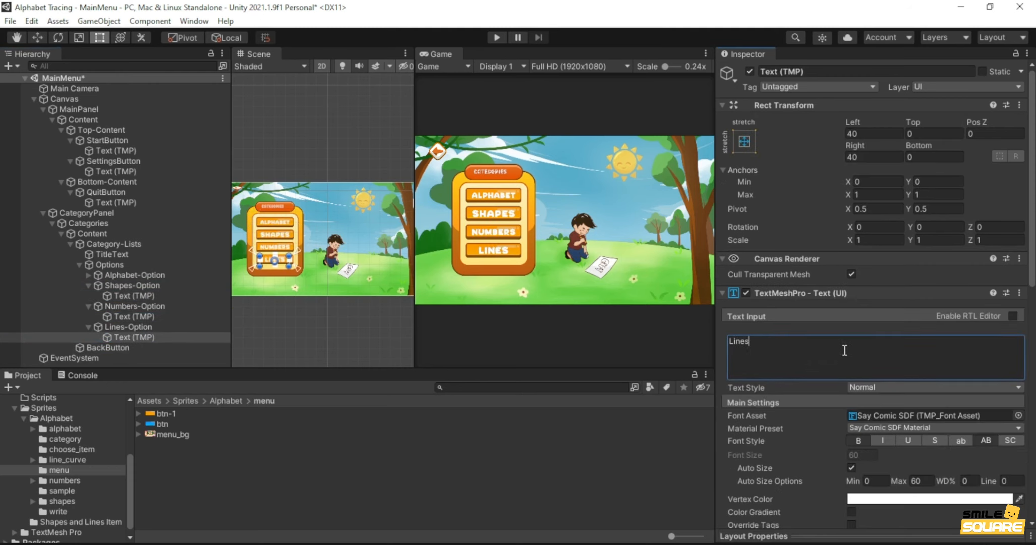
- Deactivate the Categories object under CategoryPanel, collapse its hierarchy and save the scene
{"action": "left_click", "coordinate": [122, 223]}
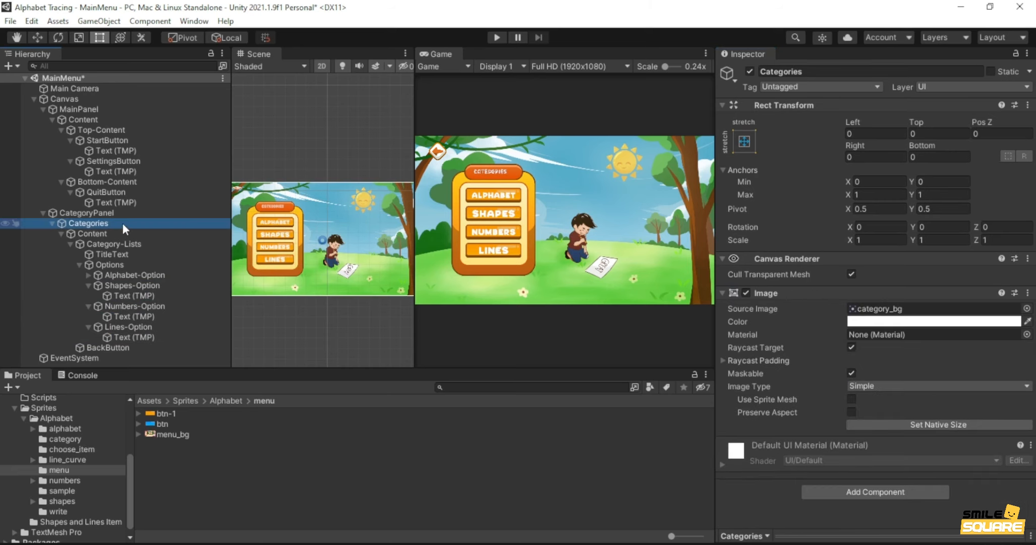
{"action": "left_click", "coordinate": [750, 71]}
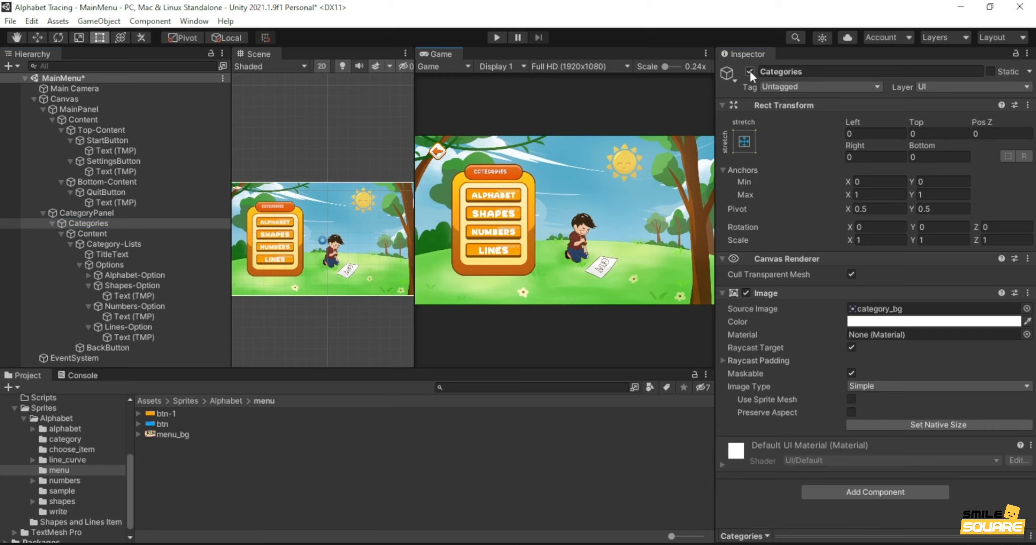
{"action": "left_click", "coordinate": [749, 72]}
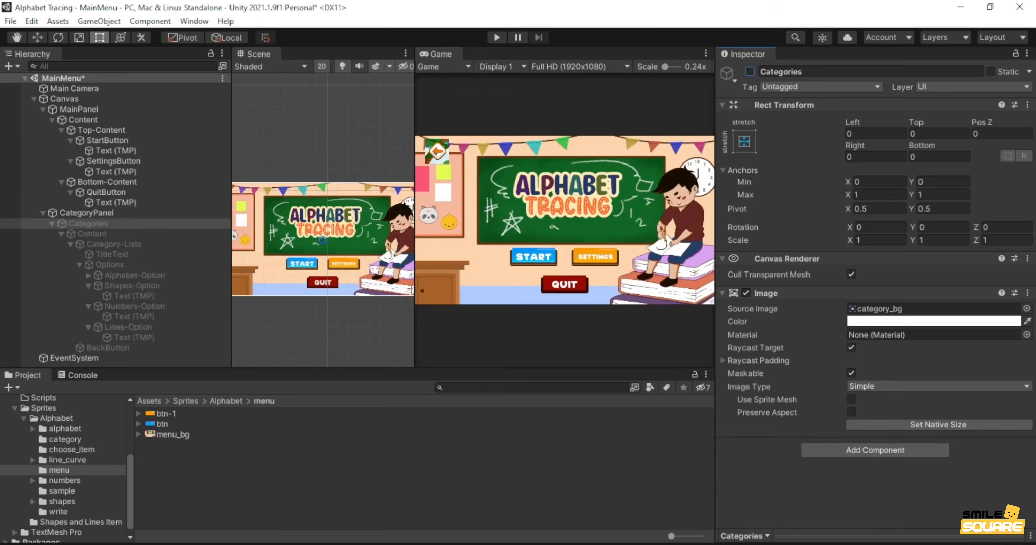
{"action": "left_click", "coordinate": [52, 225]}
{"action": "left_click", "coordinate": [52, 223]}
{"action": "key", "text": "ctrl+s"}
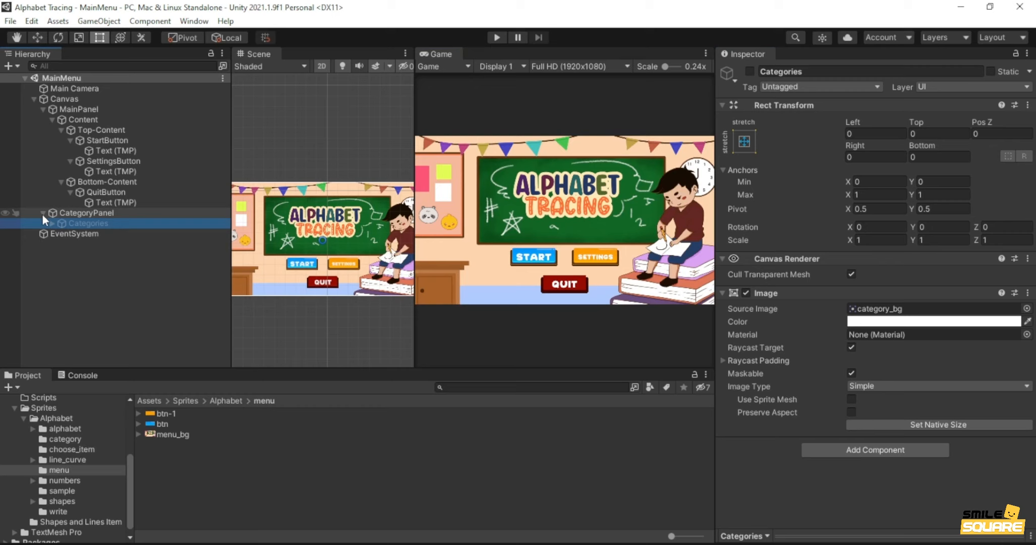
- Duplicate CategoryPanel within the Canvas and name the copy ChooseItemPanel
{"action": "left_click", "coordinate": [76, 212]}
{"action": "key", "text": "ctrl+d"}
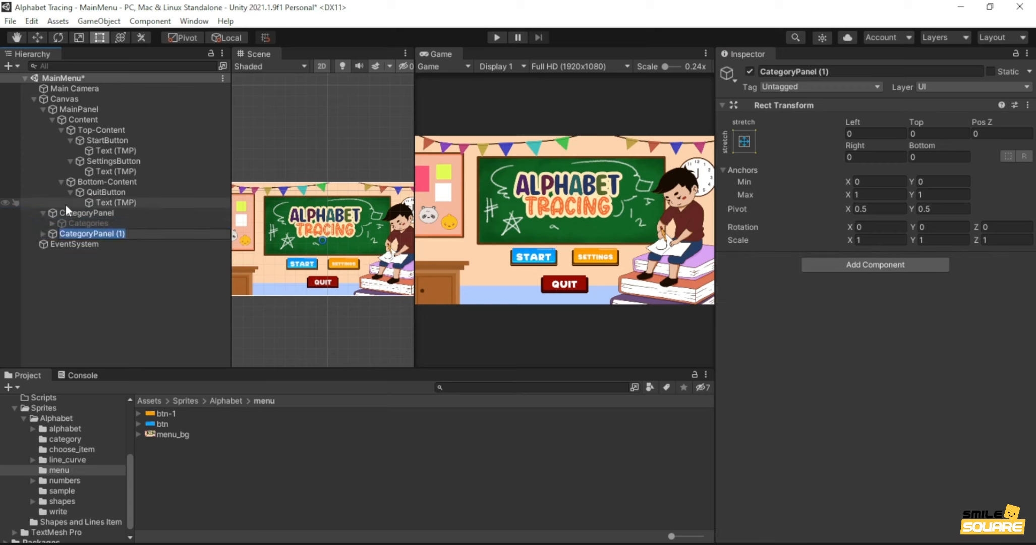
{"action": "type", "text": "C"}
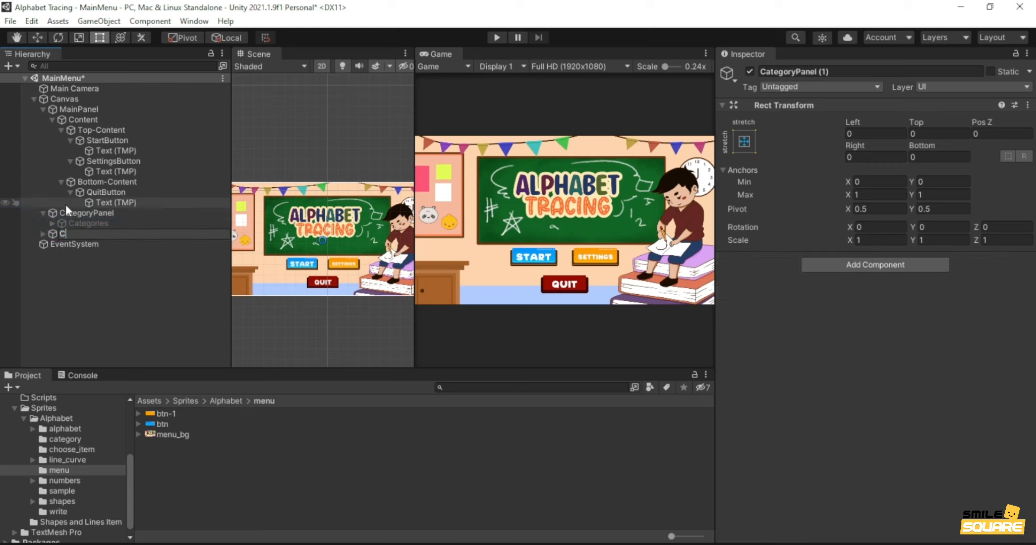
{"action": "type", "text": "hooseItemPanel"}
{"action": "key", "text": "Return"}
- Rename the Categories object inside ChooseItemPanel as Items and activate it
{"action": "key", "text": "Right"}
{"action": "key", "text": "Down"}
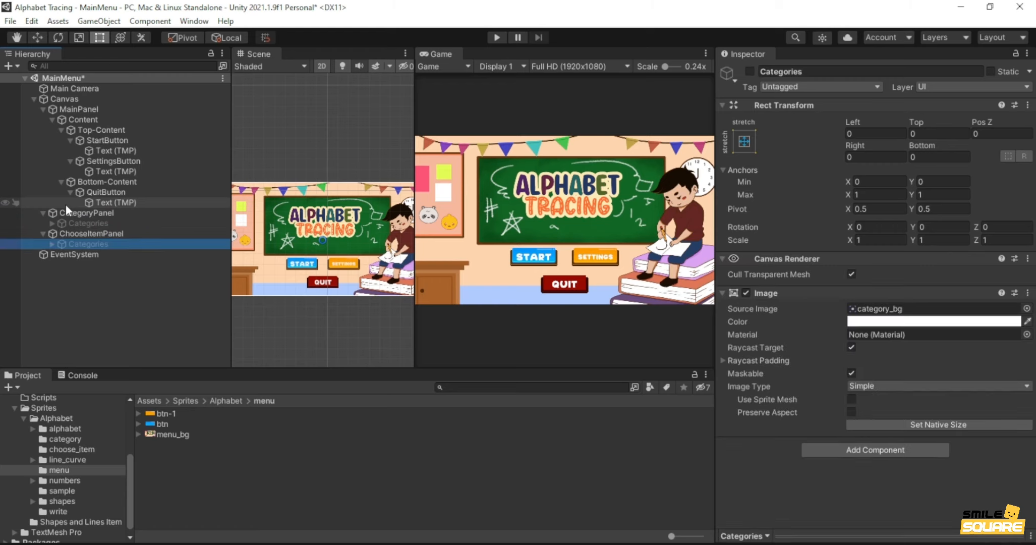
{"action": "key", "text": "F2"}
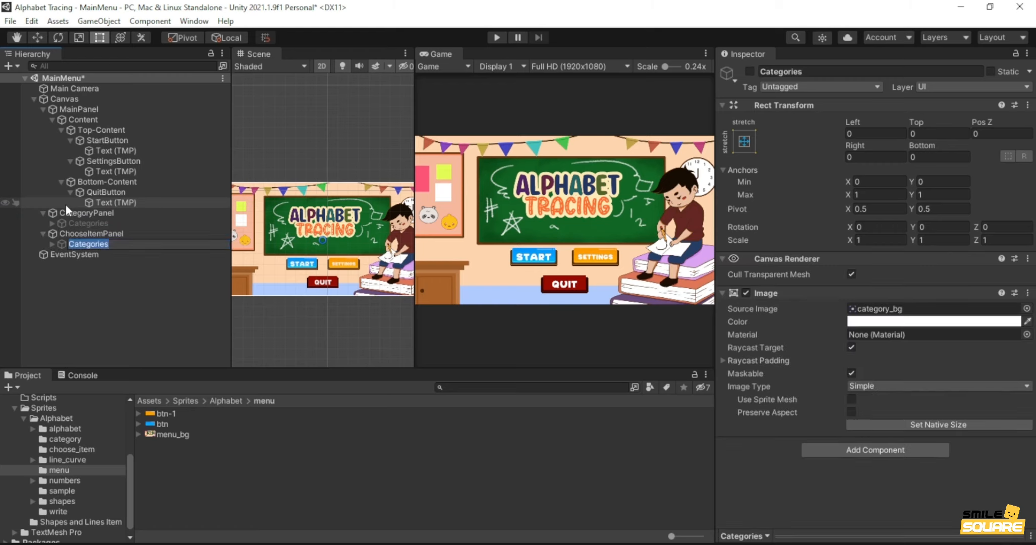
{"action": "type", "text": "Items"}
{"action": "key", "text": "Return"}
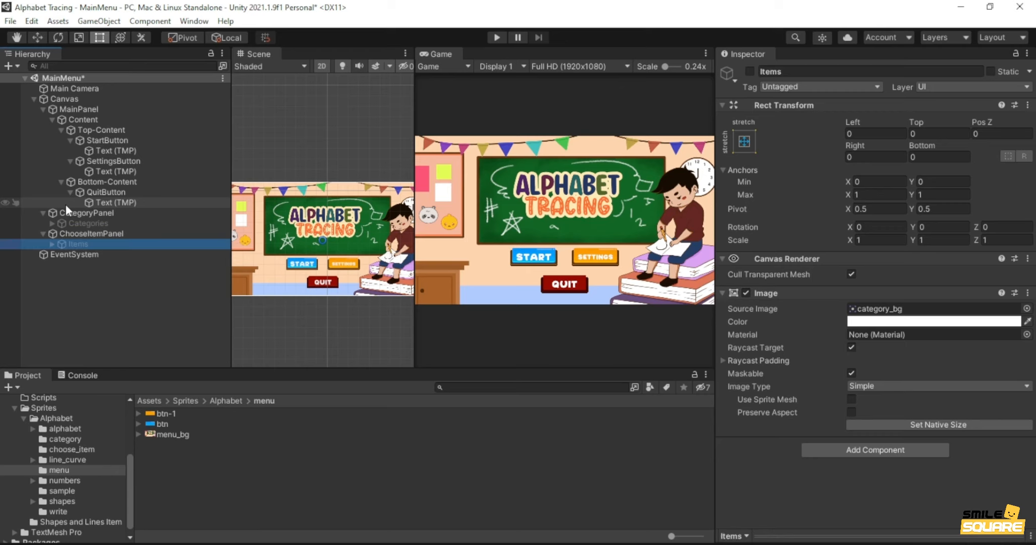
{"action": "left_click", "coordinate": [749, 71]}
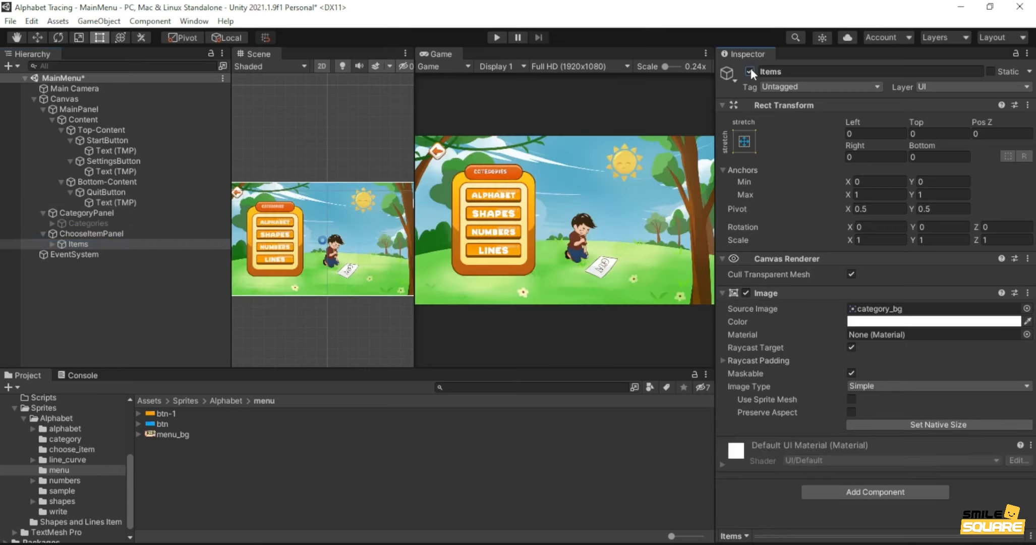
- Delete the Options object from Category-Lists inside ChooseItemPanel's Items
{"action": "left_click", "coordinate": [52, 244]}
{"action": "left_click", "coordinate": [61, 254]}
{"action": "left_click", "coordinate": [69, 265]}
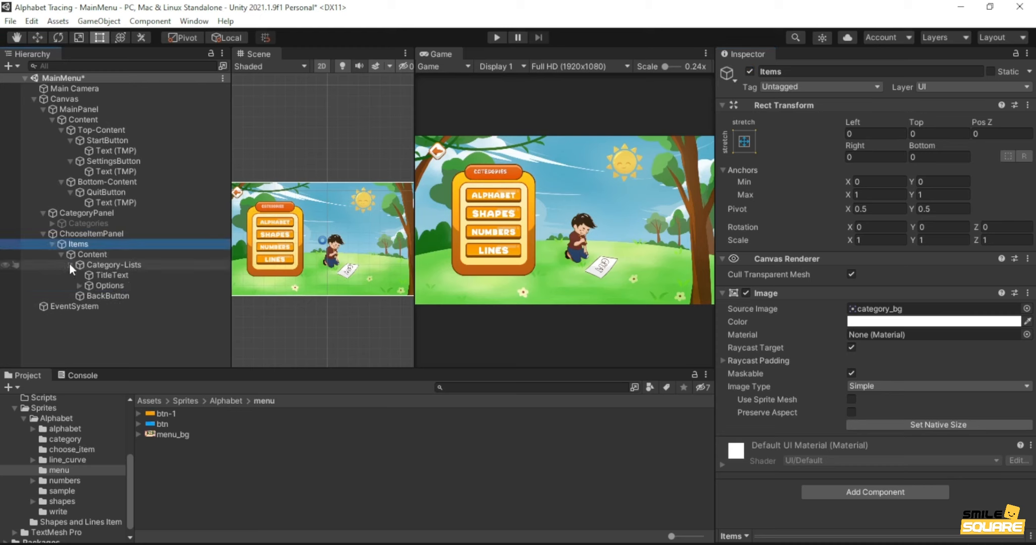
{"action": "left_click", "coordinate": [109, 286]}
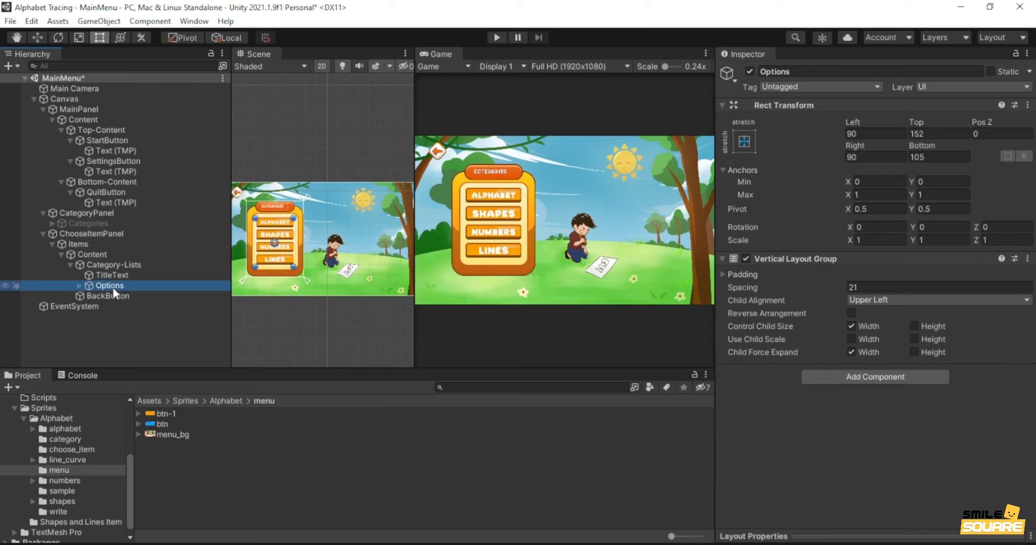
{"action": "key", "text": "Delete"}
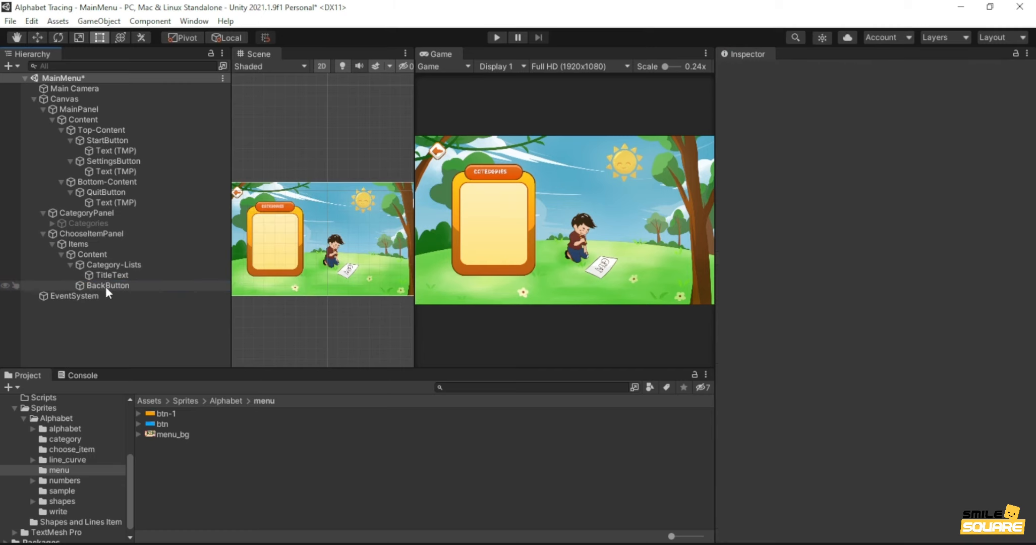
- Apply the full stretch anchor preset to the Content object under Items, also setting its position
{"action": "left_click", "coordinate": [90, 254]}
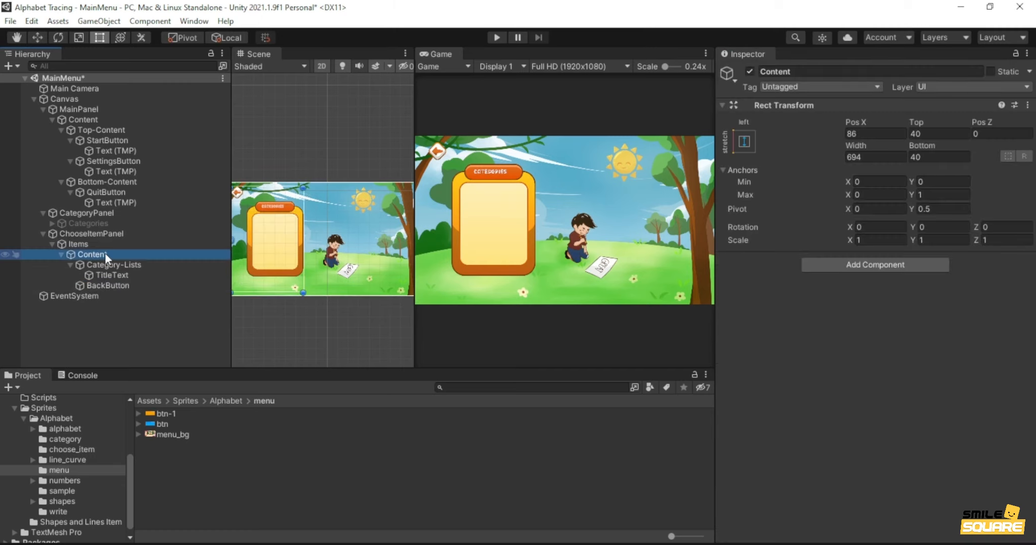
{"action": "key", "text": "q"}
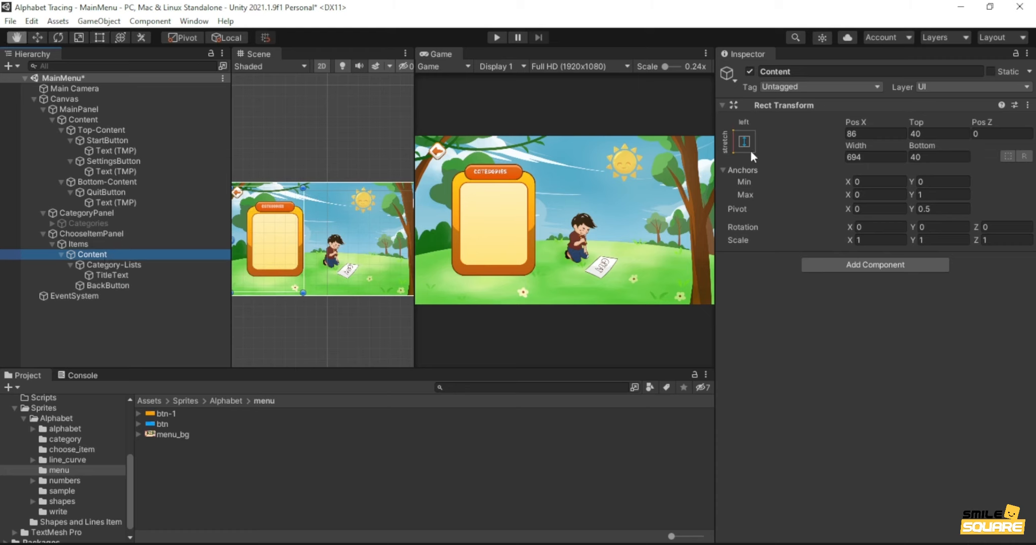
{"action": "left_click", "coordinate": [745, 141]}
{"action": "left_click", "coordinate": [890, 332], "text": "alt"}
{"action": "key", "text": "t"}
- Set the Left, Top, Right and Bottom margins of Content under Items to 40
{"action": "left_click", "coordinate": [868, 133]}
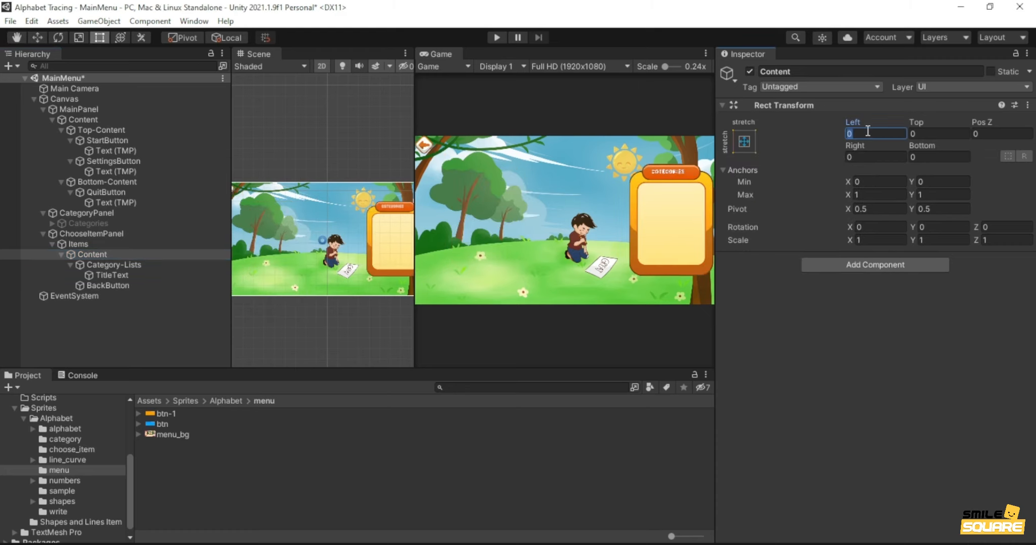
{"action": "type", "text": "40"}
{"action": "key", "text": "Tab"}
{"action": "type", "text": "40"}
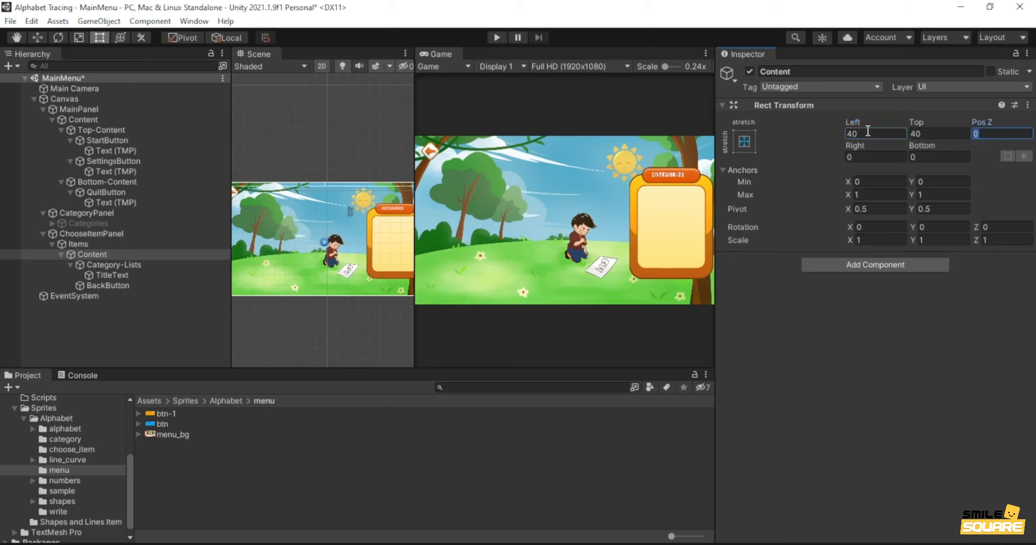
{"action": "key", "text": "Tab"}
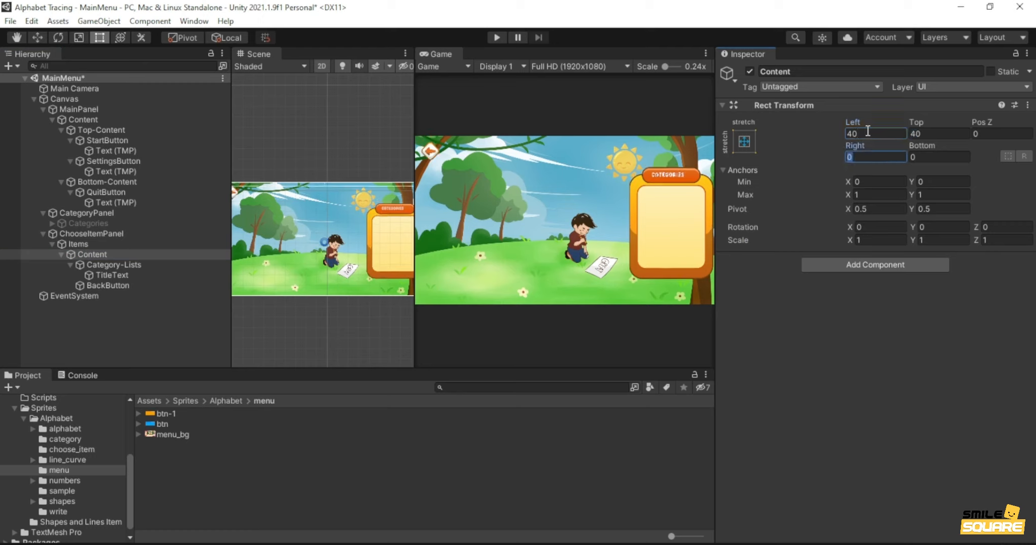
{"action": "type", "text": "40"}
{"action": "key", "text": "Tab"}
{"action": "type", "text": "40"}
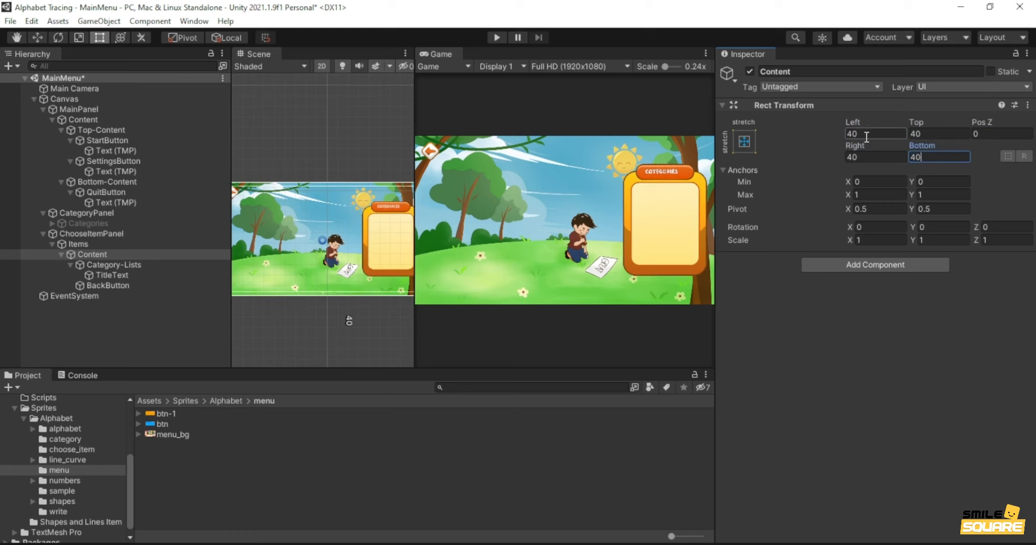
- Rename Category-Lists inside ChooseItemPanel as Items-Content
{"action": "left_click", "coordinate": [106, 265]}
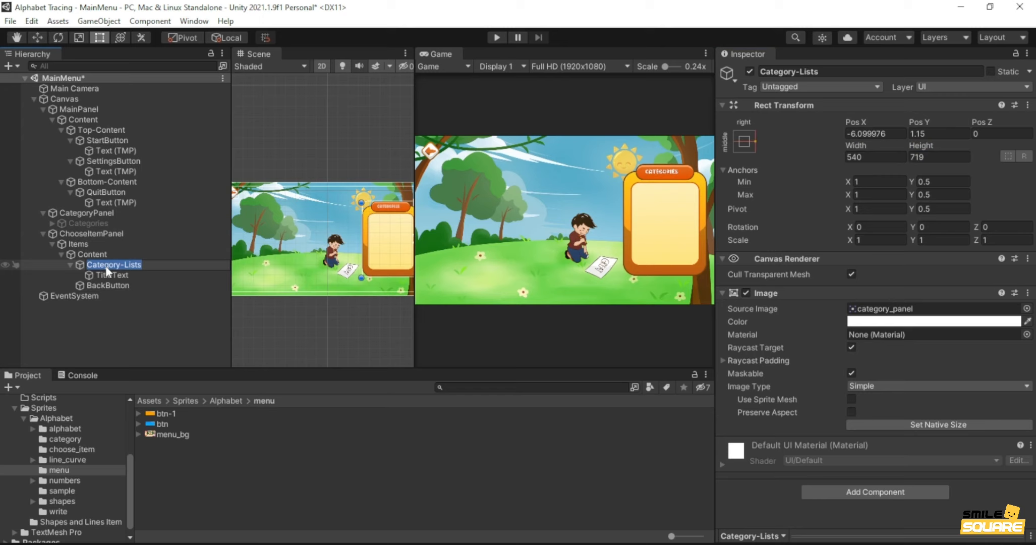
{"action": "key", "text": "BackSpace"}
{"action": "type", "text": "Items-Content"}
{"action": "key", "text": "Return"}
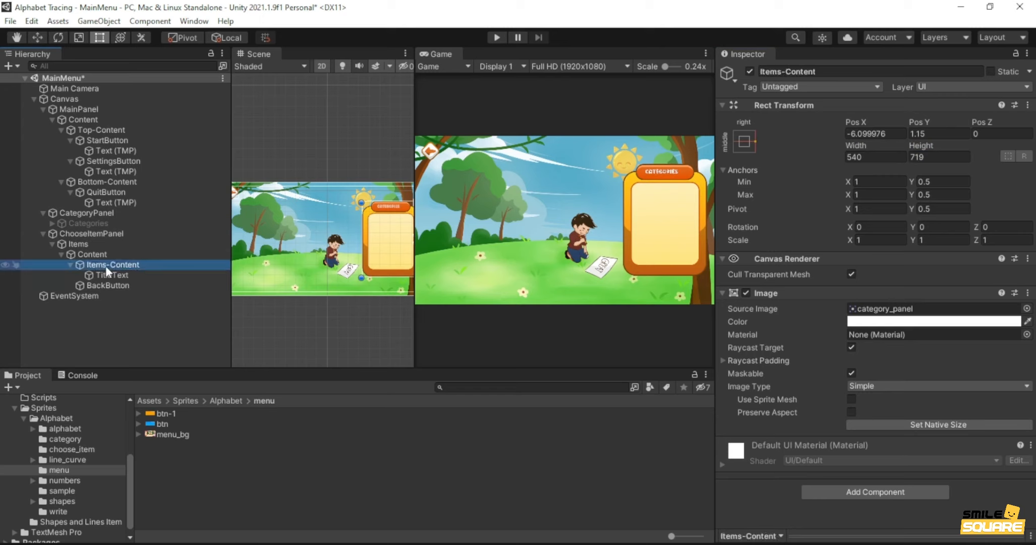
- Apply the middle-center anchor preset to Items-Content, also setting its position, and change its width
{"action": "left_click", "coordinate": [745, 141]}
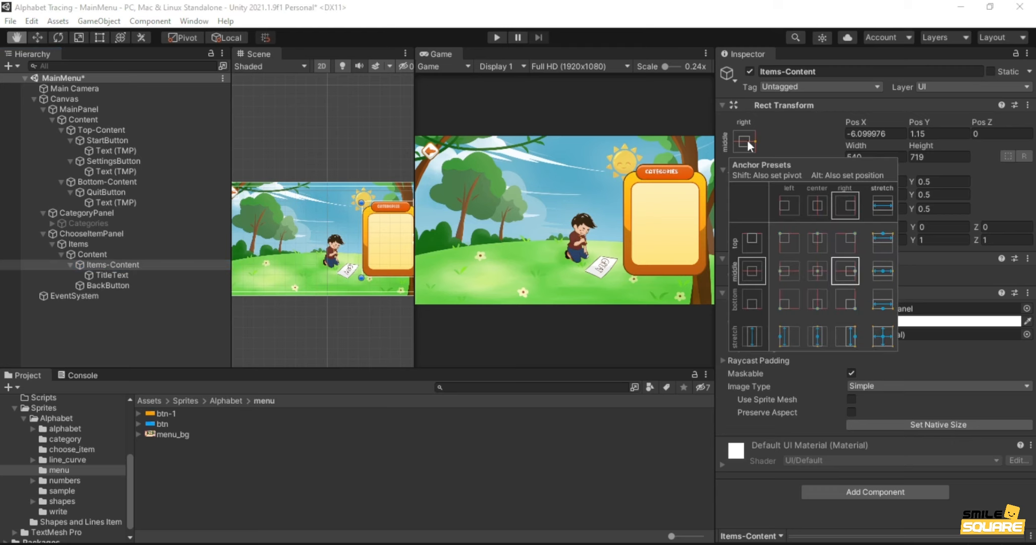
{"action": "left_click", "coordinate": [813, 276], "text": "alt"}
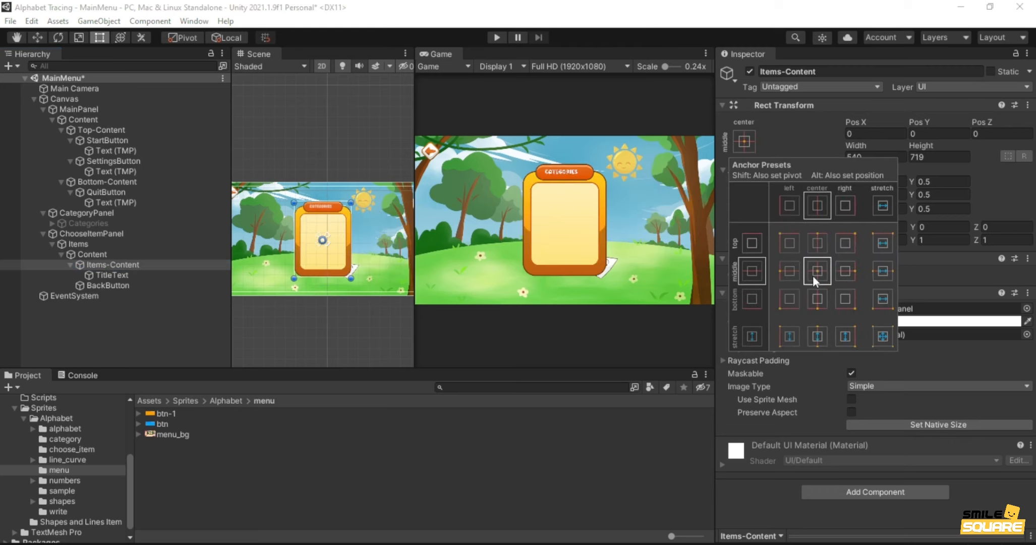
{"action": "left_click", "coordinate": [893, 155]}
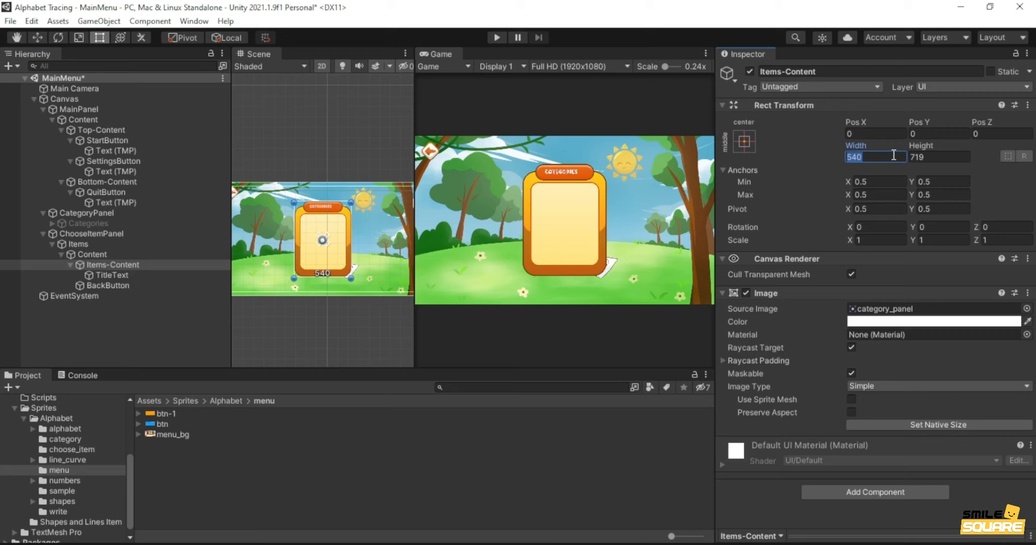
{"action": "type", "text": "15"}
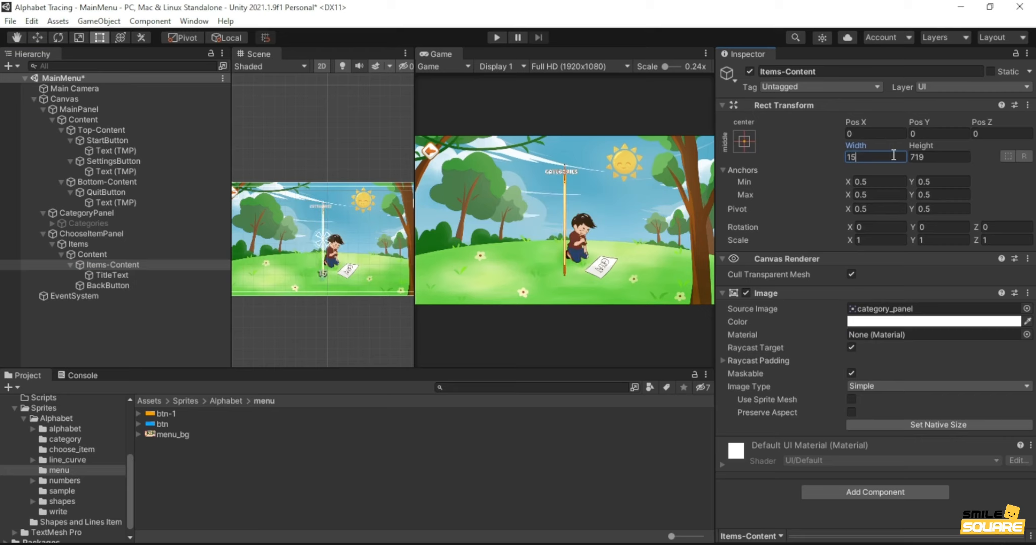
- Set Items-Content's width to 1532.5, height to 983.5 and Pos Y to -3.81
{"action": "type", "text": "32"}
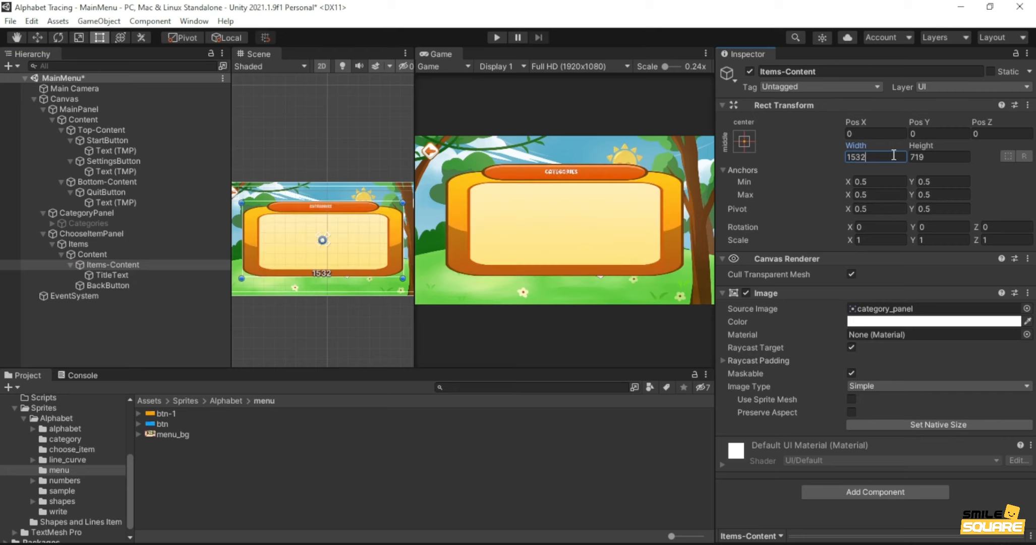
{"action": "type", "text": ".5"}
{"action": "key", "text": "Tab"}
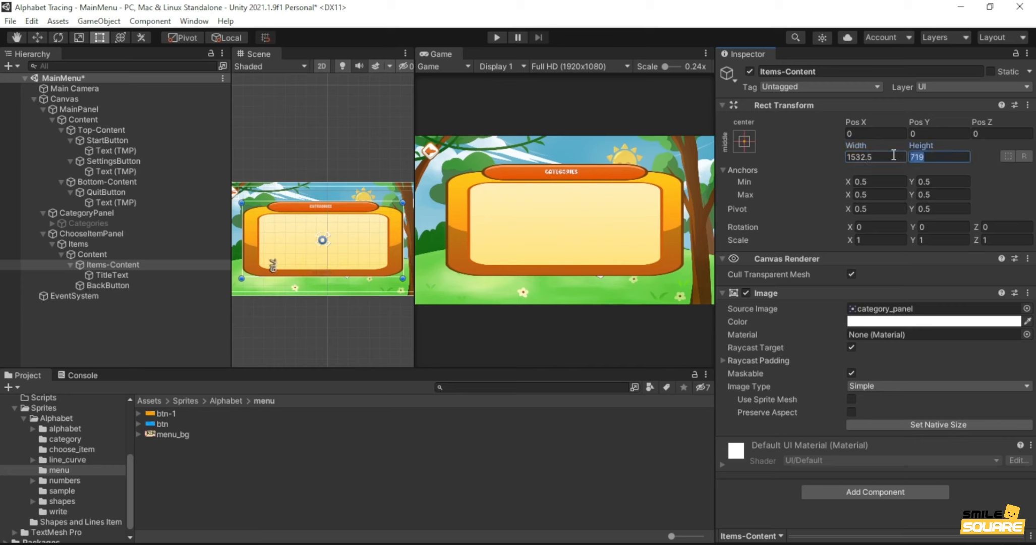
{"action": "type", "text": "983.5"}
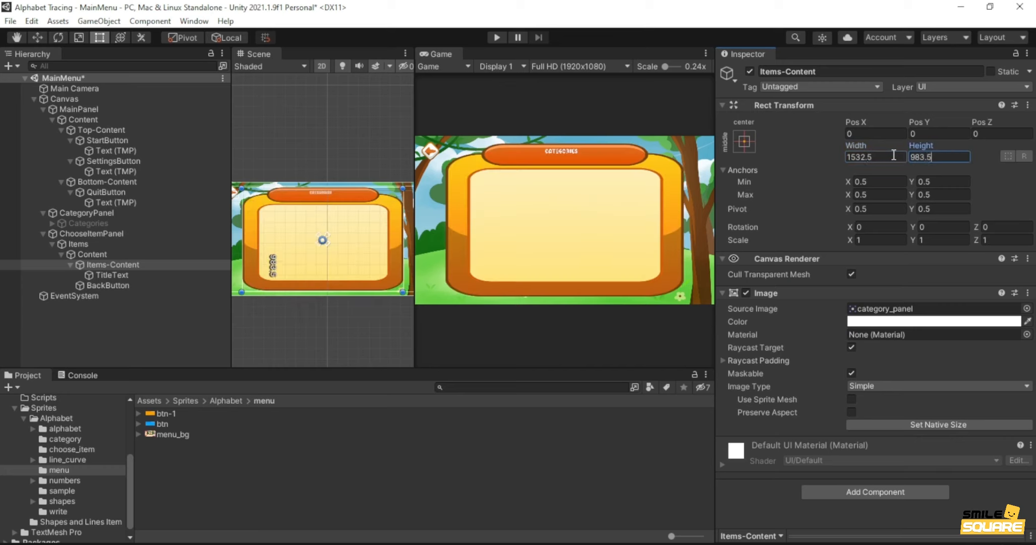
{"action": "left_click", "coordinate": [928, 133]}
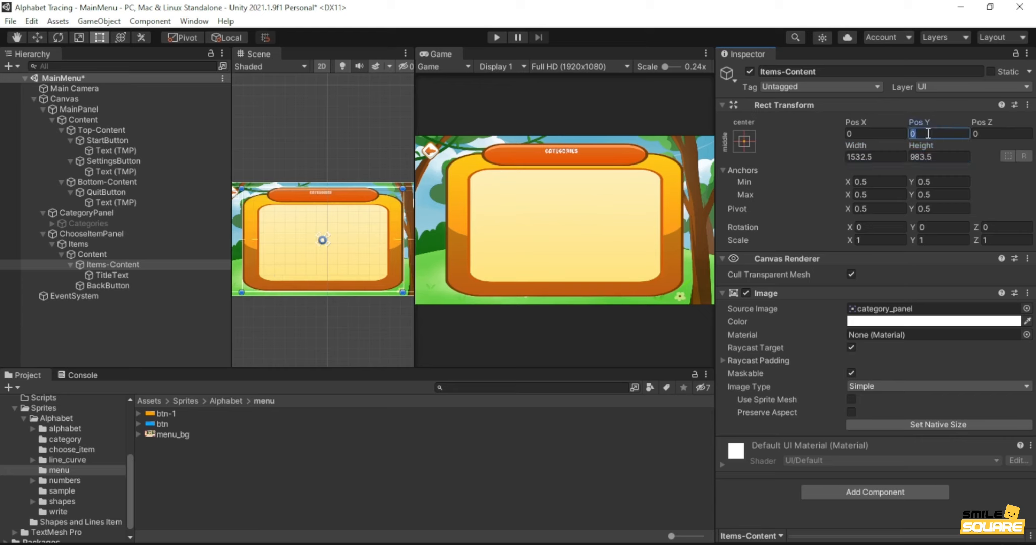
{"action": "type", "text": "-3.8"}
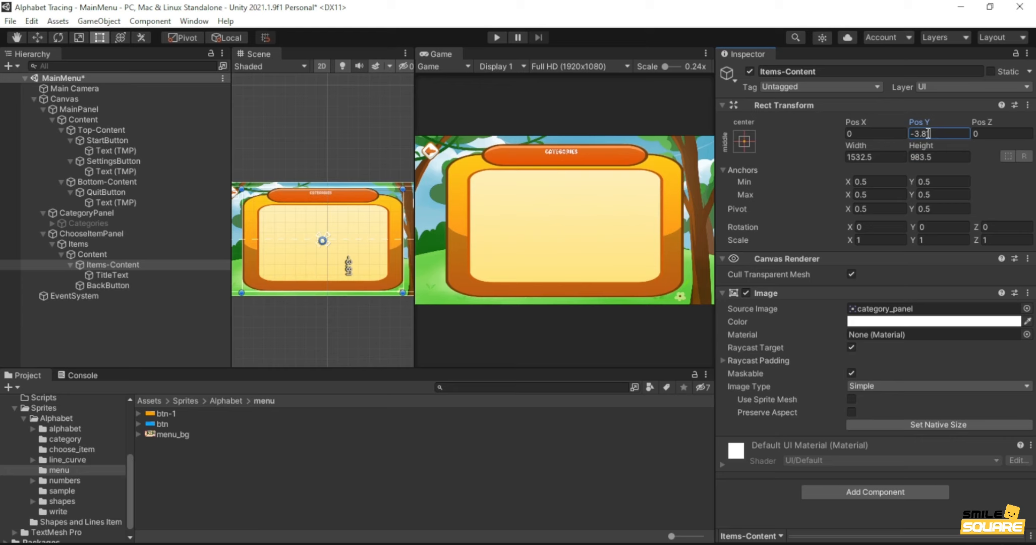
{"action": "type", "text": "1"}
{"action": "key", "text": "Return"}
- Assign the choose_item_panel sprite as the source image of Items-Content
{"action": "left_click", "coordinate": [1027, 308]}
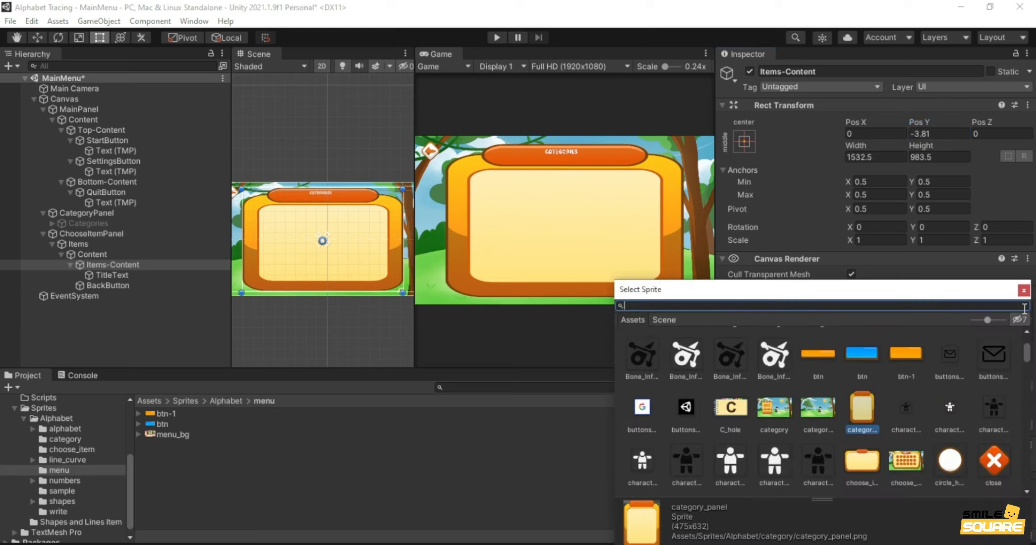
{"action": "type", "text": "choo"}
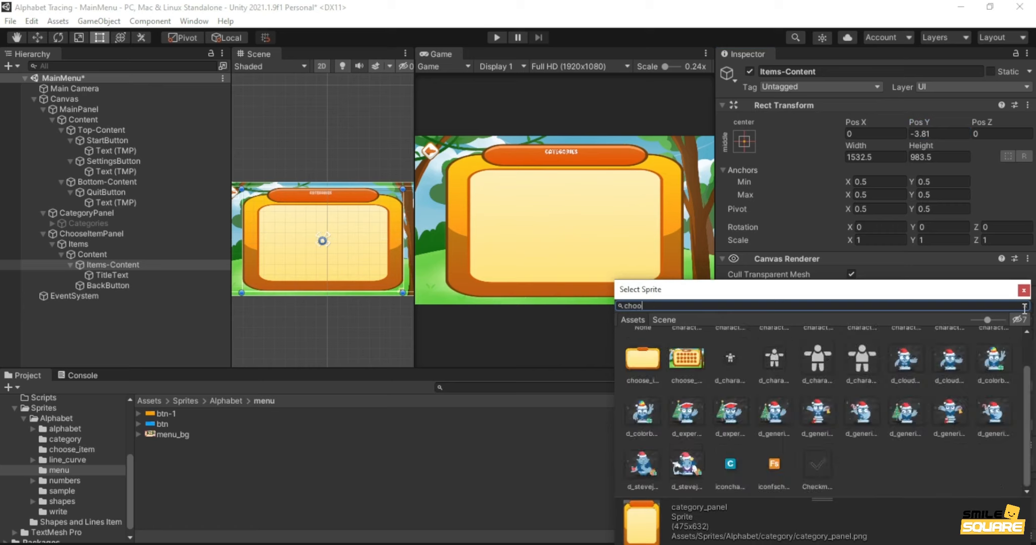
{"action": "type", "text": "se_it"}
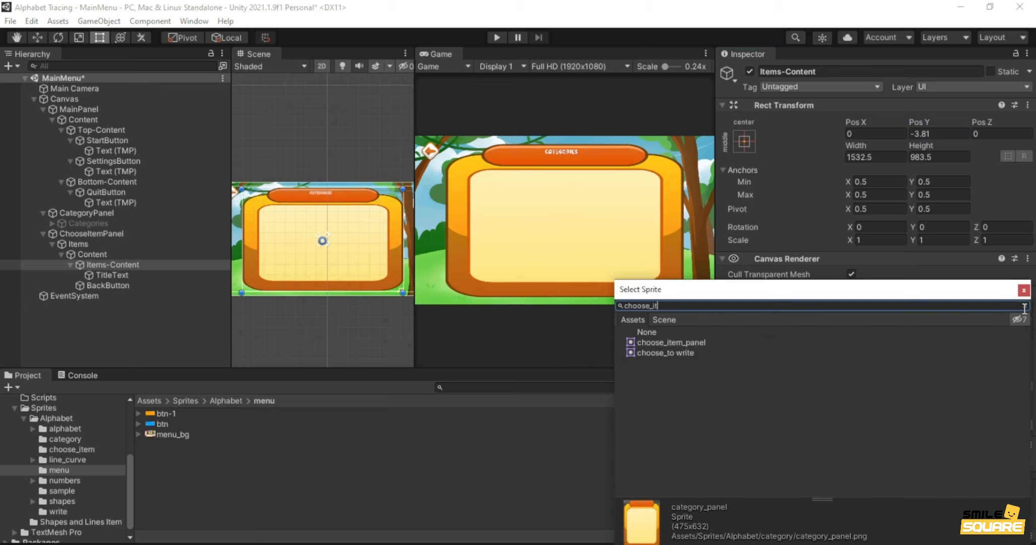
{"action": "type", "text": "em_panel"}
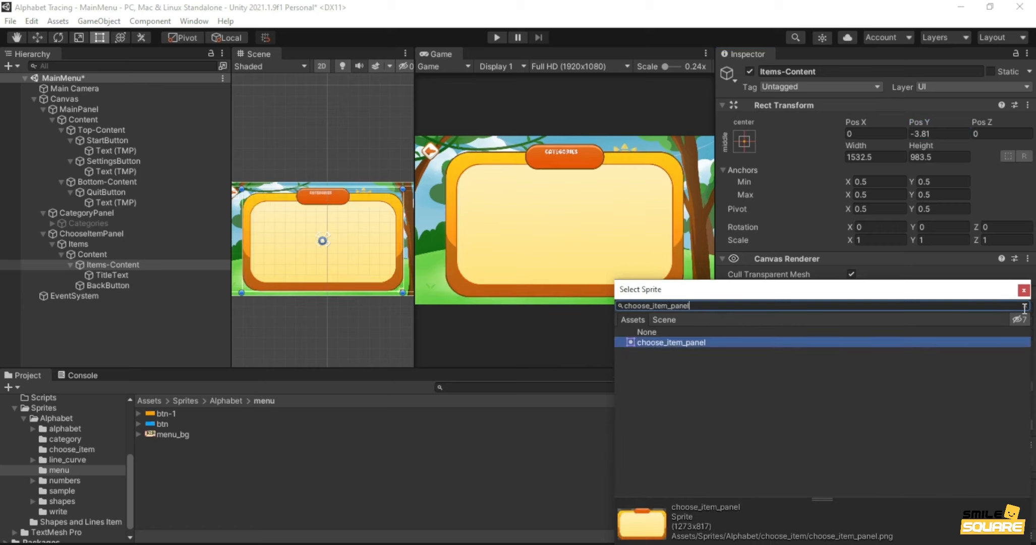
{"action": "key", "text": "Return"}
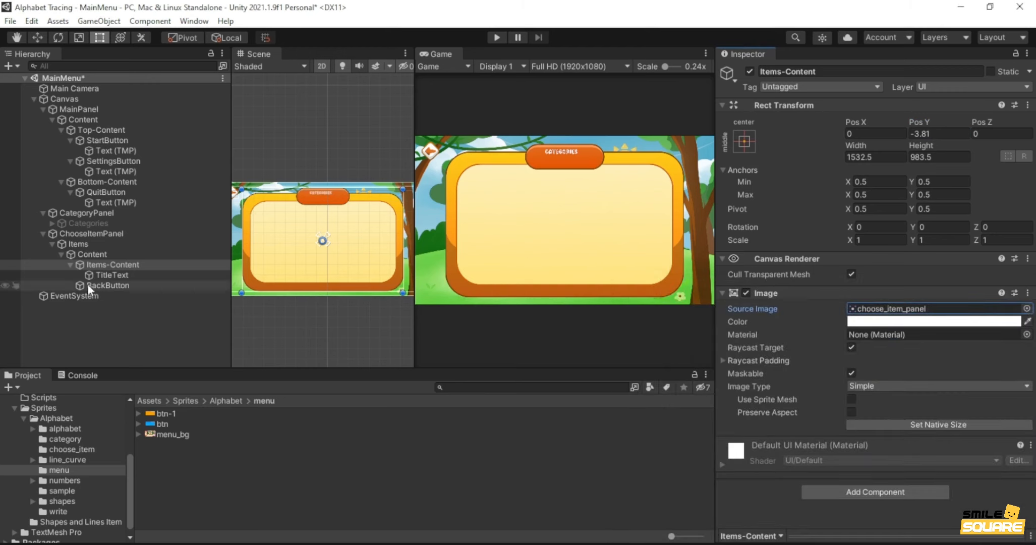
- Change the TitleText wording under Items-Content to "Choose" and resize its box to 350 by 120
{"action": "left_click", "coordinate": [112, 275]}
{"action": "left_click", "coordinate": [860, 350]}
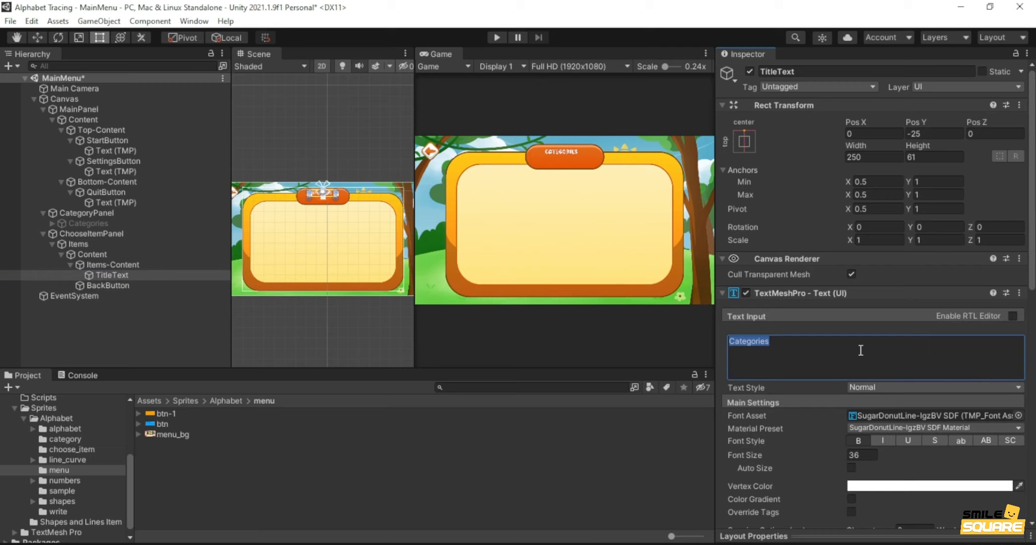
{"action": "type", "text": "Choose"}
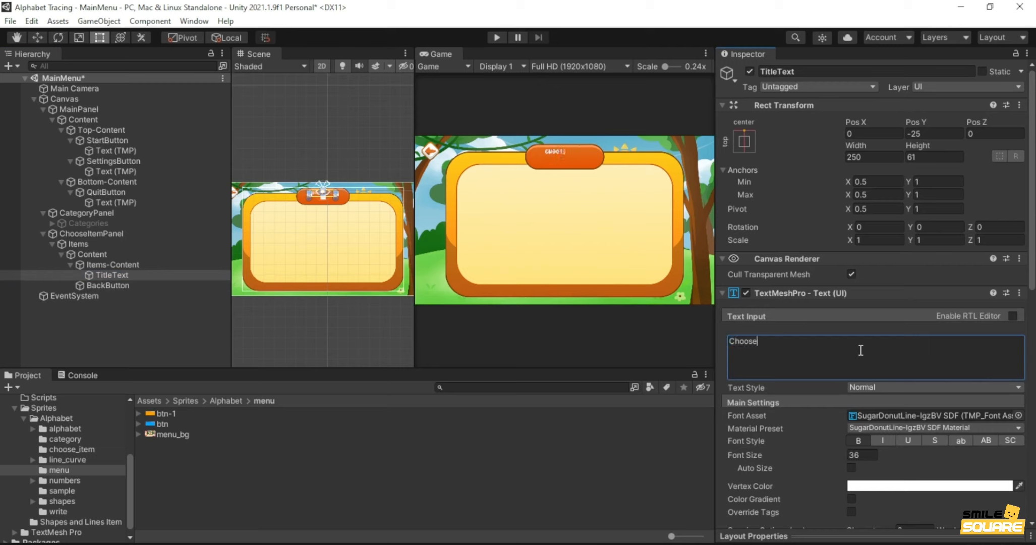
{"action": "left_click", "coordinate": [878, 157]}
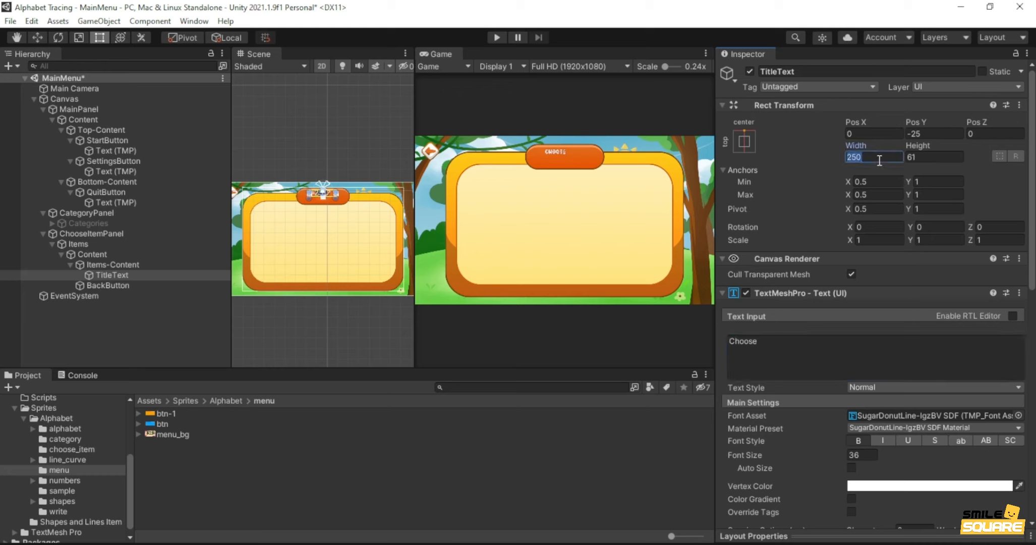
{"action": "type", "text": "350"}
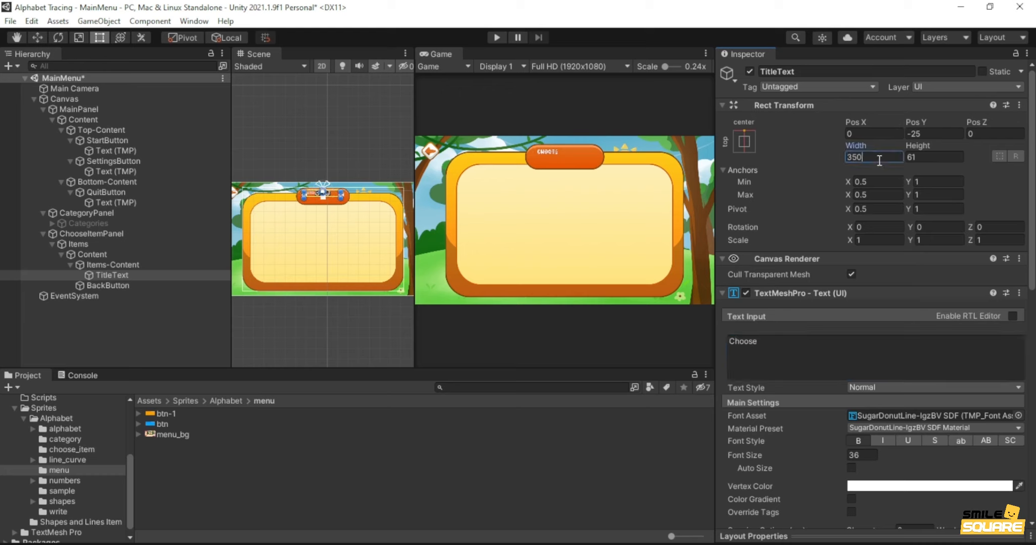
{"action": "key", "text": "Tab"}
{"action": "type", "text": "120"}
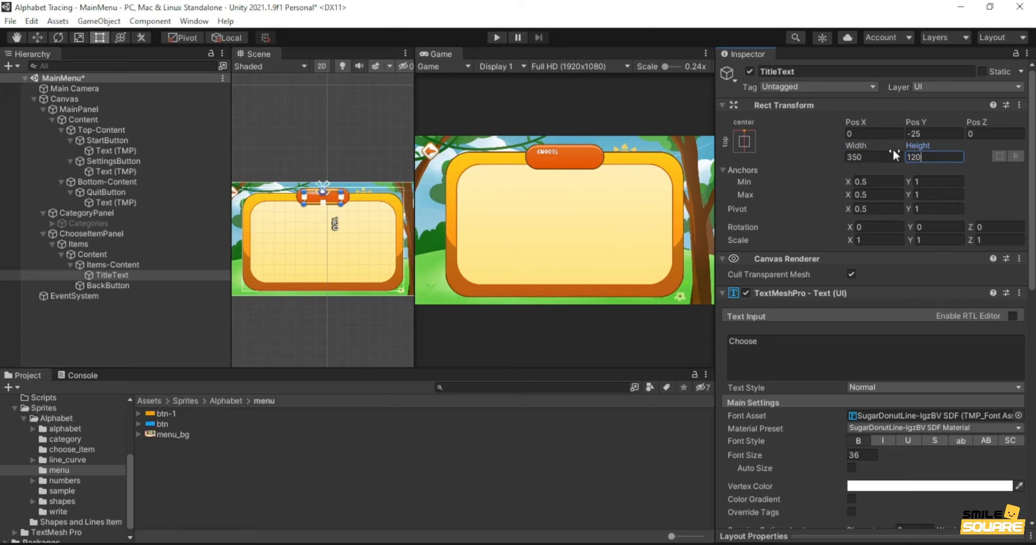
- Enable Auto Size for the TitleText and align it to the horizontal center and vertical middle
{"action": "left_click", "coordinate": [851, 468]}
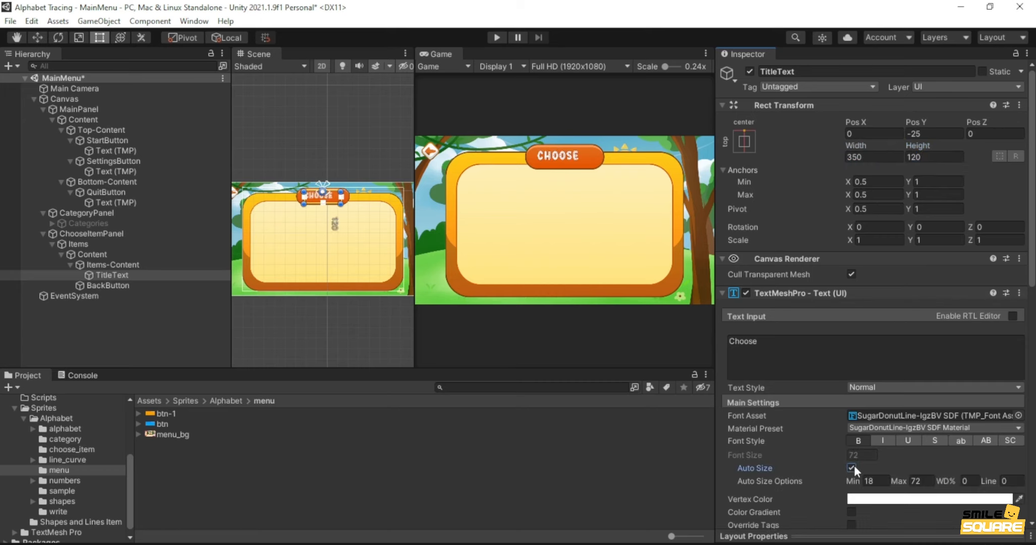
{"action": "scroll", "coordinate": [852, 471], "scroll_direction": "down", "scroll_amount": 5}
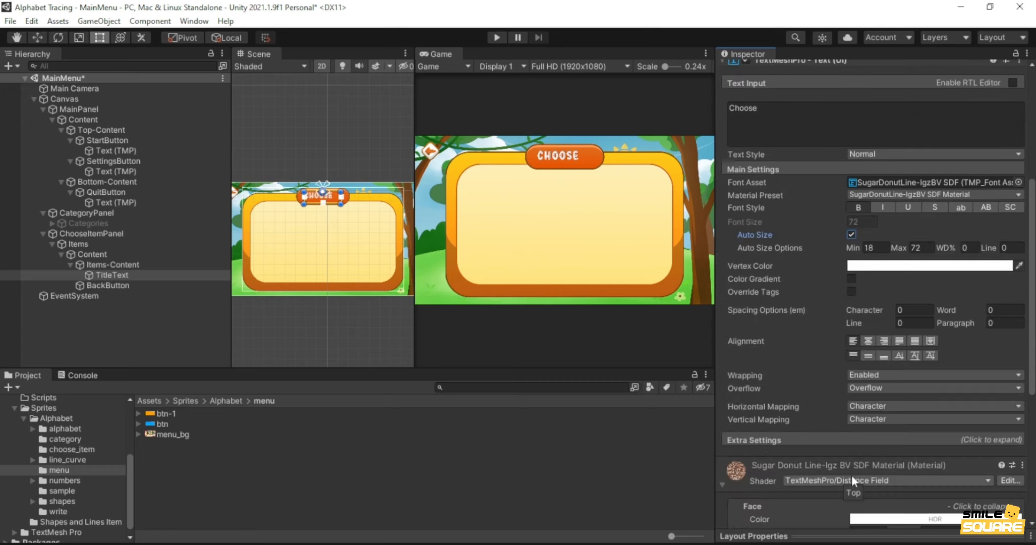
{"action": "left_click", "coordinate": [867, 340]}
{"action": "left_click", "coordinate": [867, 356]}
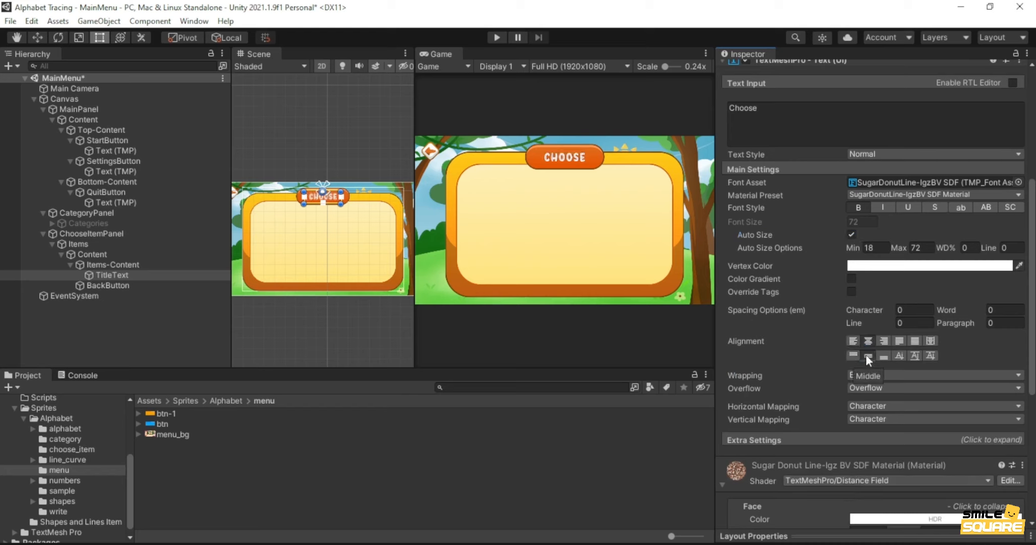
- Create an empty child object under Items-Content and name it Item-Lists
{"action": "right_click", "coordinate": [111, 264]}
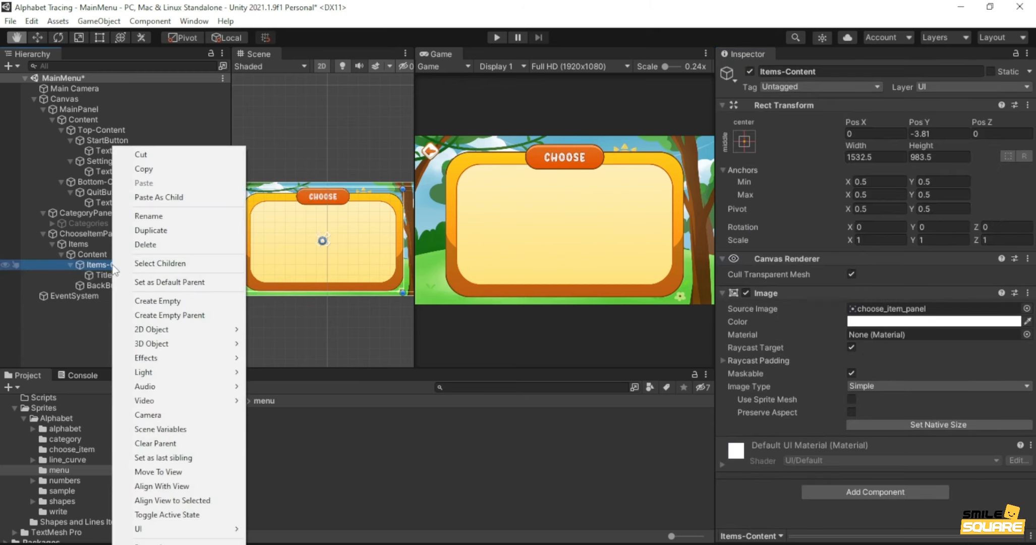
{"action": "left_click", "coordinate": [154, 300]}
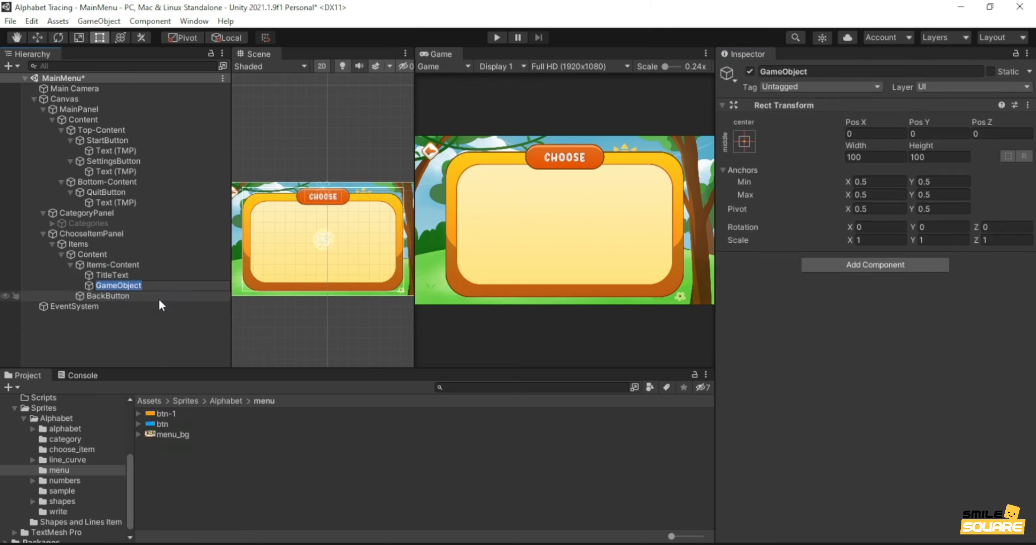
{"action": "type", "text": "Item-Lists"}
{"action": "key", "text": "Return"}
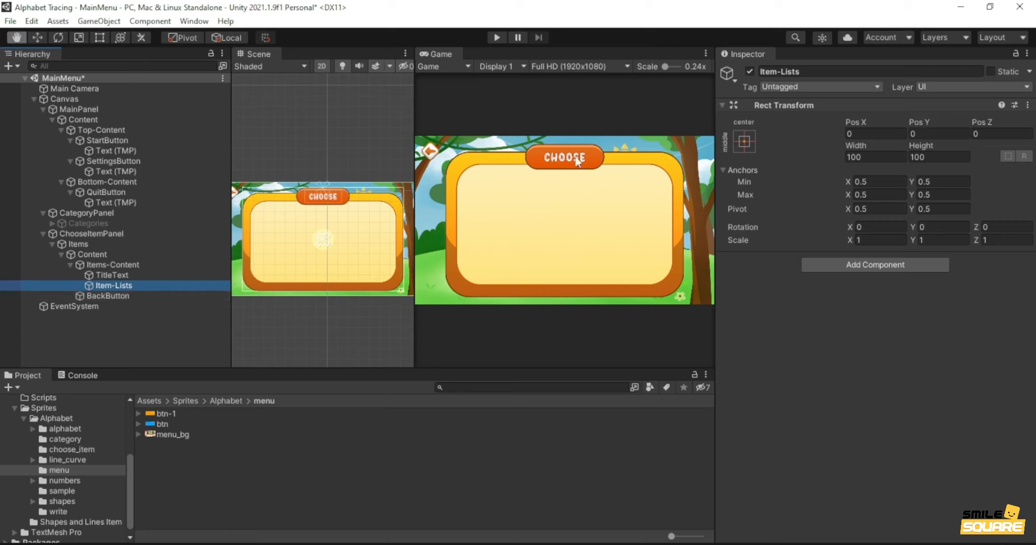
- Stretch Item-Lists in both directions to fill its parent, setting its position along with the anchors
{"action": "left_click", "coordinate": [726, 140], "text": "alt"}
{"action": "left_click", "coordinate": [749, 136], "text": "alt"}
{"action": "left_click", "coordinate": [881, 326], "text": "alt"}
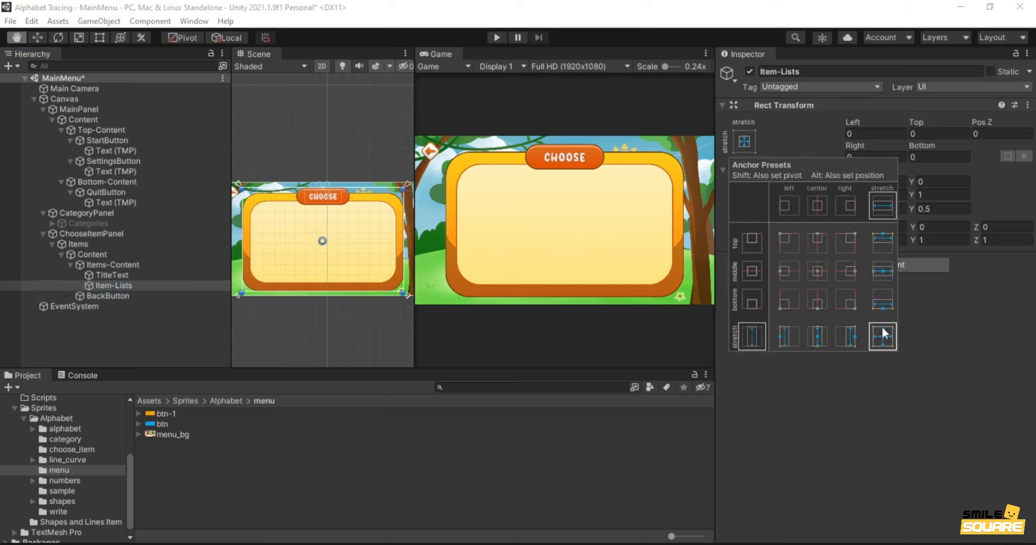
- Set Item-Lists' offsets to Left 145, Top 175.2, Right 145 and Bottom 113, and save the scene
{"action": "left_click", "coordinate": [861, 134]}
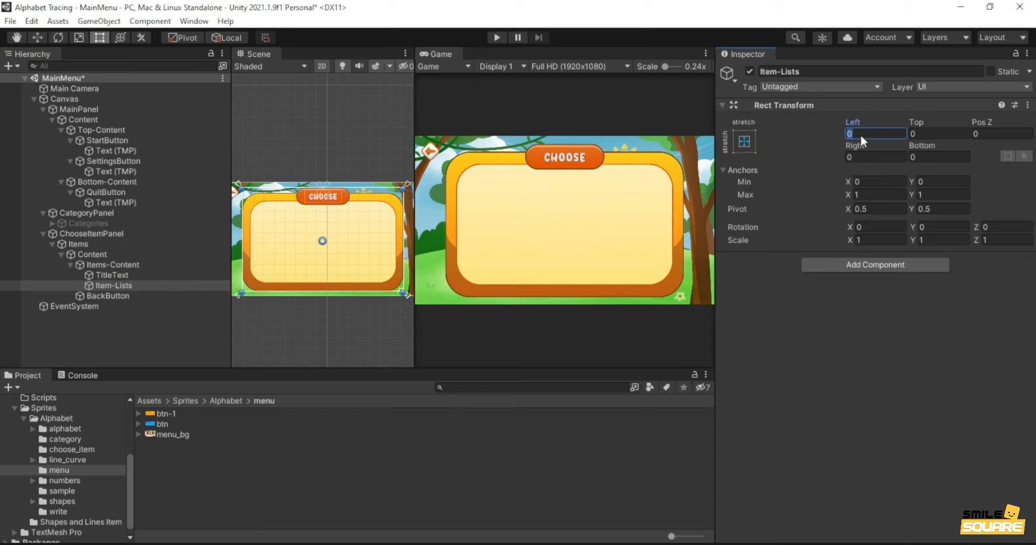
{"action": "type", "text": "145"}
{"action": "key", "text": "Tab"}
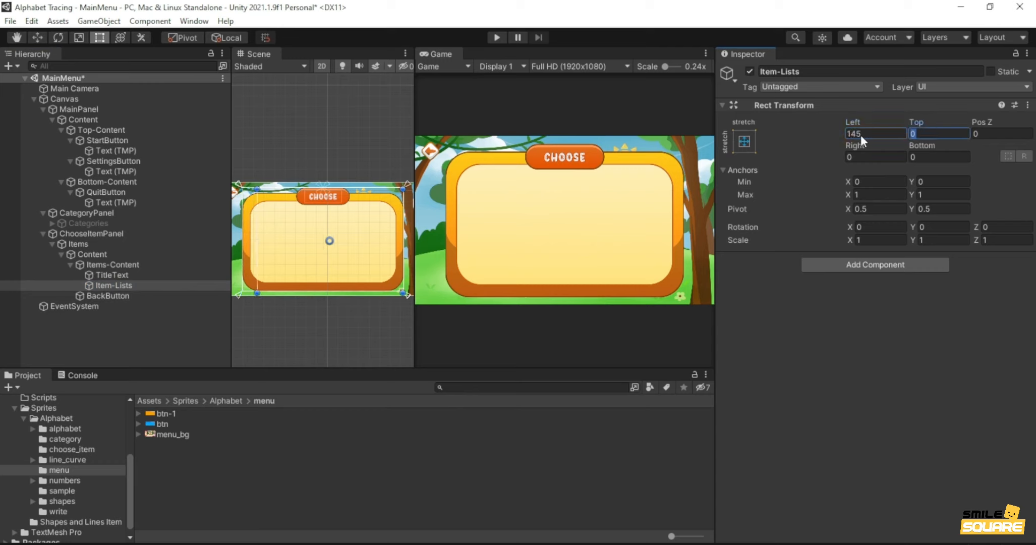
{"action": "type", "text": "175.2"}
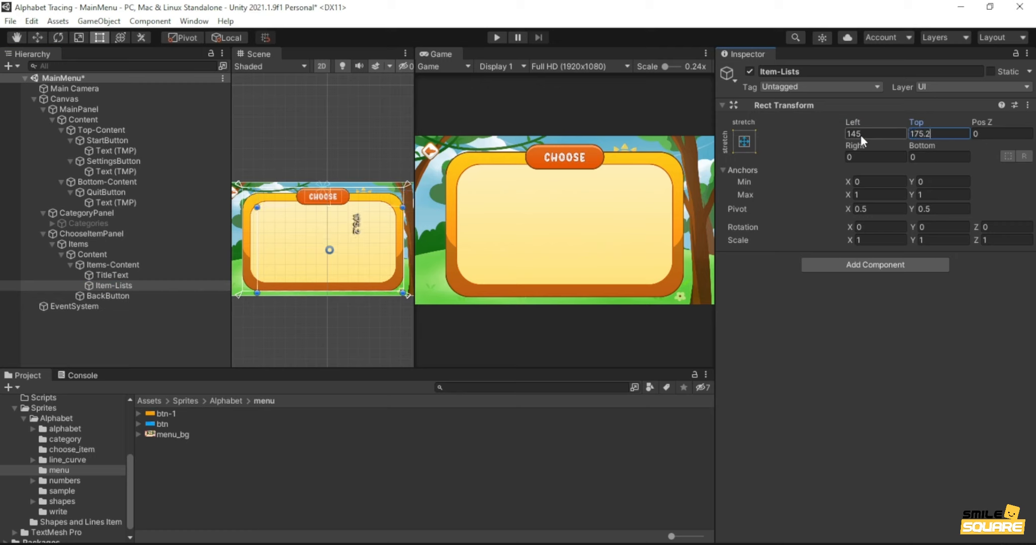
{"action": "key", "text": "Tab"}
{"action": "key", "text": "Tab"}
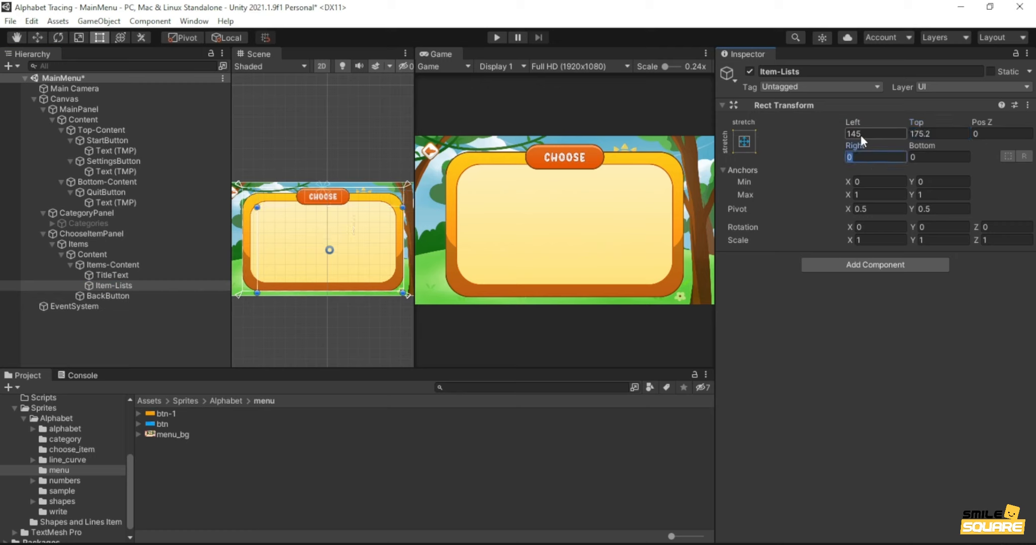
{"action": "type", "text": "145"}
{"action": "left_click", "coordinate": [930, 156]}
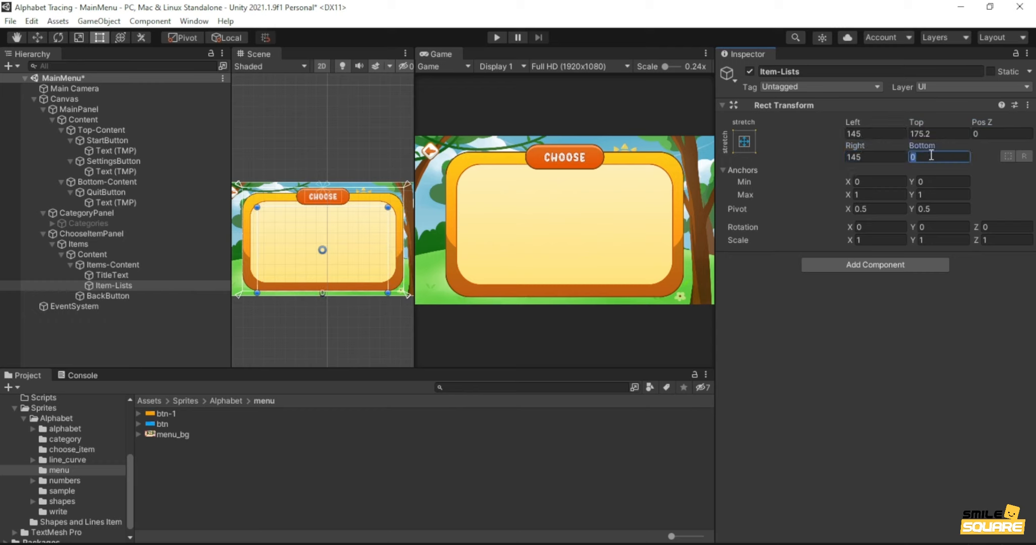
{"action": "type", "text": "113"}
{"action": "key", "text": "ctrl+s"}
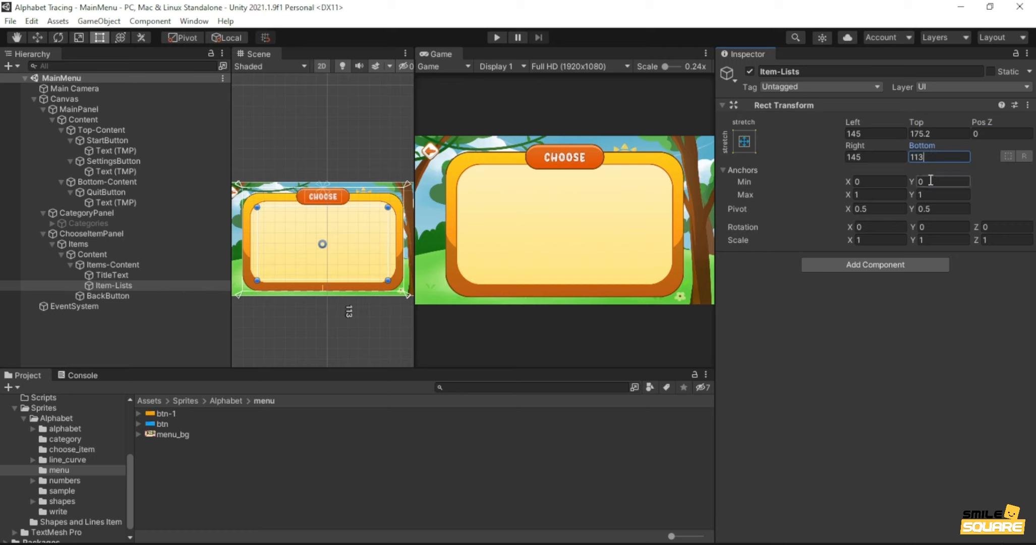
- Add a Grid Layout Group component to Item-Lists
{"action": "left_click", "coordinate": [922, 261]}
{"action": "type", "text": "grid l"}
{"action": "key", "text": "Return"}
- Set the Grid Layout Group's cell size to 160 by 160 and its spacing to 20 by 20
{"action": "left_click", "coordinate": [884, 287]}
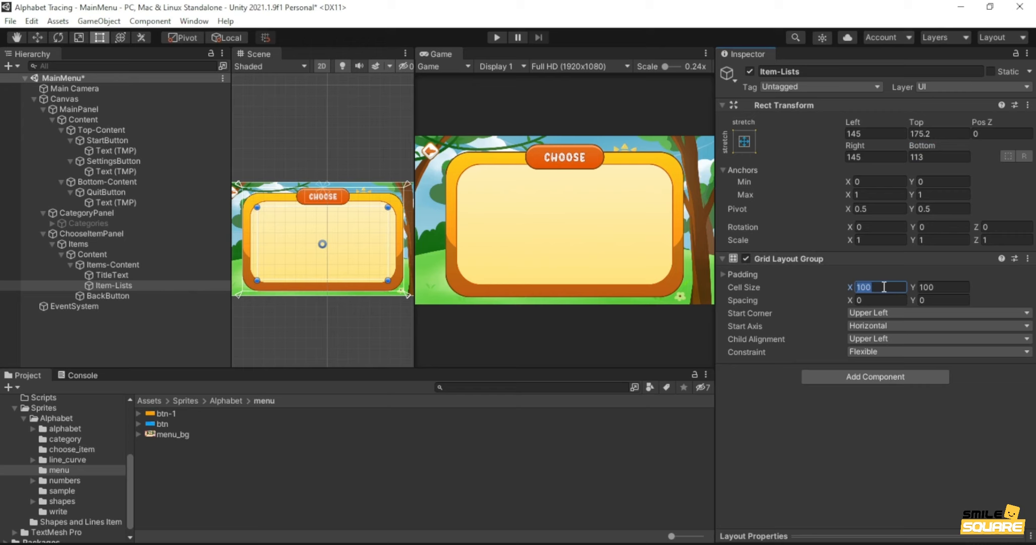
{"action": "type", "text": "160"}
{"action": "key", "text": "Tab"}
{"action": "type", "text": "160"}
{"action": "left_click", "coordinate": [869, 300]}
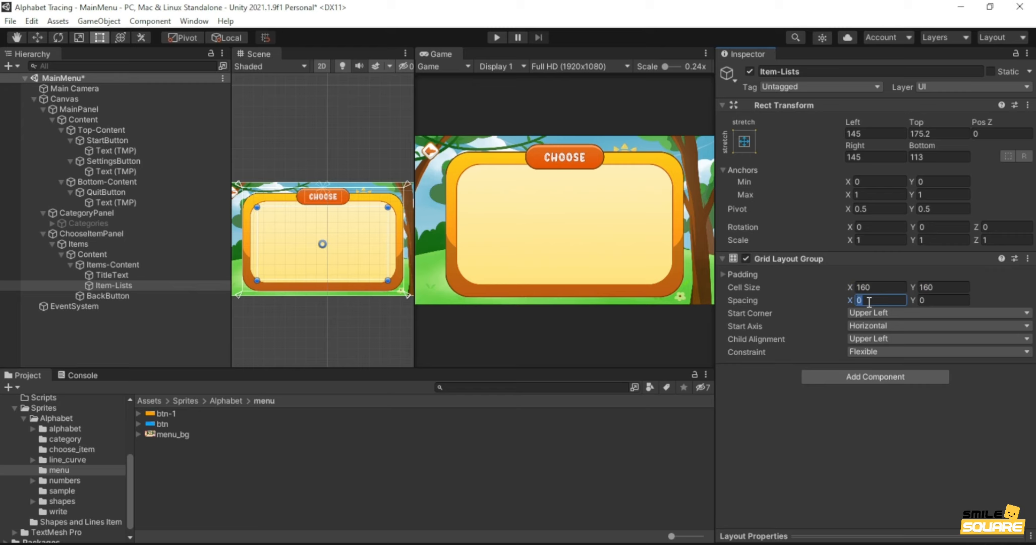
{"action": "type", "text": "20"}
{"action": "key", "text": "Tab"}
{"action": "type", "text": "20"}
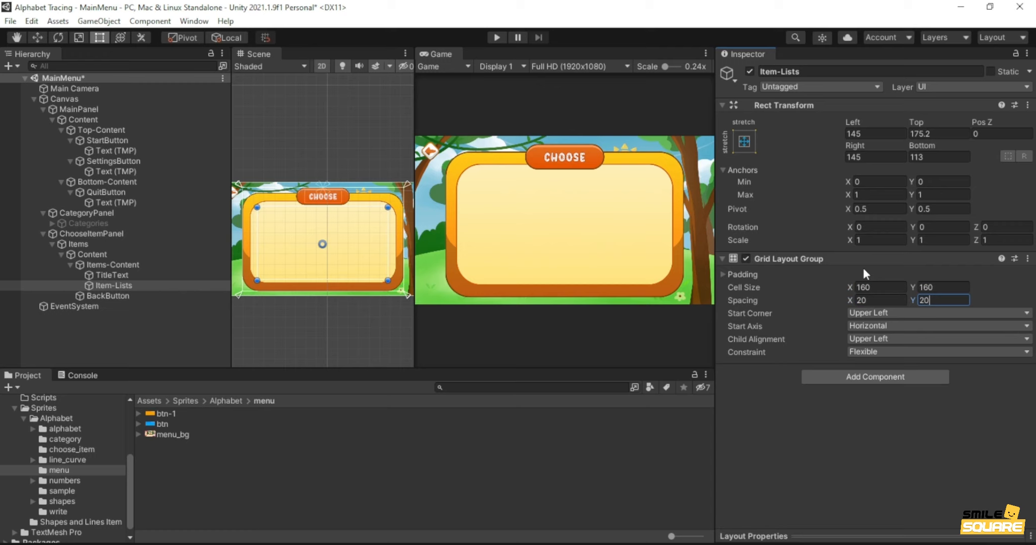
- Create a UI button as a child of Item-Lists and name it Item_TextBased
{"action": "right_click", "coordinate": [138, 284]}
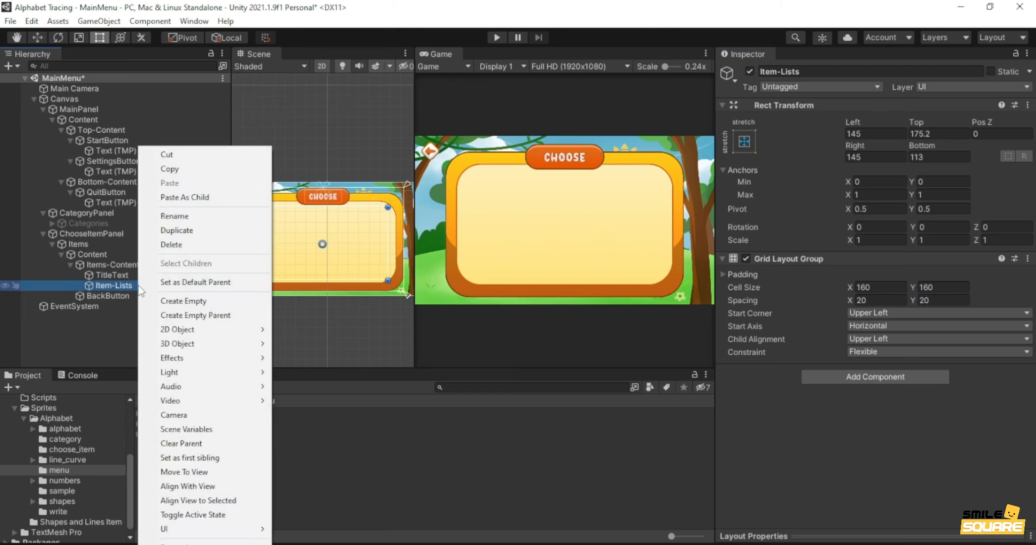
{"action": "mouse_move", "coordinate": [166, 528]}
{"action": "left_click", "coordinate": [325, 371]}
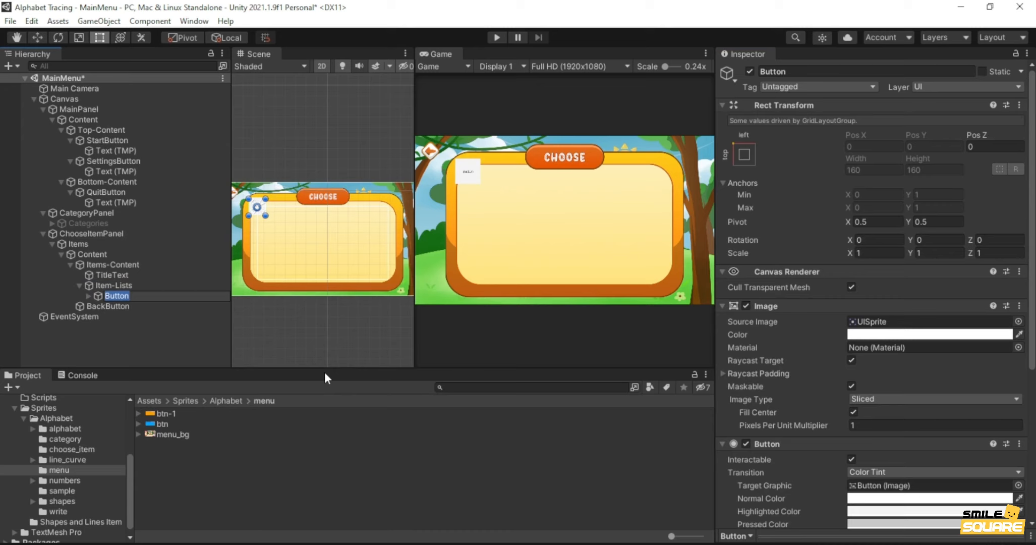
{"action": "type", "text": "Item_TextBased"}
{"action": "key", "text": "Return"}
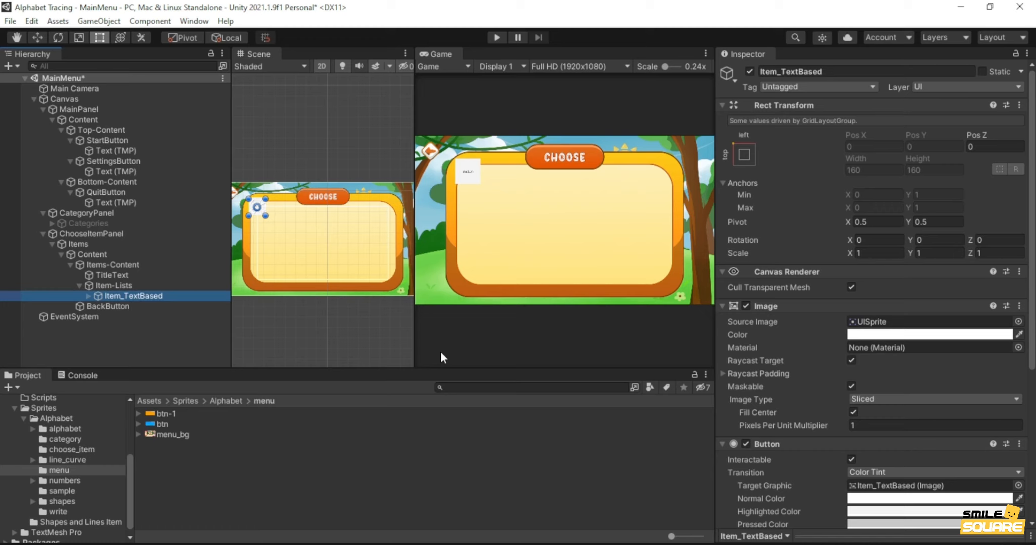
- Set the source image of Item_TextBased to the item sprite
{"action": "left_click", "coordinate": [744, 154]}
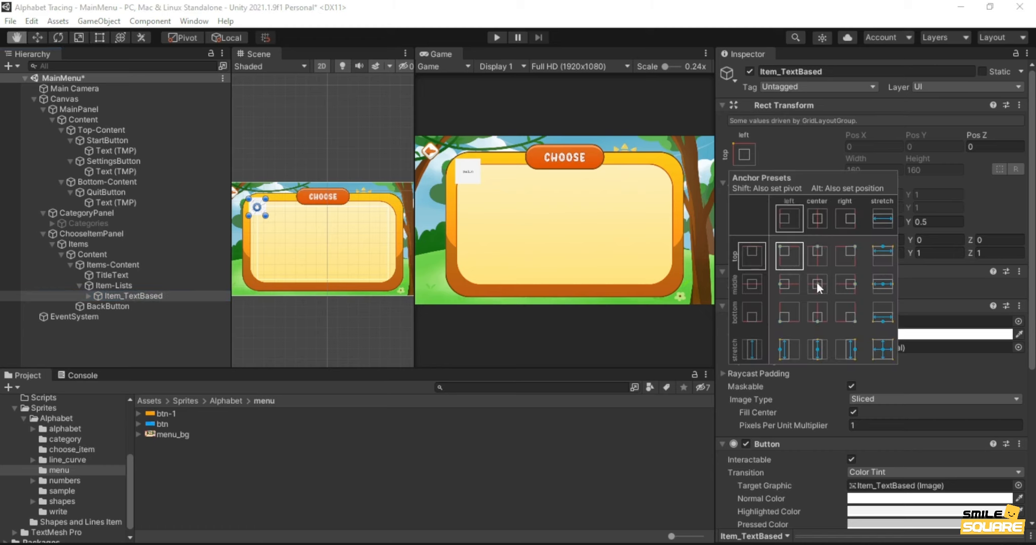
{"action": "left_click", "coordinate": [1019, 322]}
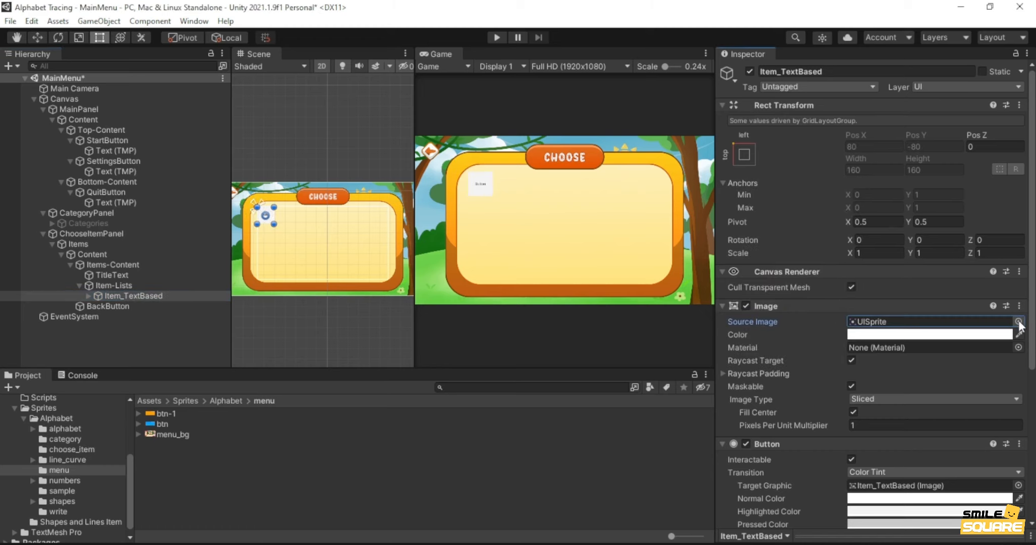
{"action": "left_click", "coordinate": [1019, 321]}
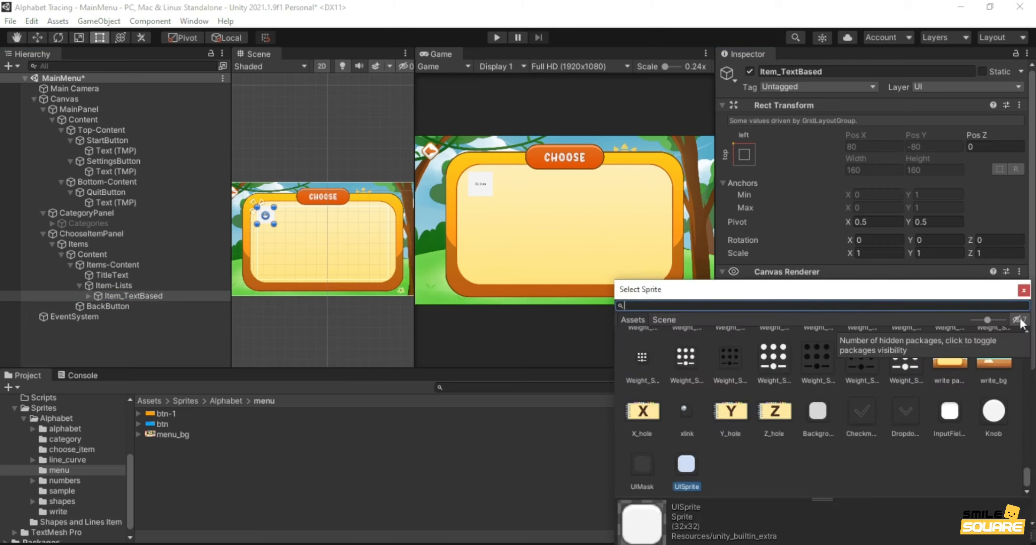
{"action": "type", "text": "item"}
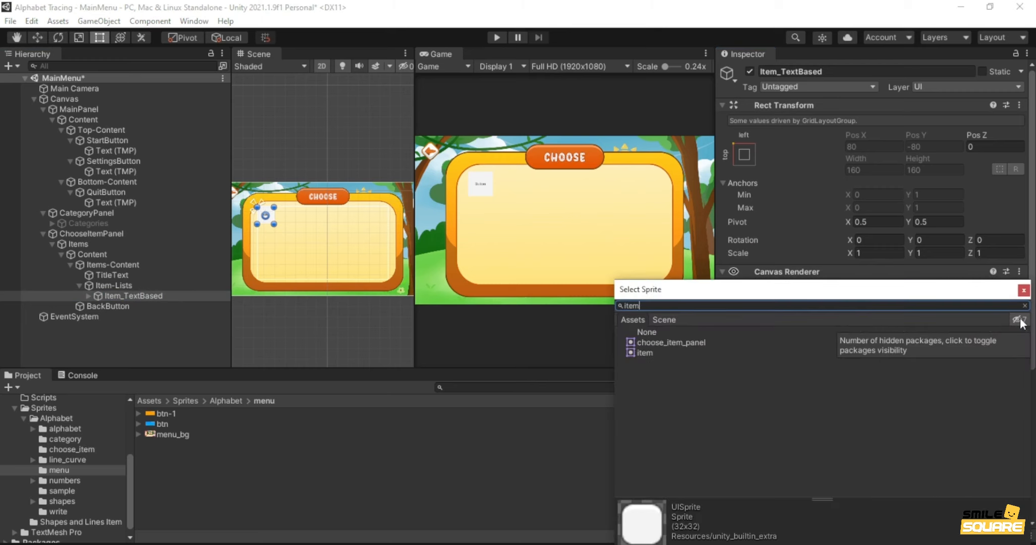
{"action": "key", "text": "Down"}
{"action": "key", "text": "Down"}
{"action": "key", "text": "Return"}
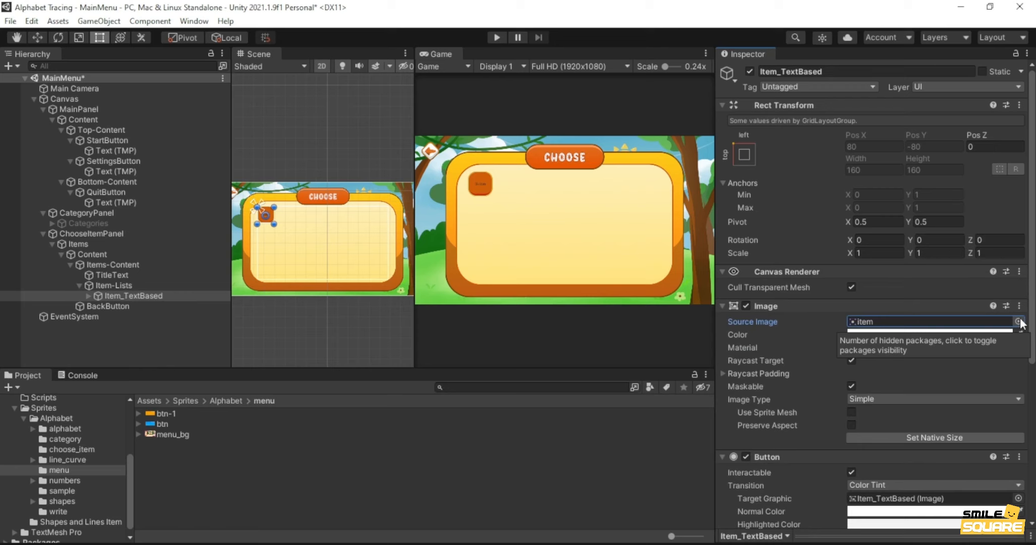
- Set the font asset of Item_TextBased's child text to Say Comic SDF
{"action": "left_click", "coordinate": [88, 296]}
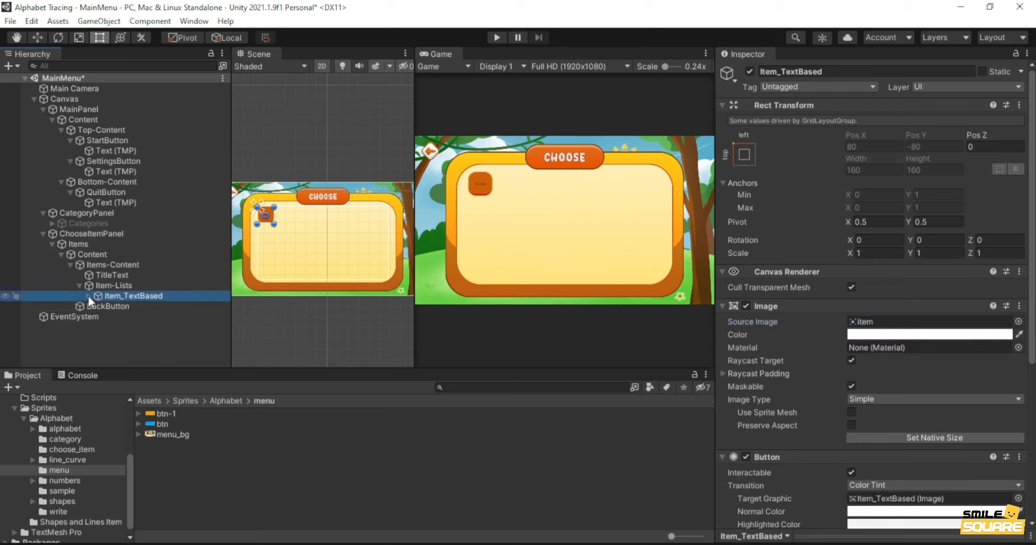
{"action": "left_click", "coordinate": [128, 305]}
{"action": "scroll", "coordinate": [783, 350], "scroll_direction": "down", "scroll_amount": 5}
{"action": "scroll", "coordinate": [956, 323], "scroll_direction": "up", "scroll_amount": 3}
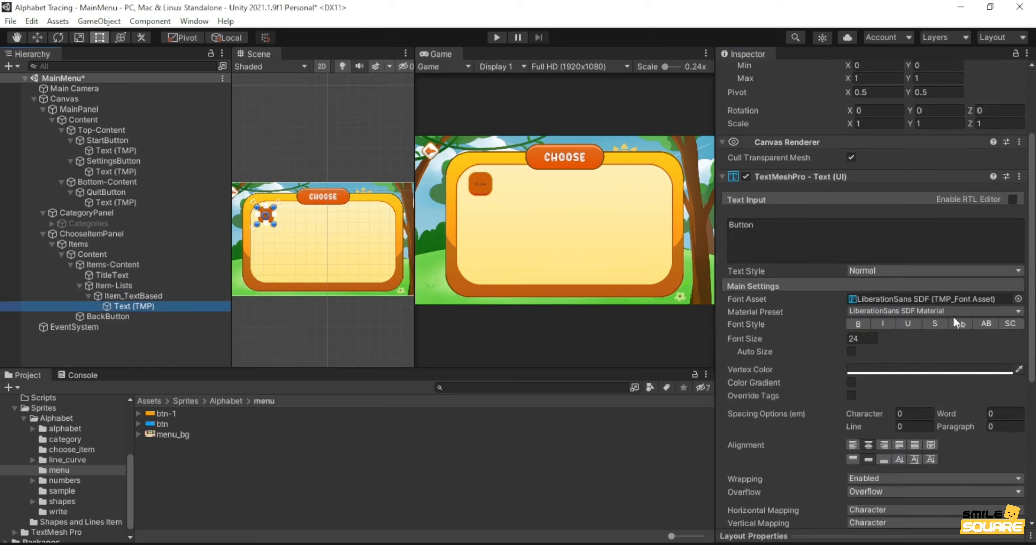
{"action": "left_click", "coordinate": [1020, 302]}
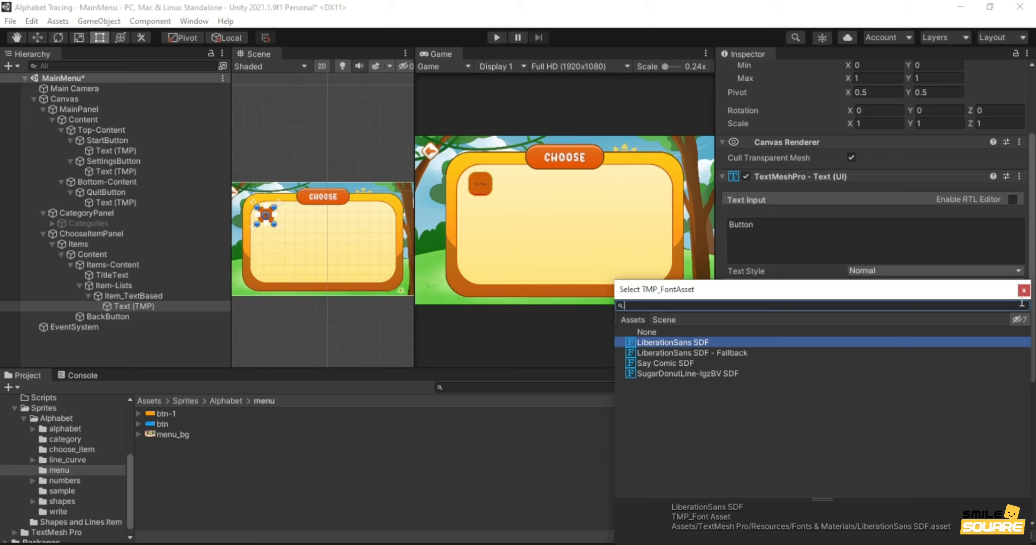
{"action": "left_click", "coordinate": [686, 363]}
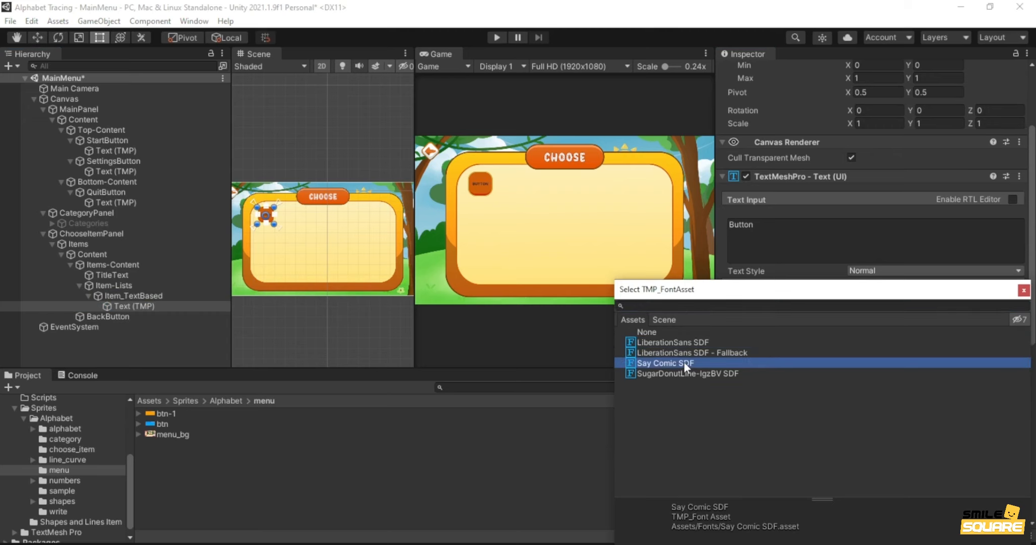
{"action": "double_click", "coordinate": [685, 363]}
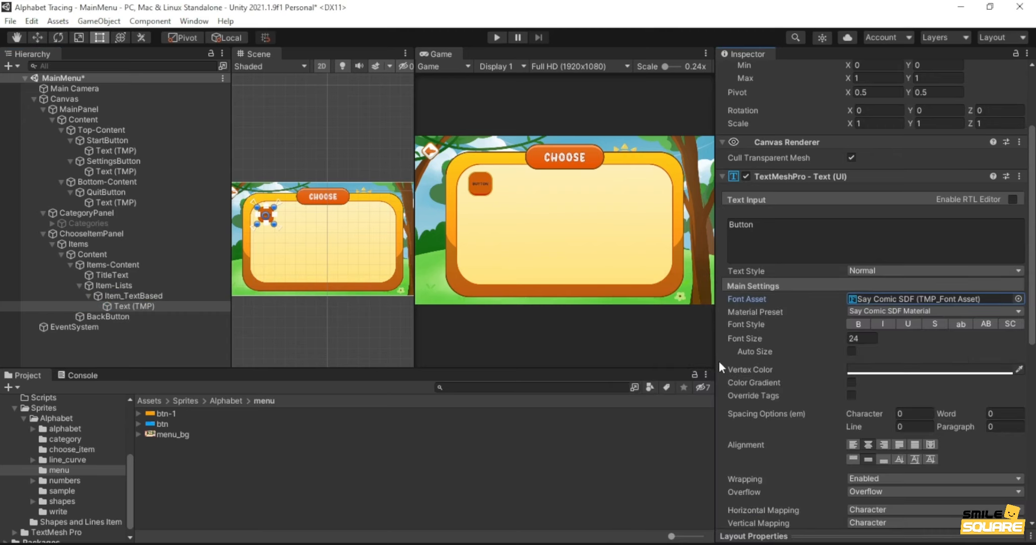
- Style the item's text as bold uppercase in white, with Auto Size enabled and a maximum size of 100
{"action": "left_click", "coordinate": [984, 324]}
{"action": "left_click", "coordinate": [852, 351]}
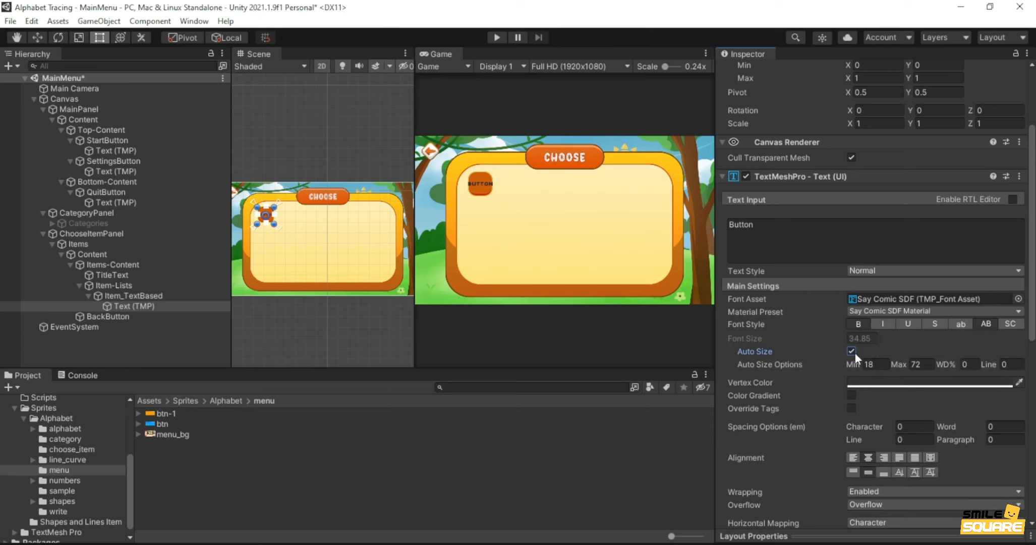
{"action": "left_click", "coordinate": [918, 363]}
{"action": "type", "text": "100"}
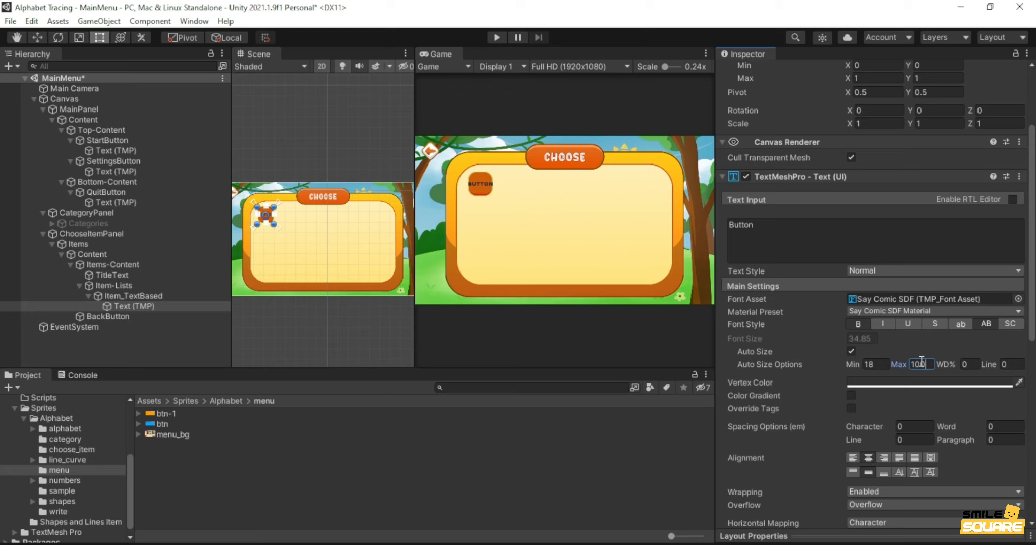
{"action": "left_click", "coordinate": [899, 383]}
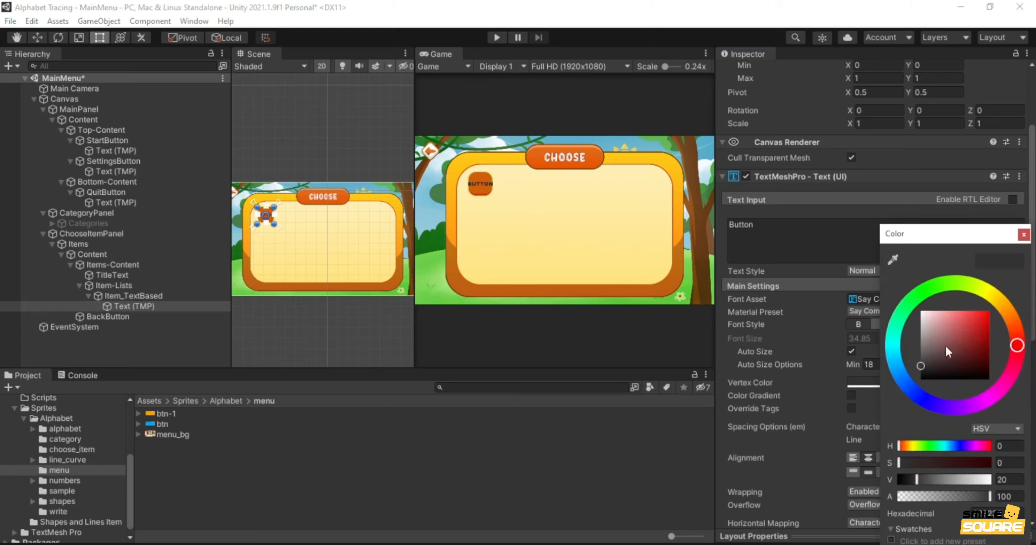
{"action": "left_click", "coordinate": [1023, 234]}
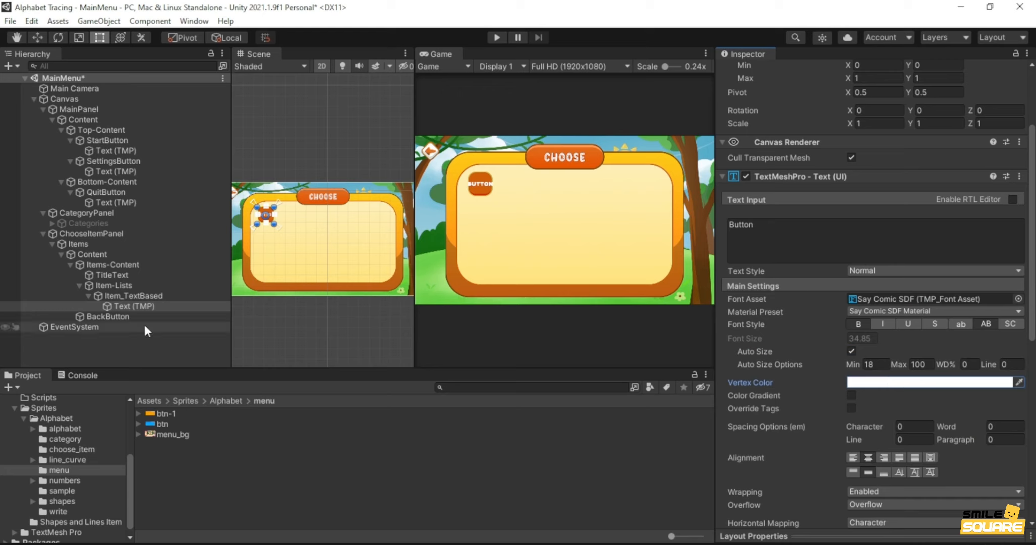
- Duplicate Item_TextBased and name the copy Item_ImageBased
{"action": "left_click", "coordinate": [136, 295]}
{"action": "key", "text": "ctrl+d"}
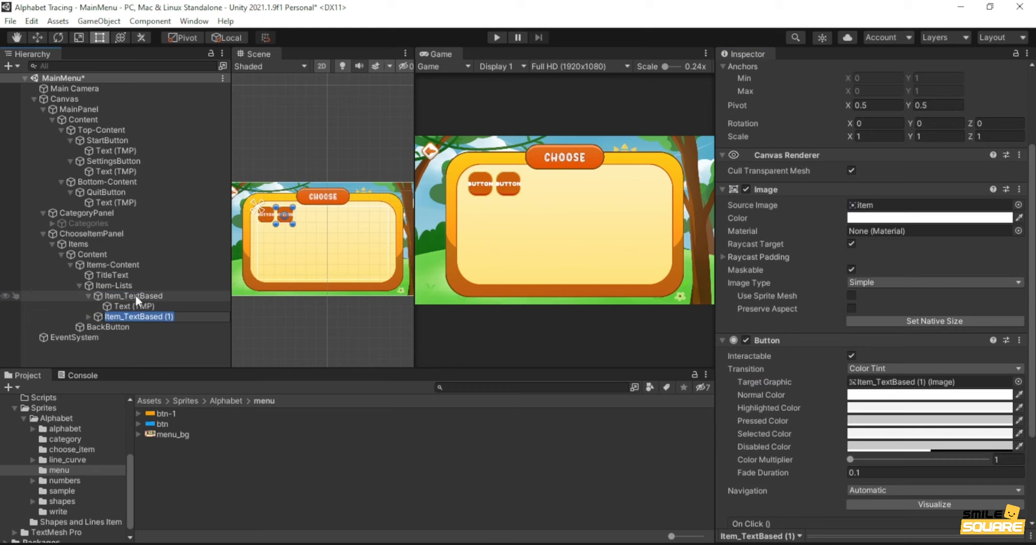
{"action": "key", "text": "BackSpace"}
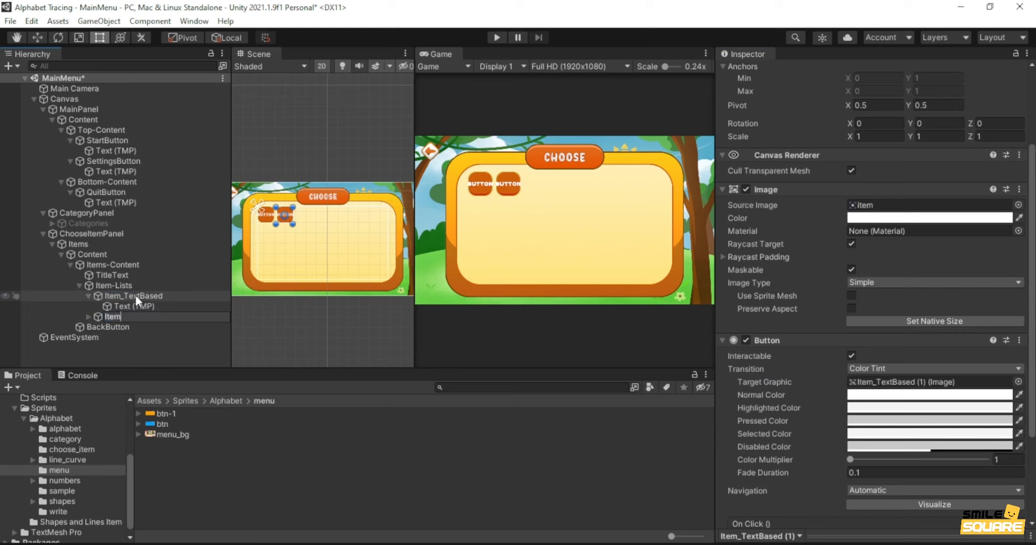
{"action": "type", "text": "Item_ImageBased"}
{"action": "key", "text": "Return"}
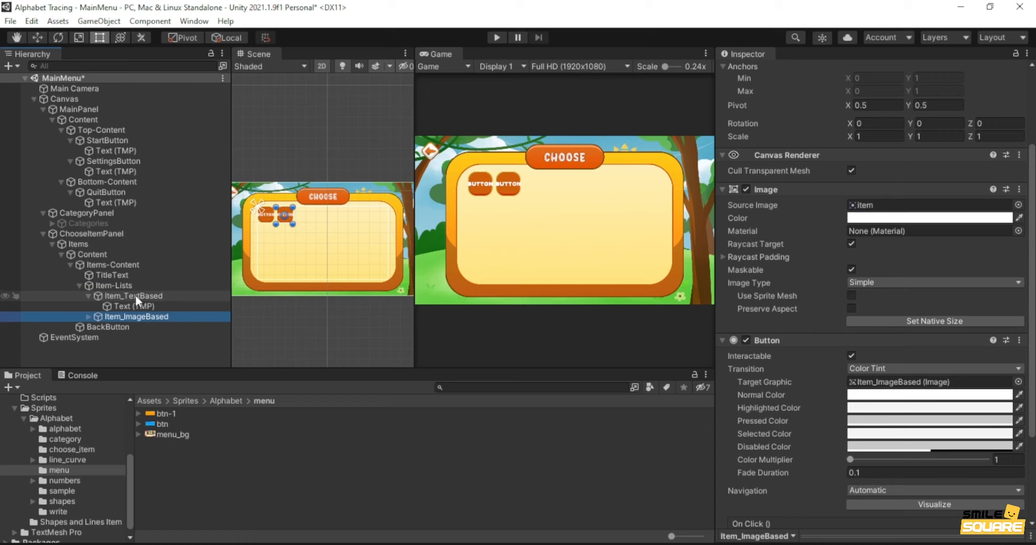
- Replace the text child of Item_ImageBased with a UI Image
{"action": "left_click", "coordinate": [90, 316]}
{"action": "left_click", "coordinate": [121, 329]}
{"action": "key", "text": "Delete"}
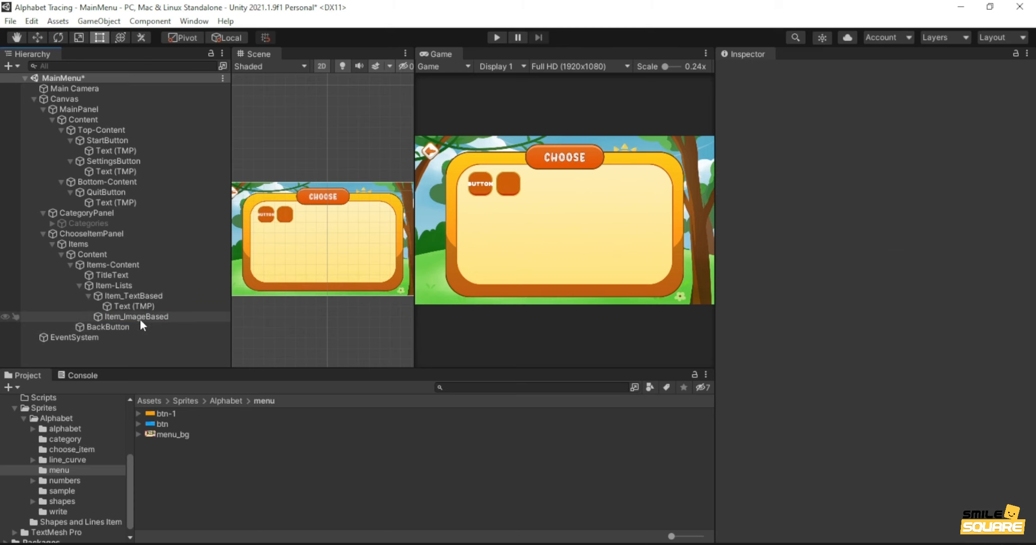
{"action": "right_click", "coordinate": [140, 318]}
{"action": "mouse_move", "coordinate": [194, 534]}
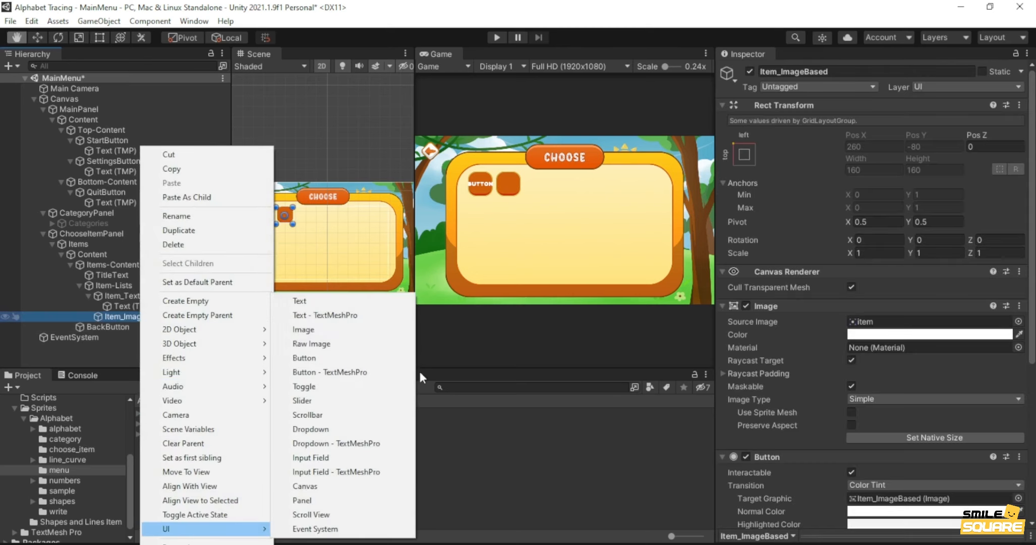
{"action": "left_click", "coordinate": [324, 331]}
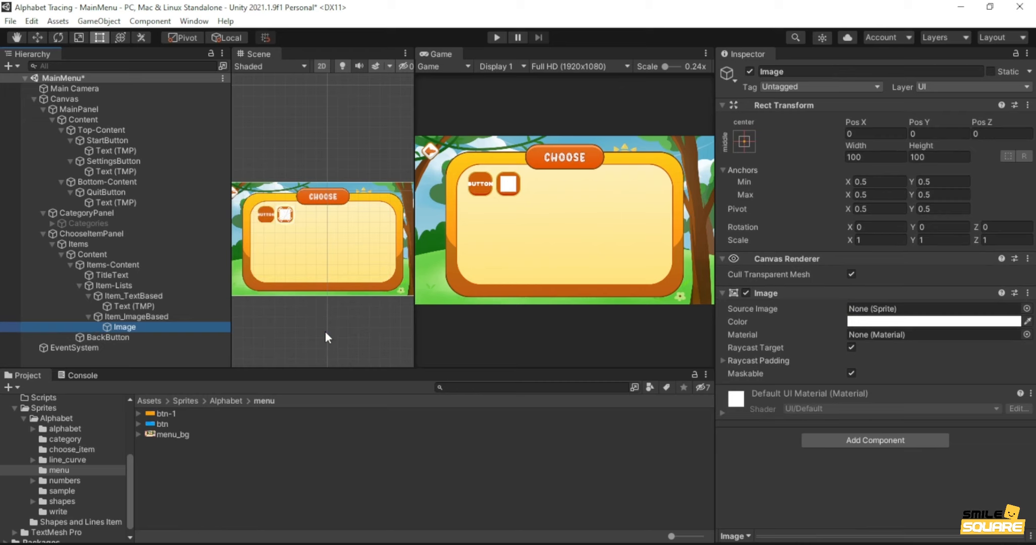
- Create a folder named Prefabs in the project's Assets folder
{"action": "scroll", "coordinate": [45, 473], "scroll_direction": "up", "scroll_amount": 5}
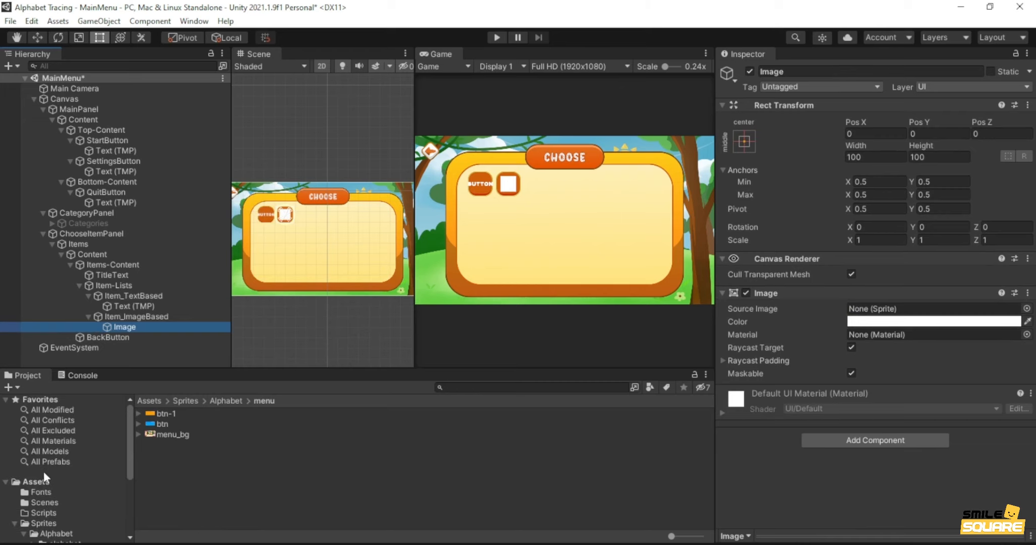
{"action": "left_click", "coordinate": [44, 485]}
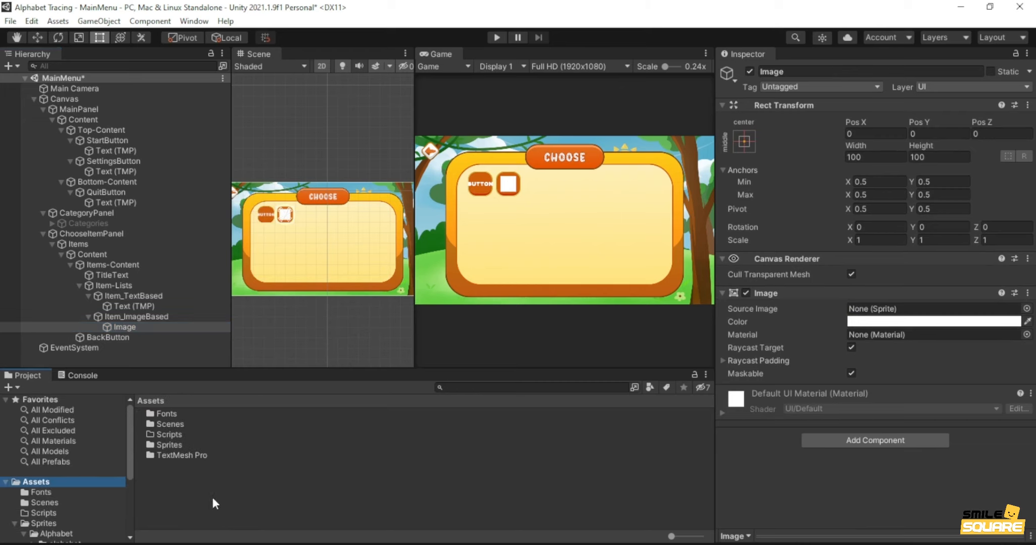
{"action": "right_click", "coordinate": [179, 503]}
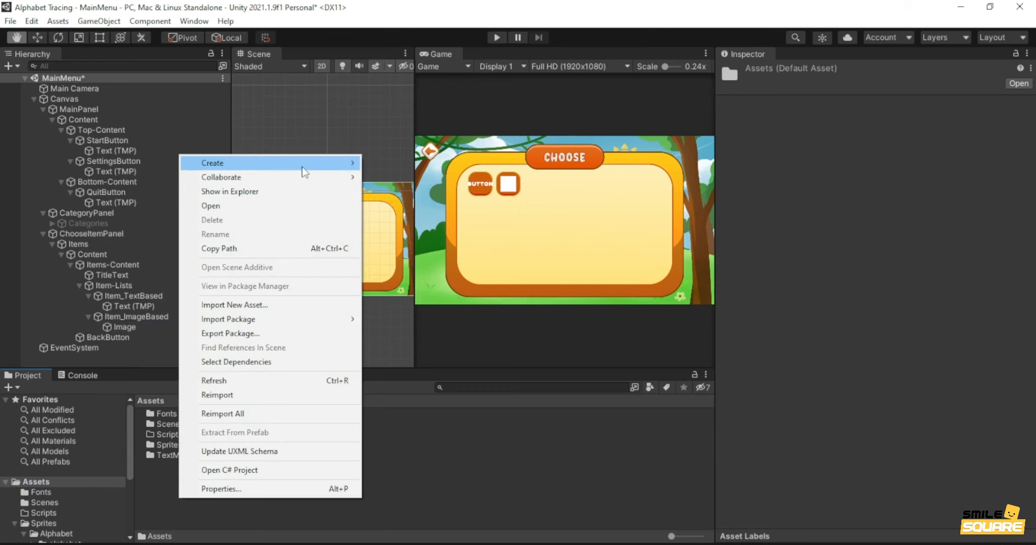
{"action": "mouse_move", "coordinate": [302, 166]}
{"action": "left_click", "coordinate": [411, 19]}
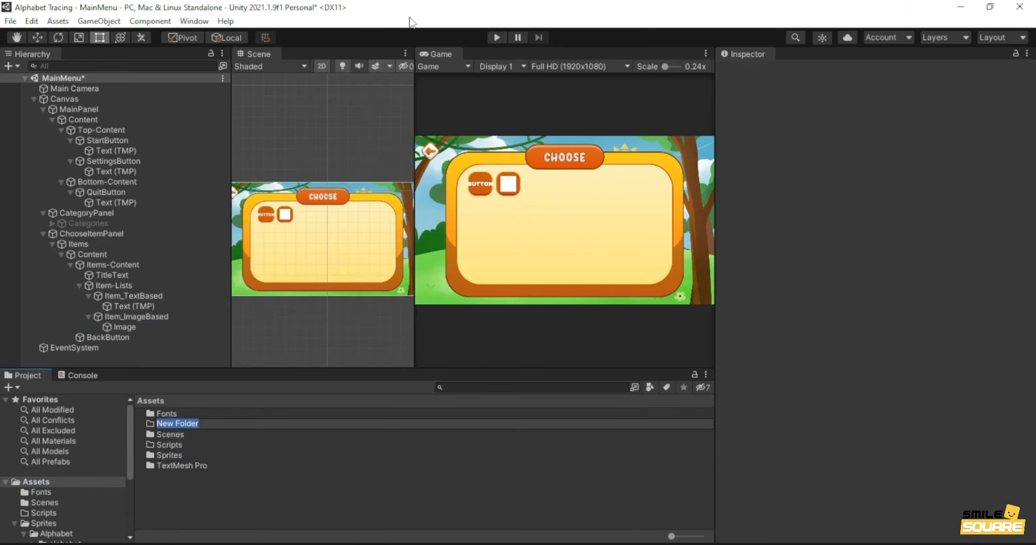
{"action": "type", "text": "Prefabs"}
{"action": "key", "text": "Return"}
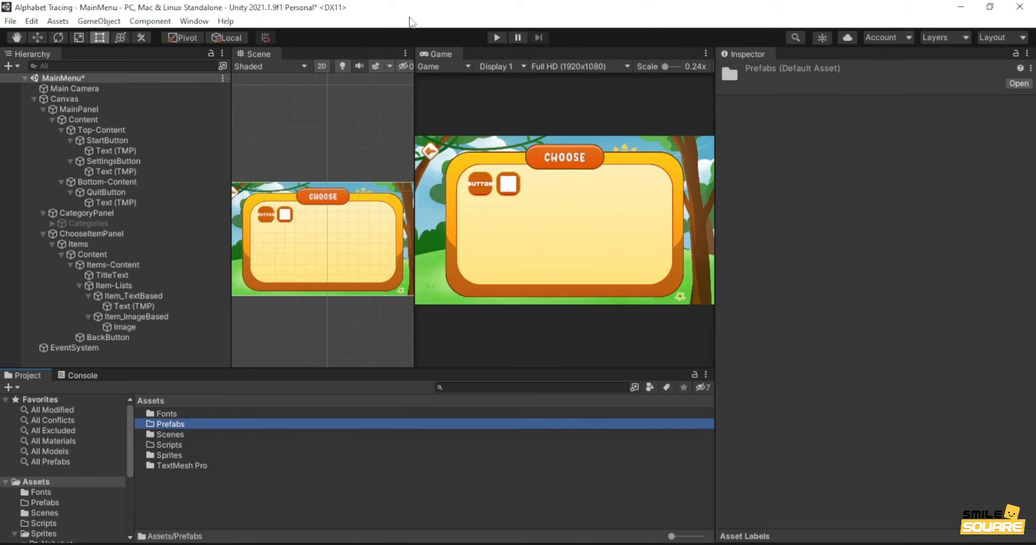
- Save Item_TextBased and Item_ImageBased as prefabs in the Prefabs folder
{"action": "double_click", "coordinate": [161, 424]}
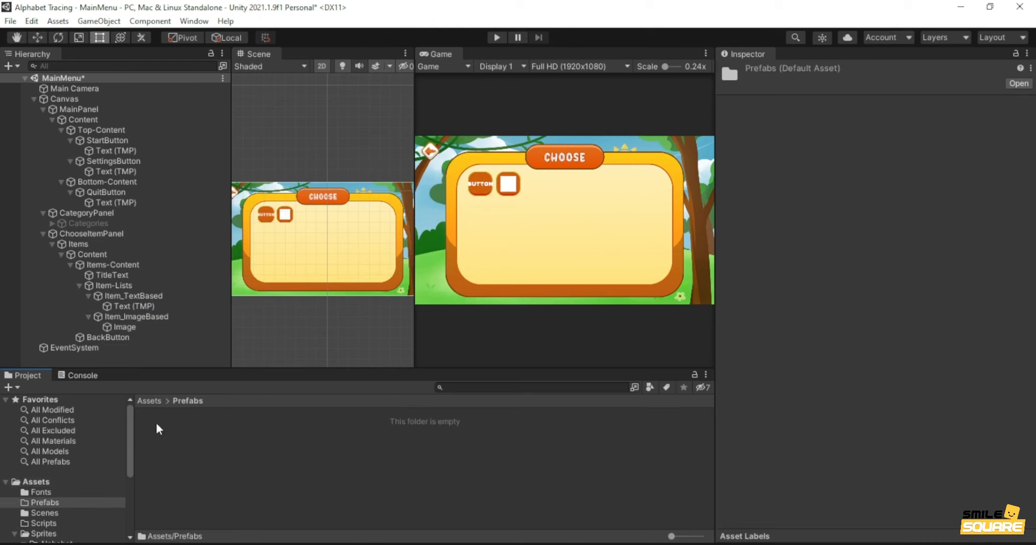
{"action": "left_click", "coordinate": [128, 295]}
{"action": "left_click", "coordinate": [132, 318], "text": "ctrl"}
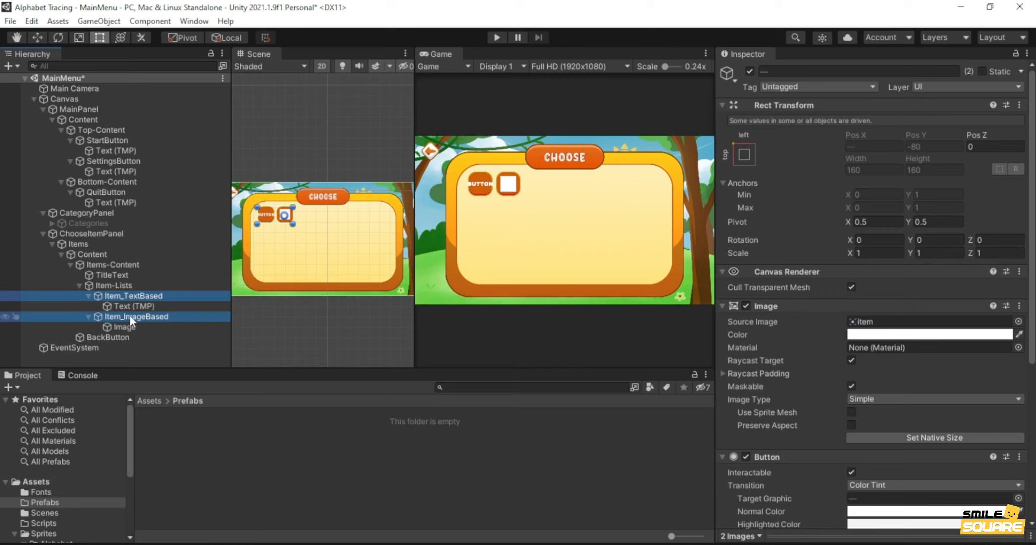
{"action": "left_click", "coordinate": [126, 295]}
{"action": "left_click_drag", "start_coordinate": [126, 296], "coordinate": [177, 434]}
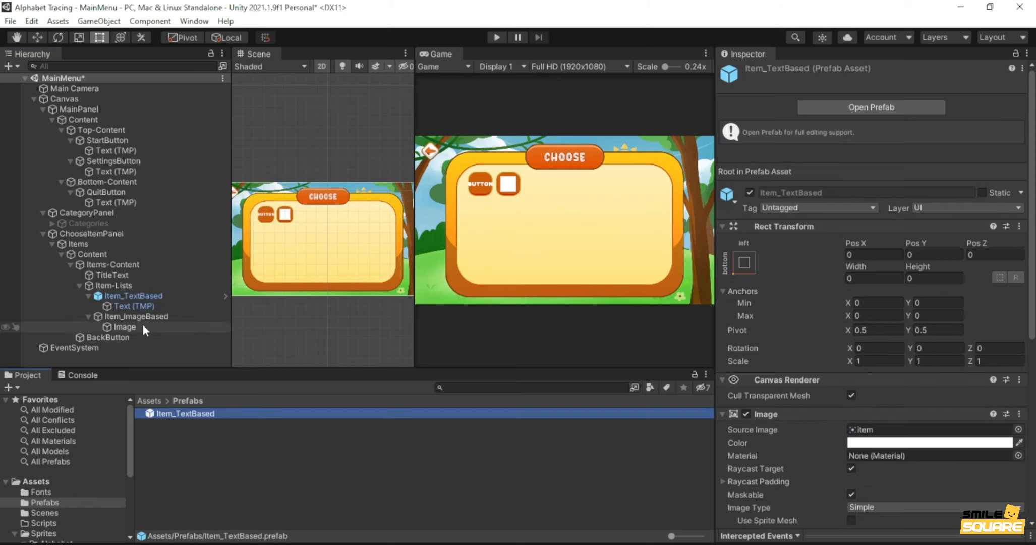
{"action": "left_click_drag", "start_coordinate": [140, 315], "coordinate": [231, 492]}
- Delete the Item_TextBased and Item_ImageBased instances from Item-Lists in the scene
{"action": "left_click", "coordinate": [126, 295]}
{"action": "left_click", "coordinate": [119, 316], "text": "ctrl"}
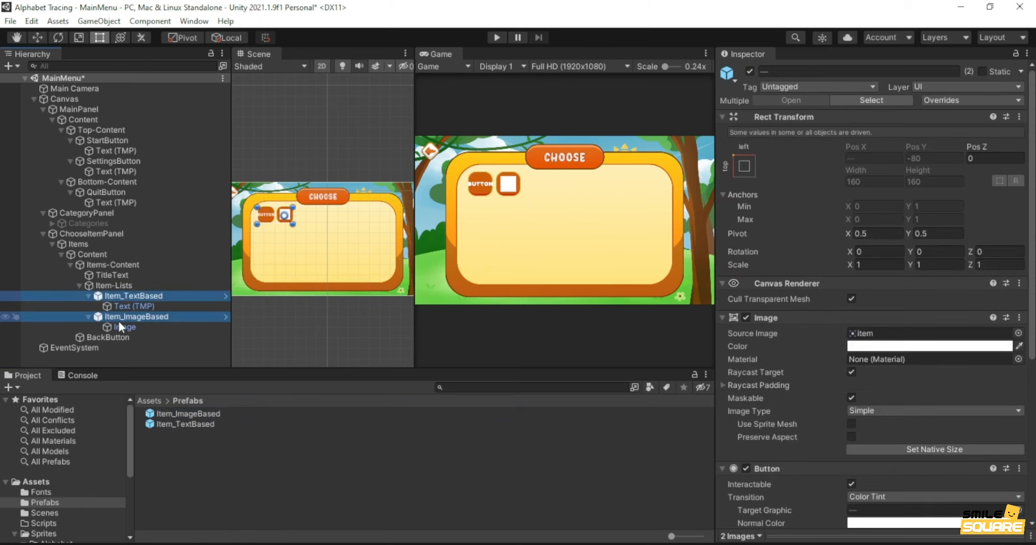
{"action": "key", "text": "Delete"}
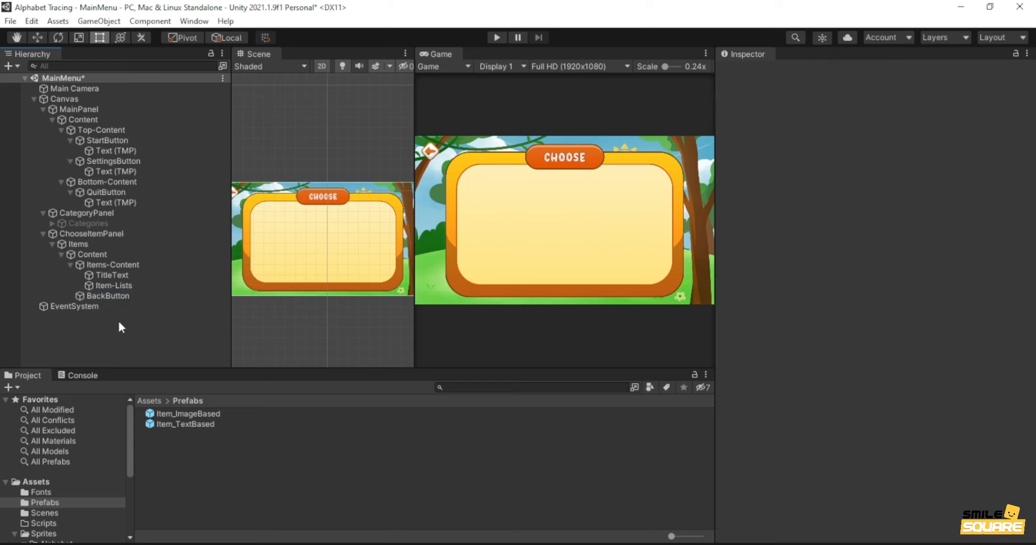
- Deactivate the Items object and collapse ChooseItemPanel in the hierarchy
{"action": "left_click", "coordinate": [83, 244]}
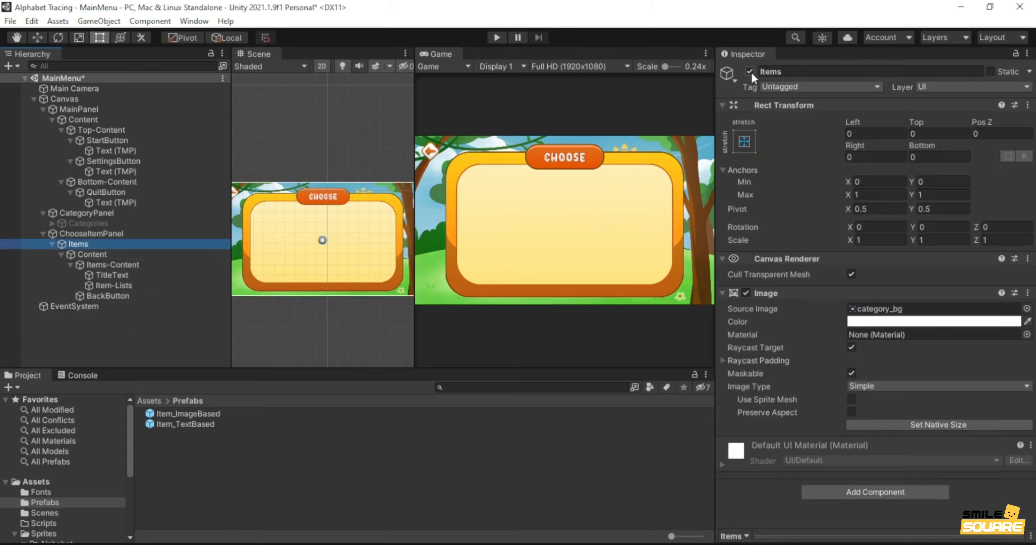
{"action": "left_click", "coordinate": [750, 73]}
{"action": "left_click", "coordinate": [43, 233]}
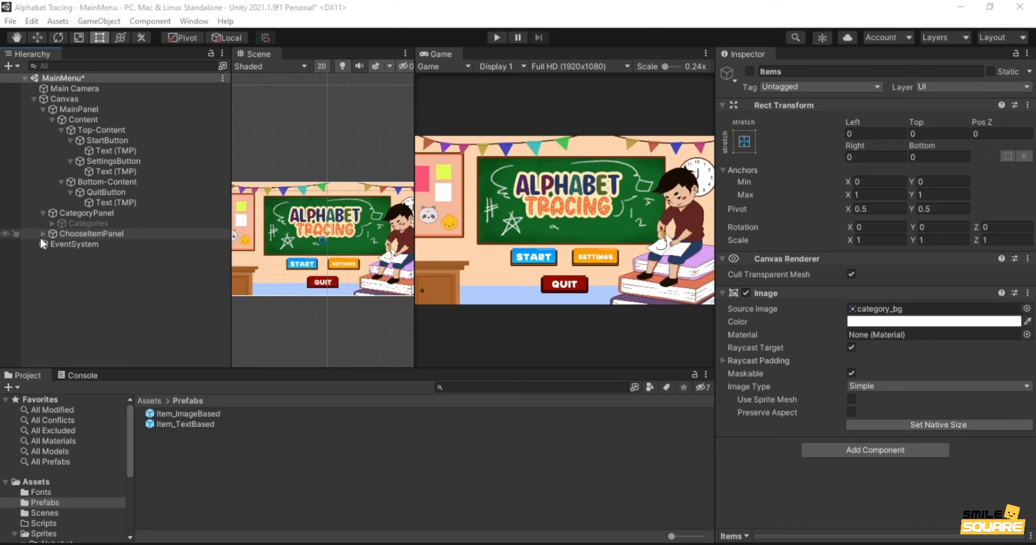
- Create an empty child object under Canvas and name it SettingsPanel
{"action": "right_click", "coordinate": [96, 99]}
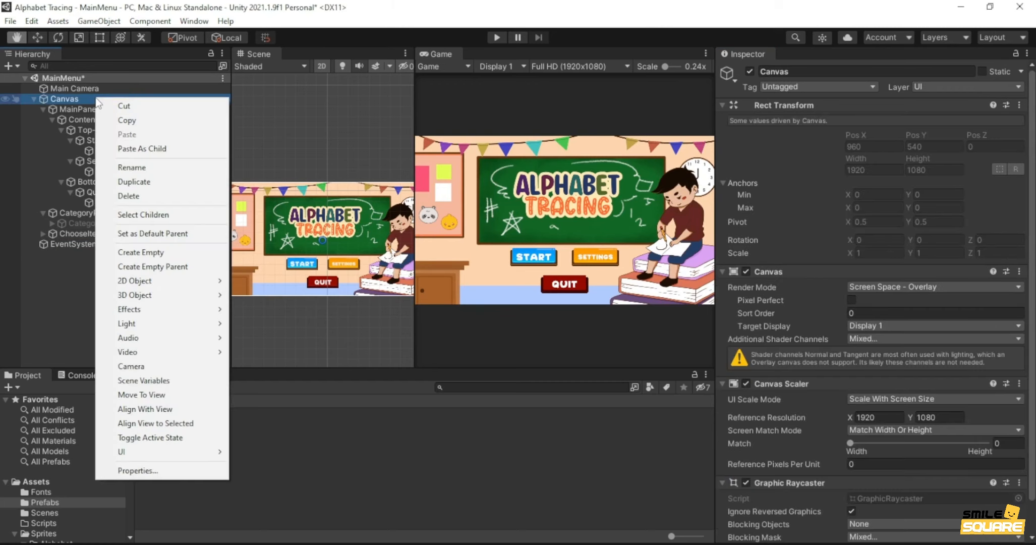
{"action": "left_click", "coordinate": [127, 253]}
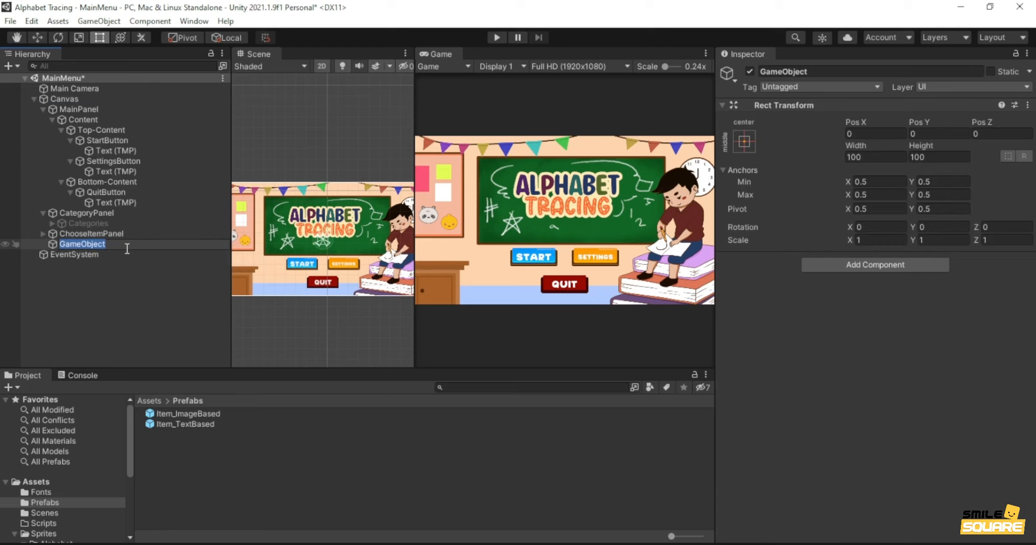
{"action": "type", "text": "SettingsPanel"}
{"action": "key", "text": "Return"}
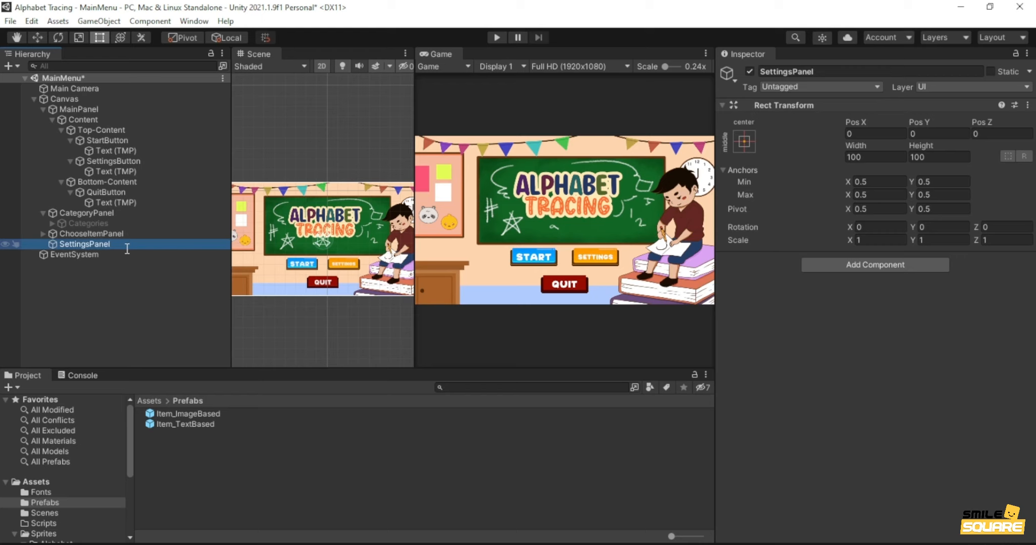
- Stretch SettingsPanel in both directions so it fills the whole Canvas, setting its position along with the anchors
{"action": "left_click", "coordinate": [743, 140]}
{"action": "left_click", "coordinate": [882, 337], "text": "alt"}
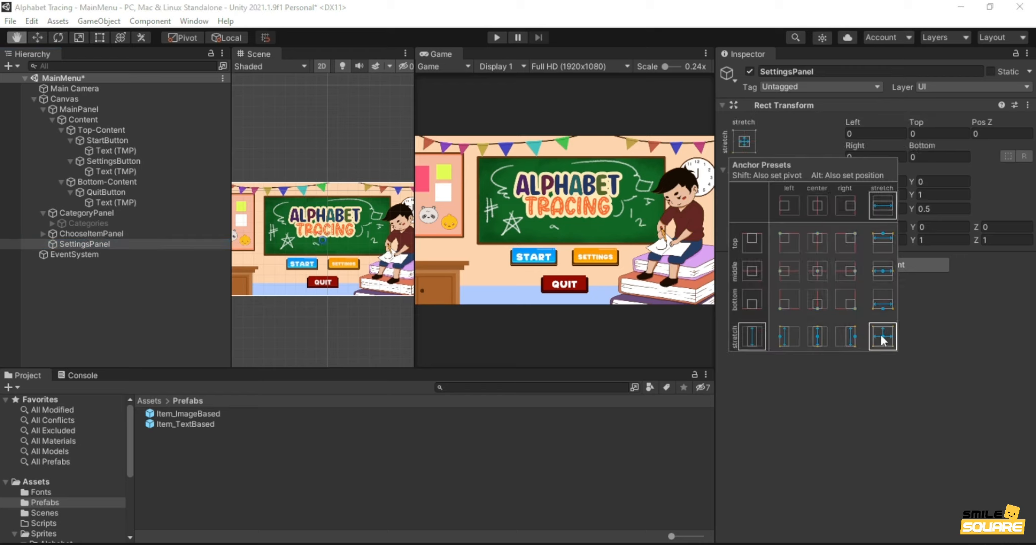
{"action": "left_click", "coordinate": [948, 345]}
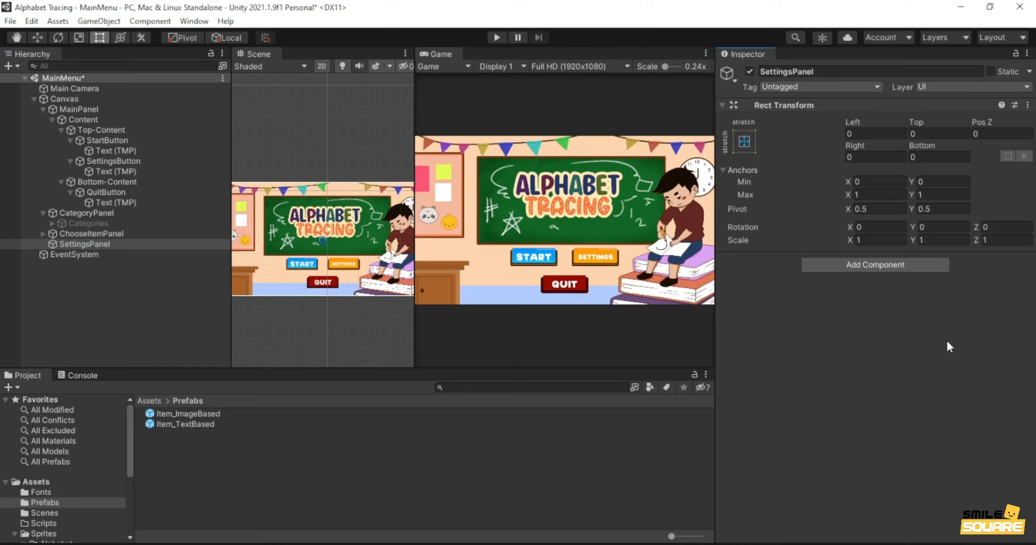
- Add a UI Image as a child of SettingsPanel and name it Background
{"action": "right_click", "coordinate": [82, 243]}
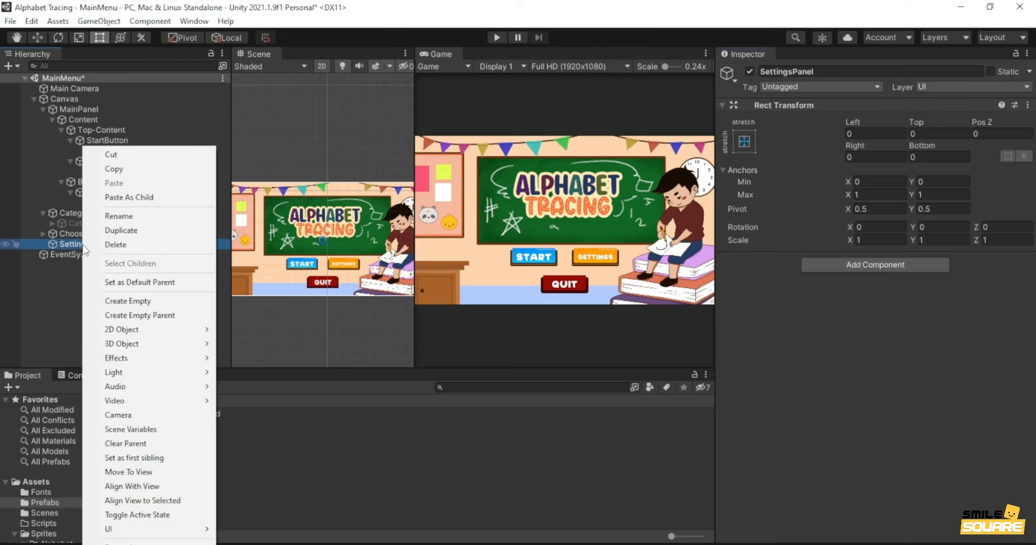
{"action": "mouse_move", "coordinate": [151, 529]}
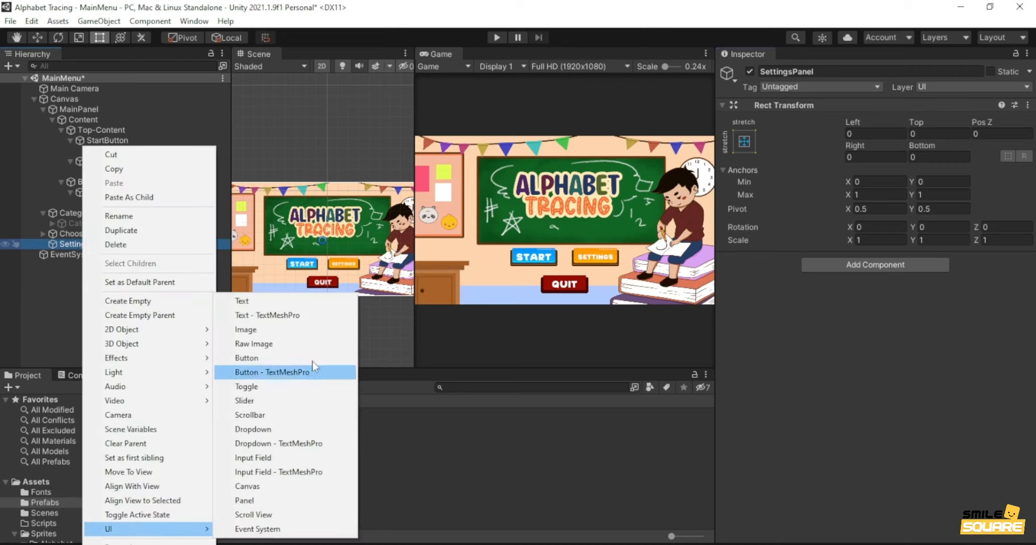
{"action": "left_click", "coordinate": [253, 330]}
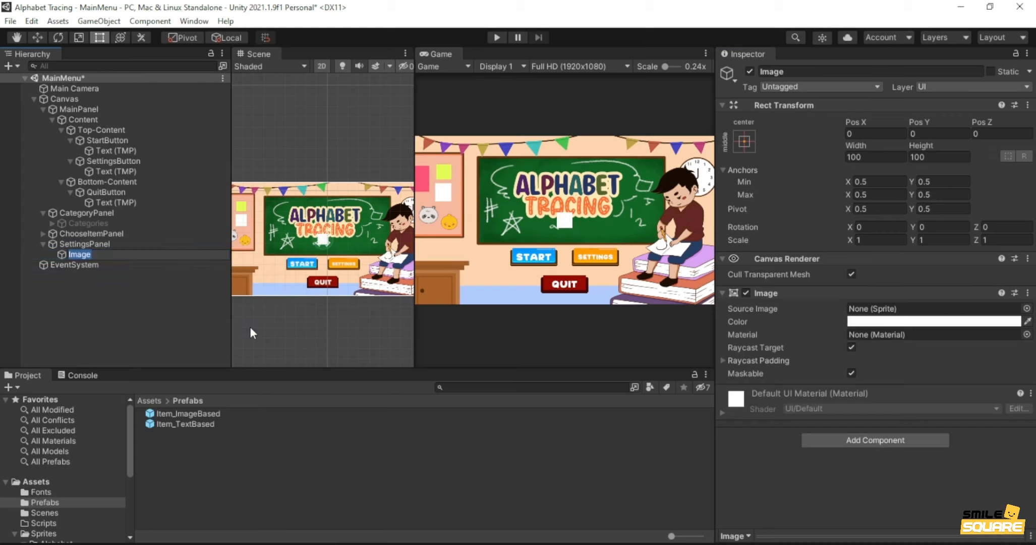
{"action": "type", "text": "Background"}
{"action": "key", "text": "Return"}
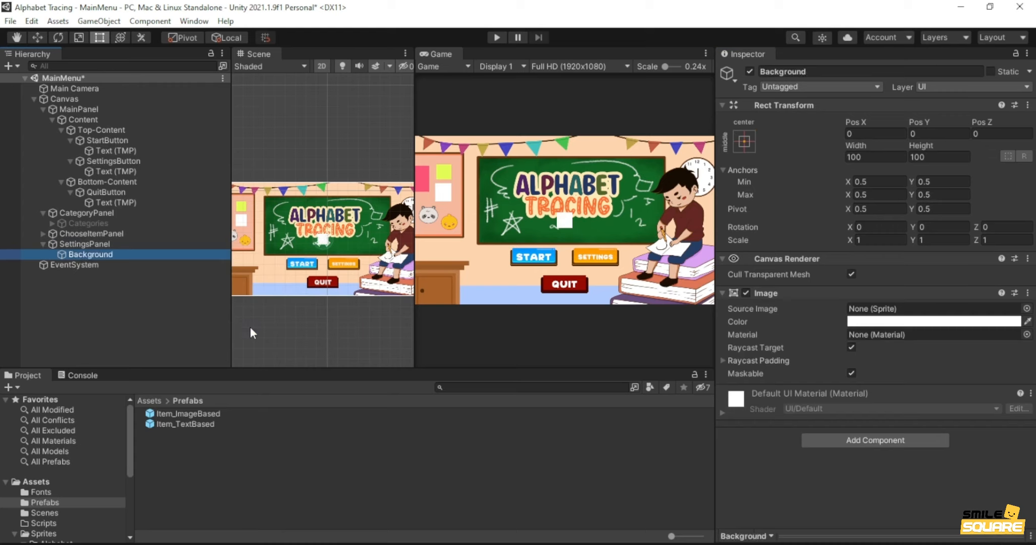
- Anchor Background to stretch both ways and fill the entire SettingsPanel
{"action": "left_click", "coordinate": [744, 141]}
{"action": "left_click", "coordinate": [882, 335], "text": "alt"}
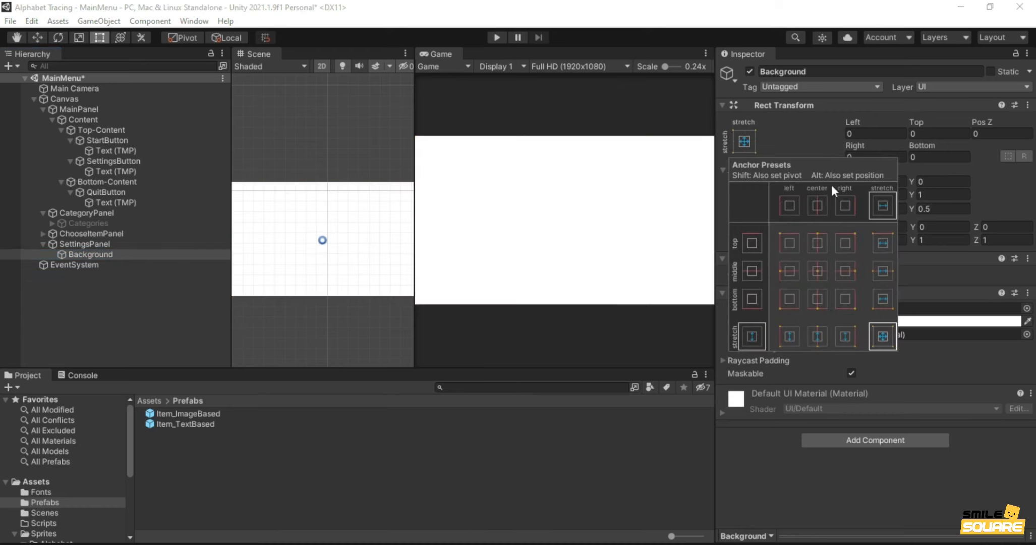
{"action": "left_click", "coordinate": [796, 143]}
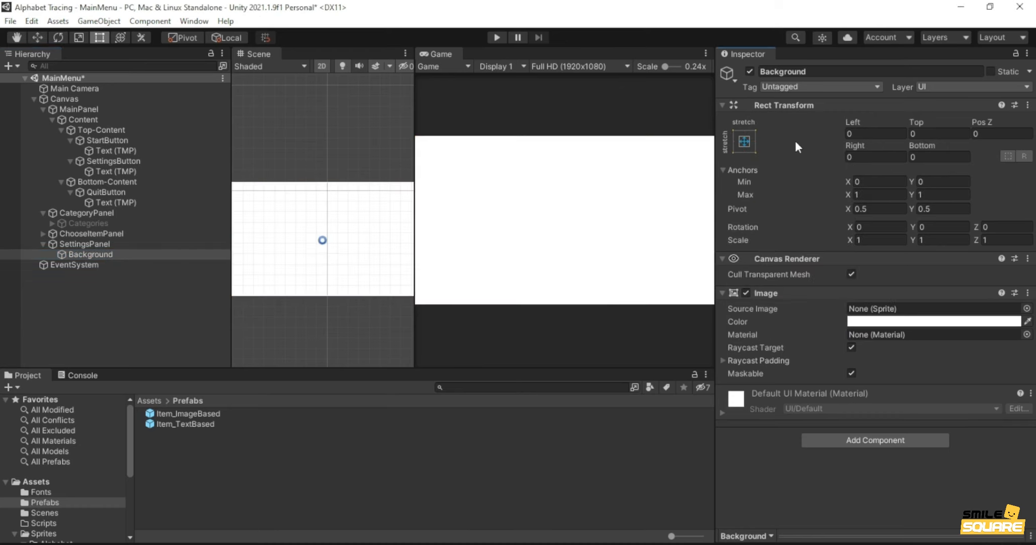
- Set Background's image color to black with an alpha of 80
{"action": "left_click", "coordinate": [908, 321]}
{"action": "left_click", "coordinate": [951, 354]}
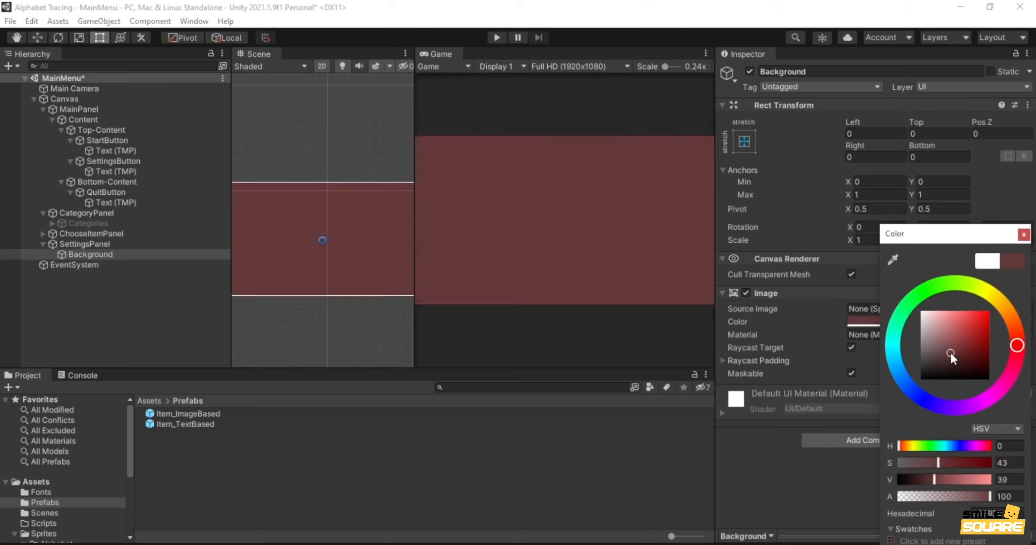
{"action": "left_click_drag", "start_coordinate": [952, 358], "coordinate": [951, 383]}
{"action": "left_click", "coordinate": [1012, 497]}
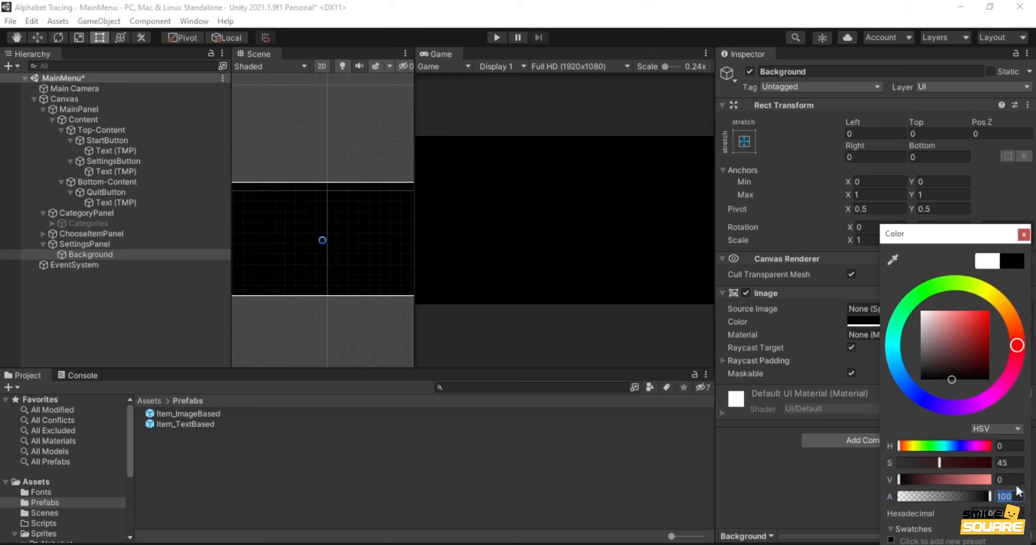
{"action": "type", "text": "80"}
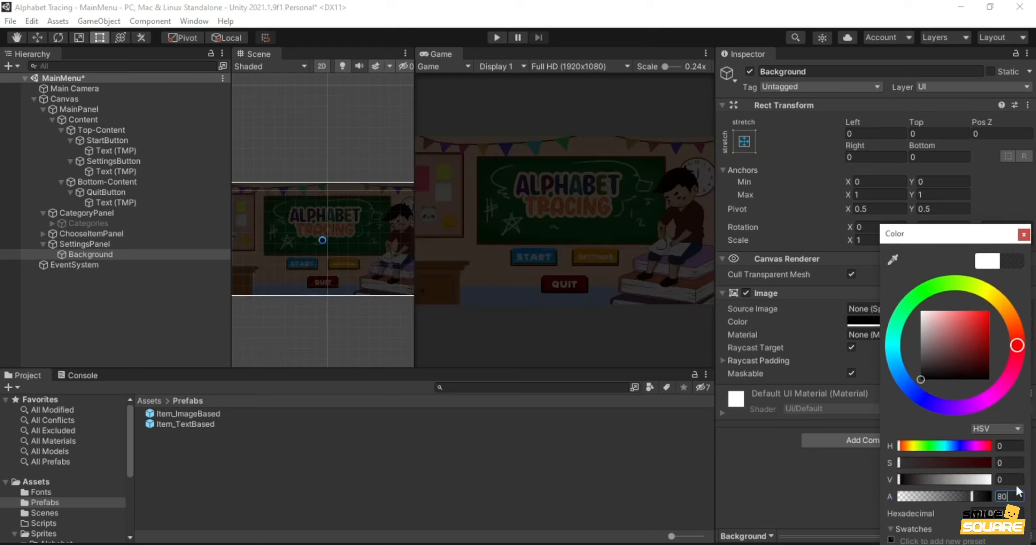
{"action": "left_click", "coordinate": [1024, 234]}
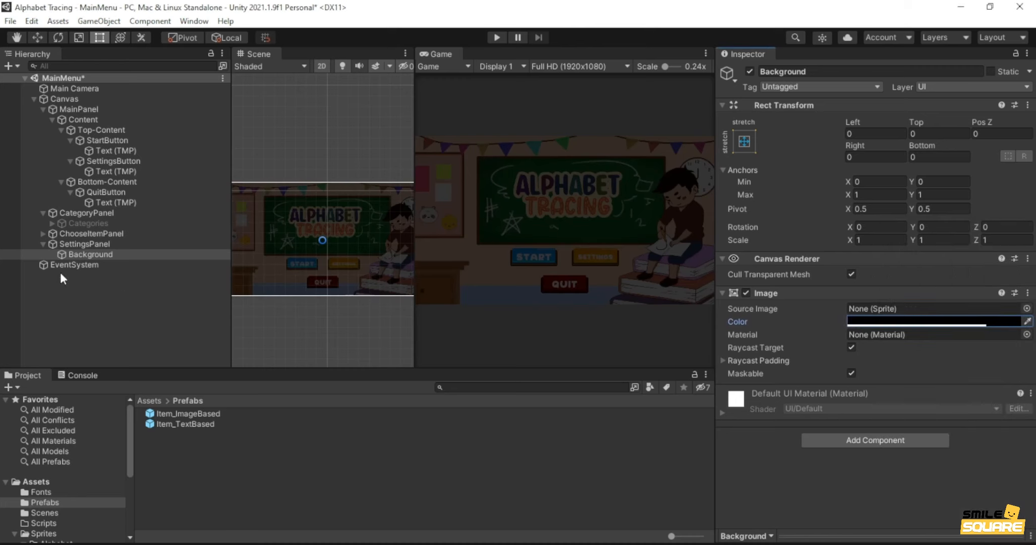
- Add a UI Image as a child of Background and name it Content
{"action": "right_click", "coordinate": [119, 252]}
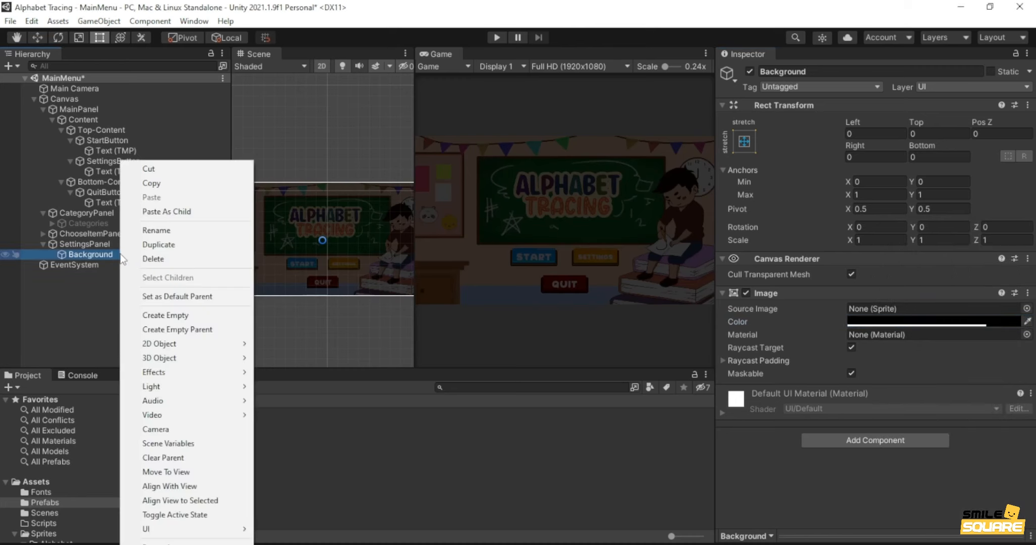
{"action": "mouse_move", "coordinate": [152, 528]}
{"action": "left_click", "coordinate": [291, 331]}
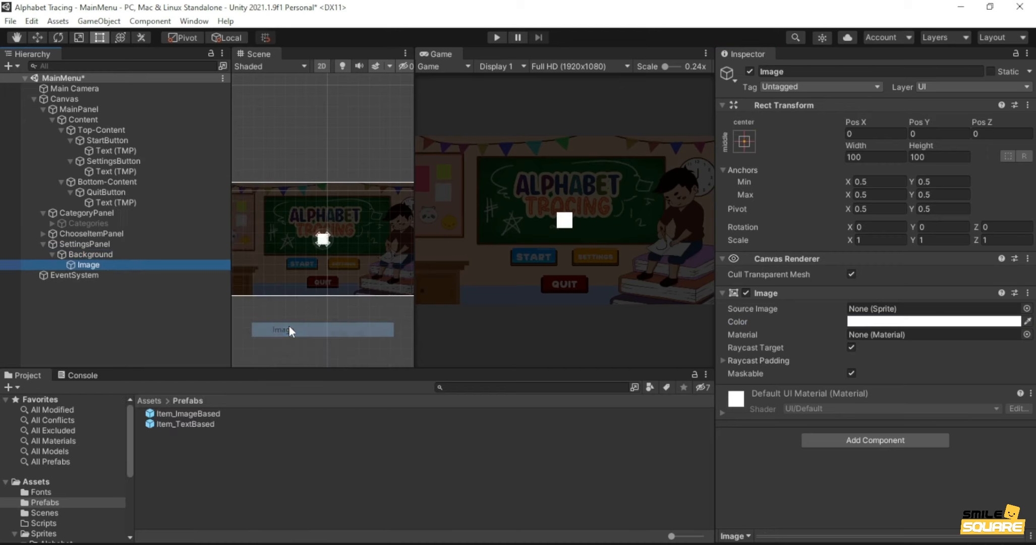
{"action": "key", "text": "F2"}
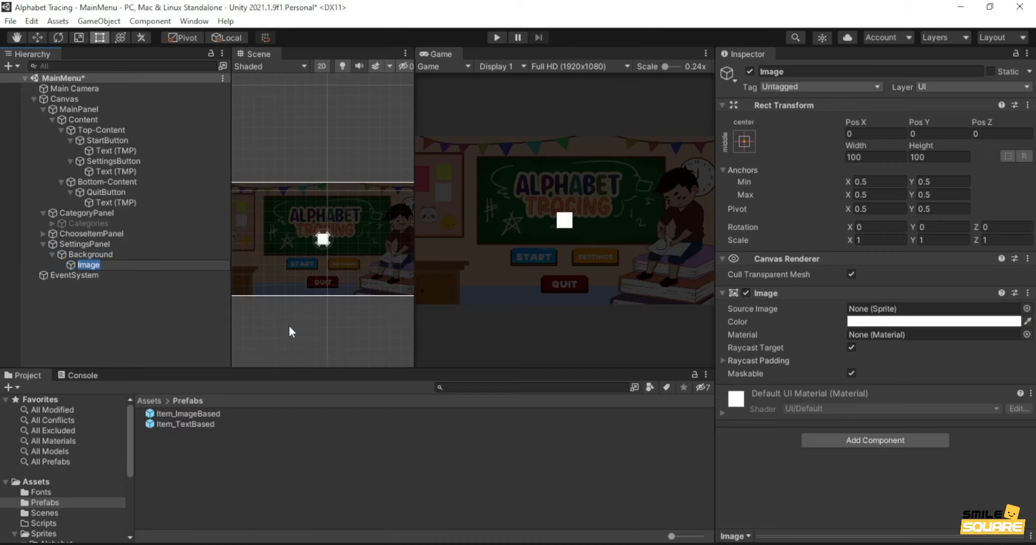
{"action": "type", "text": "Content"}
{"action": "key", "text": "Return"}
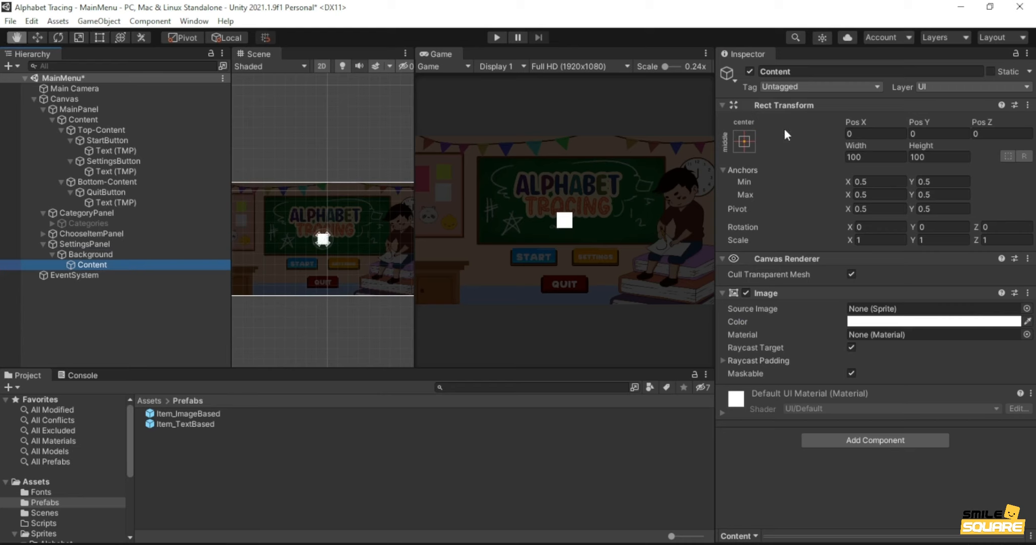
- Set the size of SettingsPanel's Content image to 600 wide and 500 high
{"action": "left_click", "coordinate": [744, 141]}
{"action": "left_click", "coordinate": [905, 159]}
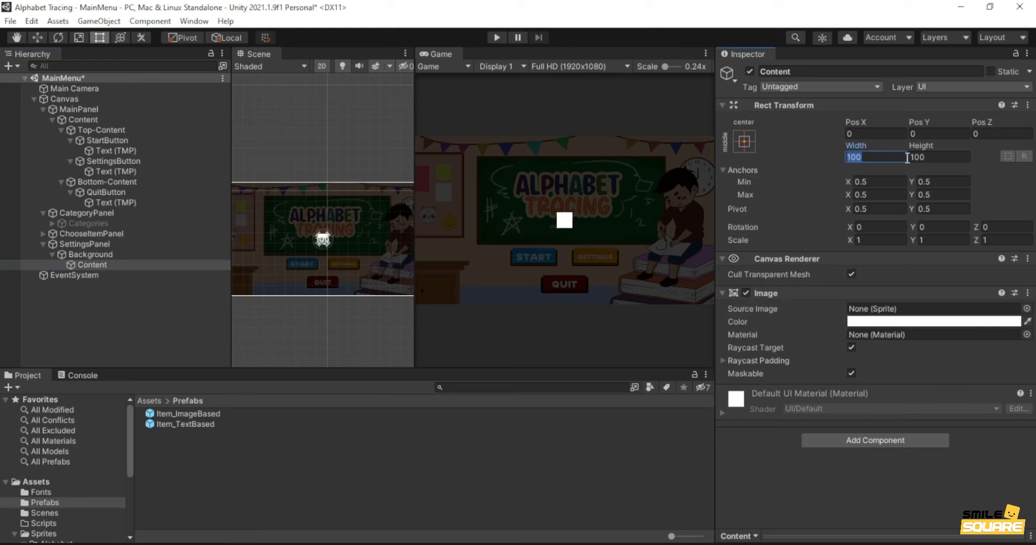
{"action": "type", "text": "600"}
{"action": "key", "text": "Tab"}
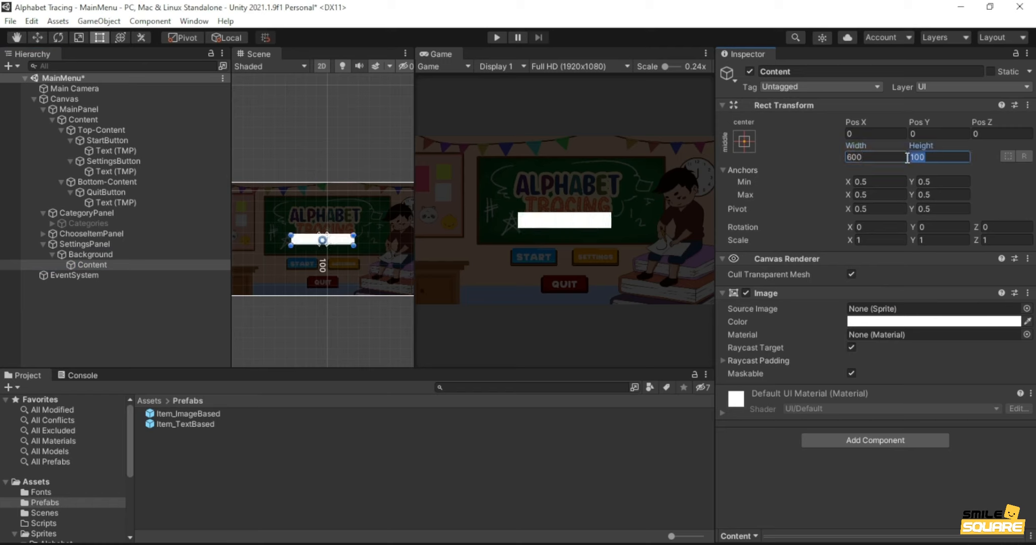
{"action": "type", "text": "500"}
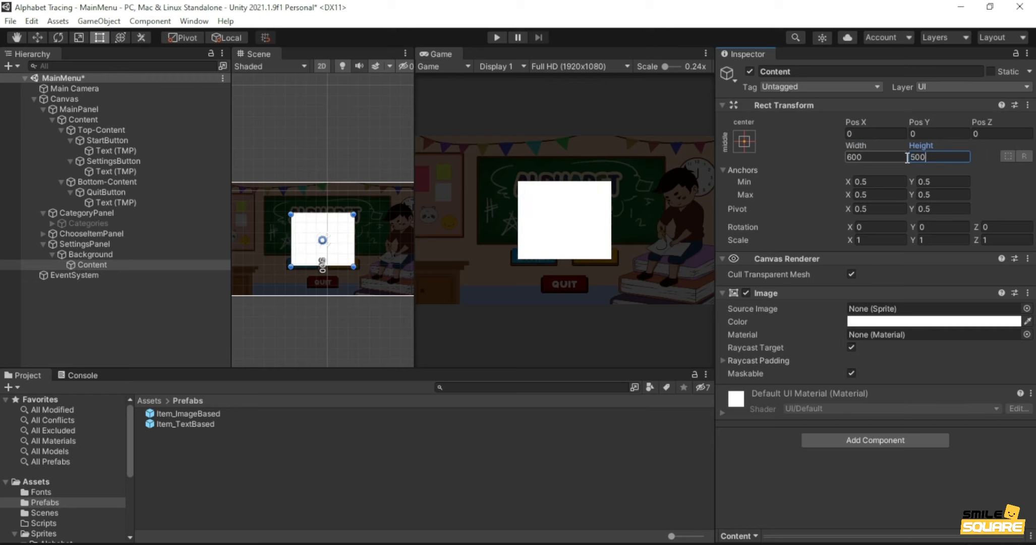
- Assign the small_panel sprite as the source image of SettingsPanel's Content
{"action": "left_click", "coordinate": [1026, 308]}
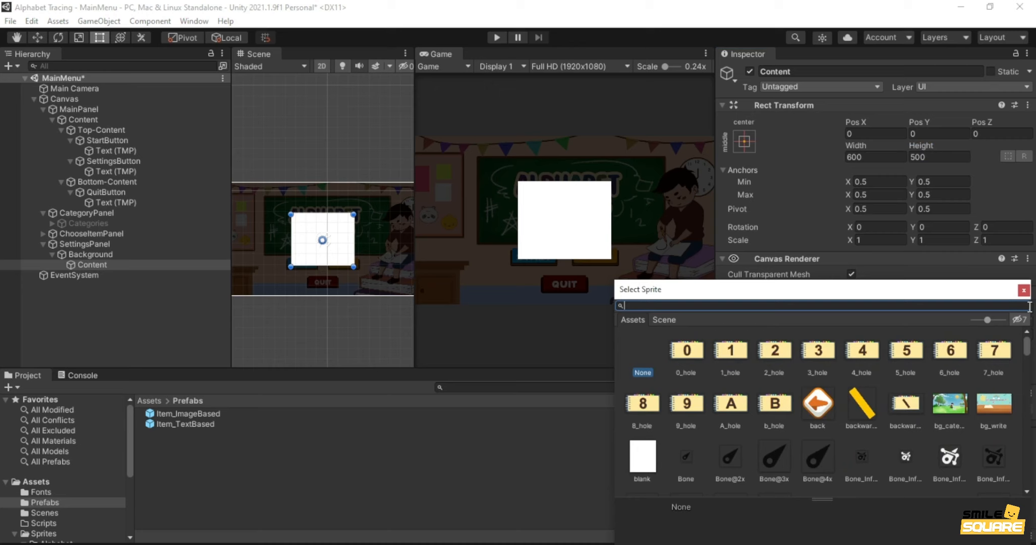
{"action": "type", "text": "small_panel"}
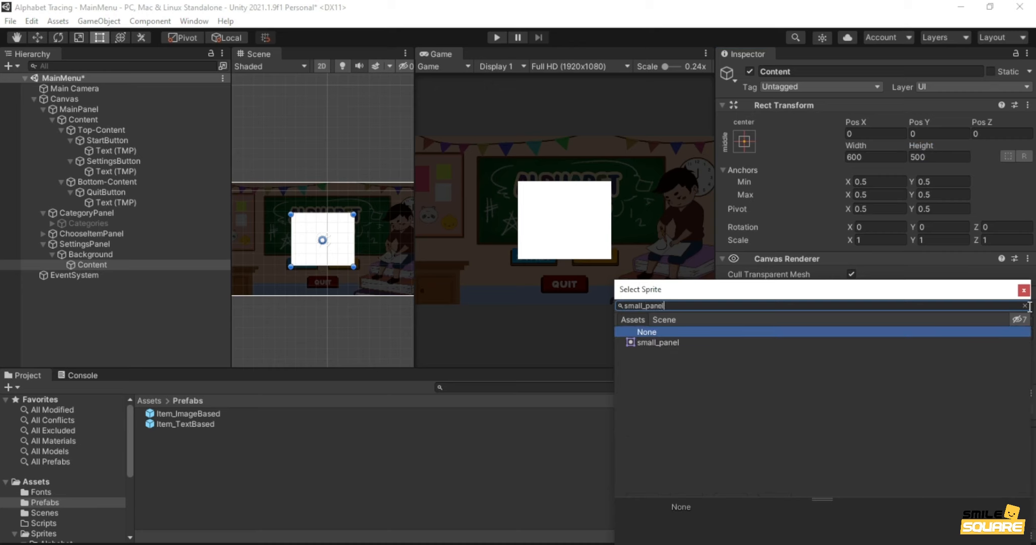
{"action": "key", "text": "Down"}
{"action": "key", "text": "Return"}
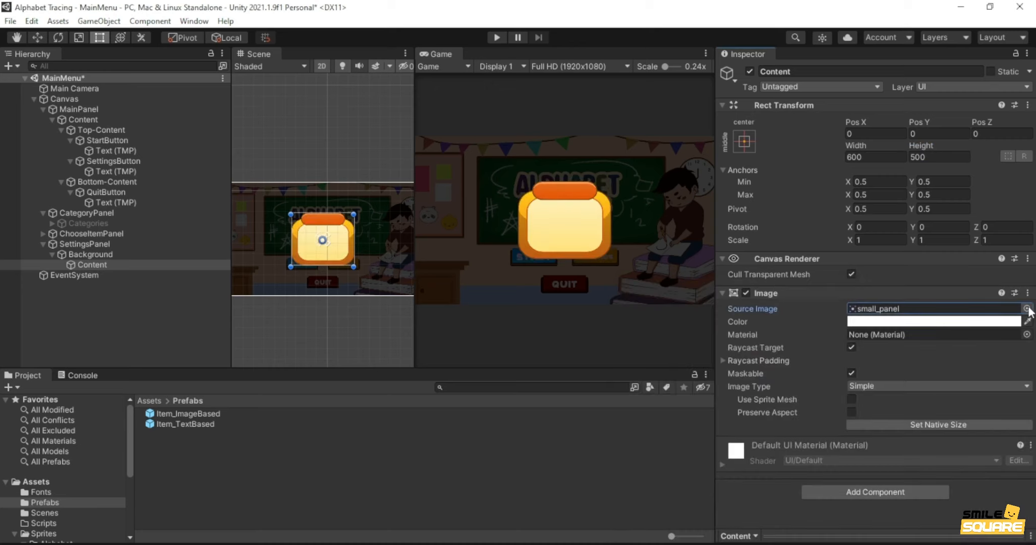
- Create an empty child object under SettingsPanel's Content and name it Sliders
{"action": "right_click", "coordinate": [107, 264]}
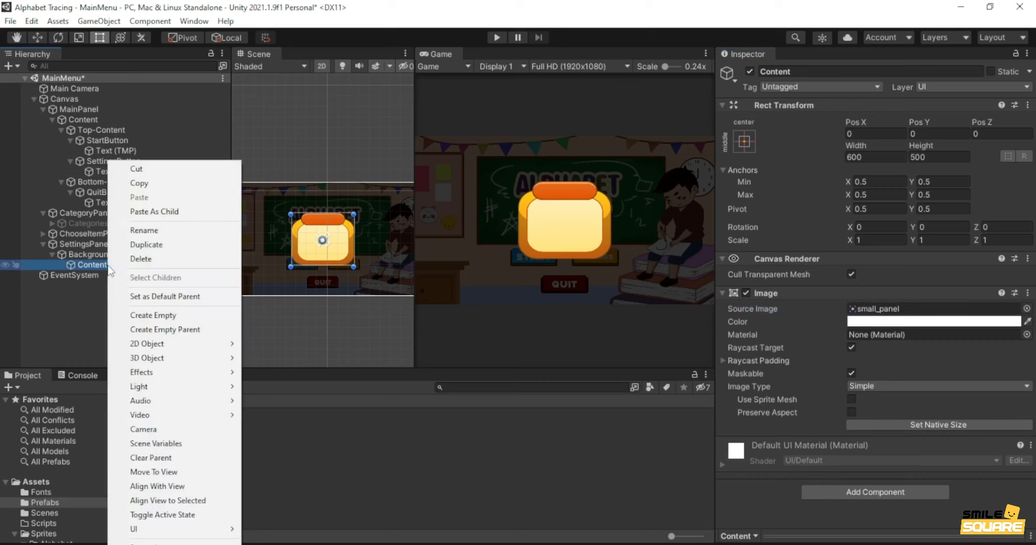
{"action": "left_click", "coordinate": [134, 315]}
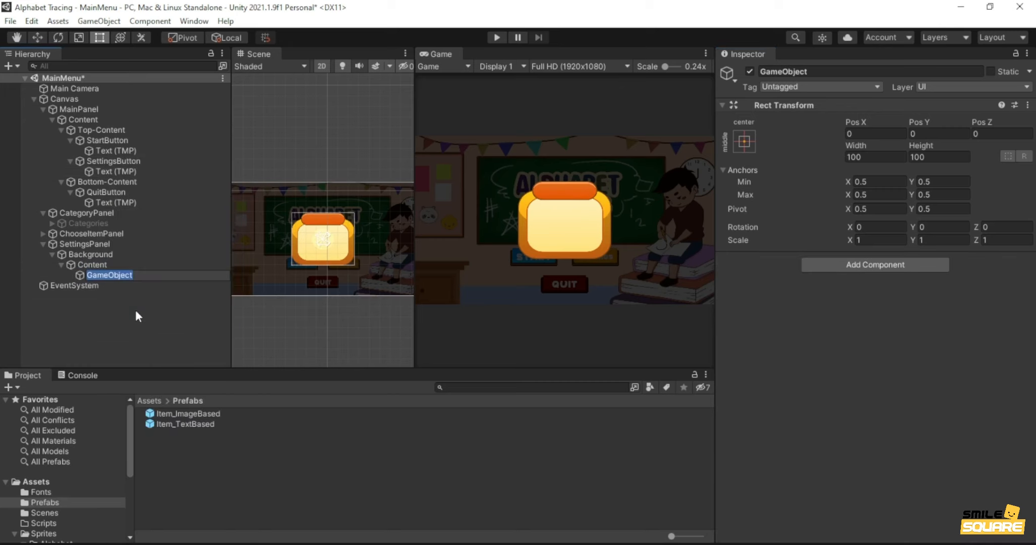
{"action": "type", "text": "Sliders"}
{"action": "key", "text": "Return"}
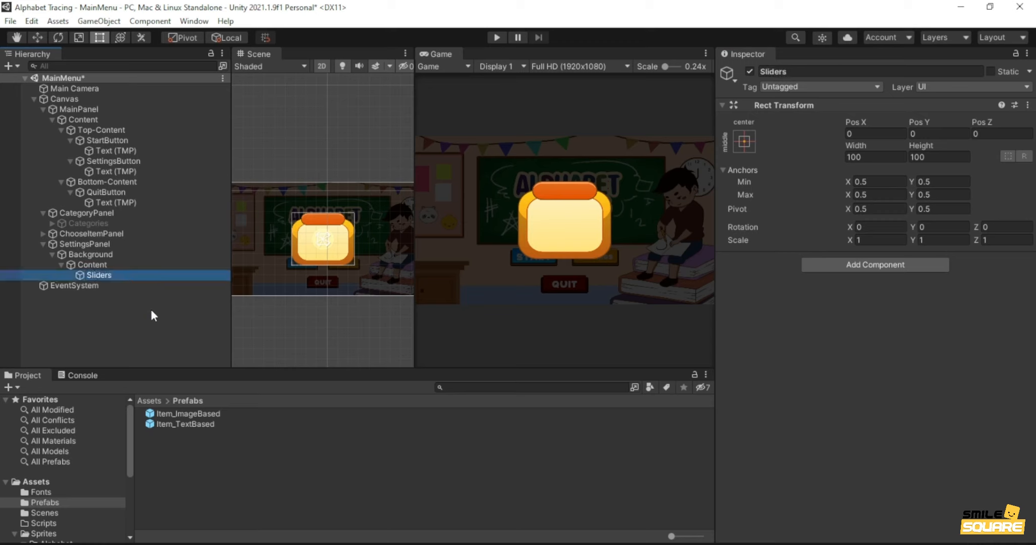
- Anchor Sliders to stretch both ways and fill its Content parent
{"action": "key", "text": "q"}
{"action": "left_click", "coordinate": [749, 142]}
{"action": "key", "text": "t"}
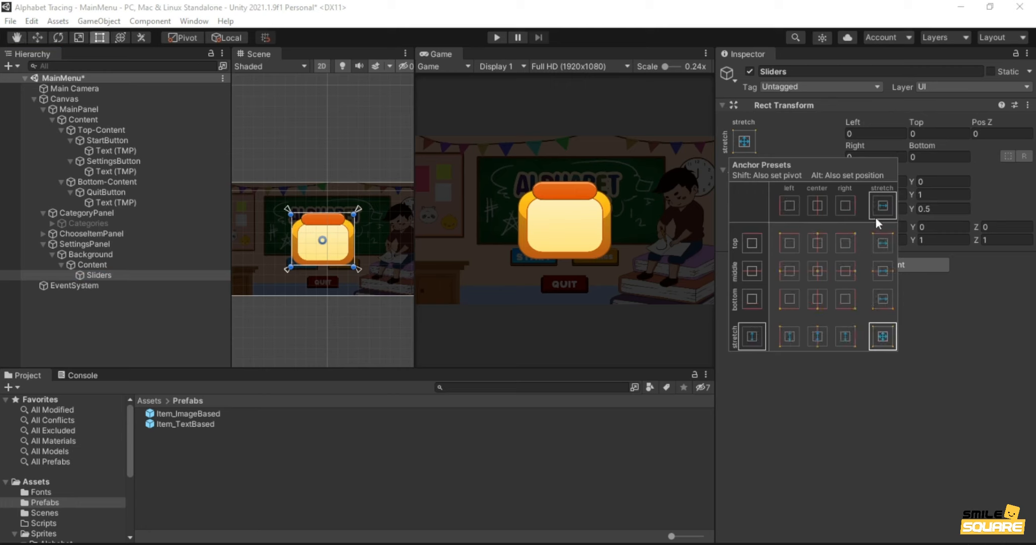
{"action": "left_click", "coordinate": [881, 332], "text": "alt"}
- Set the Sliders offsets to Left 78, Top 147, Right 78 and Bottom 102
{"action": "left_click", "coordinate": [865, 133]}
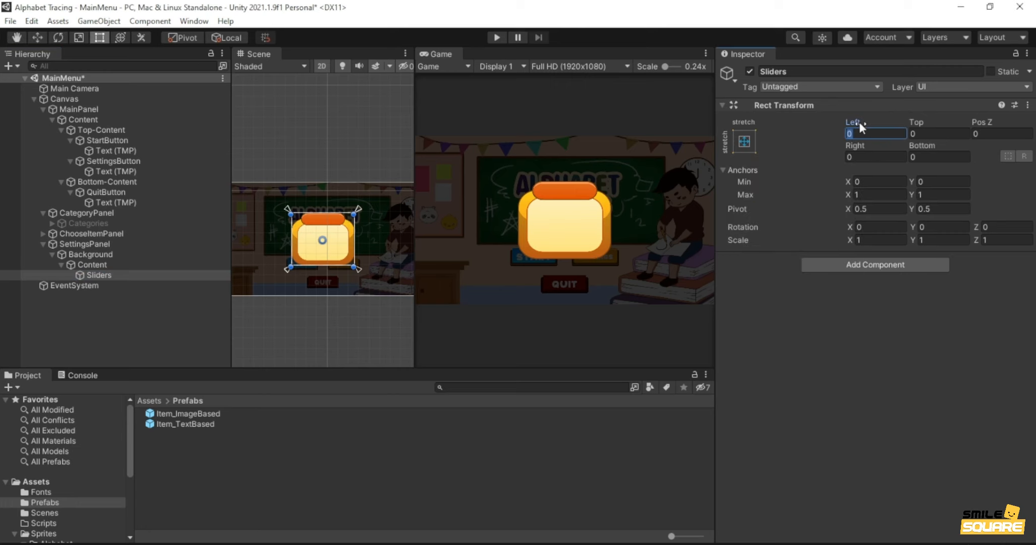
{"action": "type", "text": "78"}
{"action": "key", "text": "Tab"}
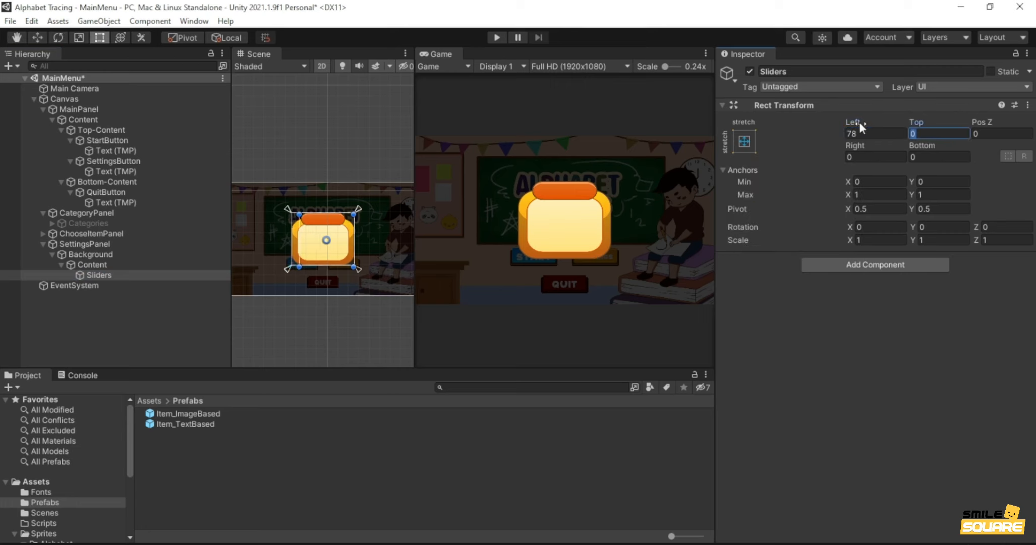
{"action": "type", "text": "147"}
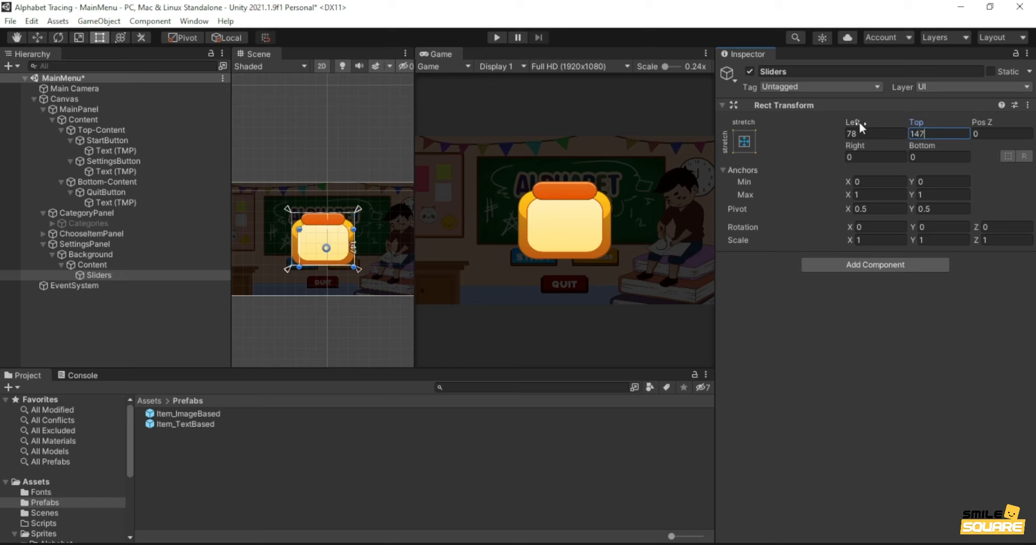
{"action": "key", "text": "Tab"}
{"action": "key", "text": "Tab"}
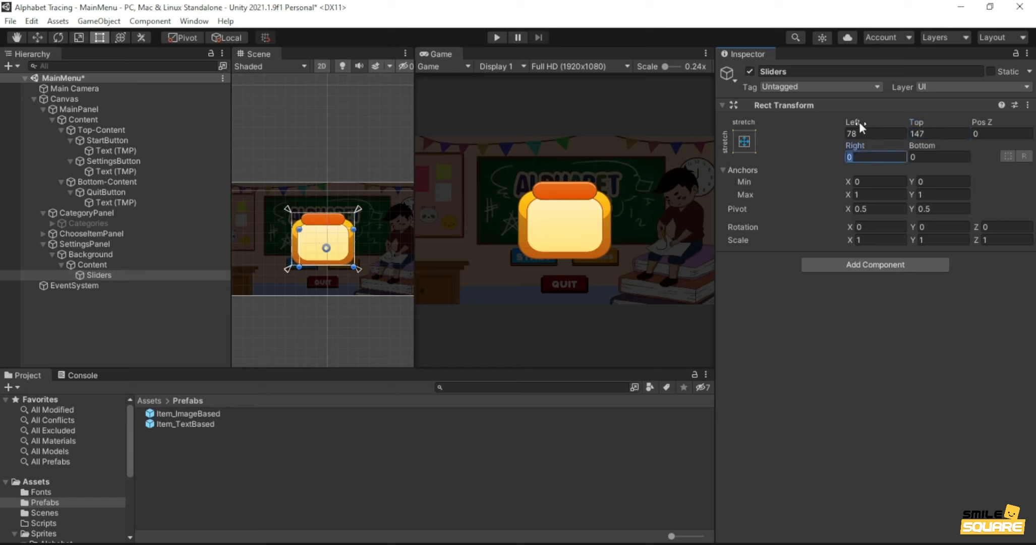
{"action": "type", "text": "78"}
{"action": "key", "text": "Tab"}
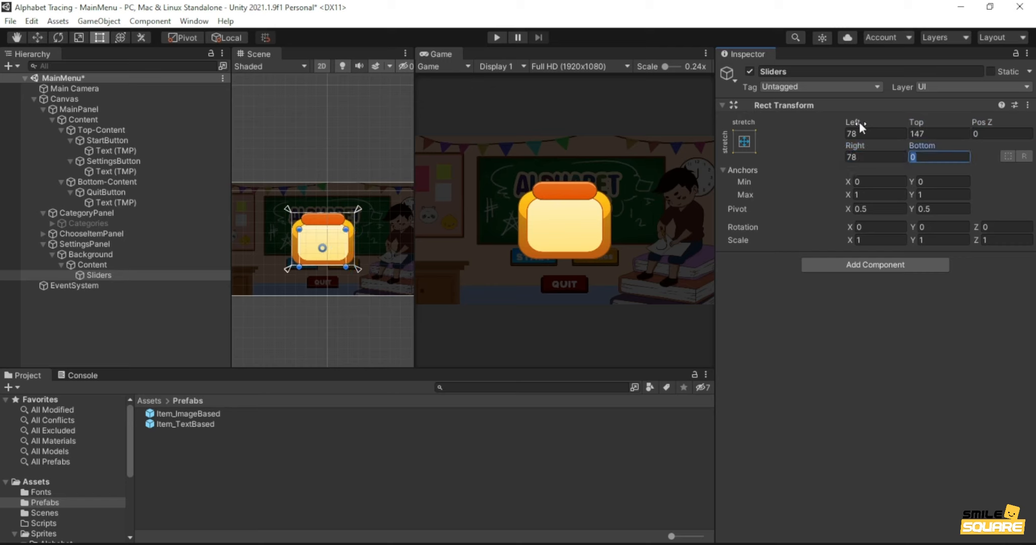
{"action": "type", "text": "102"}
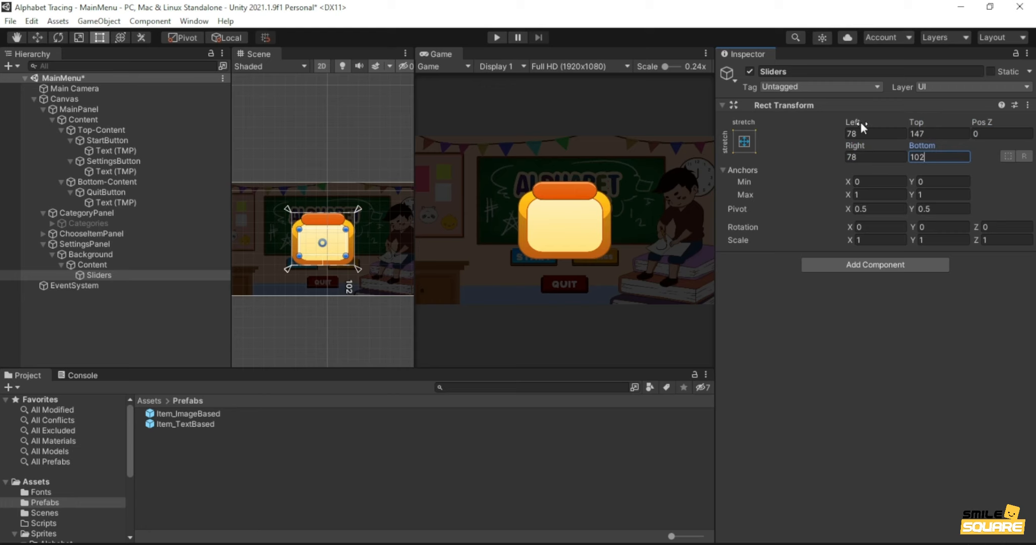
- Add a TextMeshPro text under SettingsPanel's Content and name it TitleText
{"action": "right_click", "coordinate": [109, 261]}
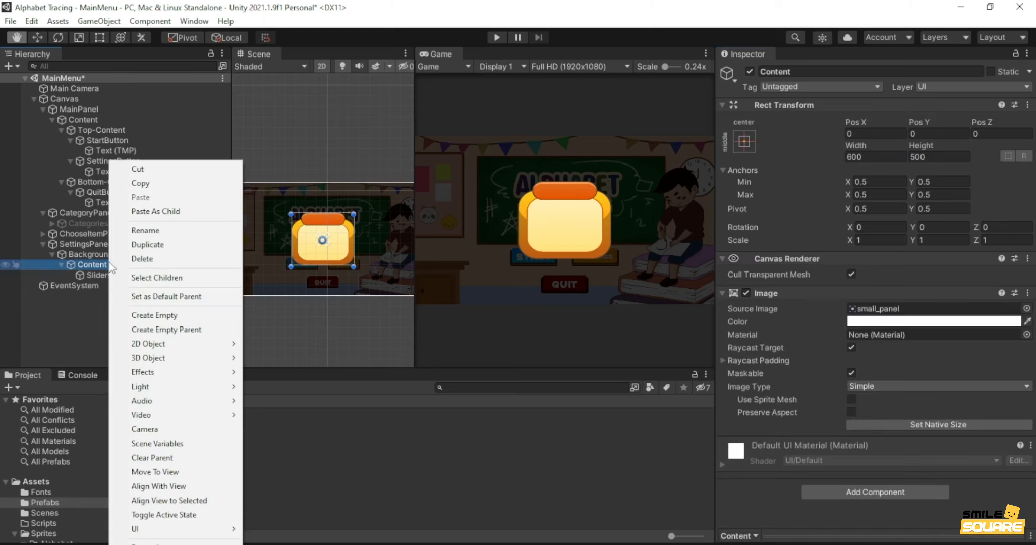
{"action": "mouse_move", "coordinate": [151, 528]}
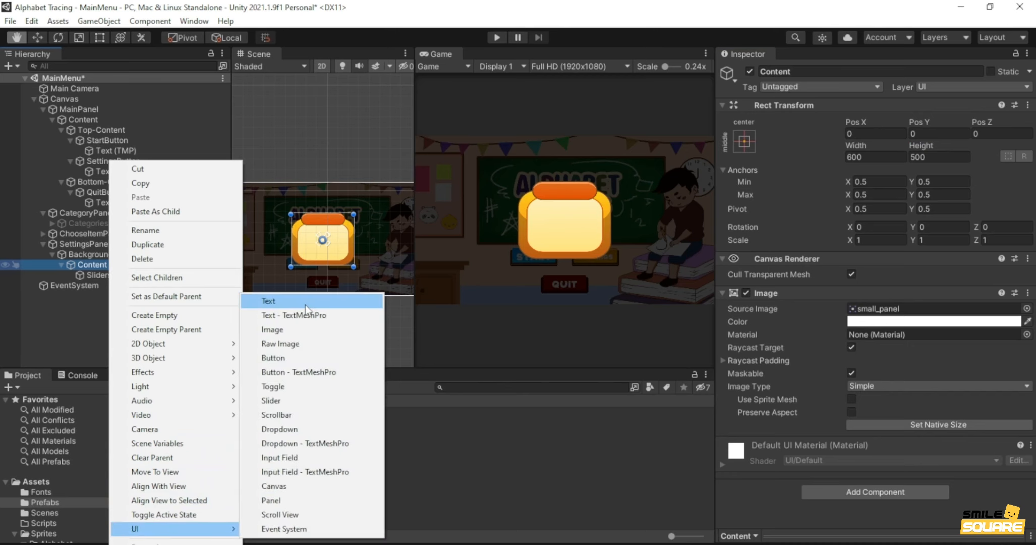
{"action": "left_click", "coordinate": [291, 315]}
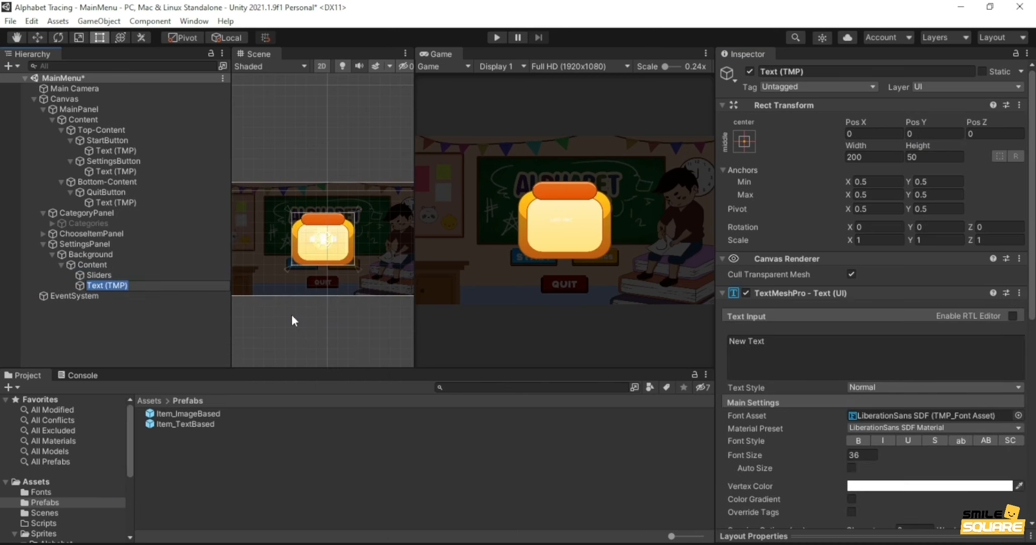
{"action": "type", "text": "TitleText"}
{"action": "key", "text": "Return"}
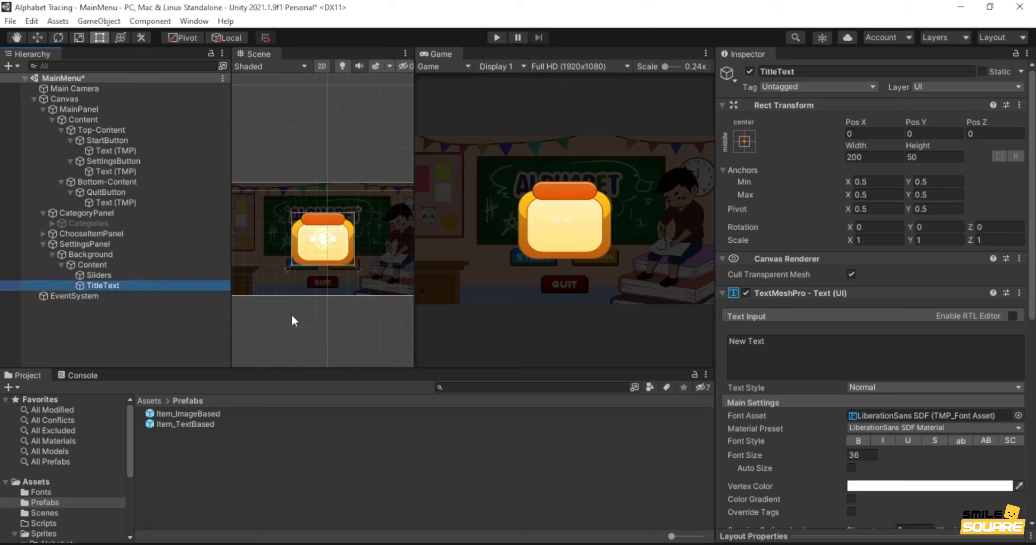
- Anchor and position TitleText at its parent's top centre, with Pos Y -25, width 302 and height 70
{"action": "left_click", "coordinate": [744, 142]}
{"action": "left_click", "coordinate": [818, 238], "text": "alt+shift"}
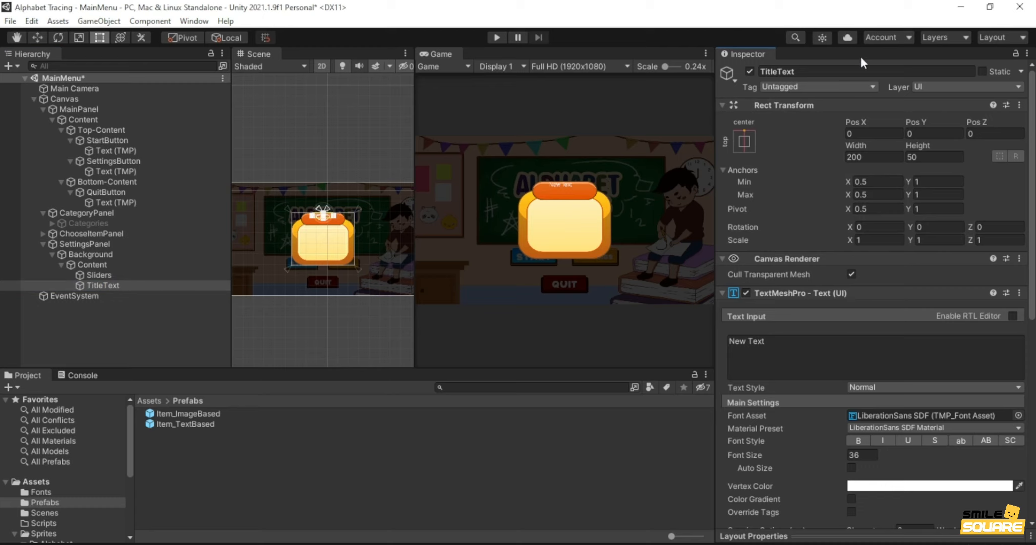
{"action": "left_click", "coordinate": [925, 133]}
{"action": "type", "text": "-25"}
{"action": "left_click", "coordinate": [885, 152]}
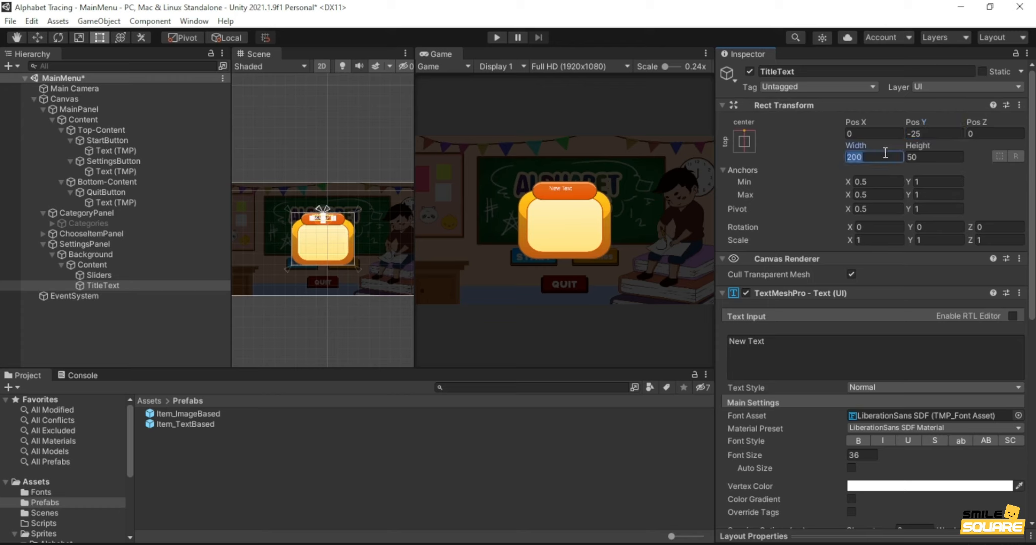
{"action": "type", "text": "302"}
{"action": "key", "text": "Tab"}
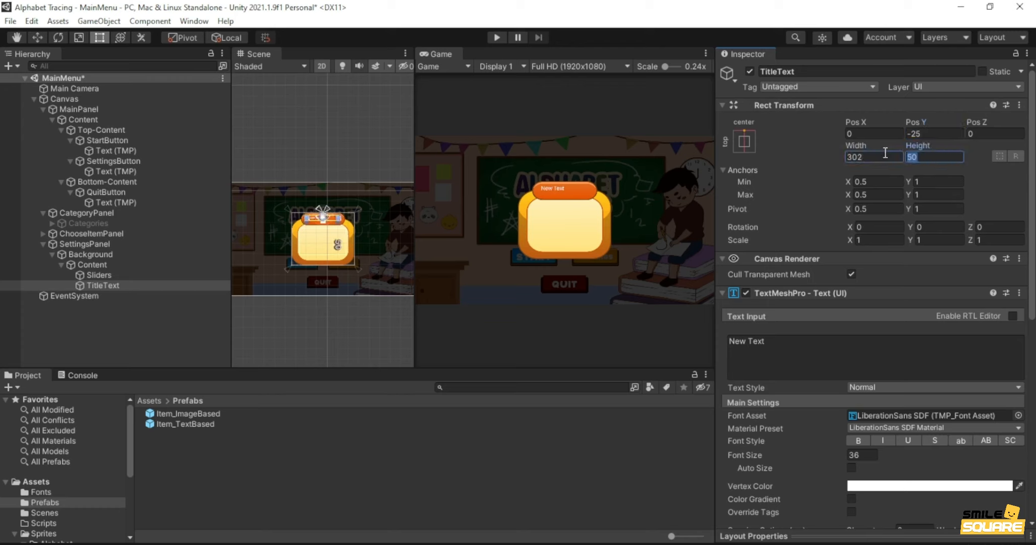
{"action": "type", "text": "70"}
- Set TitleText's text to Settings in bold, using the SugarDonutLine-IgzBV SDF font asset
{"action": "left_click", "coordinate": [803, 359]}
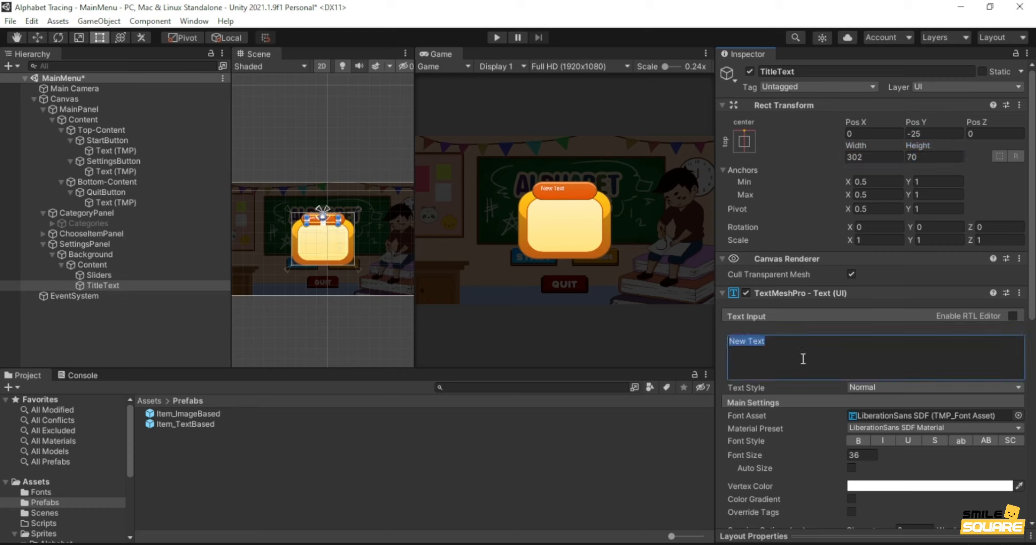
{"action": "type", "text": "Settings"}
{"action": "left_click", "coordinate": [856, 439]}
{"action": "left_click", "coordinate": [1018, 415]}
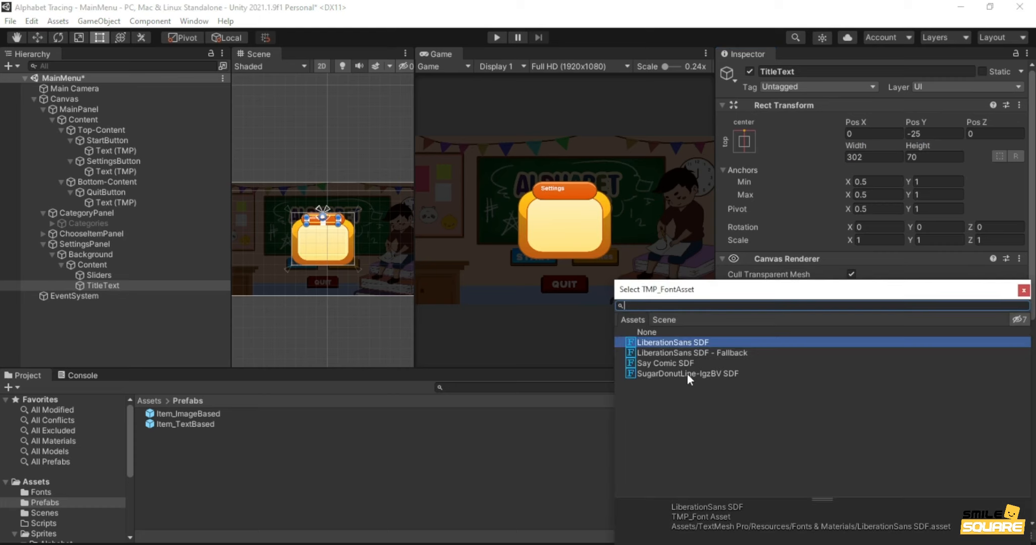
{"action": "left_click", "coordinate": [687, 374]}
{"action": "double_click", "coordinate": [687, 373]}
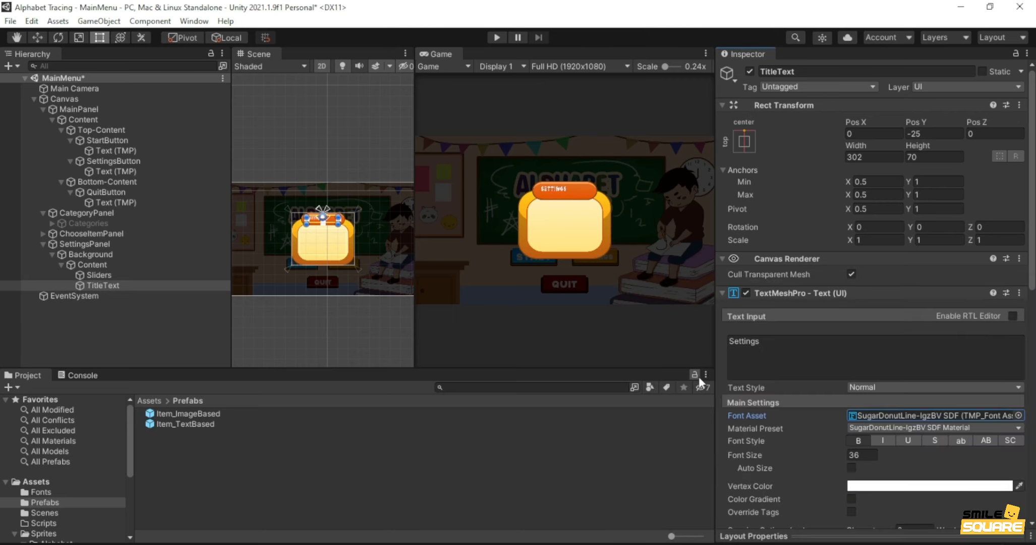
- Enable Auto Size for TitleText and center its text horizontally
{"action": "left_click", "coordinate": [851, 467]}
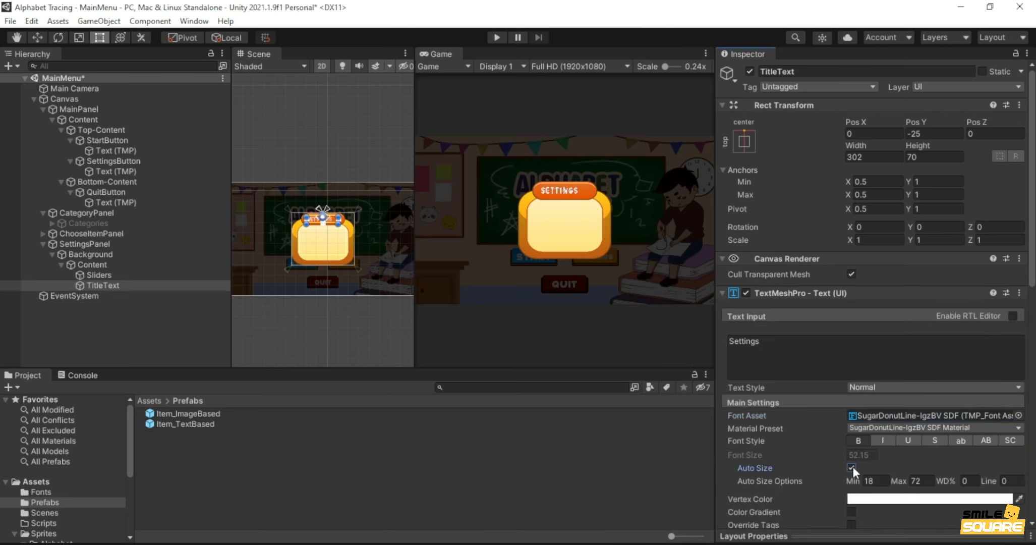
{"action": "scroll", "coordinate": [852, 466], "scroll_direction": "down", "scroll_amount": 5}
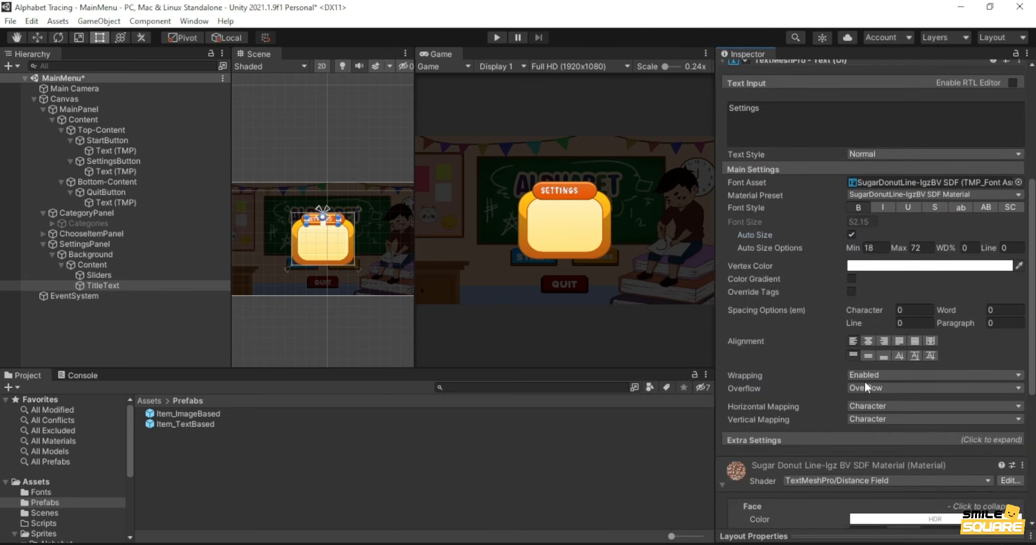
{"action": "left_click", "coordinate": [867, 341]}
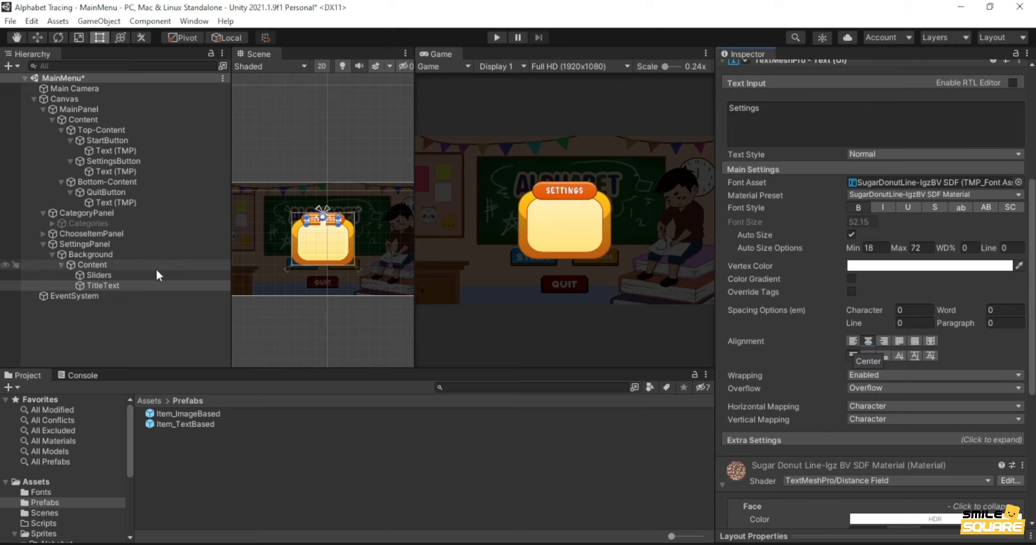
- Add a UI Image under SettingsPanel's Content and name it CloseButton
{"action": "right_click", "coordinate": [118, 264]}
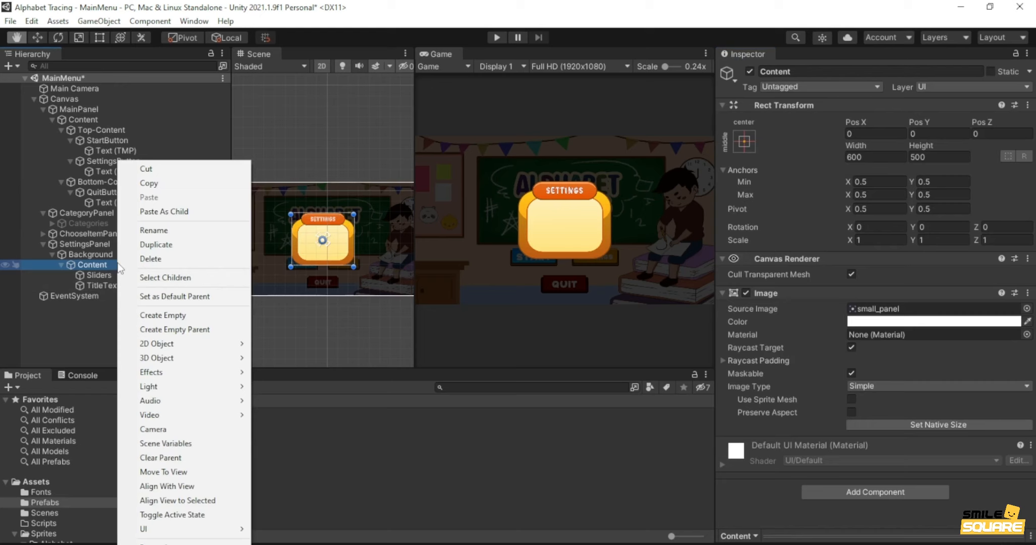
{"action": "mouse_move", "coordinate": [167, 528]}
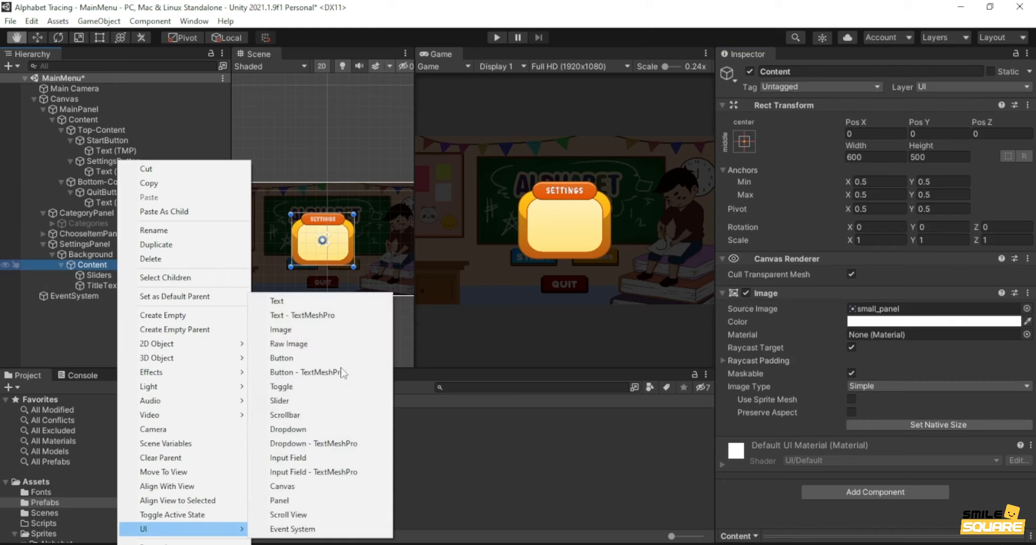
{"action": "left_click", "coordinate": [294, 330]}
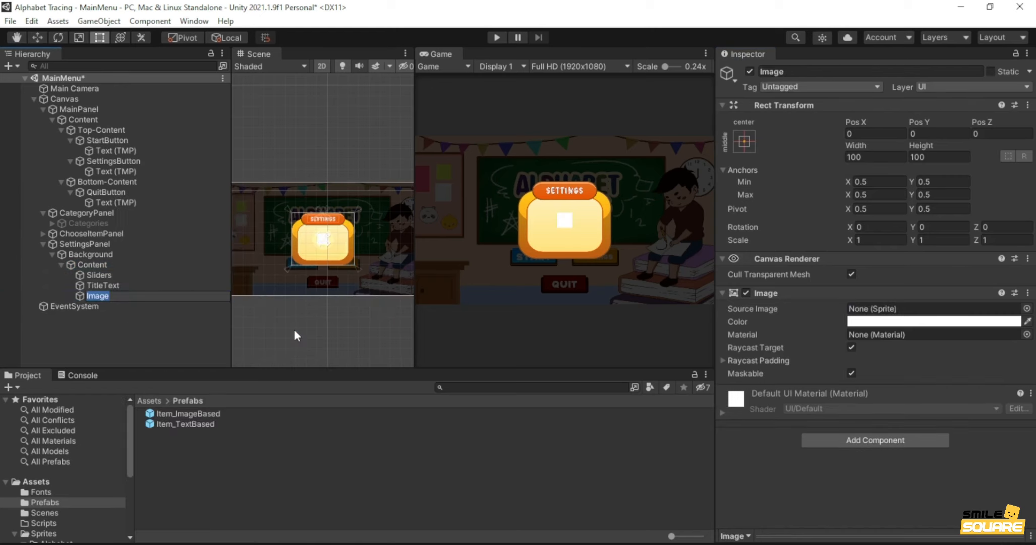
{"action": "type", "text": "CloseButton"}
{"action": "key", "text": "Return"}
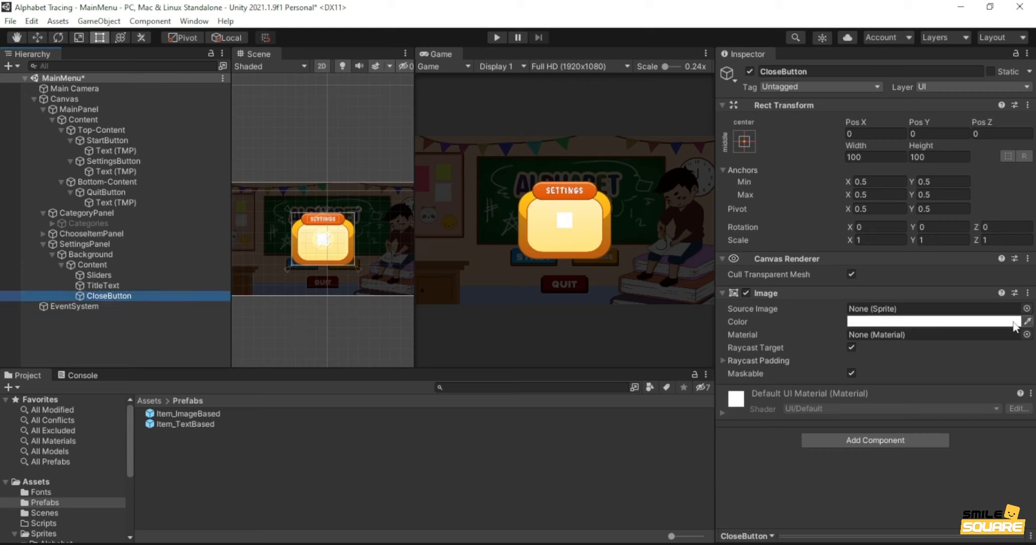
- Assign the close sprite as CloseButton's source image
{"action": "left_click", "coordinate": [1026, 308]}
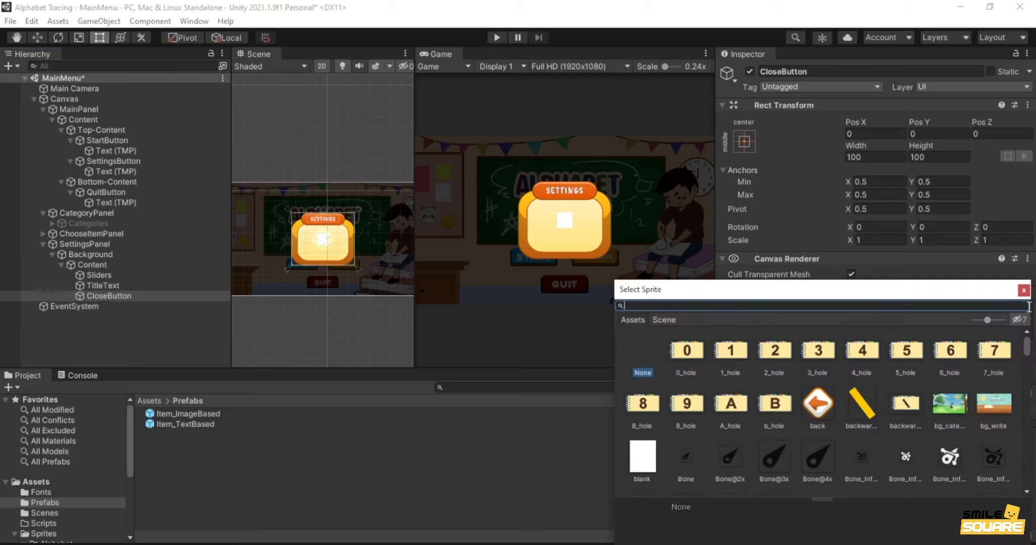
{"action": "type", "text": "close"}
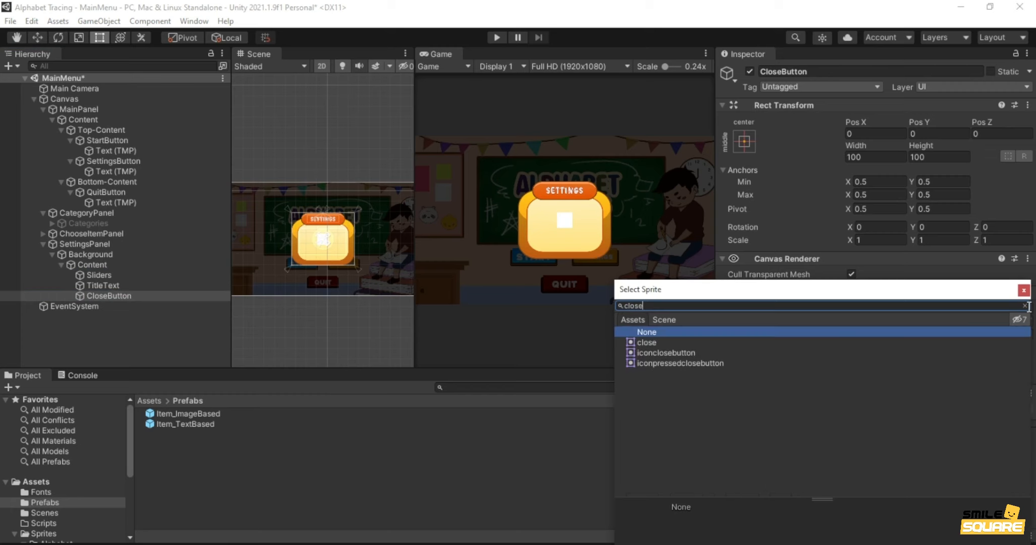
{"action": "key", "text": "Down"}
{"action": "key", "text": "Return"}
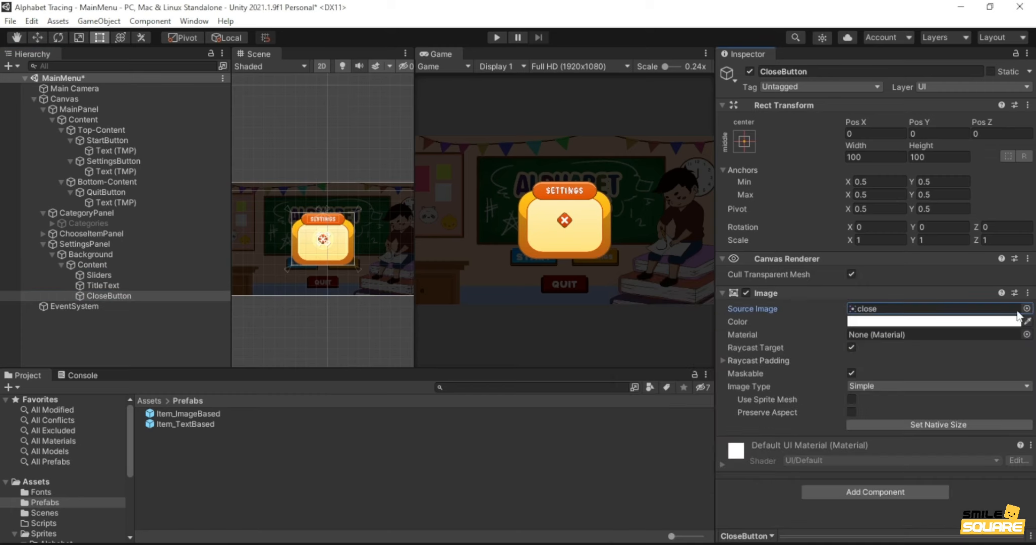
- Anchor and position CloseButton at its parent's bottom centre, with Pos Y -48, width 150 and height 150
{"action": "left_click", "coordinate": [744, 141]}
{"action": "left_click", "coordinate": [826, 300], "text": "alt+shift"}
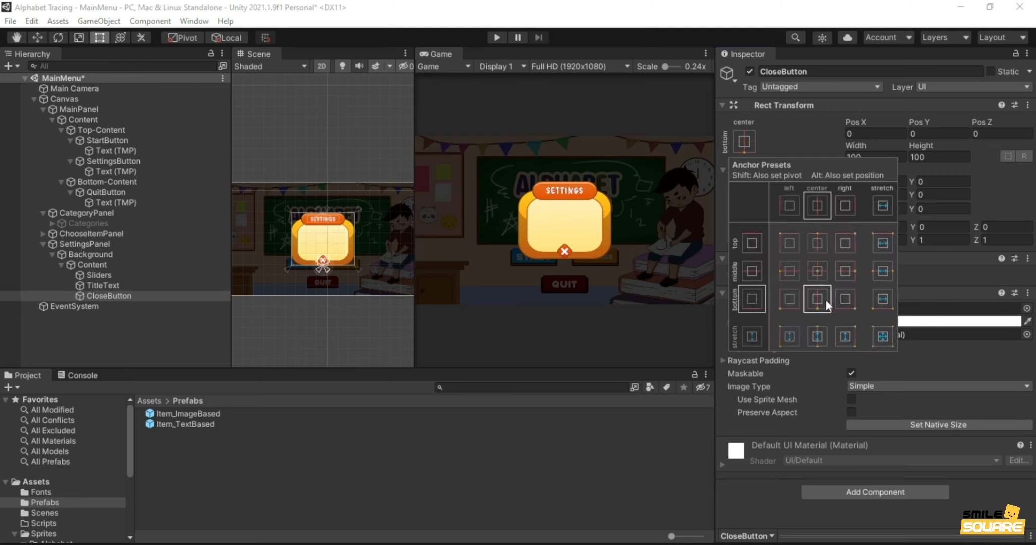
{"action": "left_click", "coordinate": [929, 132]}
{"action": "left_click", "coordinate": [934, 134]}
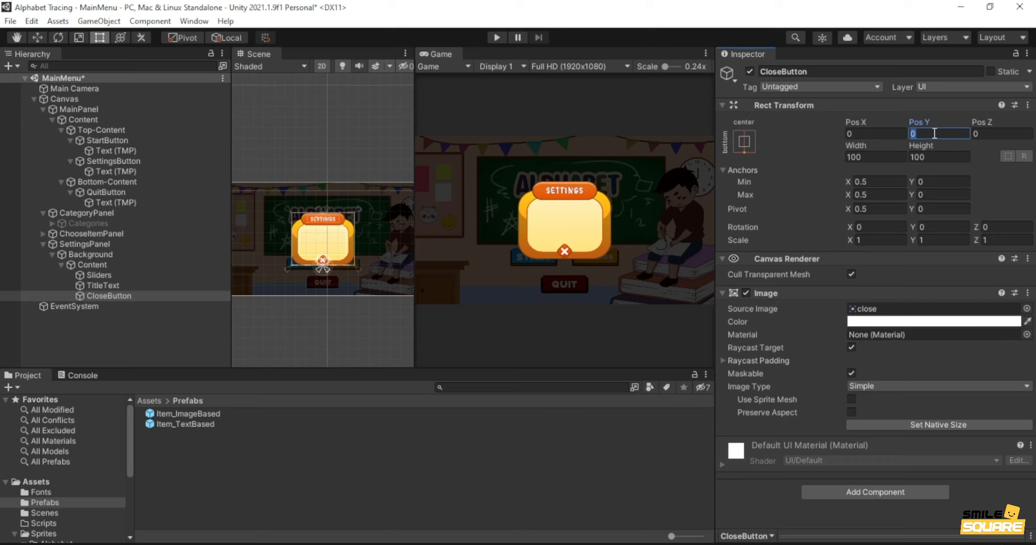
{"action": "type", "text": "-48"}
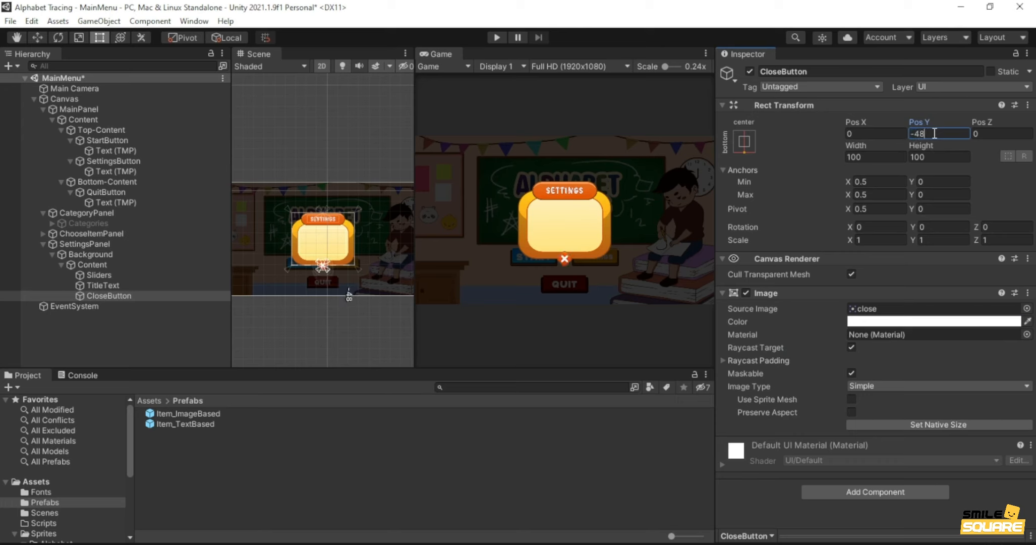
{"action": "left_click", "coordinate": [879, 157]}
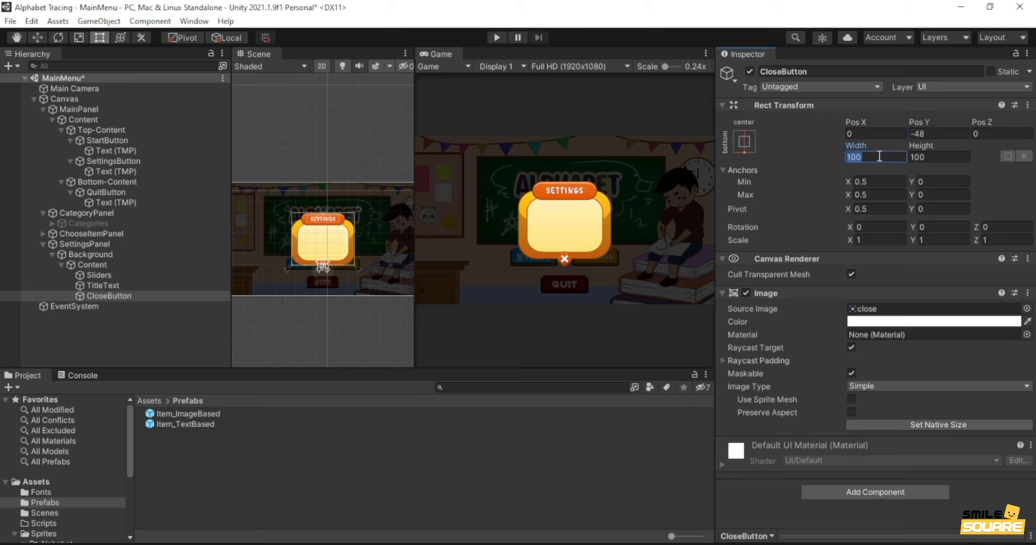
{"action": "type", "text": "150"}
{"action": "key", "text": "Tab"}
{"action": "type", "text": "150"}
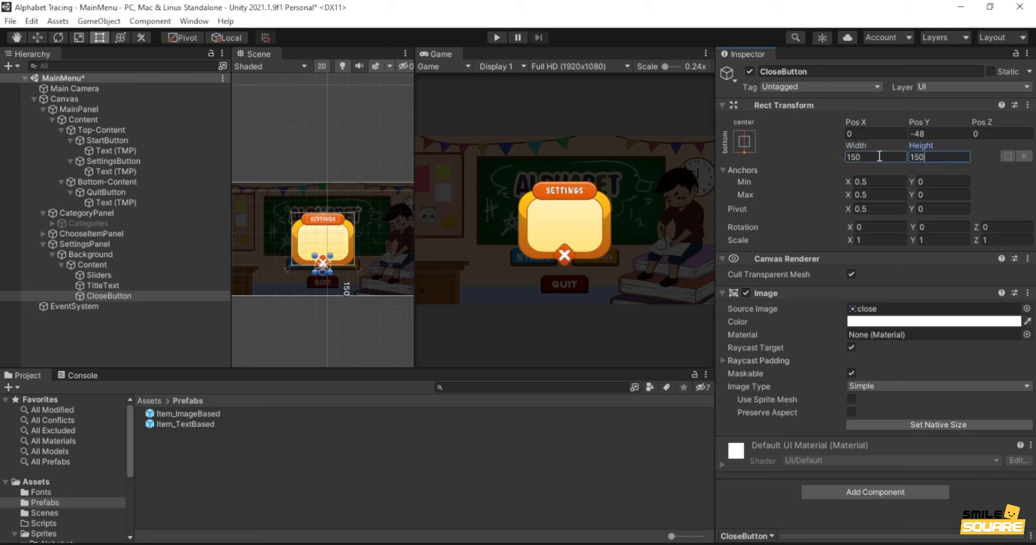
- Add a Button component to CloseButton
{"action": "left_click", "coordinate": [884, 492]}
{"action": "type", "text": "button"}
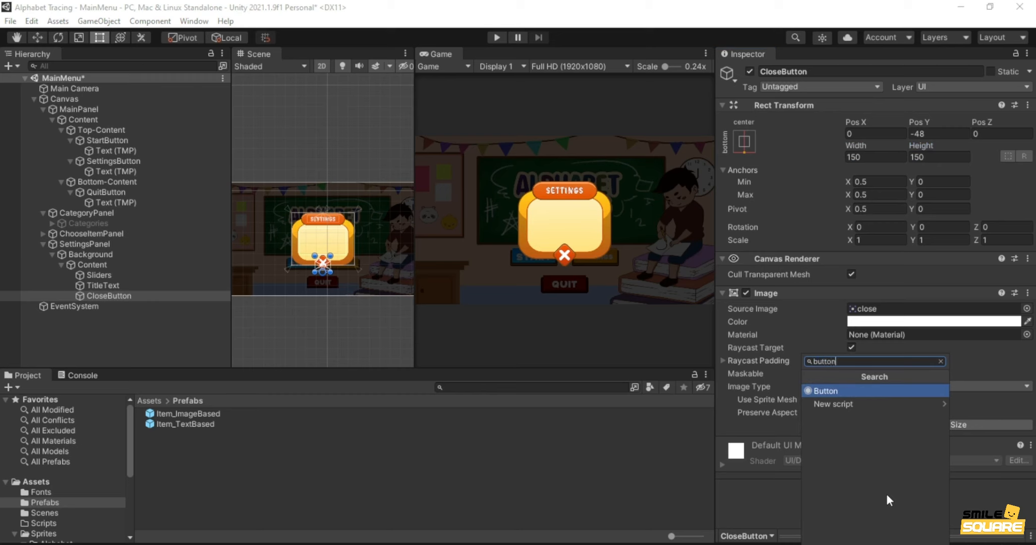
{"action": "key", "text": "Return"}
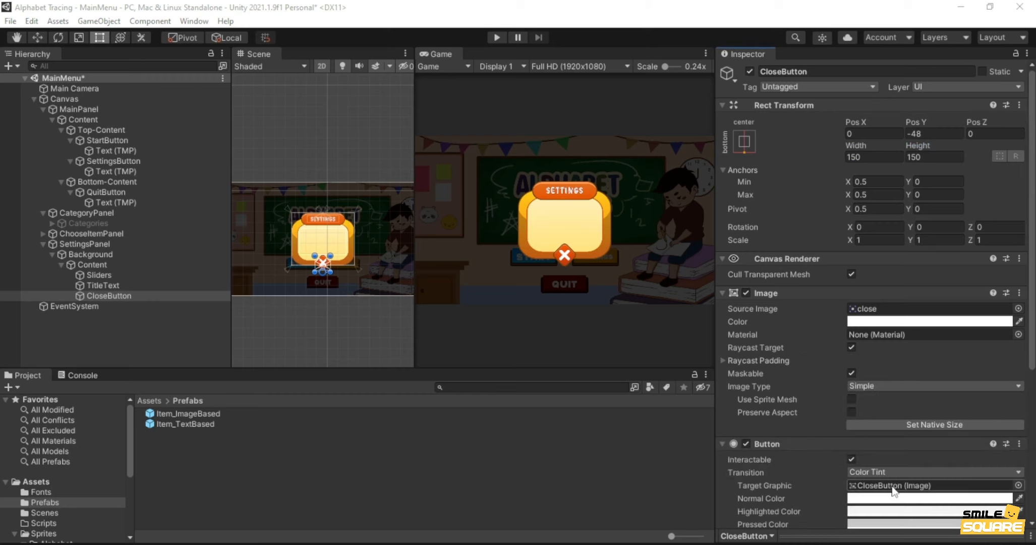
- Add a Vertical Layout Group to Sliders with spacing 3.4, child width control enabled and child force expand height disabled
{"action": "left_click", "coordinate": [103, 275]}
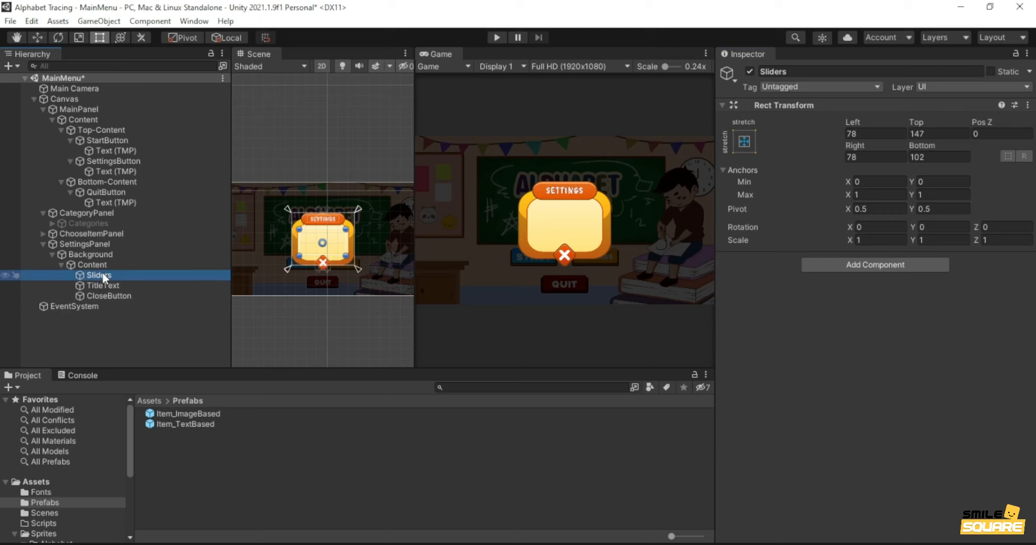
{"action": "left_click", "coordinate": [877, 268]}
{"action": "type", "text": "vertical"}
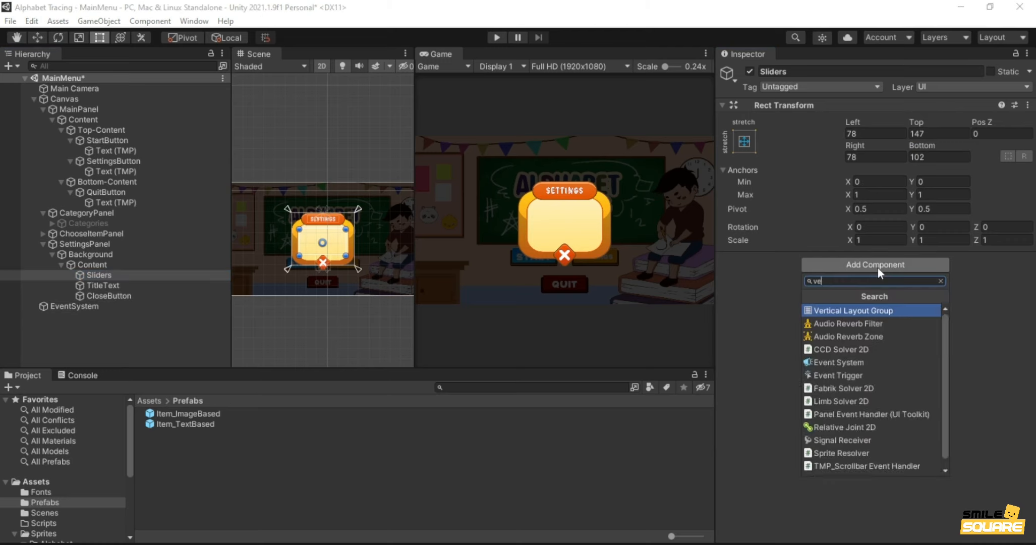
{"action": "key", "text": "Return"}
{"action": "left_click", "coordinate": [859, 287]}
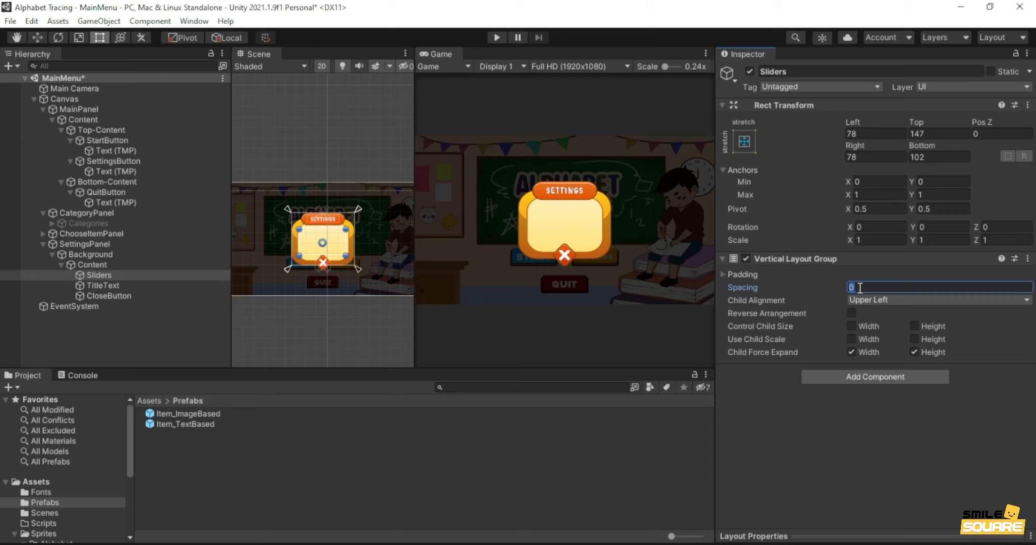
{"action": "type", "text": "3.4"}
{"action": "left_click", "coordinate": [851, 326]}
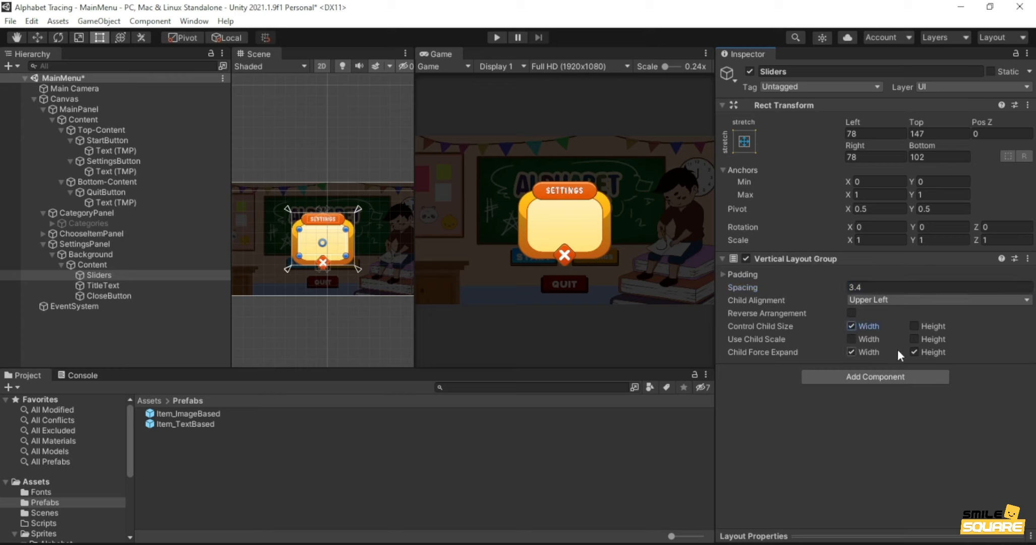
{"action": "left_click", "coordinate": [913, 352]}
- Create an empty child object under Sliders and name it BackgroundMusicContent
{"action": "right_click", "coordinate": [125, 274]}
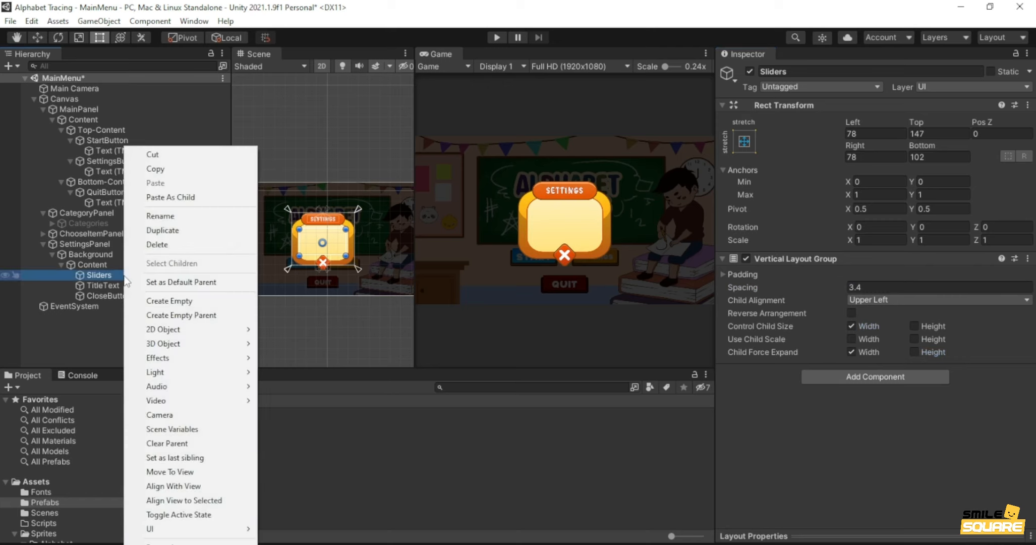
{"action": "left_click", "coordinate": [161, 302]}
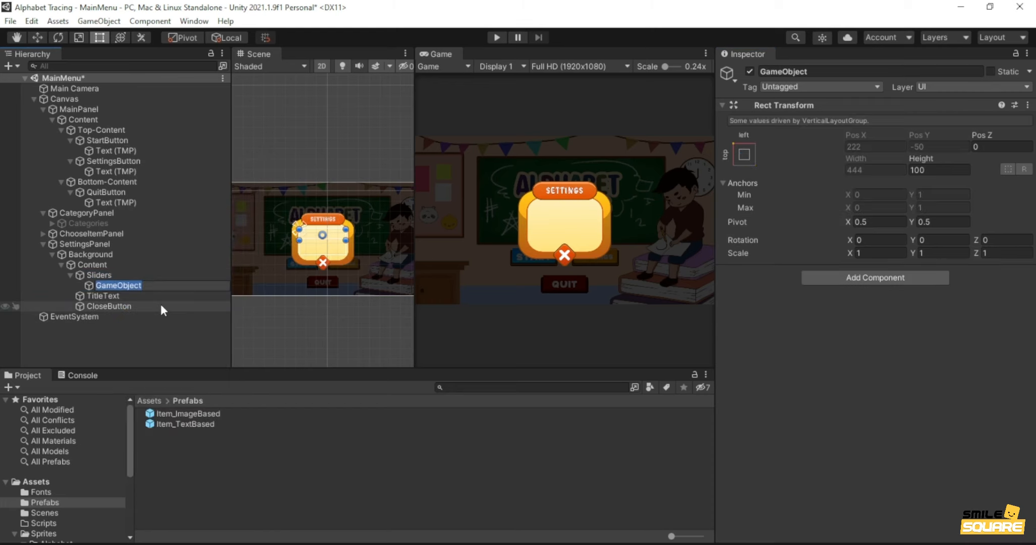
{"action": "type", "text": "BackgroundMusicContent"}
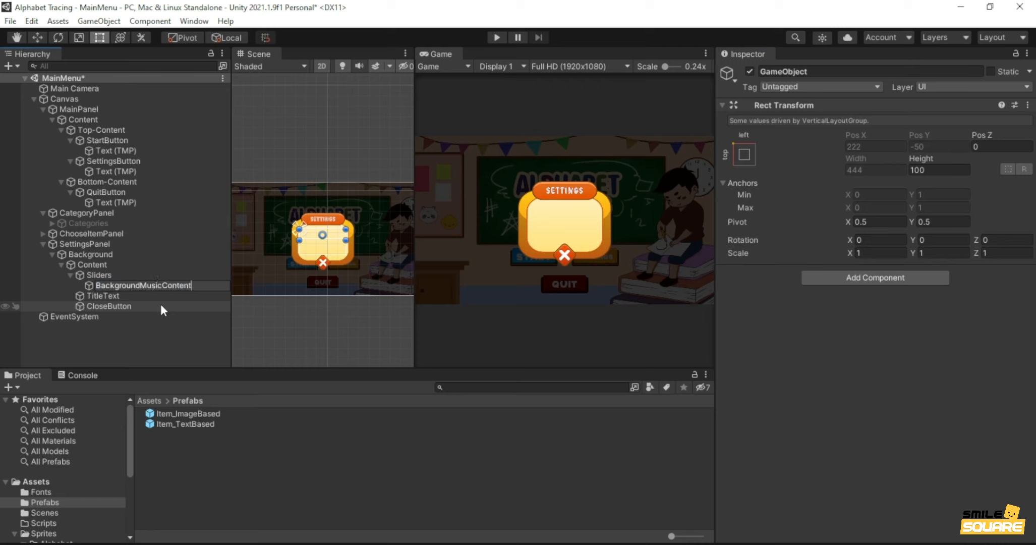
{"action": "key", "text": "Return"}
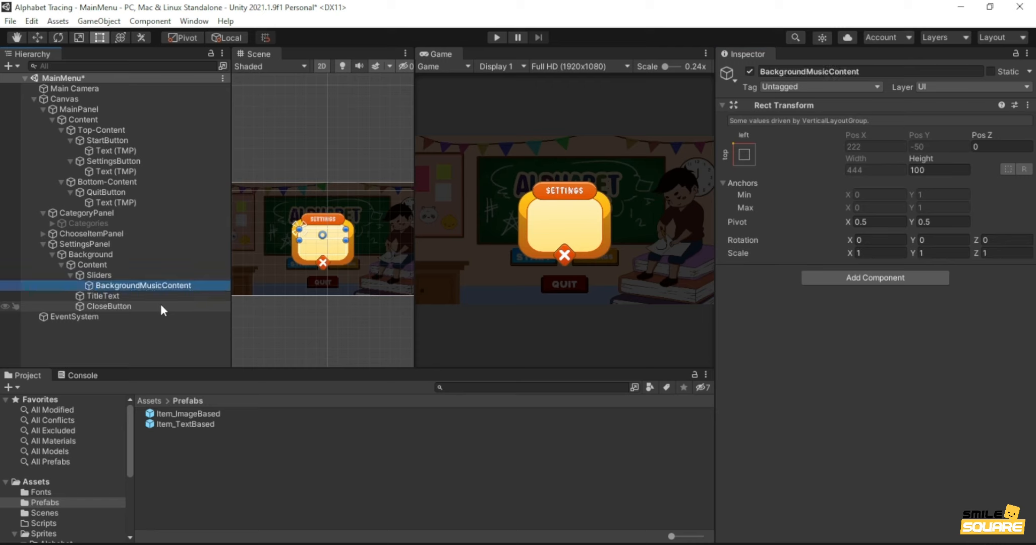
- Set BackgroundMusicContent's height to 110 and add a TextMeshPro text child named ItemTitle under it
{"action": "left_click", "coordinate": [928, 169]}
{"action": "type", "text": "110"}
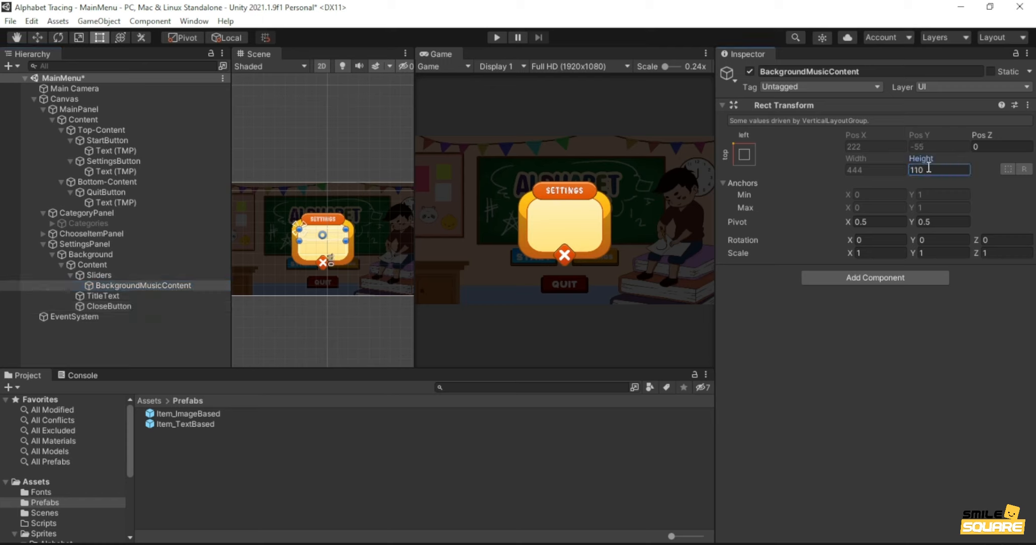
{"action": "right_click", "coordinate": [130, 284]}
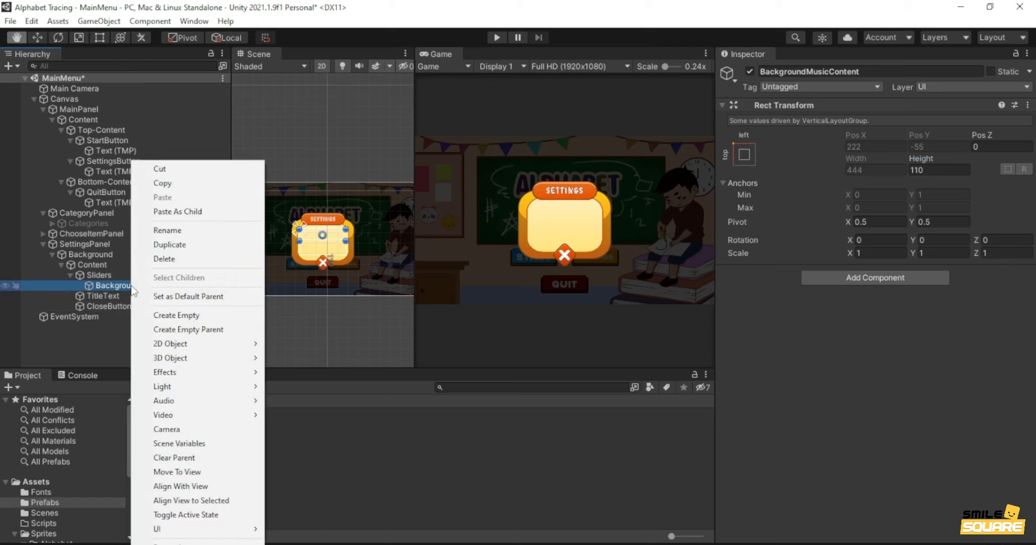
{"action": "mouse_move", "coordinate": [222, 530]}
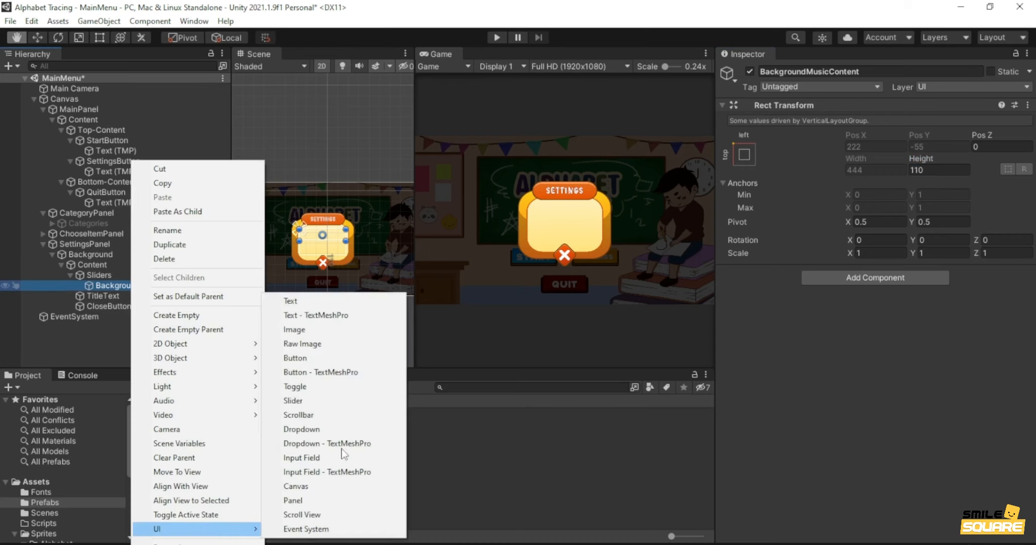
{"action": "left_click", "coordinate": [333, 314]}
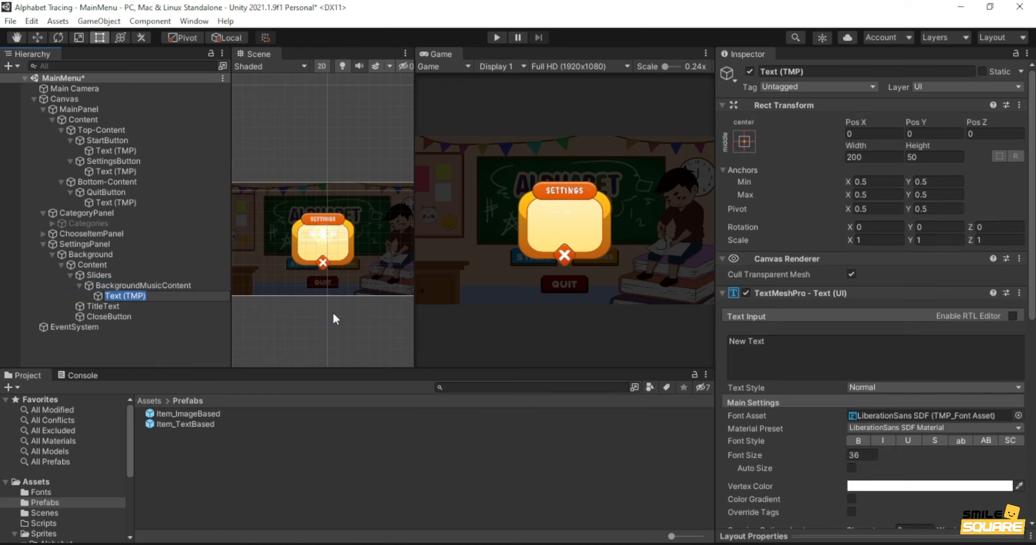
{"action": "type", "text": "ItemTitle"}
{"action": "key", "text": "Return"}
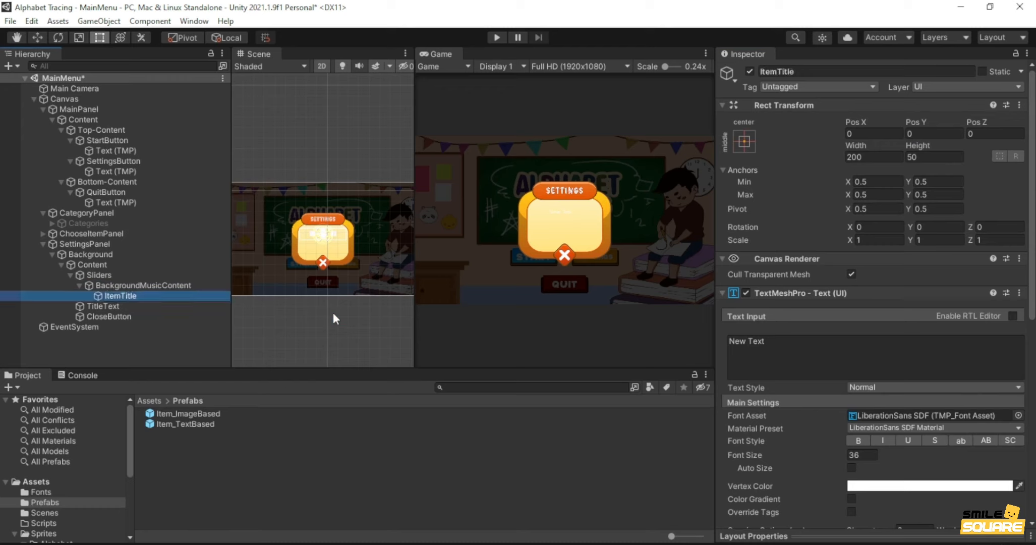
- Set ItemTitle's text to "Background Music" and its font asset to Say Comic SDF
{"action": "left_click", "coordinate": [823, 357]}
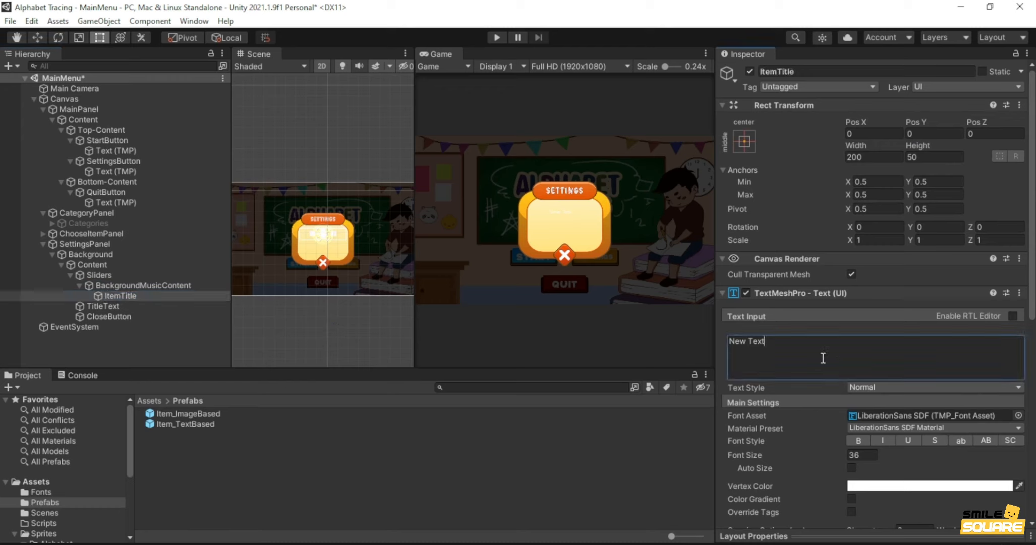
{"action": "type", "text": "Background m"}
{"action": "key", "text": "BackSpace"}
{"action": "type", "text": "Music"}
{"action": "left_click", "coordinate": [1016, 415]}
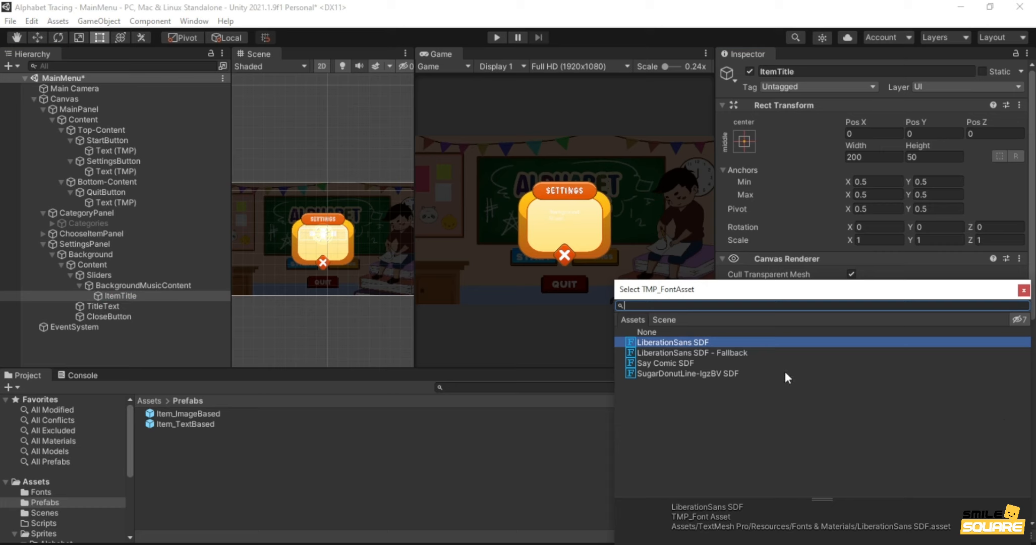
{"action": "double_click", "coordinate": [705, 363]}
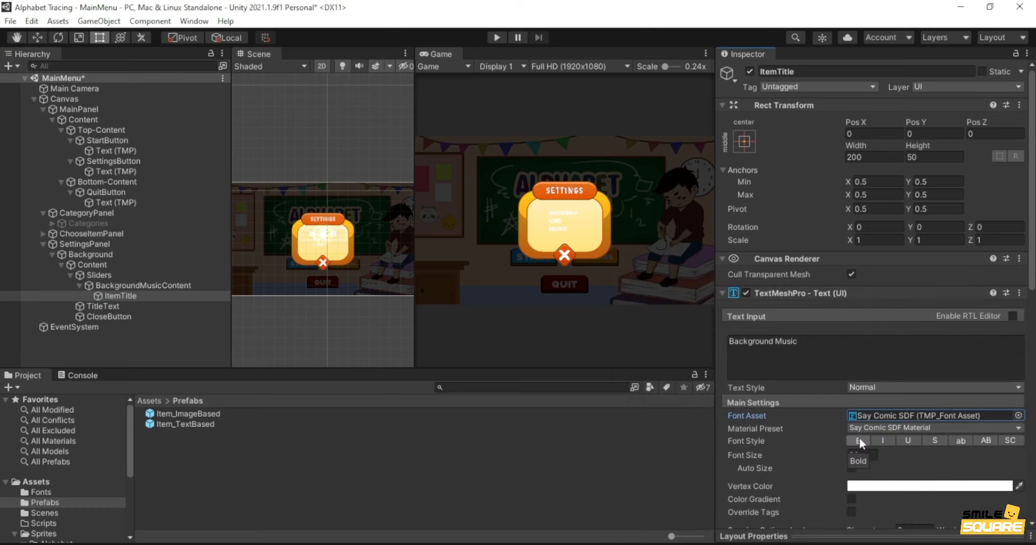
- Make the ItemTitle text bold, auto-sized and horizontally centred
{"action": "left_click", "coordinate": [859, 440]}
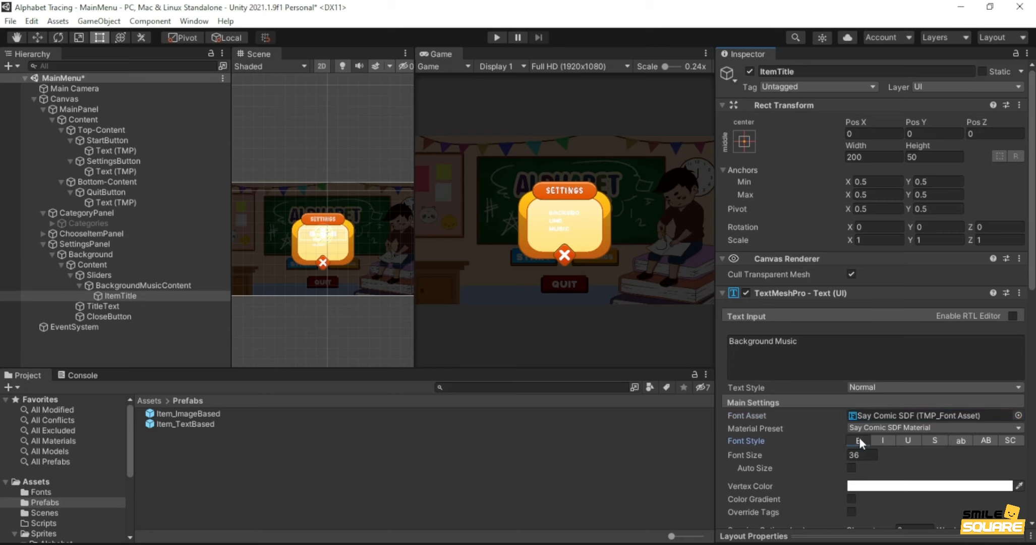
{"action": "left_click", "coordinate": [852, 468]}
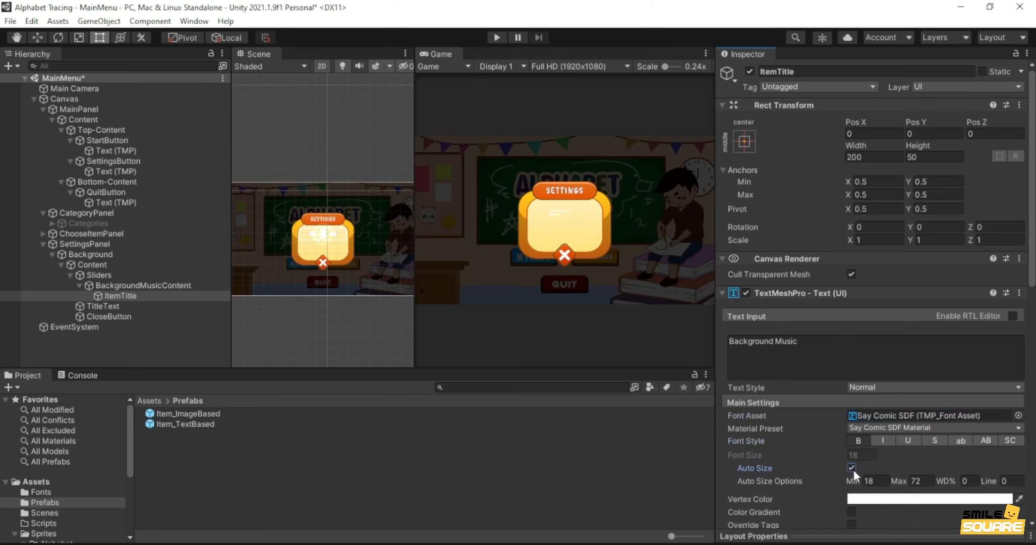
{"action": "scroll", "coordinate": [853, 470], "scroll_direction": "down", "scroll_amount": 5}
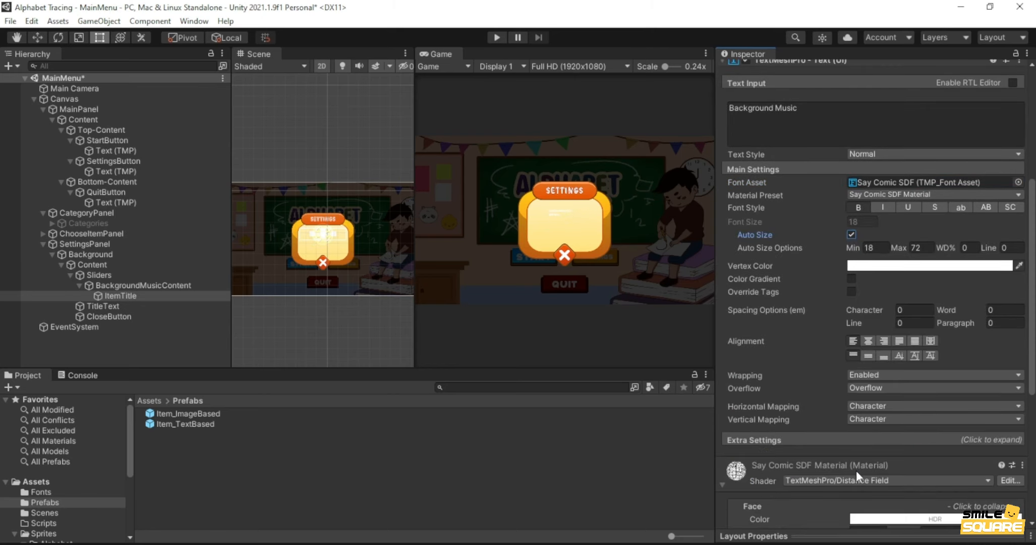
{"action": "left_click", "coordinate": [867, 341]}
- Anchor and position ItemTitle as a top stretch with Left 40, Pos Y -20, Right 20 and Height 40
{"action": "scroll", "coordinate": [865, 361], "scroll_direction": "up", "scroll_amount": 5}
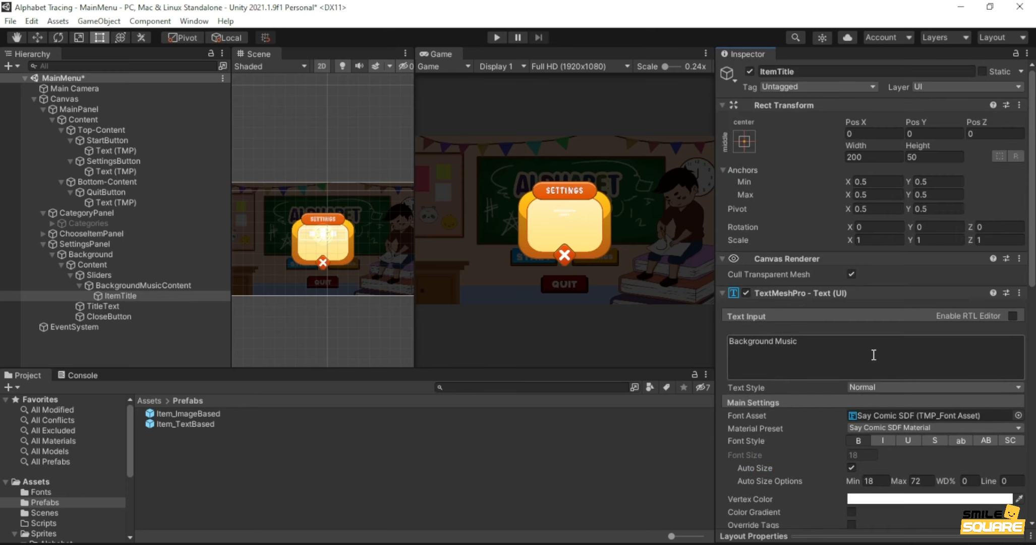
{"action": "left_click", "coordinate": [744, 141]}
{"action": "left_click", "coordinate": [880, 239], "text": "alt+shift"}
{"action": "left_click", "coordinate": [874, 136]}
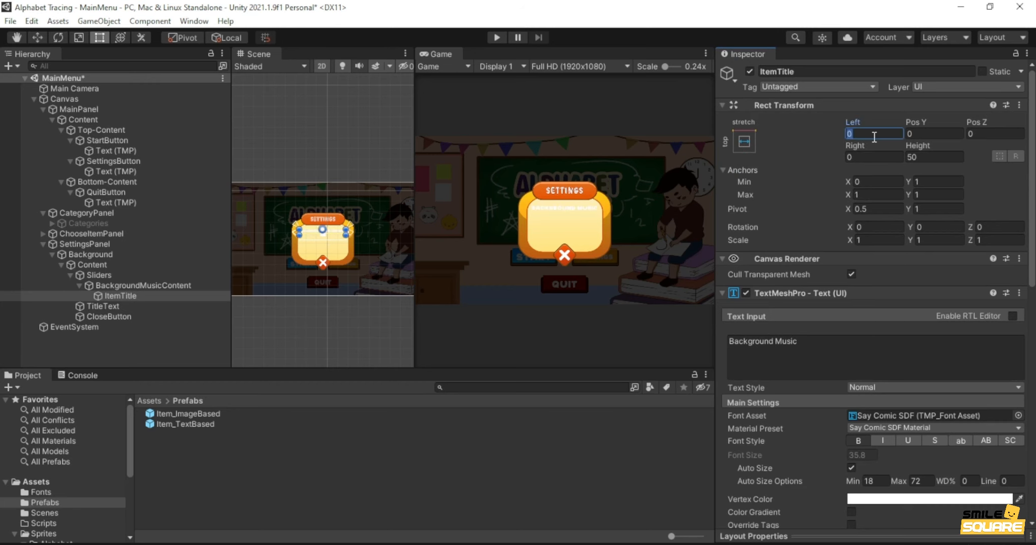
{"action": "type", "text": "40"}
{"action": "key", "text": "Tab"}
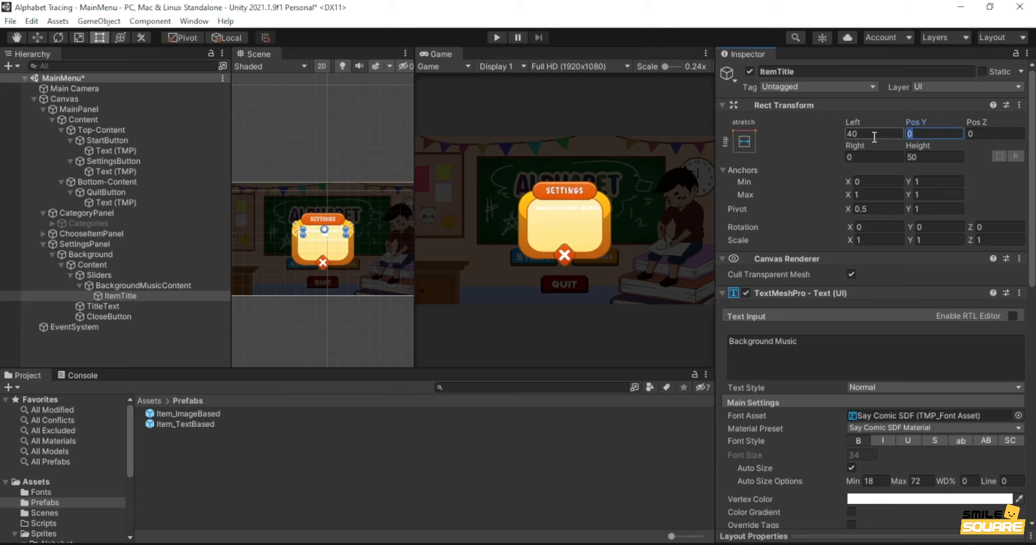
{"action": "type", "text": "-20"}
{"action": "key", "text": "Tab"}
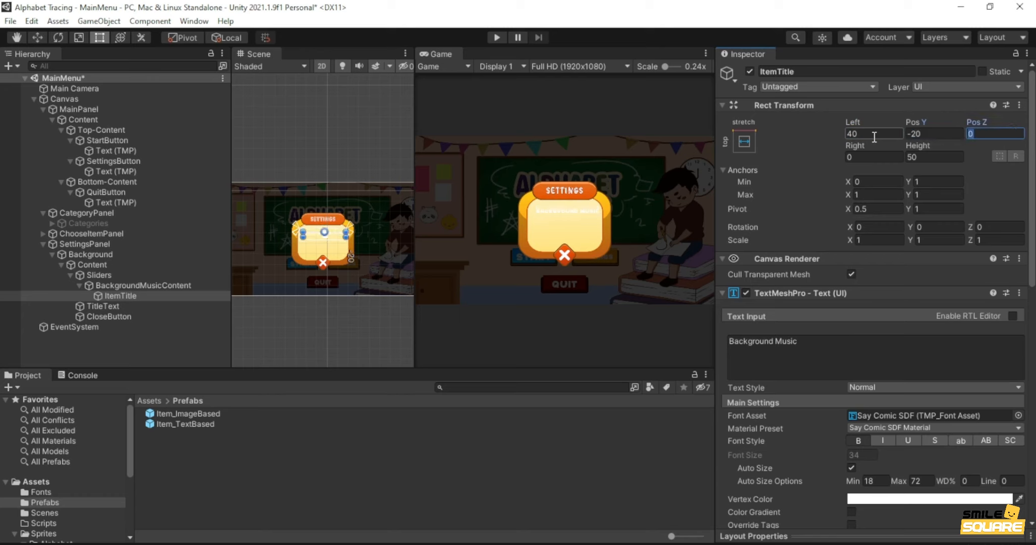
{"action": "key", "text": "Tab"}
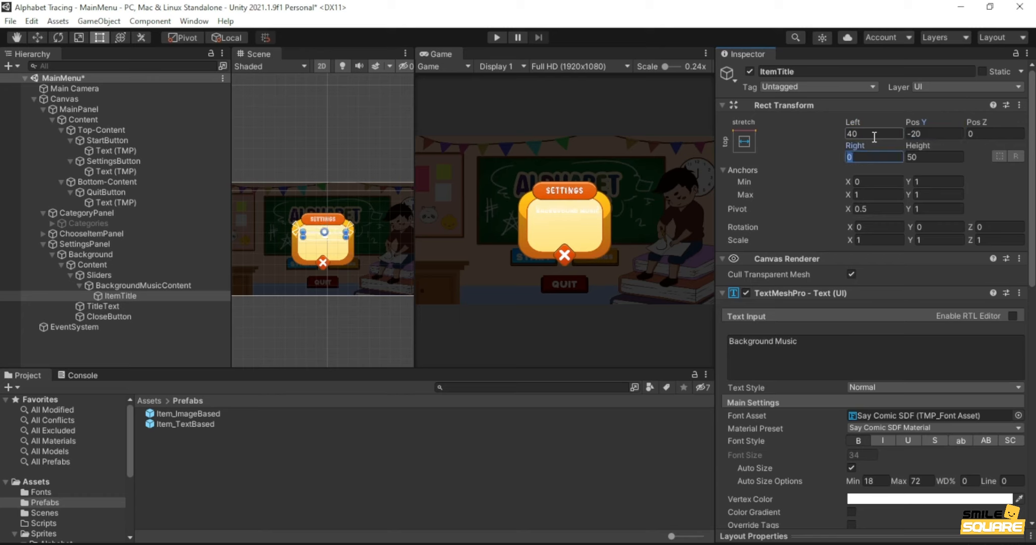
{"action": "type", "text": "20"}
{"action": "key", "text": "Tab"}
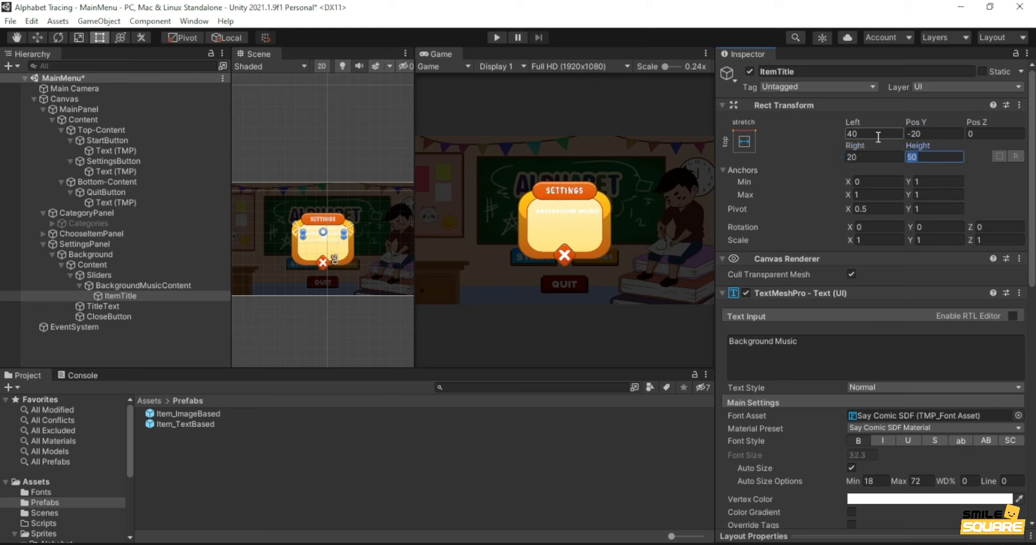
{"action": "type", "text": "40"}
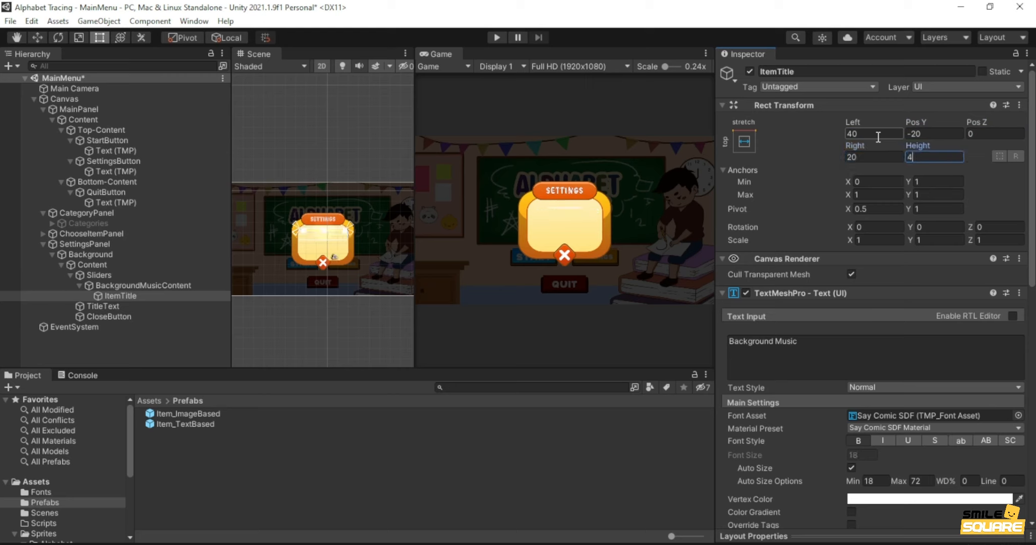
- Set ItemTitle's vertex color to a dark orange-brown of about HSV 23, 97, 56
{"action": "left_click", "coordinate": [909, 500]}
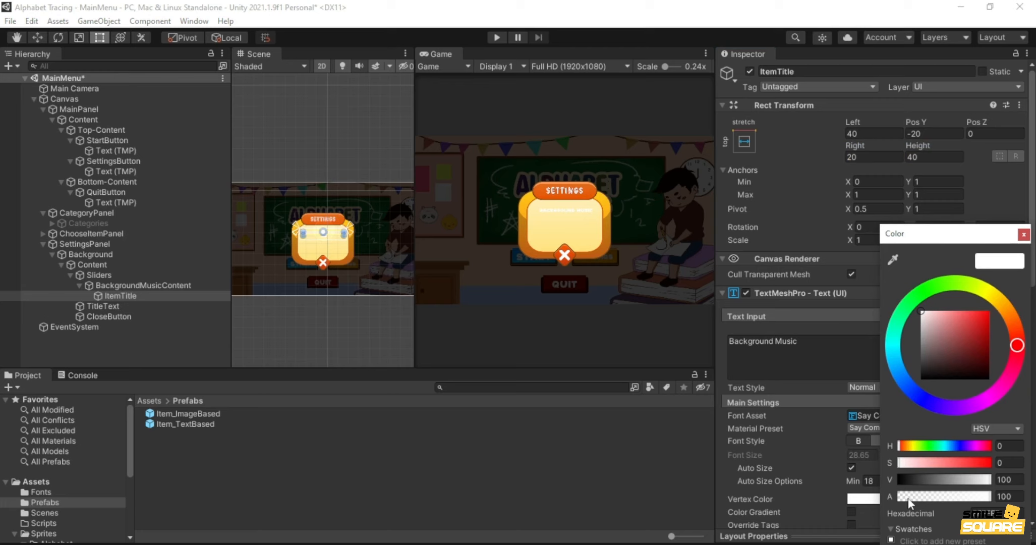
{"action": "left_click", "coordinate": [1012, 321]}
{"action": "left_click", "coordinate": [973, 328]}
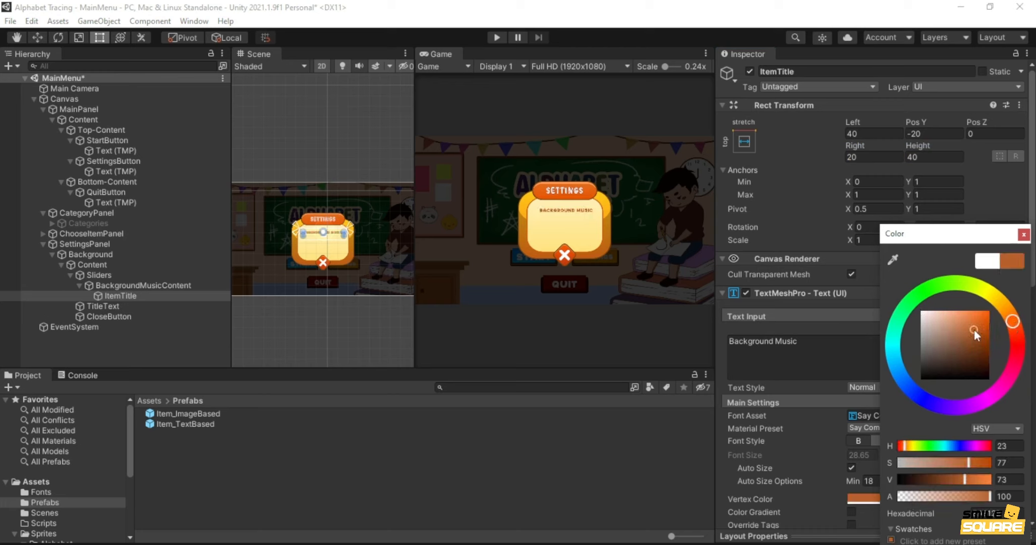
{"action": "left_click", "coordinate": [981, 333]}
{"action": "left_click", "coordinate": [987, 339]}
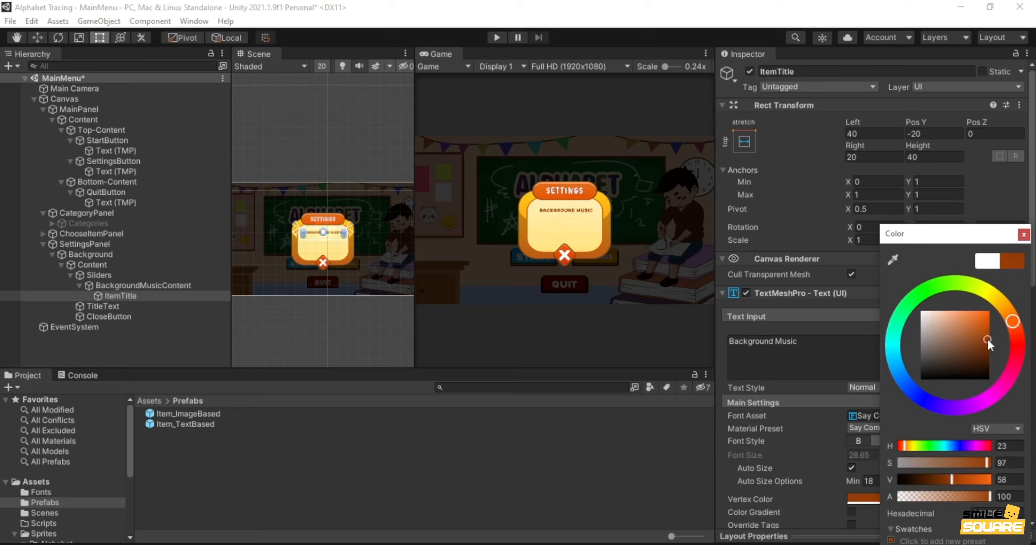
{"action": "left_click", "coordinate": [1022, 235]}
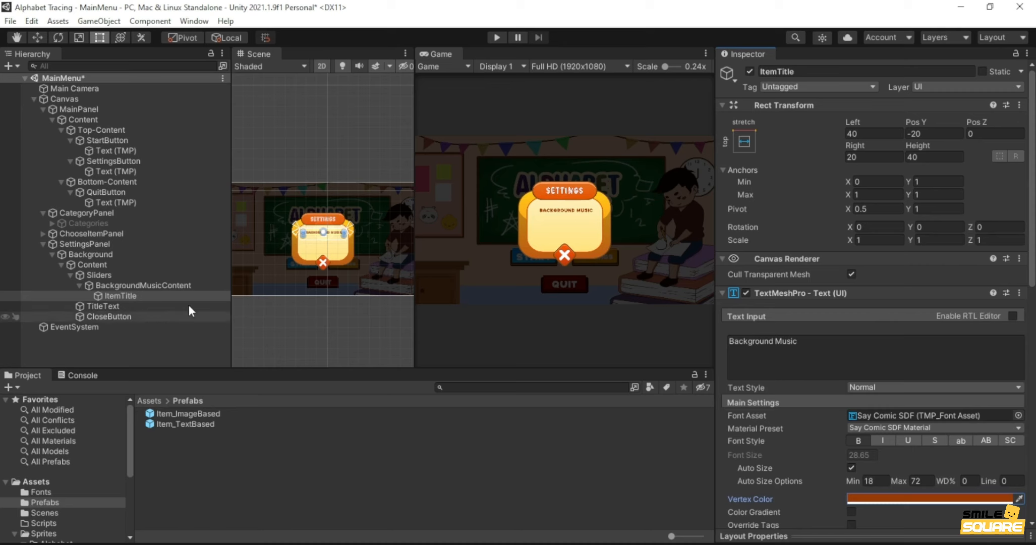
- Add a UI Slider as a child of BackgroundMusicContent
{"action": "right_click", "coordinate": [116, 285]}
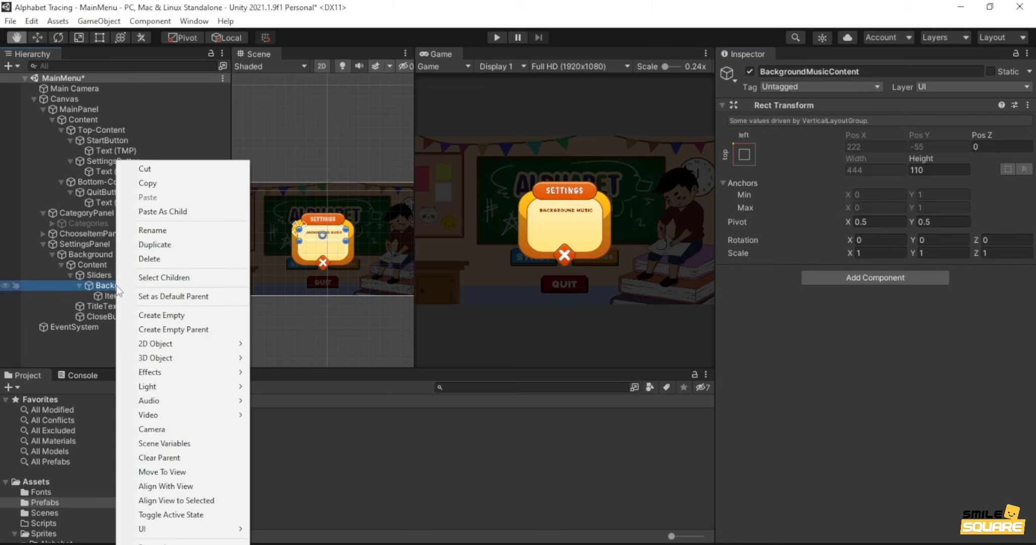
{"action": "mouse_move", "coordinate": [146, 528]}
{"action": "left_click", "coordinate": [291, 401]}
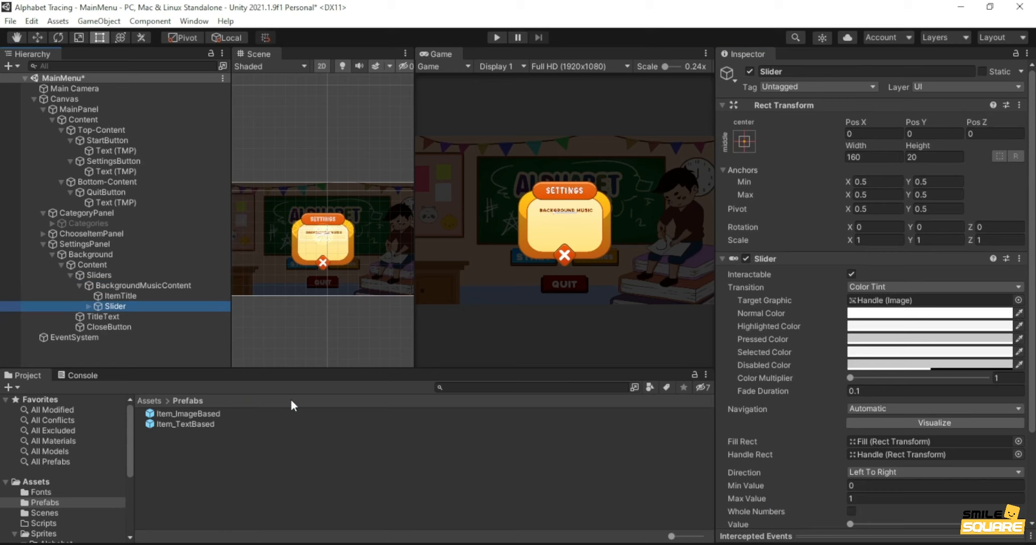
- Anchor and position the Slider as a bottom stretch with Left 40, Right 40 and Height 56
{"action": "key", "text": "q"}
{"action": "left_click", "coordinate": [744, 141]}
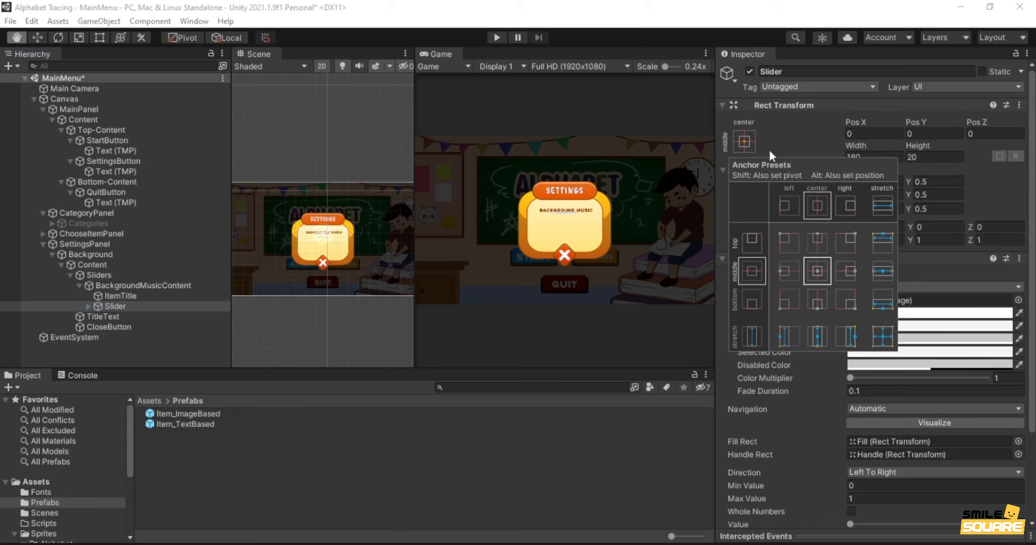
{"action": "key", "text": "t"}
{"action": "left_click", "coordinate": [883, 302], "text": "alt+shift"}
{"action": "left_click", "coordinate": [859, 134]}
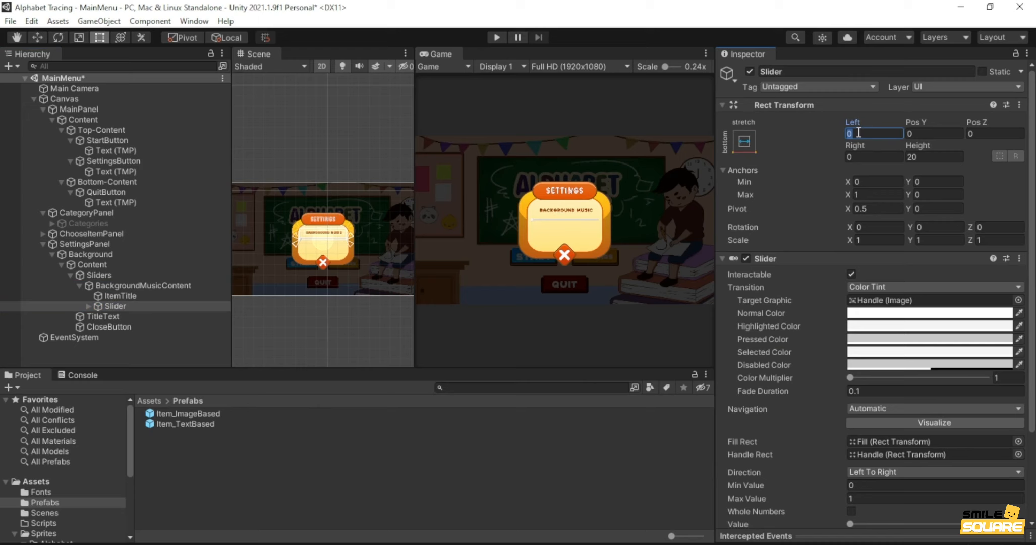
{"action": "type", "text": "40"}
{"action": "left_click", "coordinate": [861, 155]}
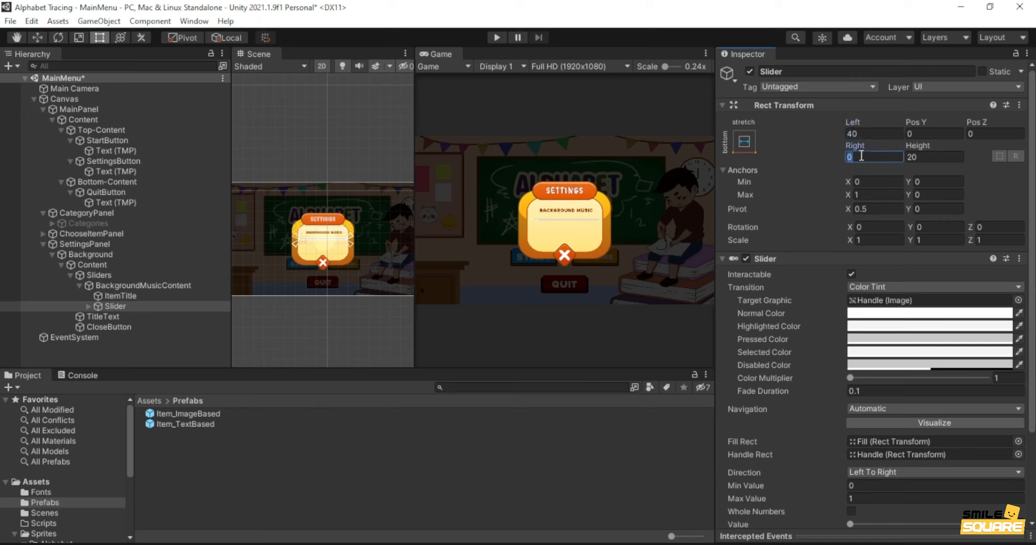
{"action": "type", "text": "40"}
{"action": "key", "text": "Tab"}
{"action": "type", "text": "56"}
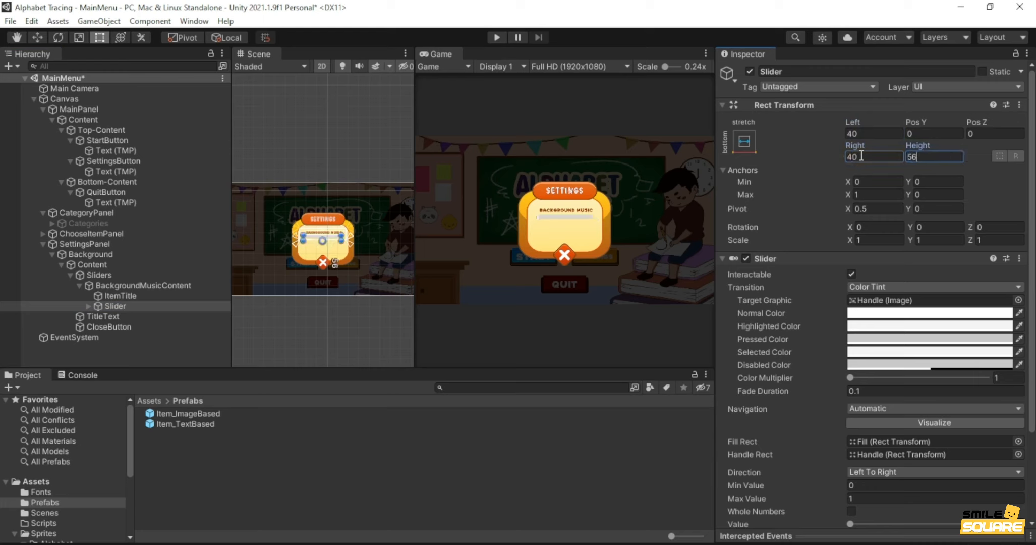
- Deactivate the Handle Slide Area object inside the Slider
{"action": "left_click", "coordinate": [87, 306]}
{"action": "left_click", "coordinate": [123, 332]}
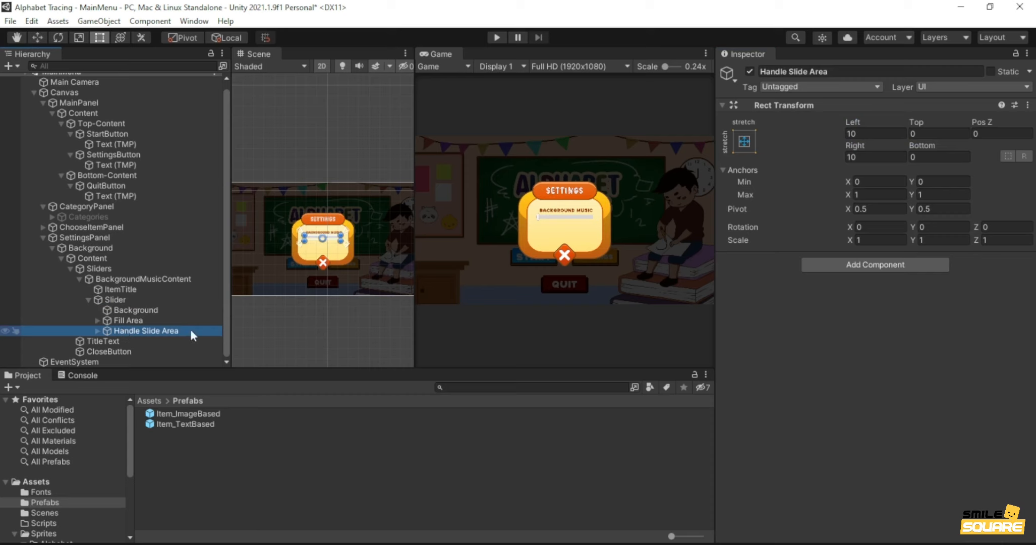
{"action": "left_click", "coordinate": [751, 71]}
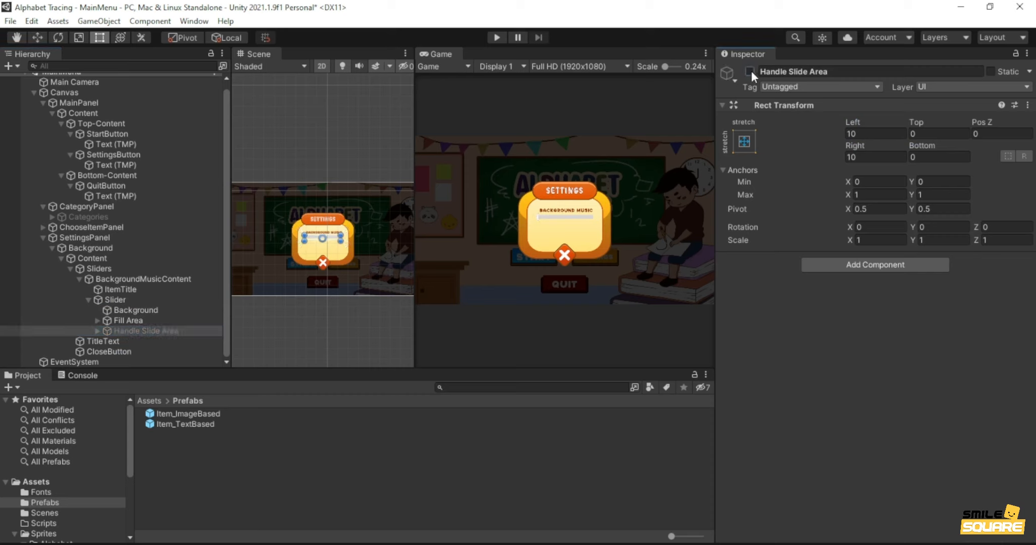
- Change the image color of the Slider's Background object to dark brown
{"action": "left_click", "coordinate": [134, 310]}
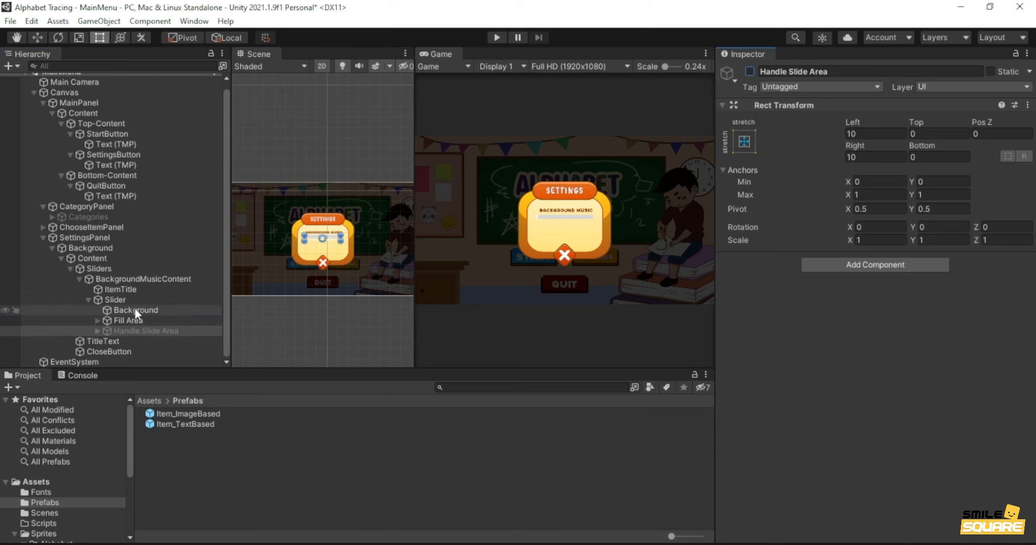
{"action": "left_click", "coordinate": [862, 322]}
{"action": "mouse_move", "coordinate": [1004, 331]}
{"action": "left_mouse_down"}
{"action": "mouse_move", "coordinate": [998, 343]}
{"action": "mouse_move", "coordinate": [1004, 330]}
{"action": "left_mouse_up"}
- Rename the Slider object to BGM_Slider and set its slider value to 1
{"action": "left_click", "coordinate": [115, 299]}
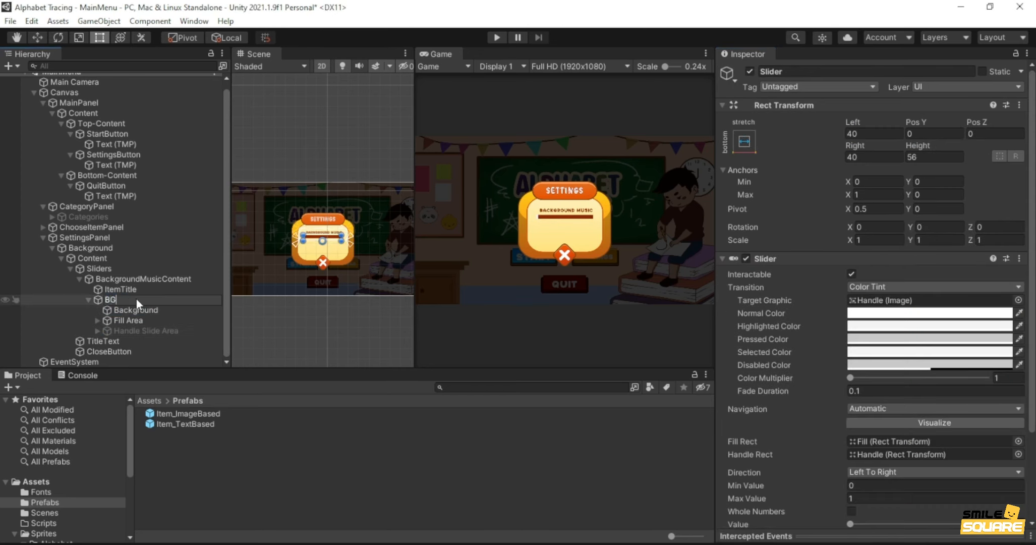
{"action": "key", "text": "Return"}
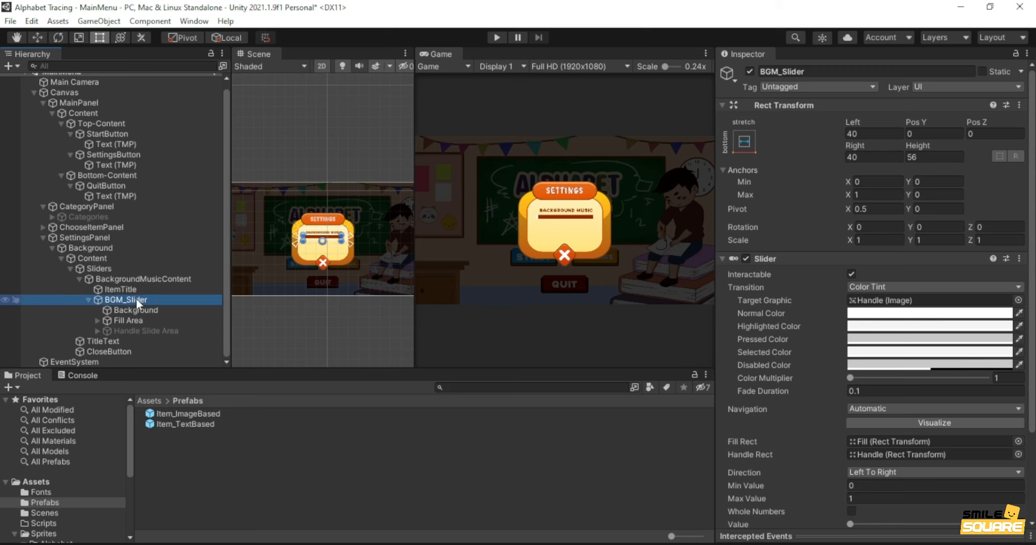
{"action": "scroll", "coordinate": [880, 437], "scroll_direction": "down", "scroll_amount": 3}
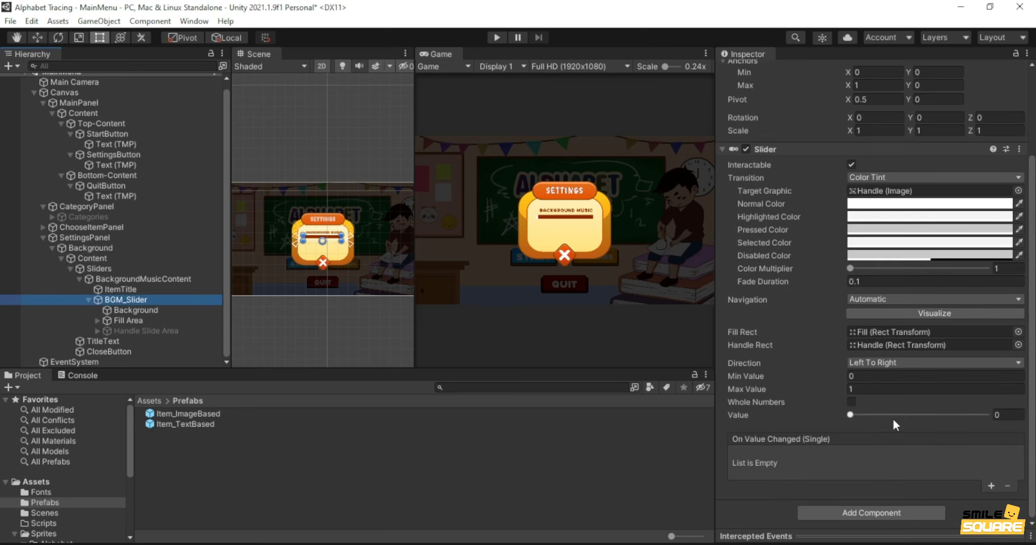
{"action": "left_click", "coordinate": [1006, 415]}
{"action": "type", "text": "1"}
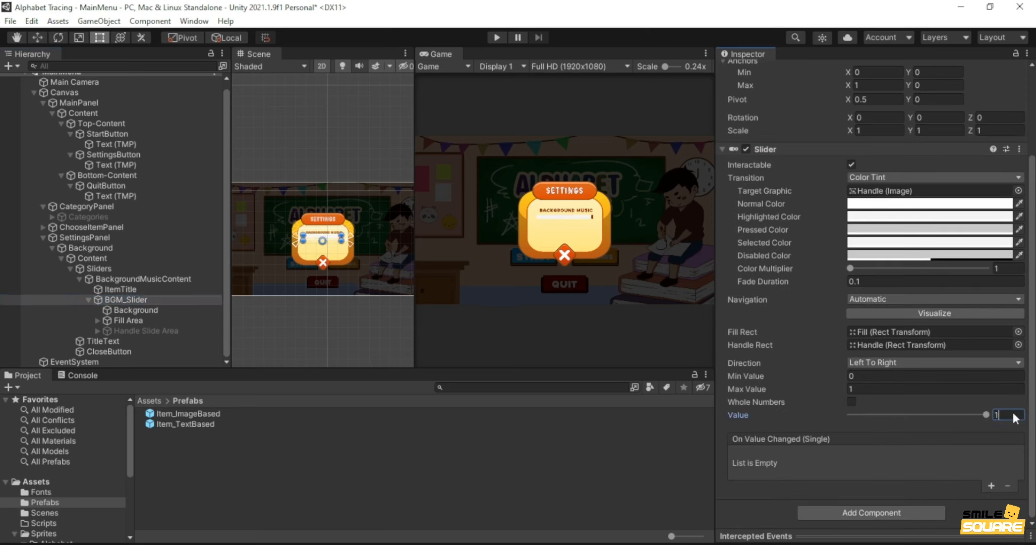
- Set the Left, Top, Right and Bottom offsets of BGM_Slider's Fill Area to 2
{"action": "left_click", "coordinate": [141, 322]}
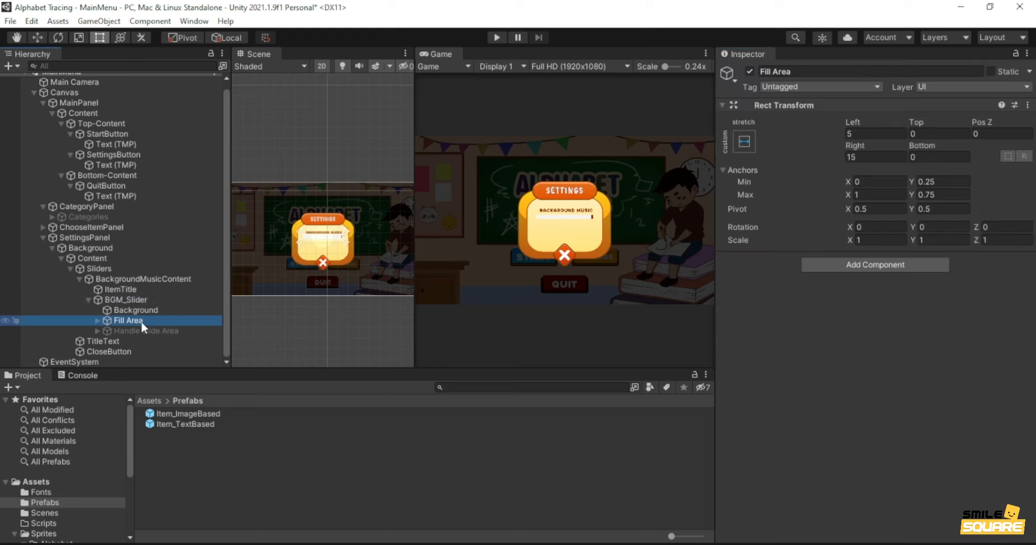
{"action": "left_click", "coordinate": [859, 133]}
{"action": "type", "text": "2"}
{"action": "key", "text": "Tab"}
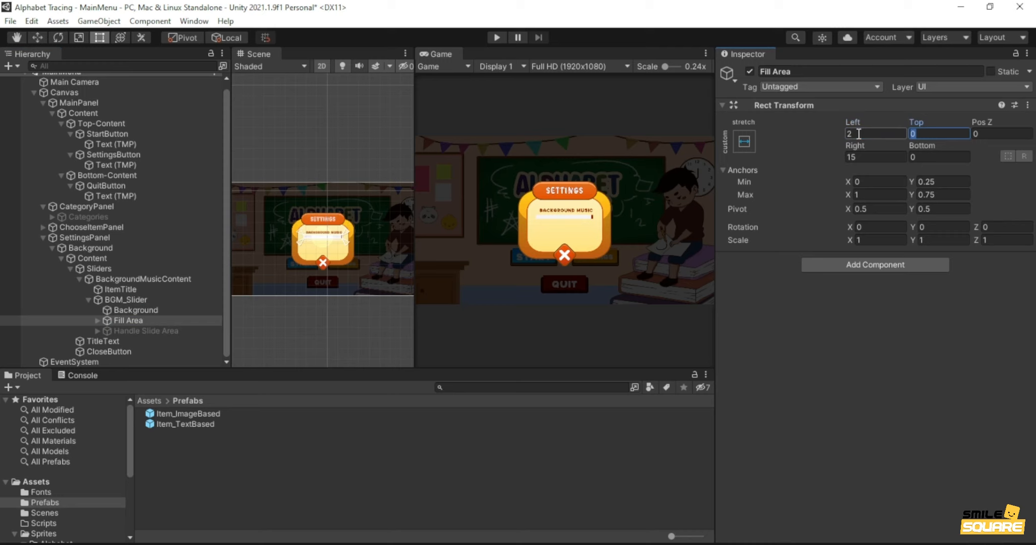
{"action": "type", "text": "2"}
{"action": "key", "text": "Tab"}
{"action": "key", "text": "Tab"}
{"action": "type", "text": "2"}
{"action": "key", "text": "Tab"}
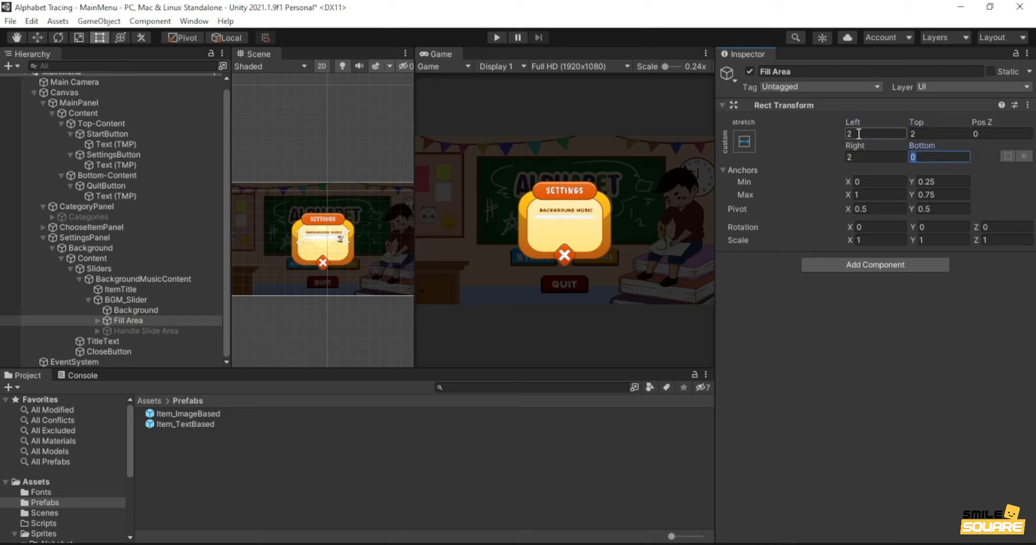
{"action": "type", "text": "2"}
- Stretch the Fill object inside the Fill Area to its parent's full size, with all offsets at 0
{"action": "left_click", "coordinate": [98, 320]}
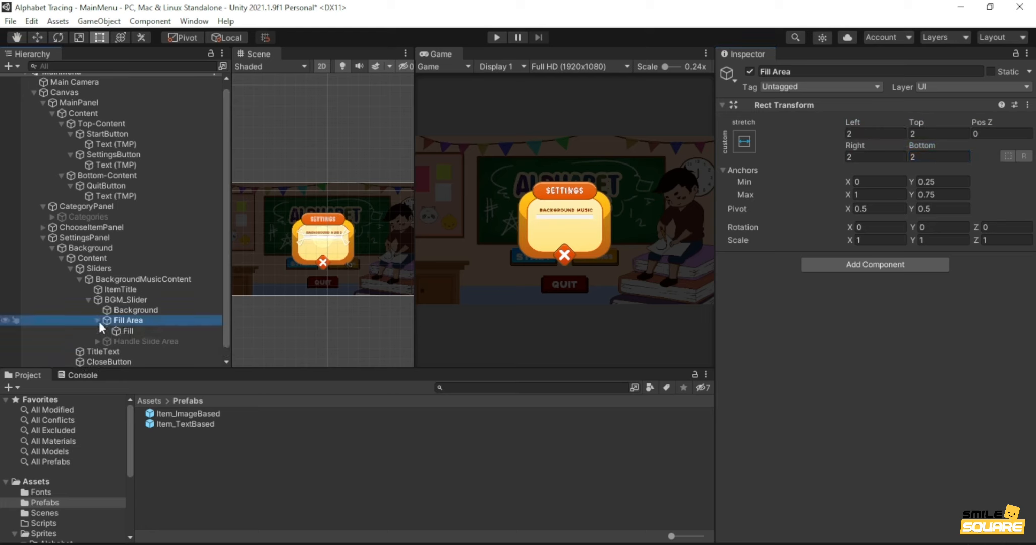
{"action": "left_click", "coordinate": [129, 331]}
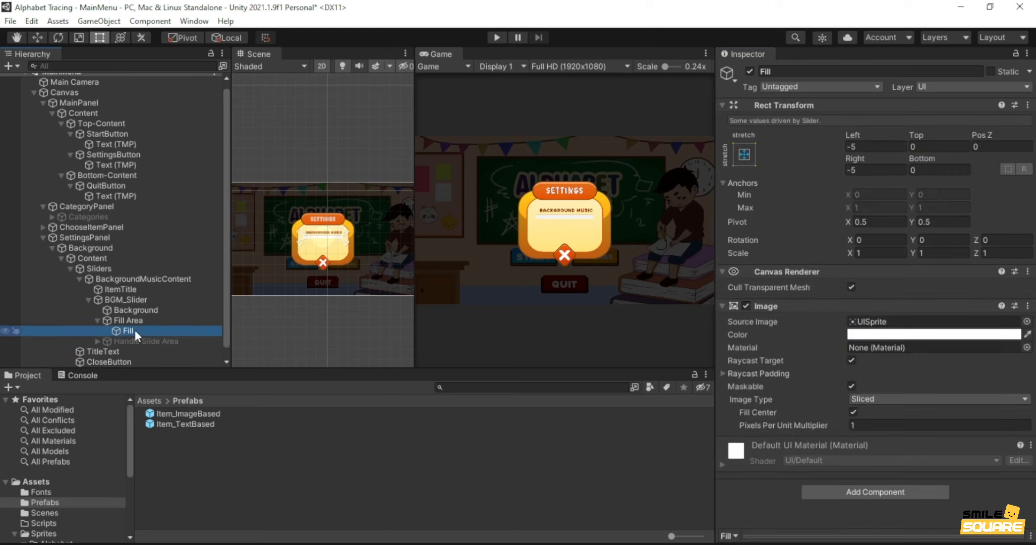
{"action": "left_click", "coordinate": [744, 154]}
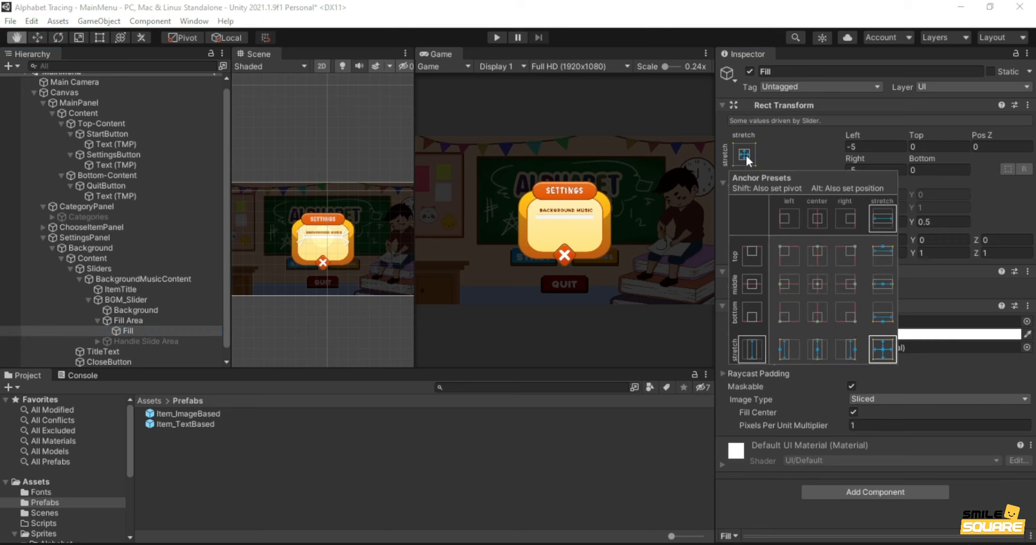
{"action": "left_click", "coordinate": [883, 349], "text": "alt"}
{"action": "left_click", "coordinate": [791, 140]}
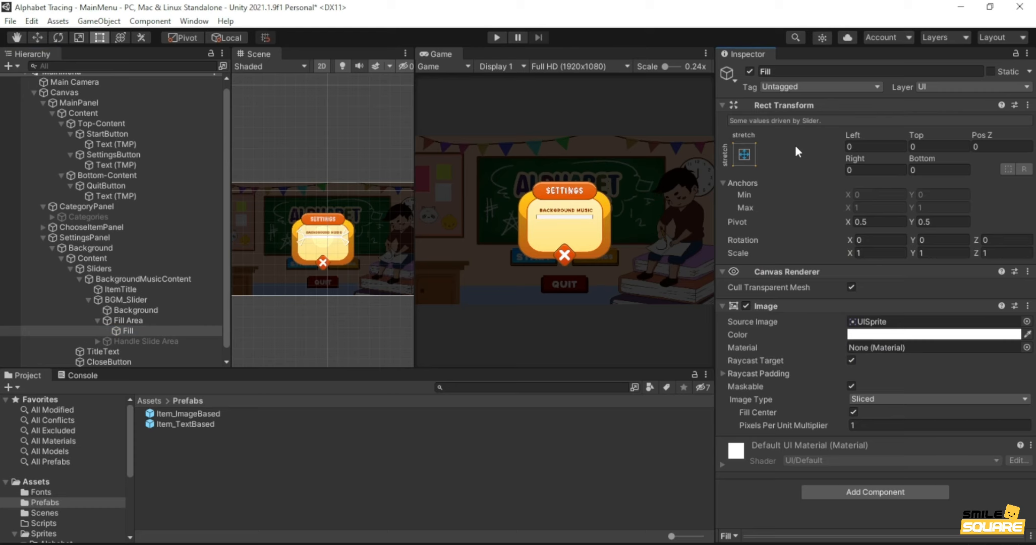
- Change the Fill object's image color to orange, about HSV 35, 100, 89
{"action": "left_click", "coordinate": [908, 334]}
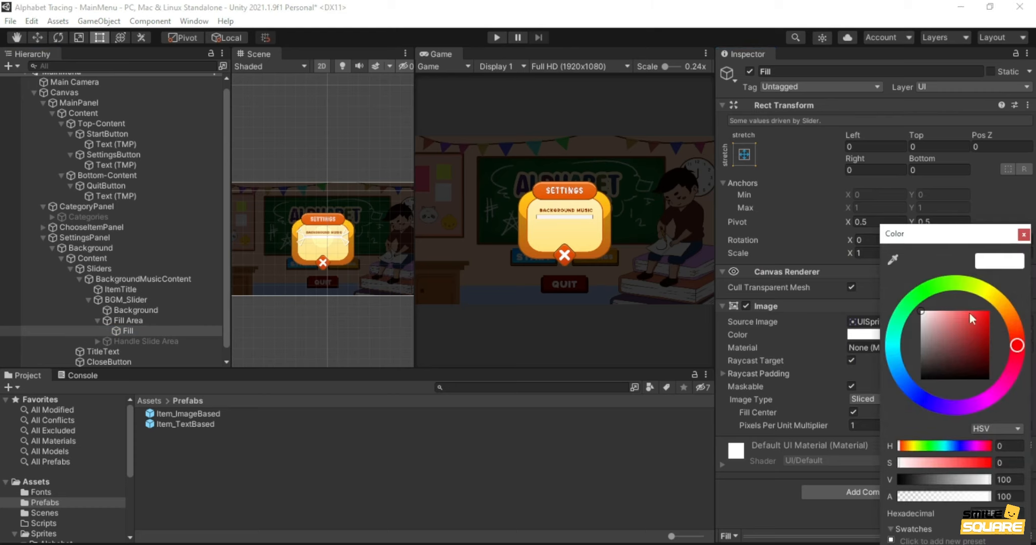
{"action": "left_click", "coordinate": [998, 301]}
{"action": "left_click_drag", "start_coordinate": [976, 331], "coordinate": [1010, 308]}
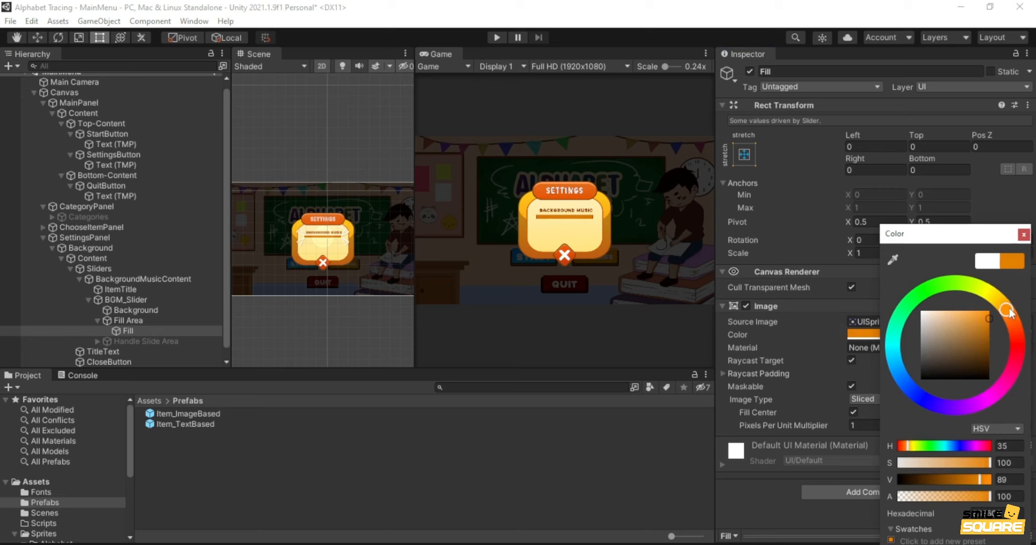
{"action": "left_click", "coordinate": [1023, 235]}
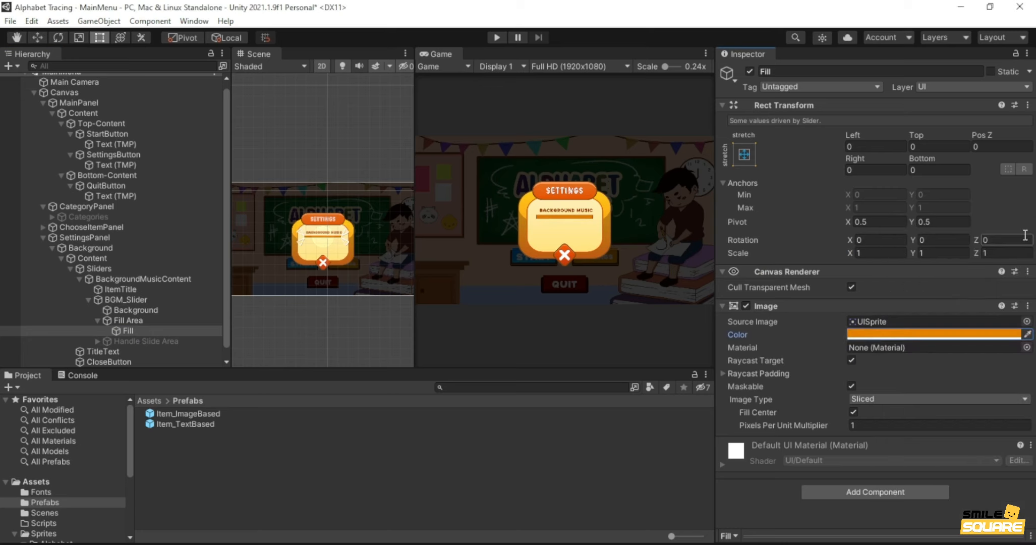
- Duplicate BackgroundMusicContent and rename the copy SoundEffectContent
{"action": "left_click", "coordinate": [125, 279]}
{"action": "key", "text": "F2"}
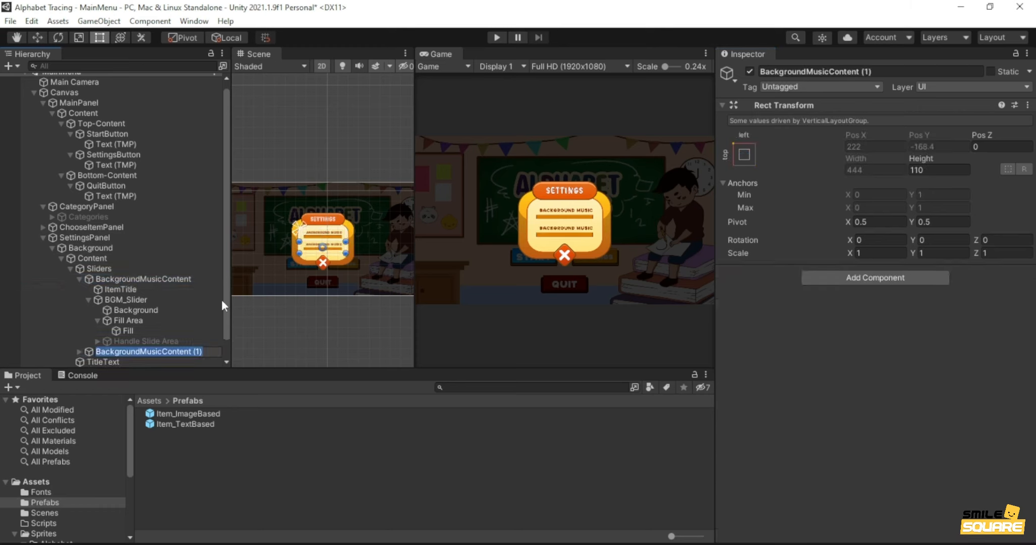
{"action": "type", "text": "S"}
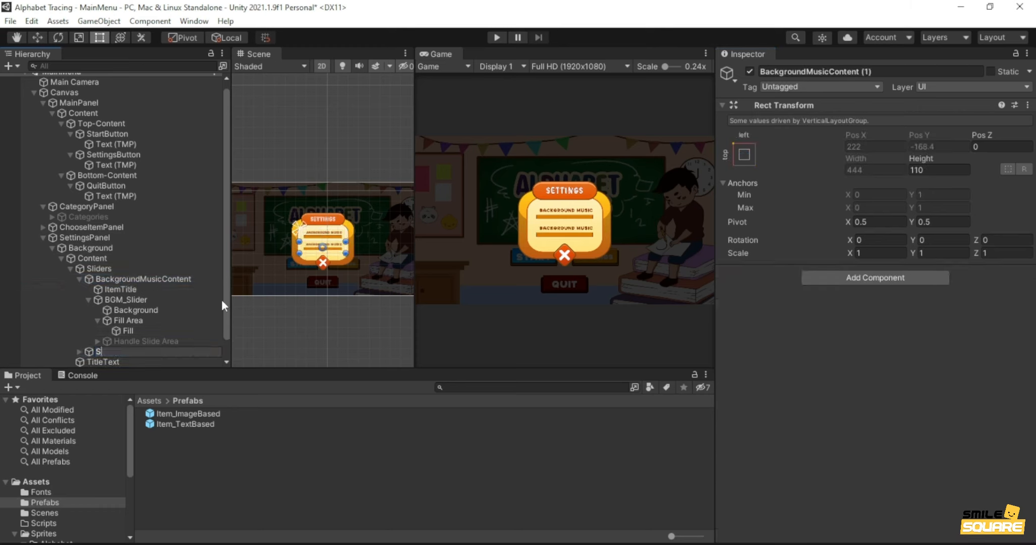
{"action": "type", "text": "oundEffectContent"}
{"action": "key", "text": "Return"}
- Rename the slider inside SoundEffectContent as SoundEffect_Slider
{"action": "key", "text": "Right"}
{"action": "key", "text": "Down"}
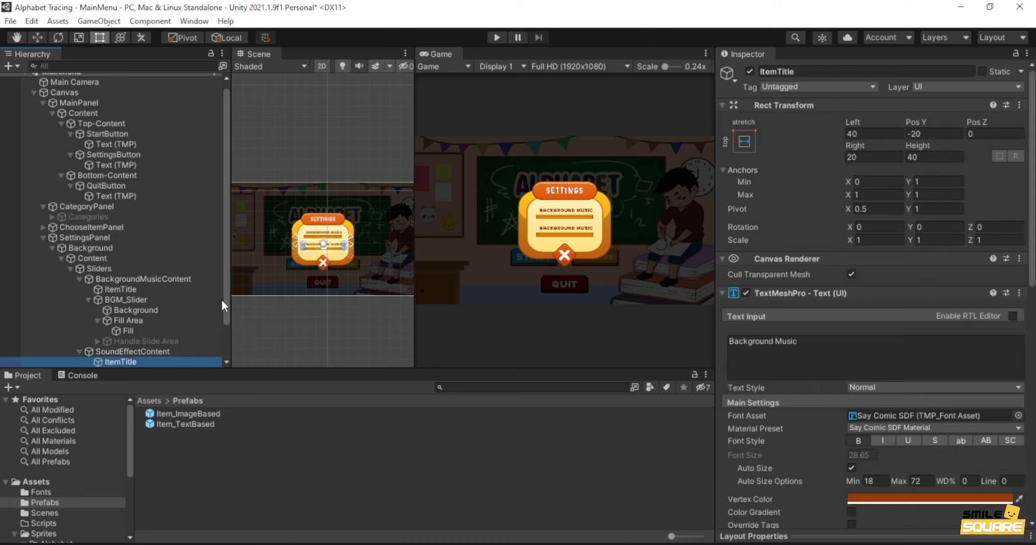
{"action": "scroll", "coordinate": [169, 342], "scroll_direction": "down", "scroll_amount": 3}
{"action": "left_click", "coordinate": [122, 331]}
{"action": "key", "text": "F2"}
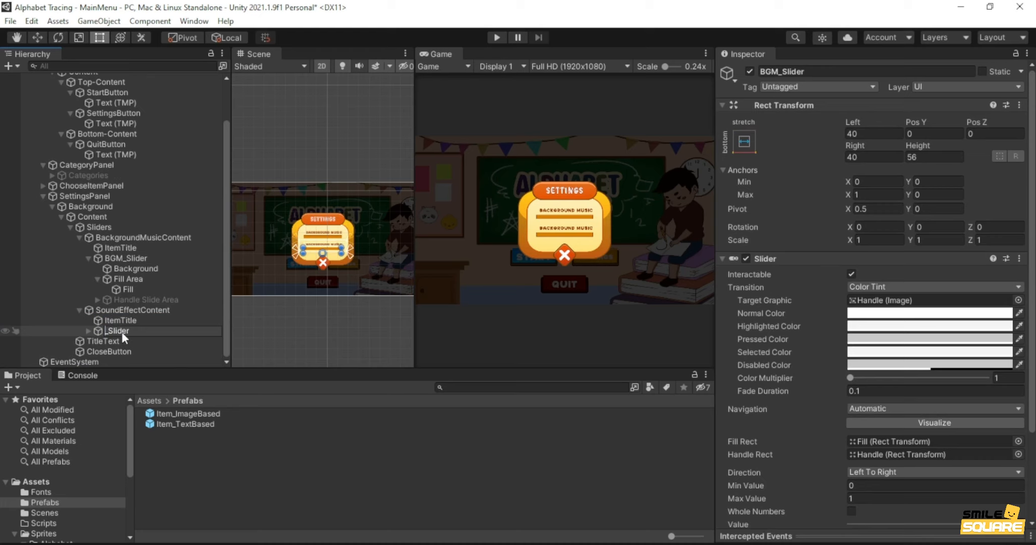
{"action": "type", "text": "SoundEffect"}
{"action": "key", "text": "Return"}
- Change the text of the ItemTitle inside SoundEffectContent to "Sound Effect"
{"action": "key", "text": "Up"}
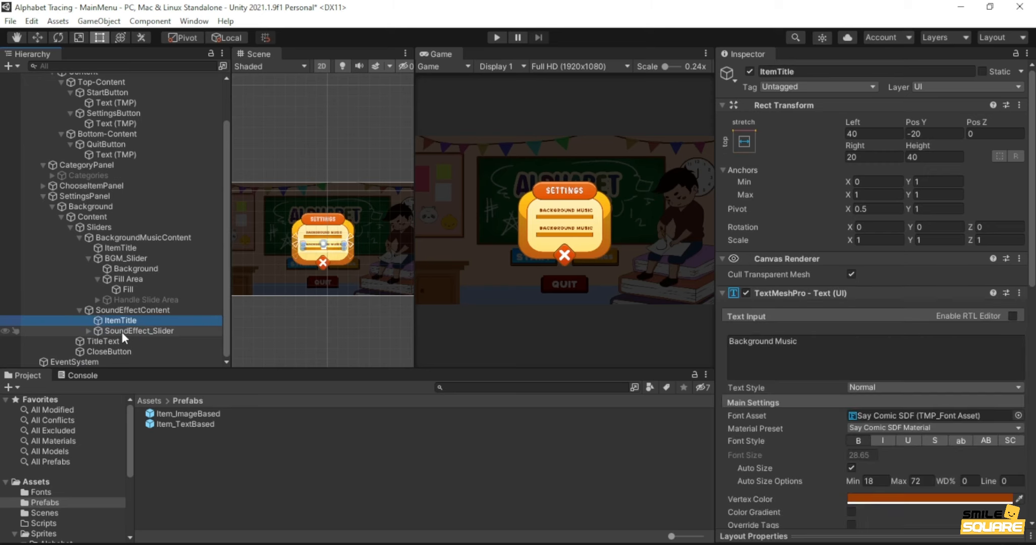
{"action": "left_click", "coordinate": [879, 345]}
{"action": "type", "text": "So"}
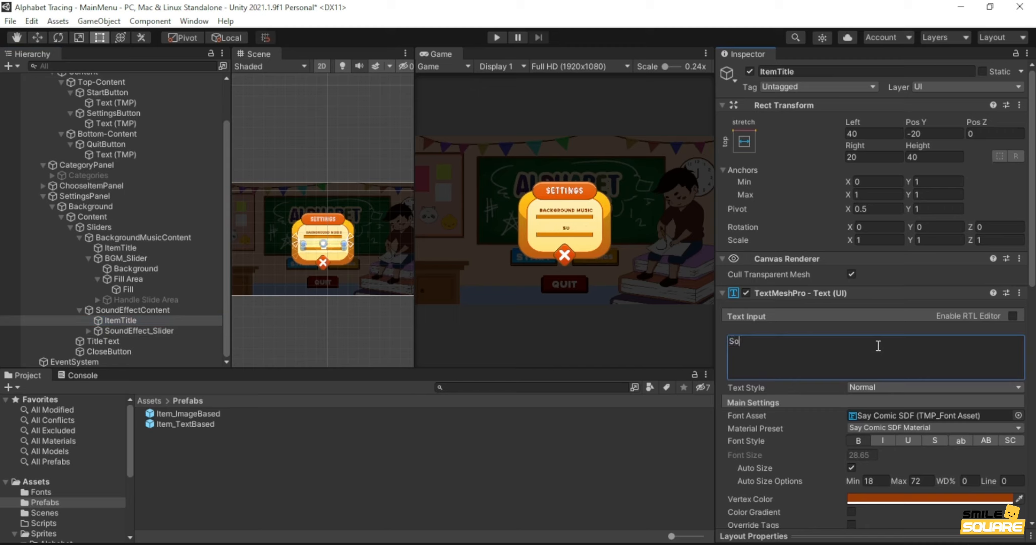
{"action": "type", "text": "und Effect"}
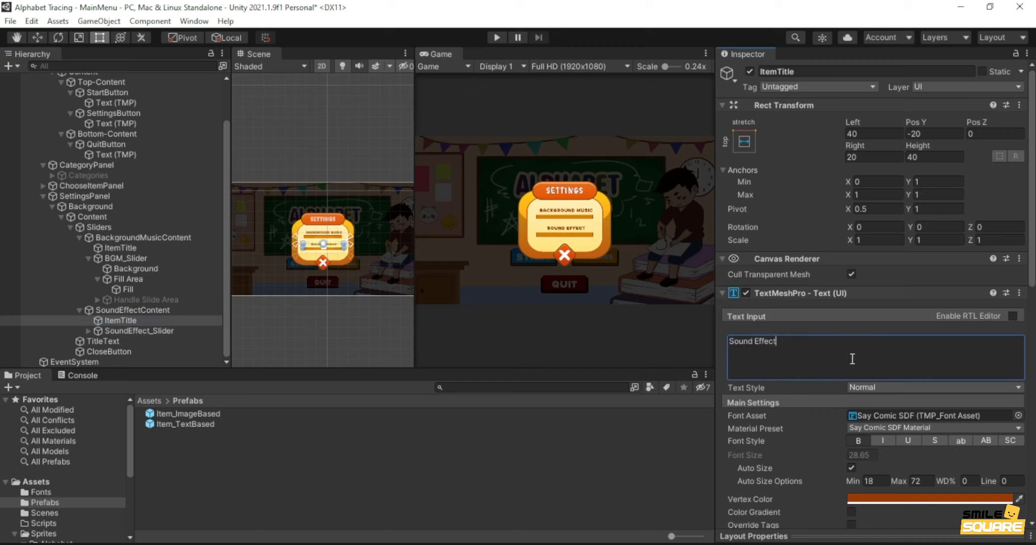
- Deactivate the Background object of the SettingsPanel
{"action": "left_click", "coordinate": [122, 208]}
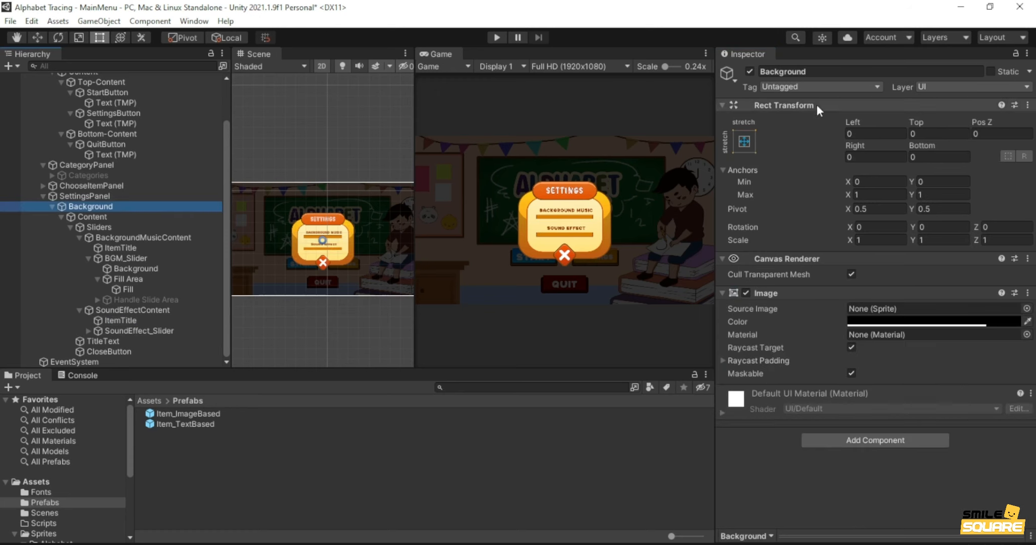
{"action": "left_click", "coordinate": [751, 72]}
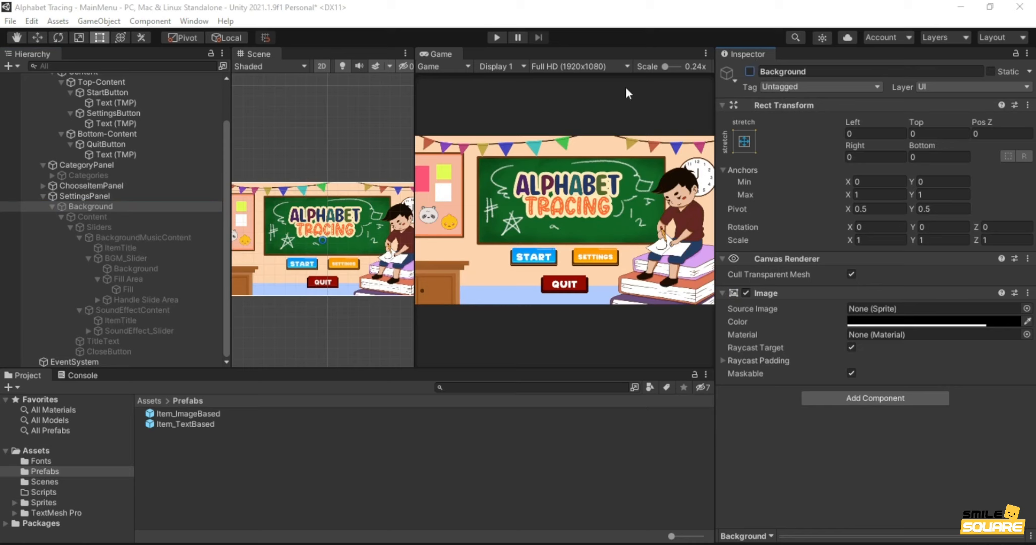
- Duplicate the SettingsPanel and rename the copy LoadingPanel
{"action": "left_click", "coordinate": [104, 197]}
{"action": "key", "text": "ctrl+d"}
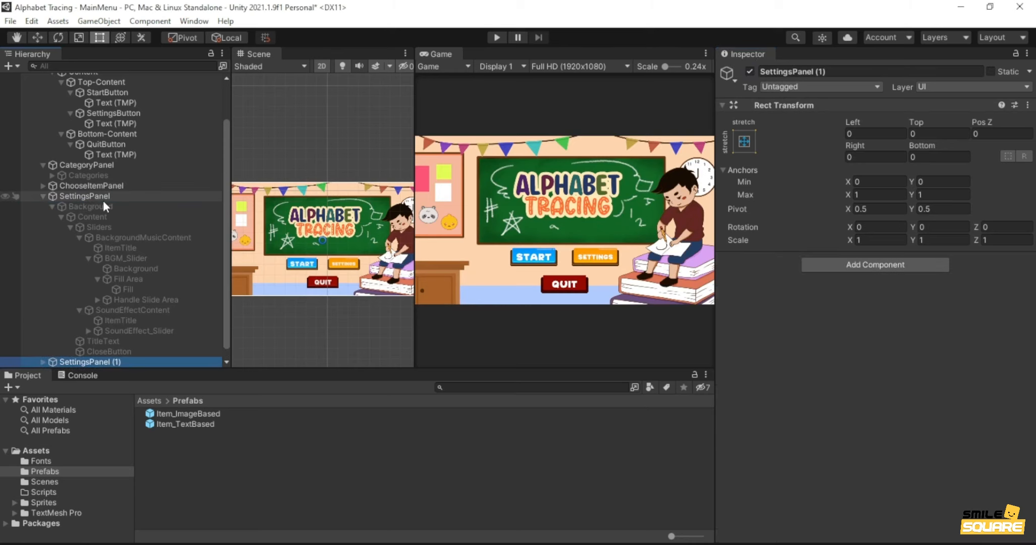
{"action": "left_click", "coordinate": [42, 196]}
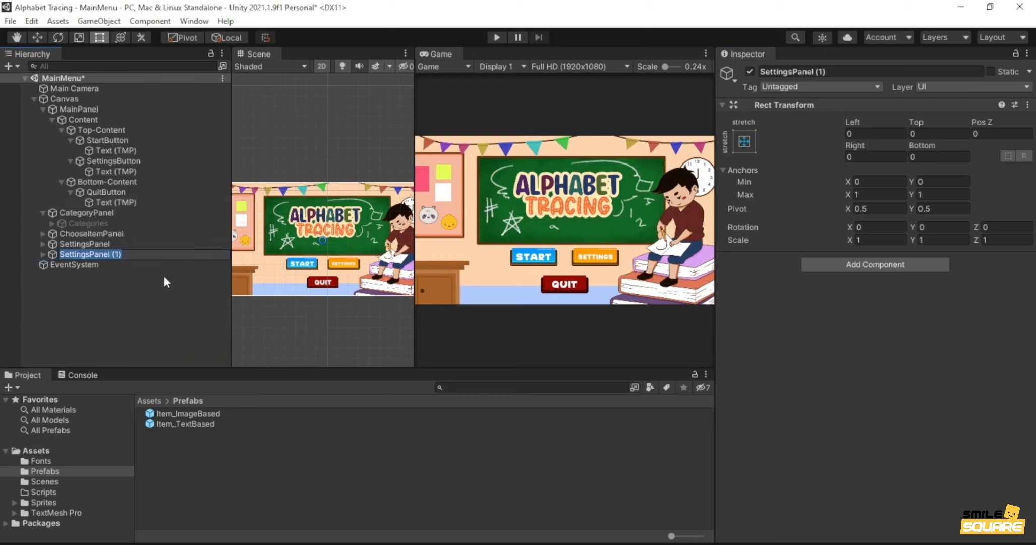
{"action": "key", "text": "F2"}
{"action": "type", "text": "LoadingPanel"}
{"action": "key", "text": "Return"}
- Activate the LoadingPanel's Background object and delete its Content child
{"action": "key", "text": "Right"}
{"action": "key", "text": "Down"}
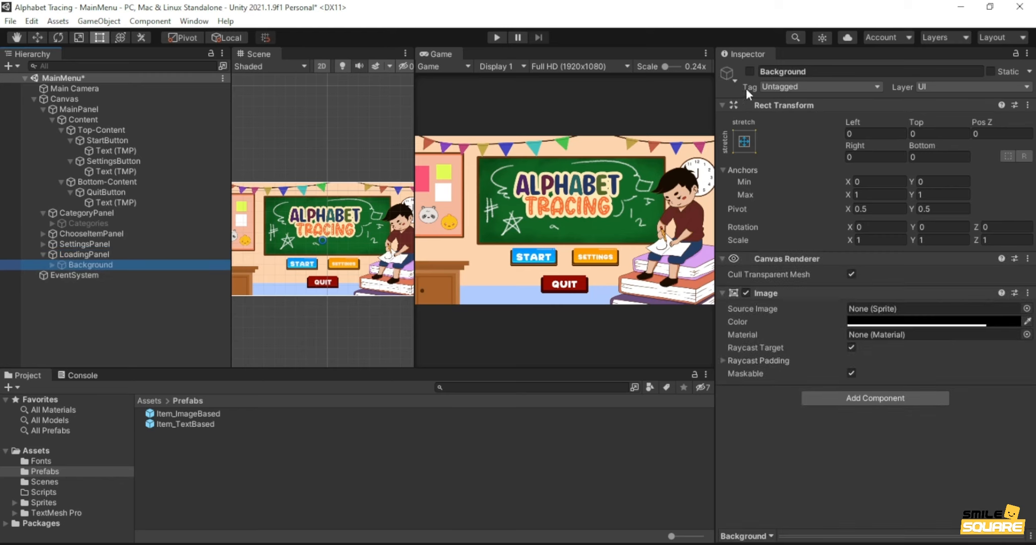
{"action": "left_click", "coordinate": [750, 71]}
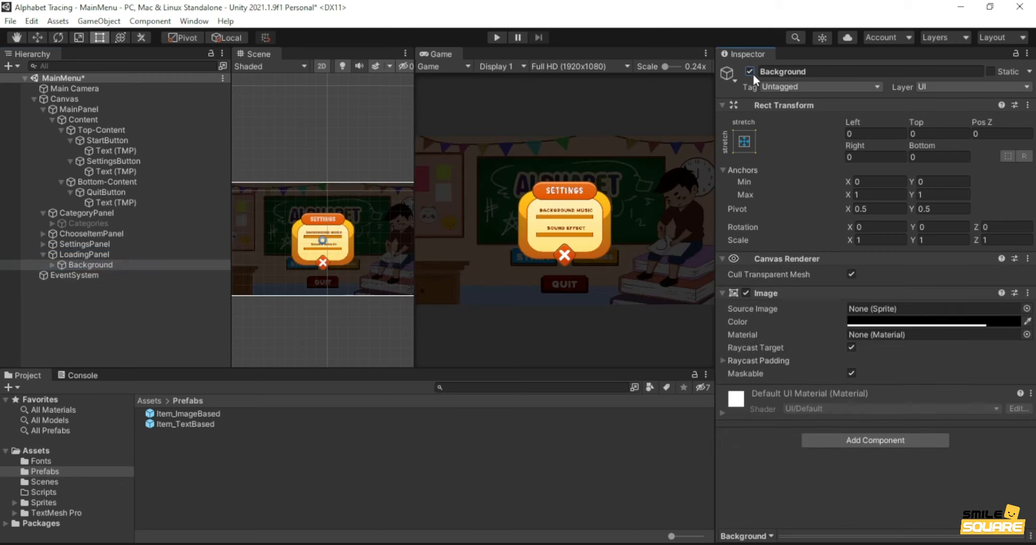
{"action": "left_click", "coordinate": [52, 265]}
{"action": "left_click", "coordinate": [96, 274]}
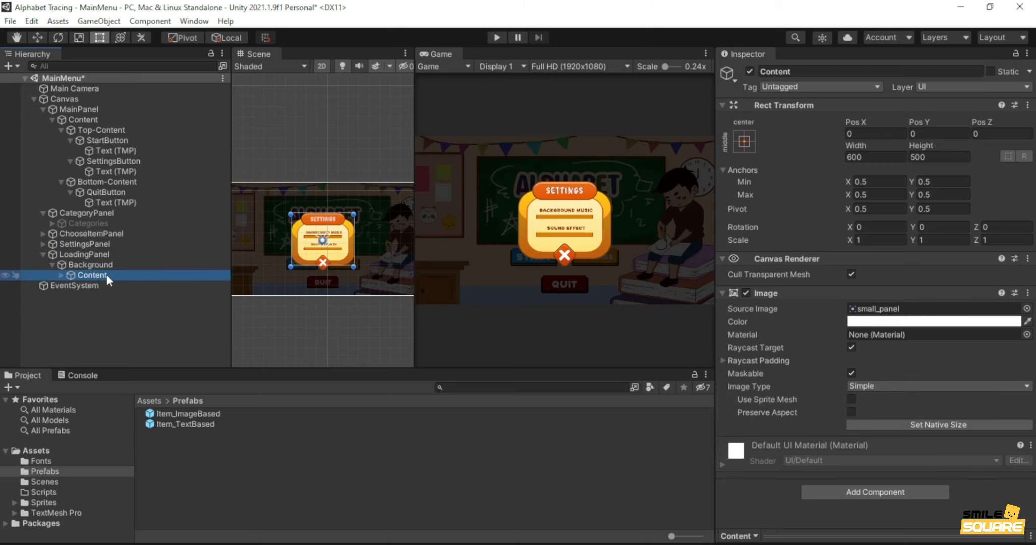
{"action": "key", "text": "Delete"}
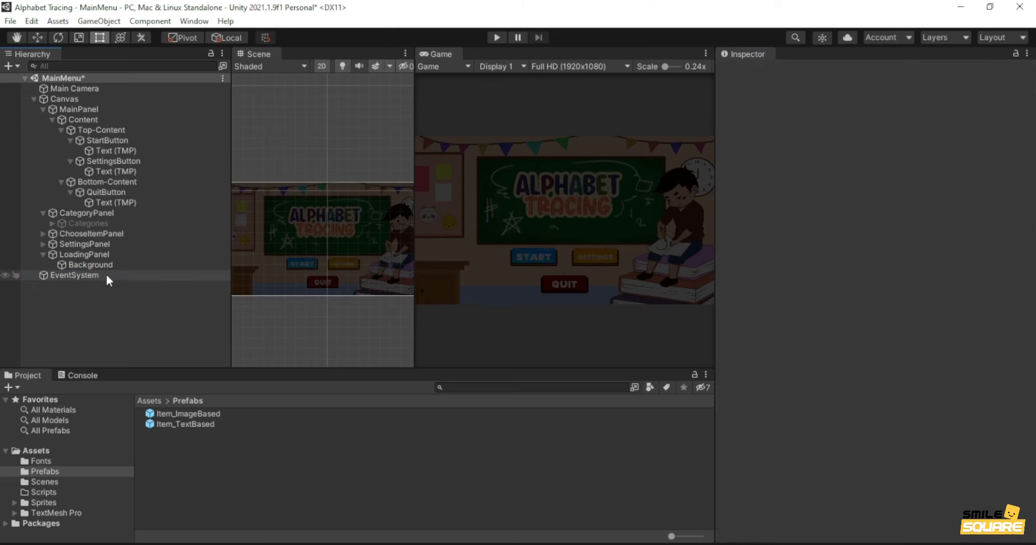
- Change the image color of the LoadingPanel's Background to white with an alpha of 100
{"action": "left_click", "coordinate": [115, 266]}
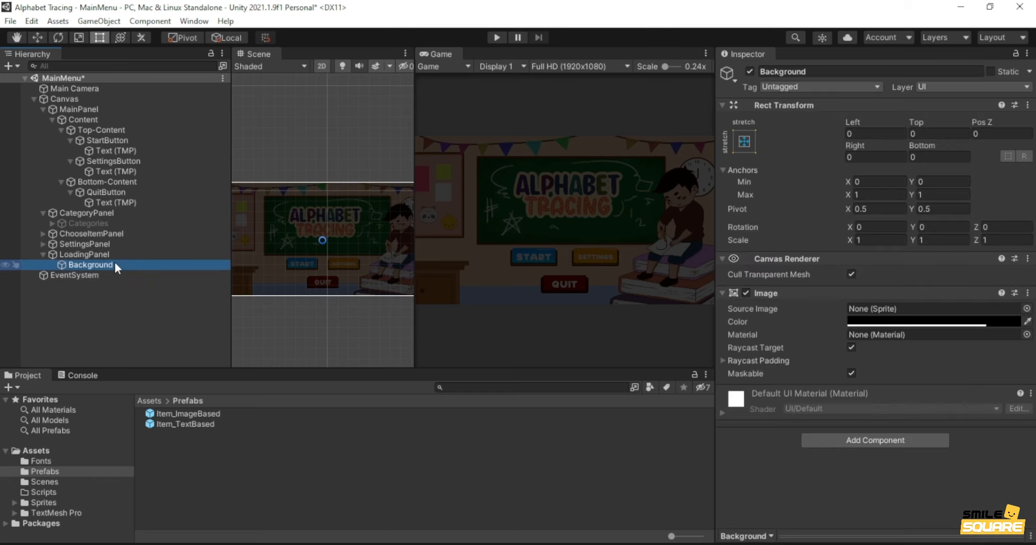
{"action": "left_click", "coordinate": [933, 321]}
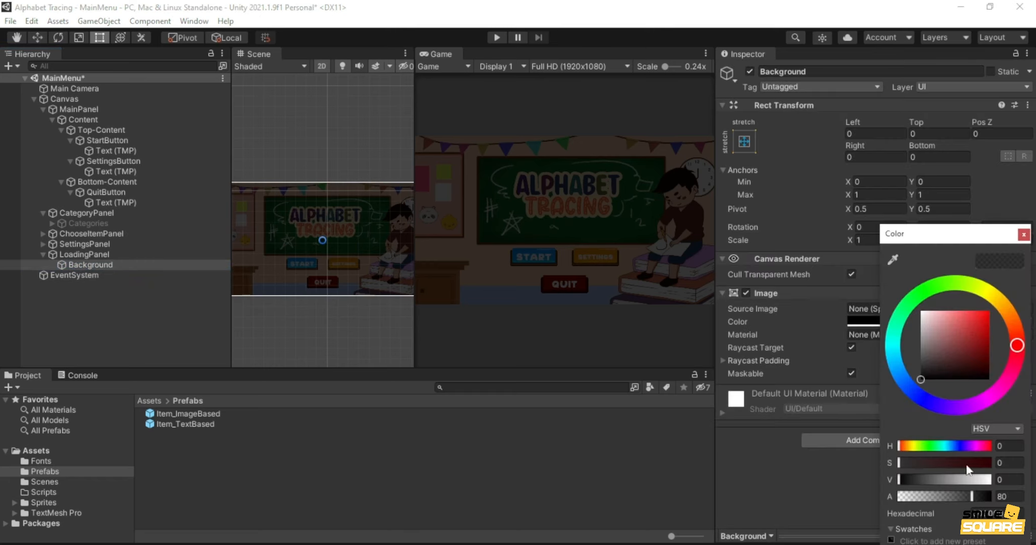
{"action": "double_click", "coordinate": [1004, 496]}
{"action": "type", "text": "100"}
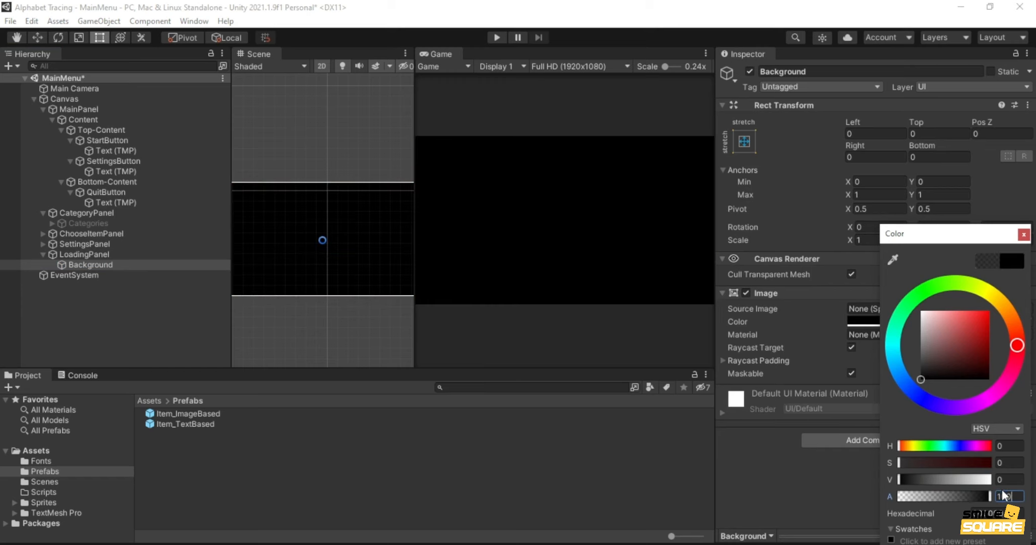
{"action": "left_click_drag", "start_coordinate": [958, 338], "coordinate": [744, 204]}
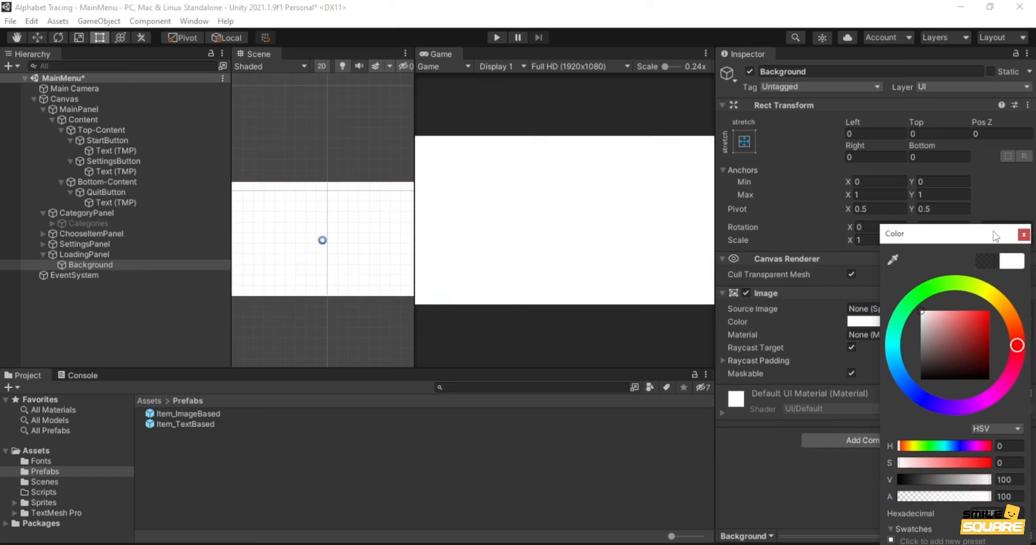
{"action": "left_click", "coordinate": [1023, 235]}
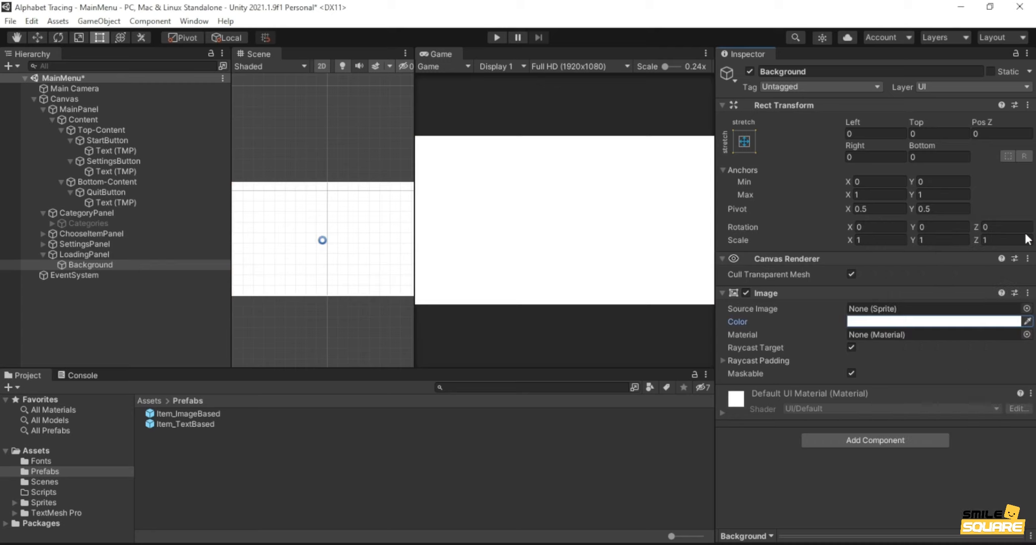
- Assign the write_bg sprite as the source image of the LoadingPanel's Background
{"action": "left_click", "coordinate": [1026, 308]}
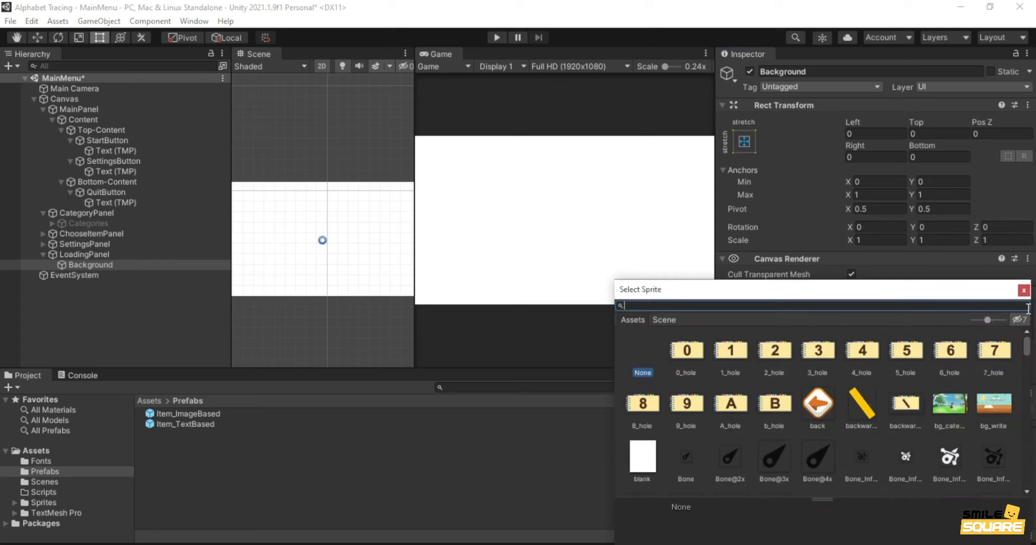
{"action": "type", "text": "writ"}
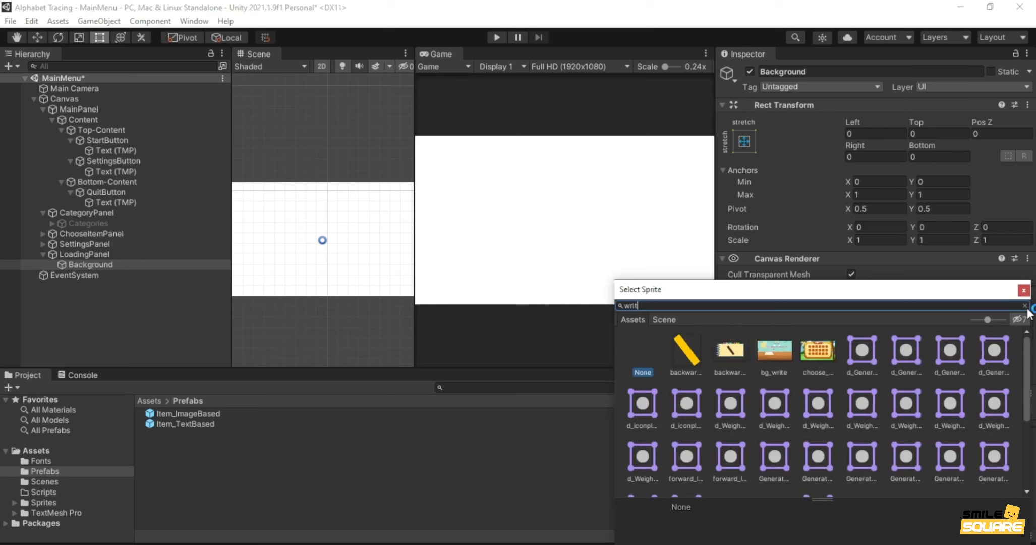
{"action": "type", "text": "e_bg"}
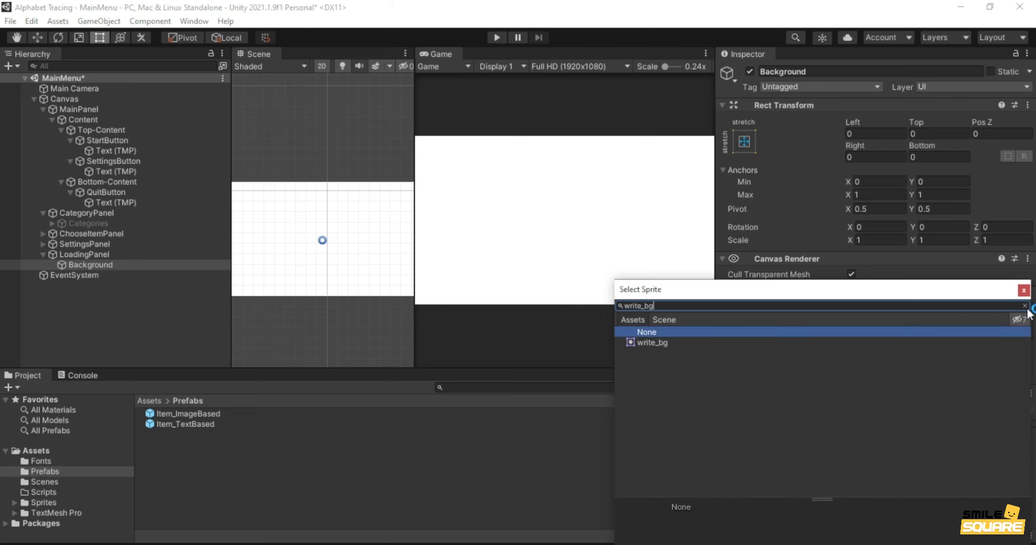
{"action": "double_click", "coordinate": [652, 342]}
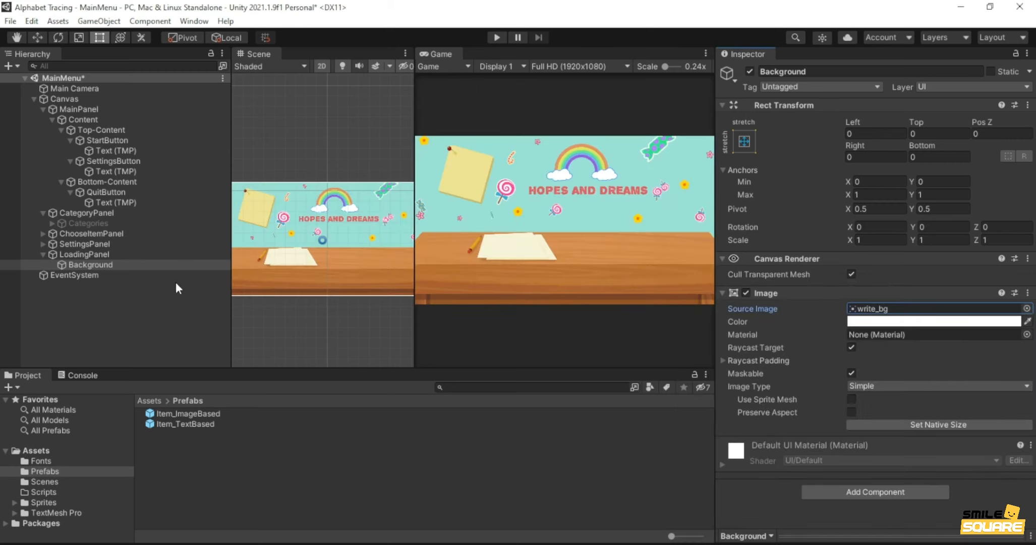
- Add a TextMeshPro text under the LoadingPanel's Background and name it LoadingText
{"action": "right_click", "coordinate": [129, 267]}
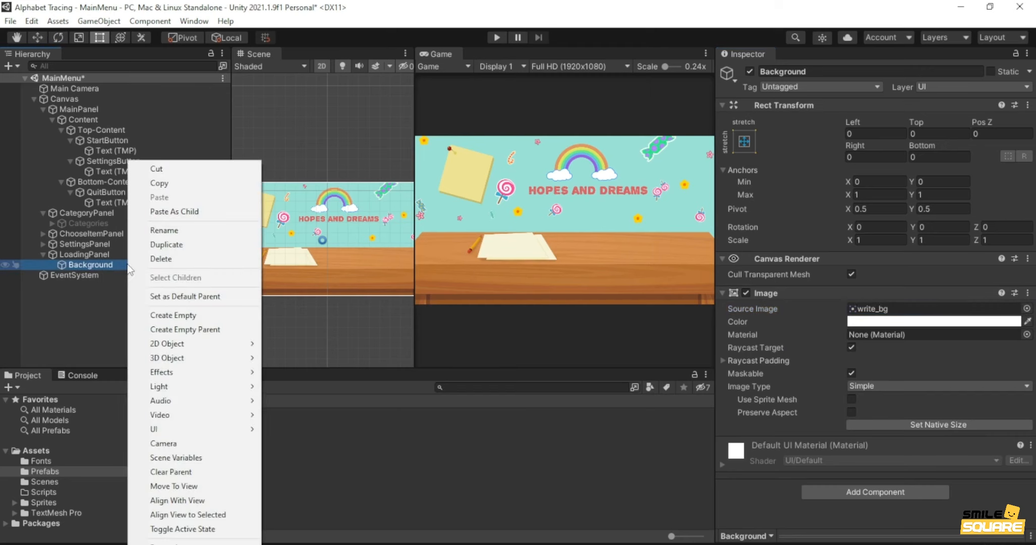
{"action": "mouse_move", "coordinate": [185, 429]}
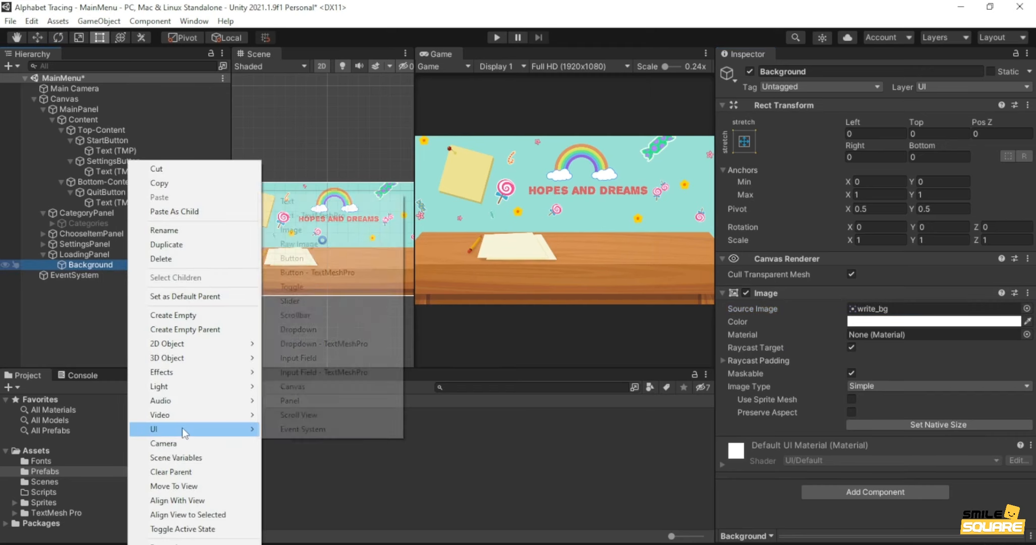
{"action": "left_click", "coordinate": [318, 220]}
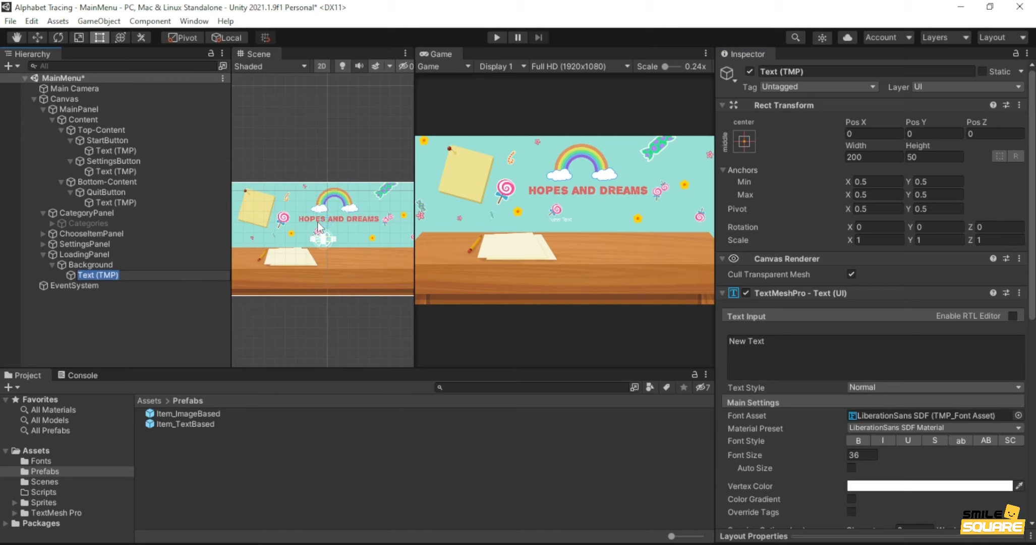
{"action": "type", "text": "LoadingText"}
{"action": "key", "text": "Return"}
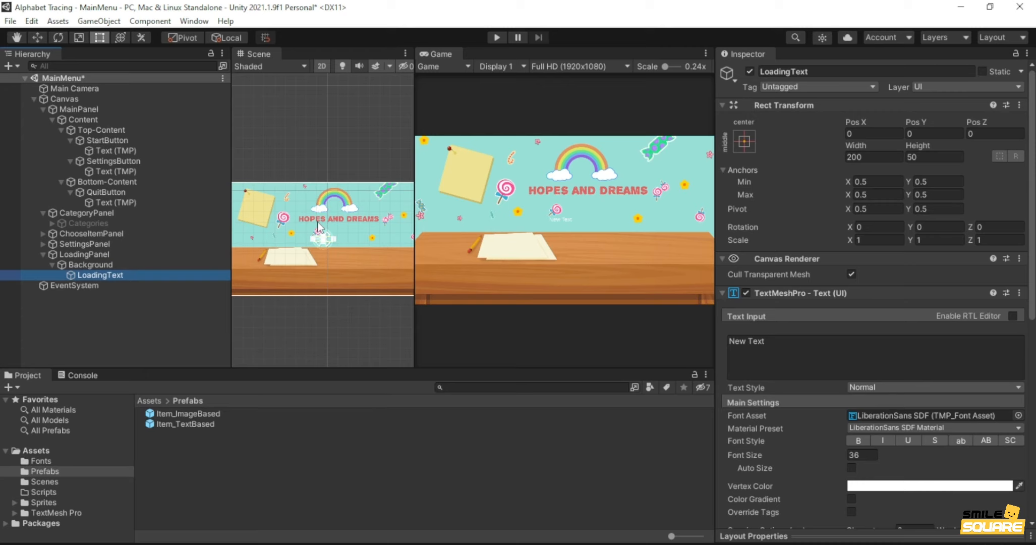
- Set the LoadingText's content to "Loading" in bold with the SugarDonutLine-IgzBV SDF font asset
{"action": "left_click", "coordinate": [779, 342]}
{"action": "key", "text": "BackSpace"}
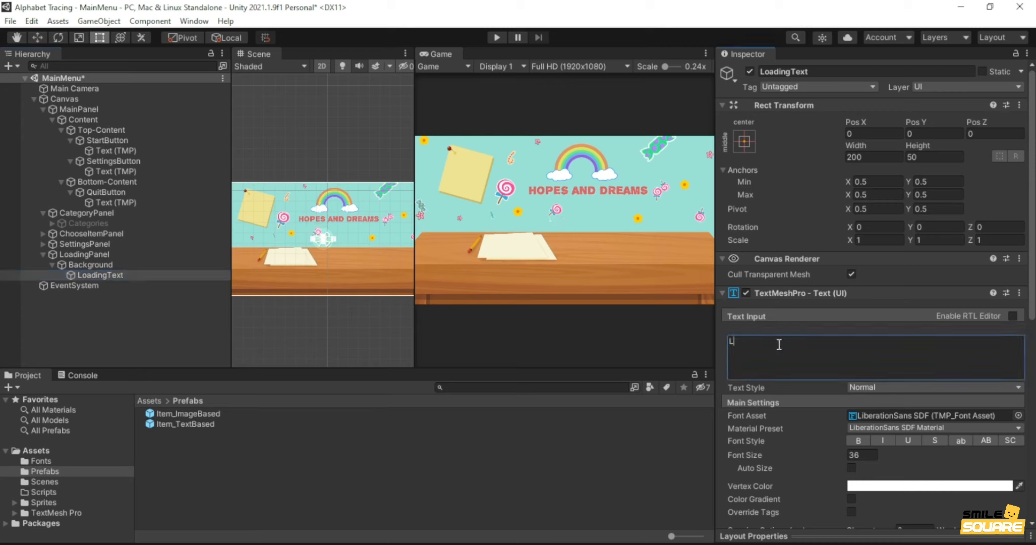
{"action": "type", "text": "Loading"}
{"action": "left_click", "coordinate": [1019, 415]}
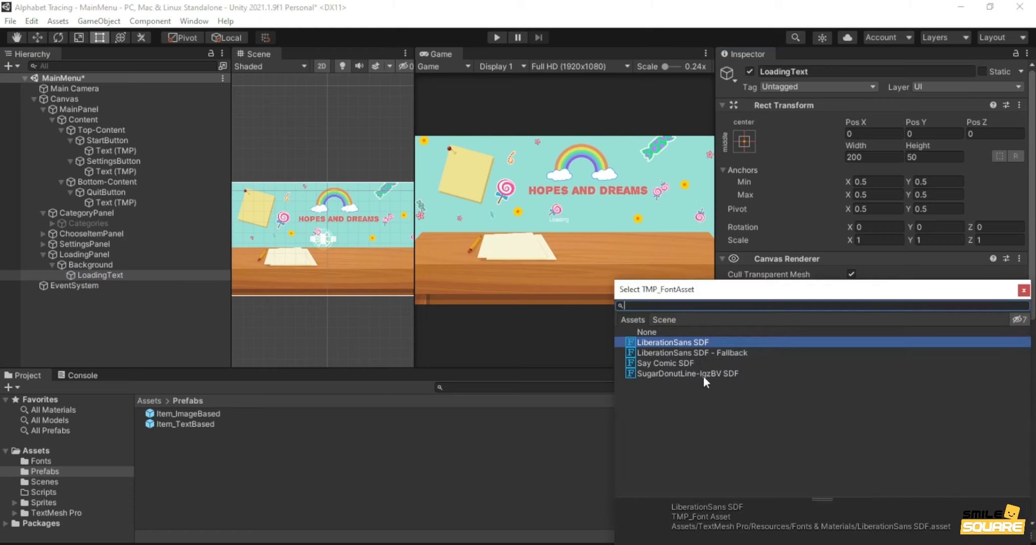
{"action": "double_click", "coordinate": [704, 373]}
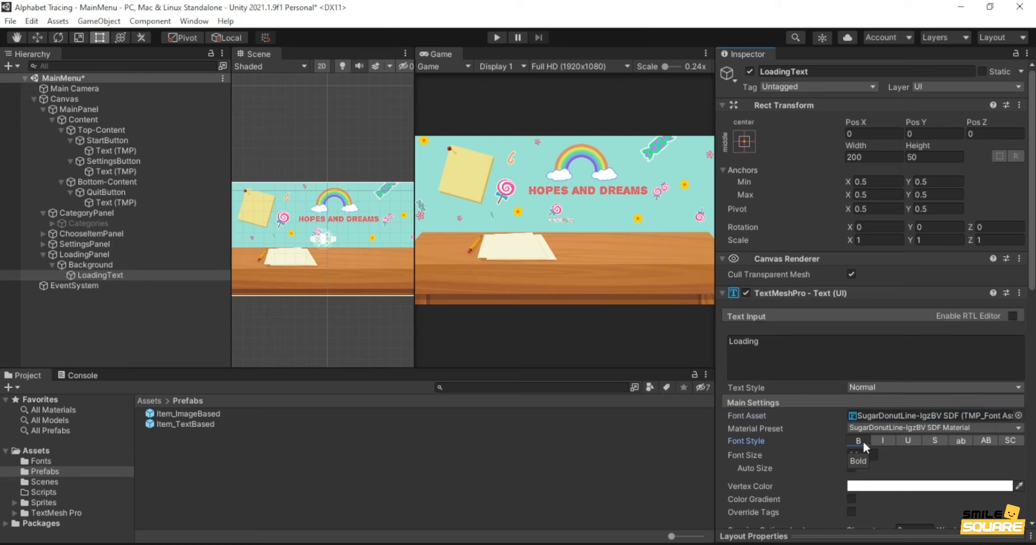
- Enable auto size on LoadingText with a maximum of 100 and align the text to center and middle
{"action": "left_click", "coordinate": [852, 467]}
{"action": "scroll", "coordinate": [852, 468], "scroll_direction": "down", "scroll_amount": 5}
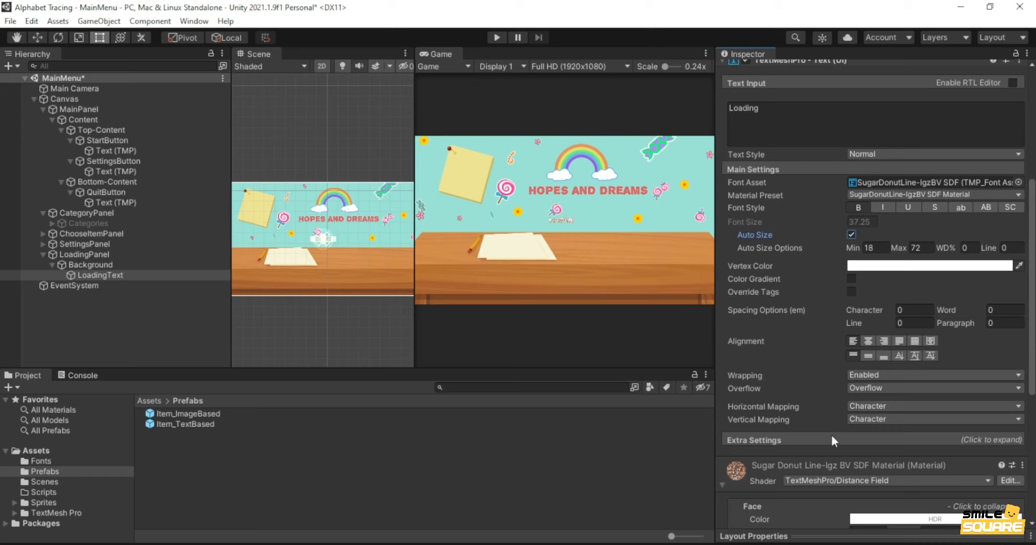
{"action": "left_click", "coordinate": [919, 247]}
{"action": "type", "text": "100"}
{"action": "left_click", "coordinate": [868, 340]}
{"action": "scroll", "coordinate": [869, 360], "scroll_direction": "up", "scroll_amount": 5}
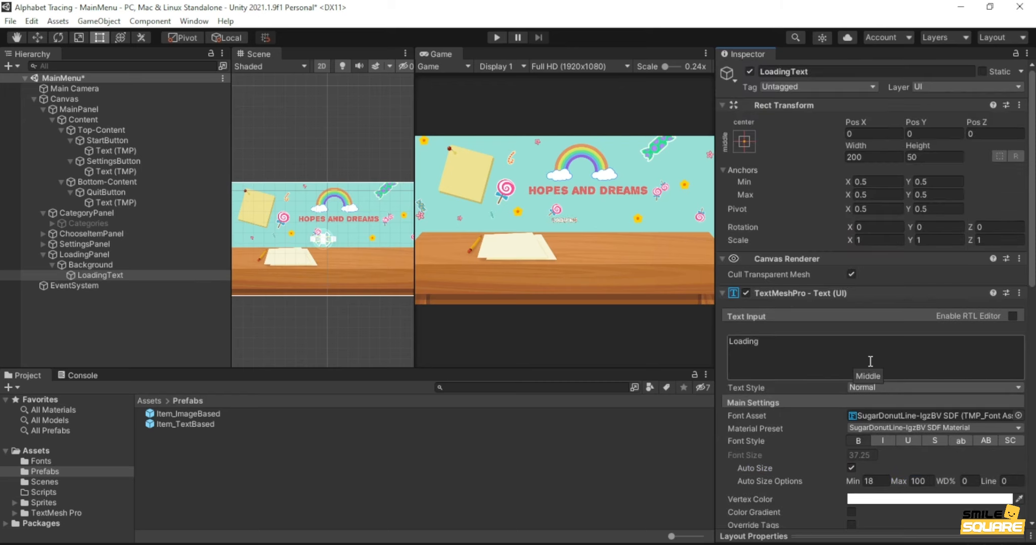
- Anchor LoadingText to the bottom center, including its pivot and position, and set its Pos Y to 51
{"action": "key", "text": "q"}
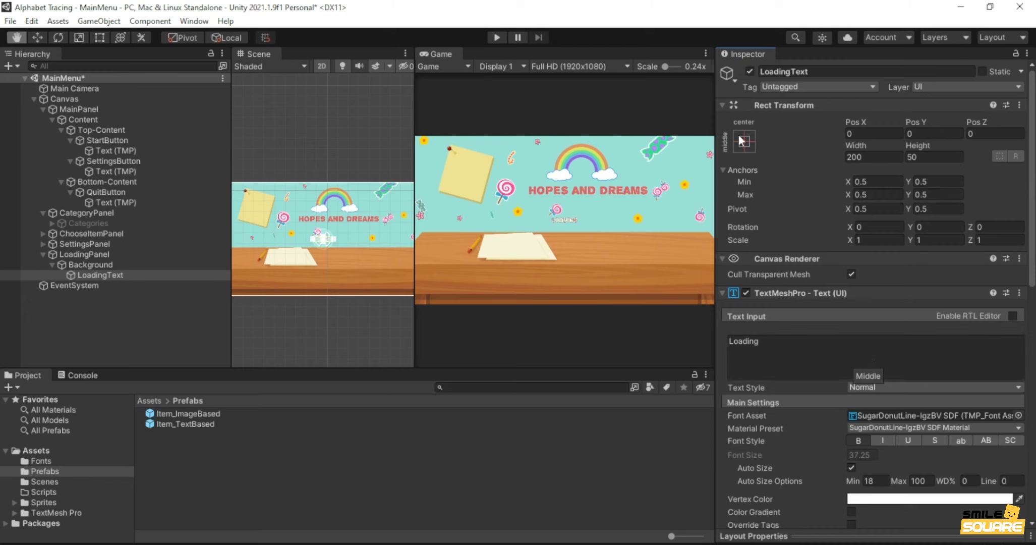
{"action": "left_click", "coordinate": [741, 138]}
{"action": "left_click", "coordinate": [817, 302], "text": "alt+shift"}
{"action": "key", "text": "t"}
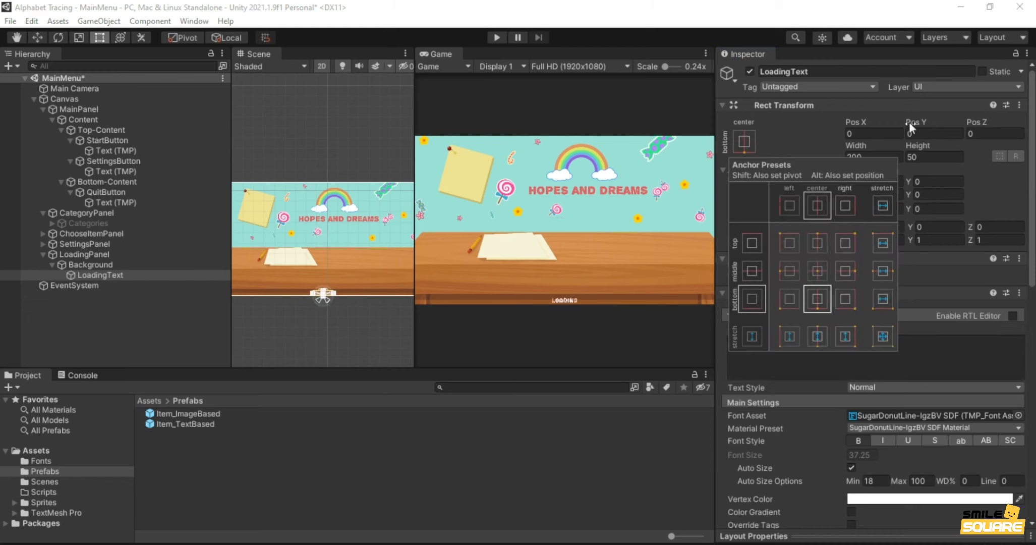
{"action": "left_click", "coordinate": [918, 133]}
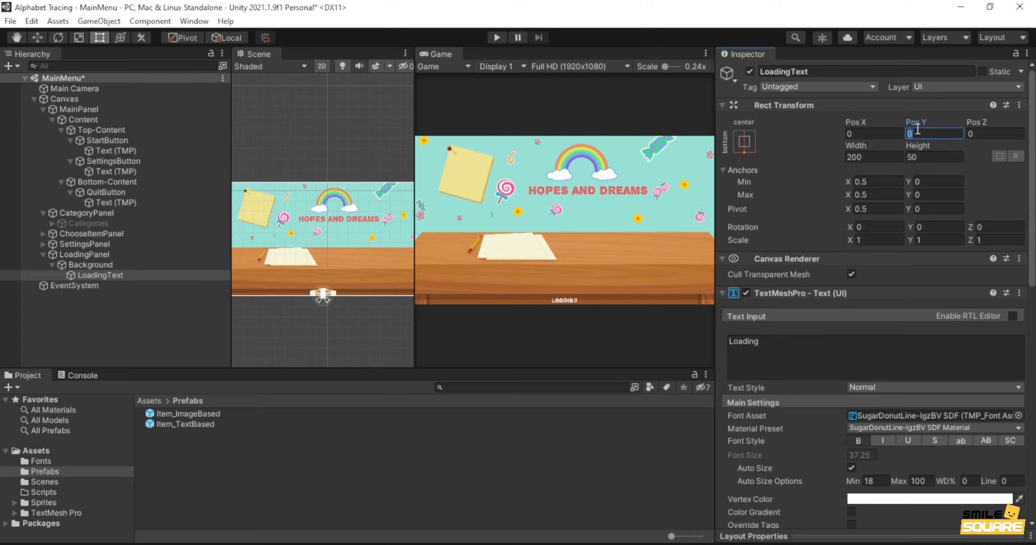
{"action": "type", "text": "51"}
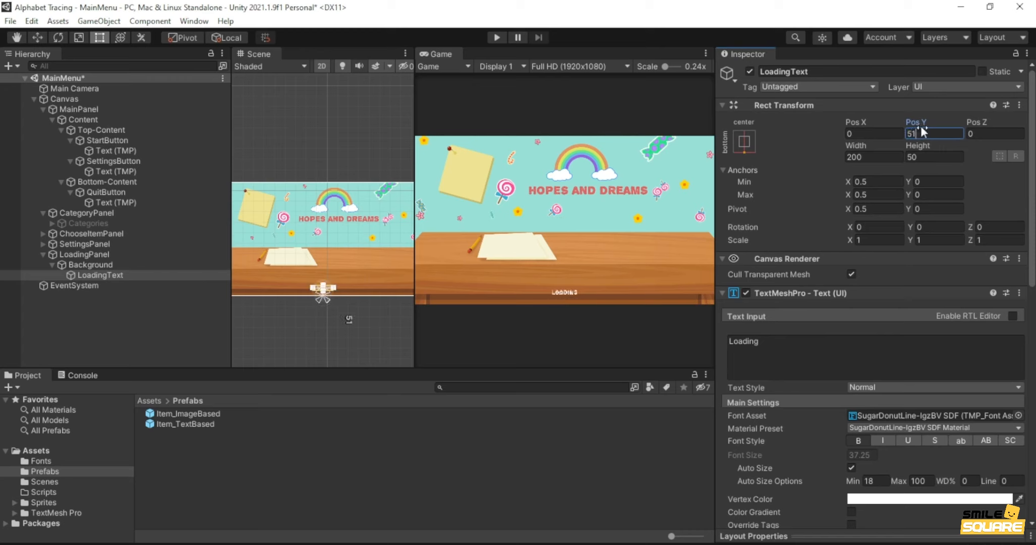
{"action": "key", "text": "Tab"}
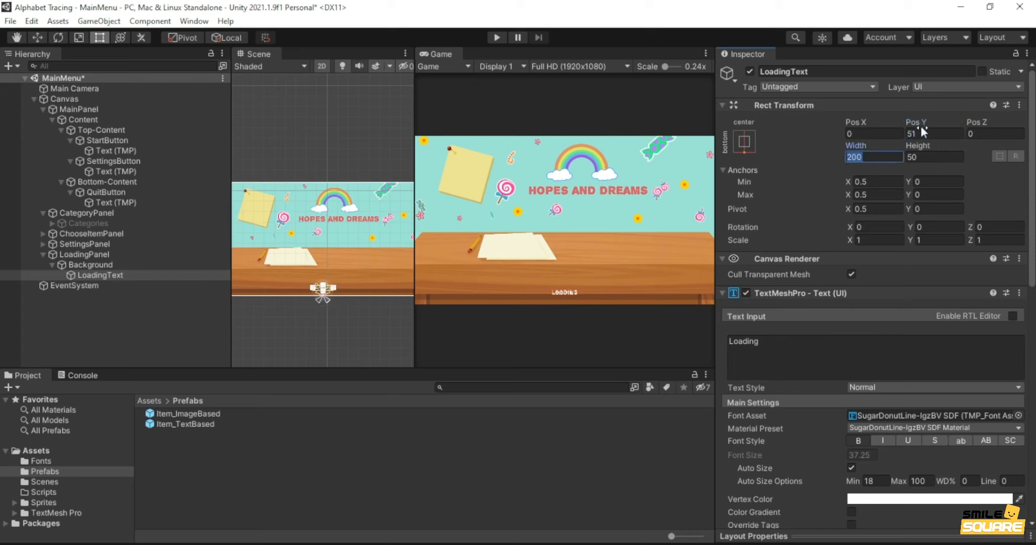
- Set the LoadingText's width to 600 and height to 115, and save the scene
{"action": "type", "text": "600"}
{"action": "key", "text": "Tab"}
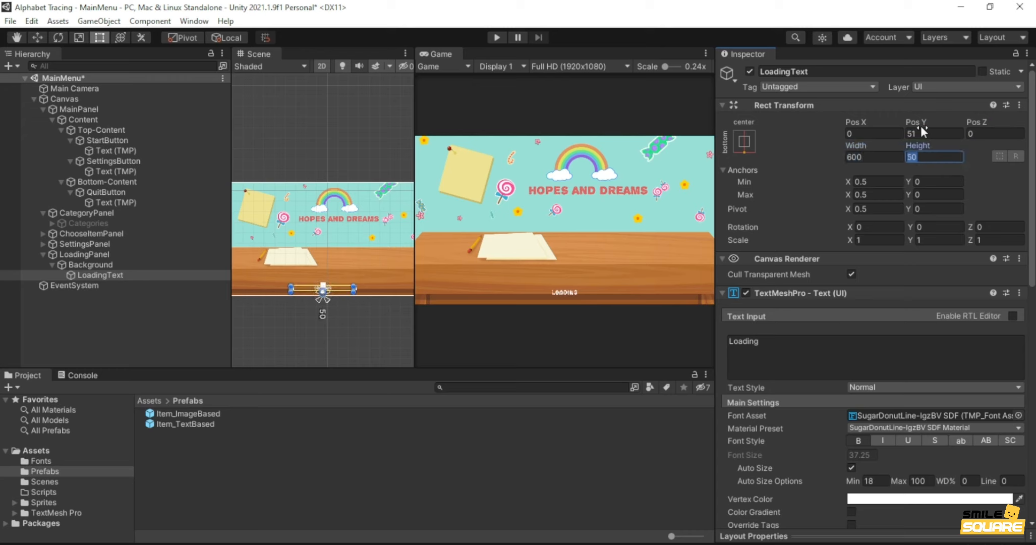
{"action": "type", "text": "115"}
{"action": "key", "text": "ctrl+s"}
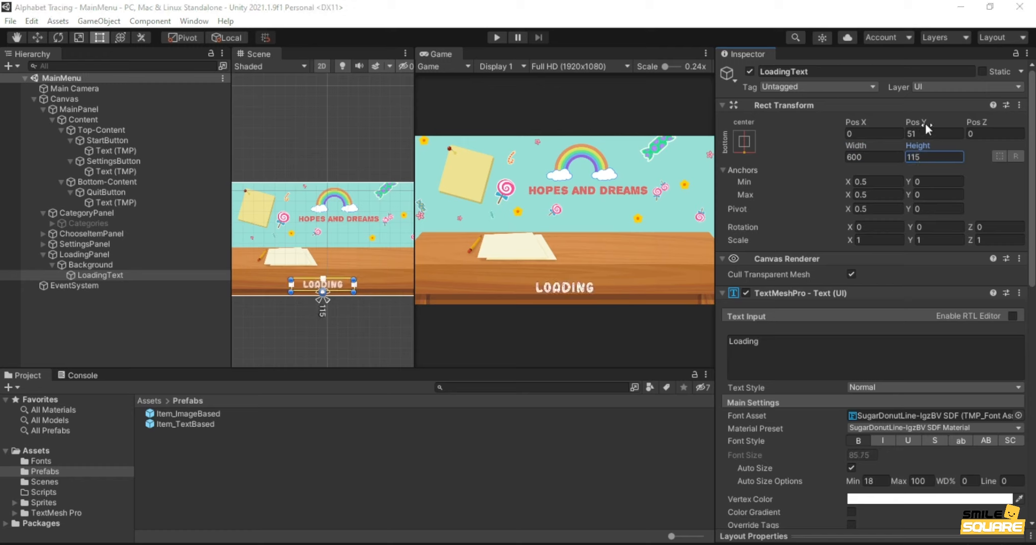
- Deactivate the LoadingPanel's Background and activate the CategoryPanel's Categories object
{"action": "left_click", "coordinate": [91, 265]}
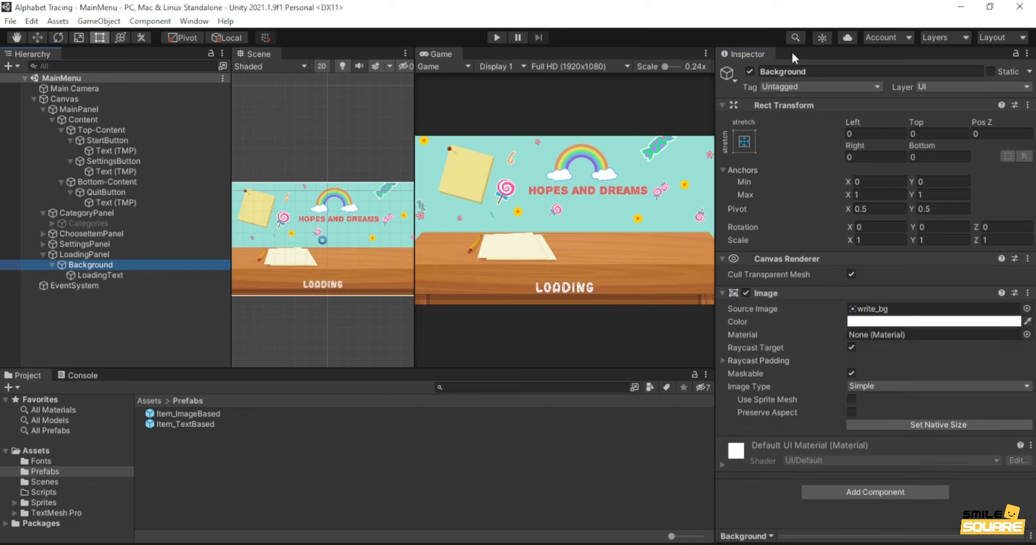
{"action": "left_click", "coordinate": [749, 71]}
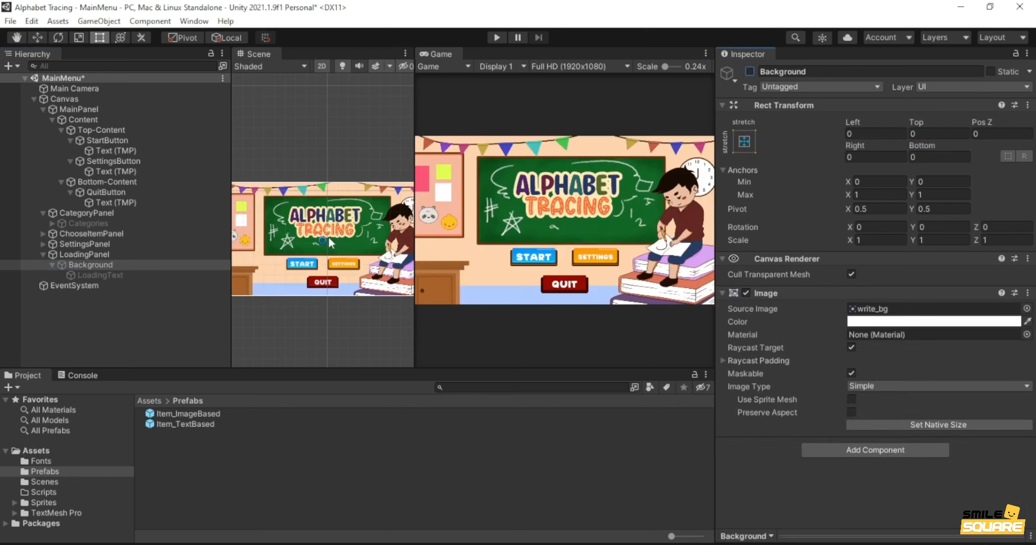
{"action": "left_click", "coordinate": [120, 224]}
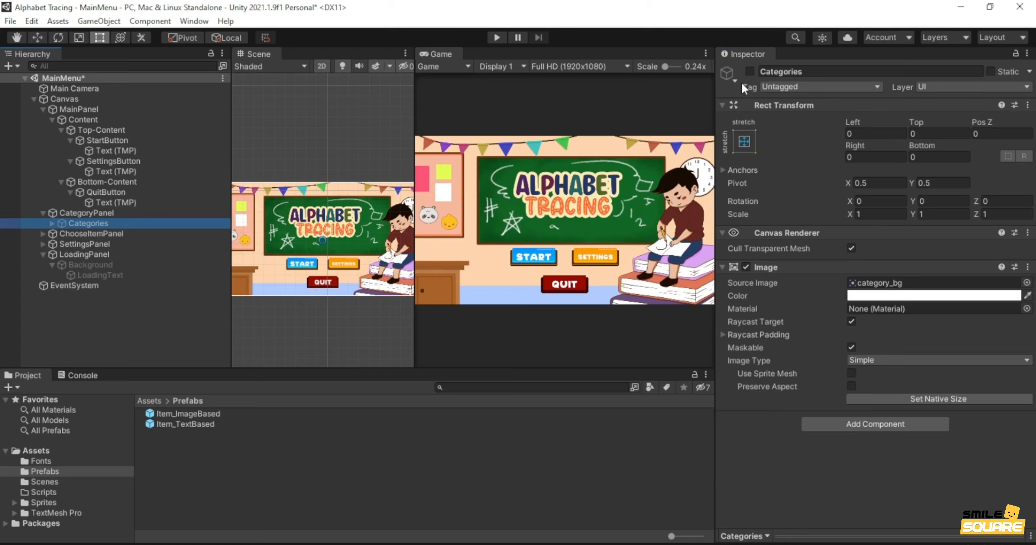
{"action": "left_click", "coordinate": [750, 71]}
- Enable auto size on the TitleText inside the Categories object's Category-Lists
{"action": "left_click", "coordinate": [52, 223]}
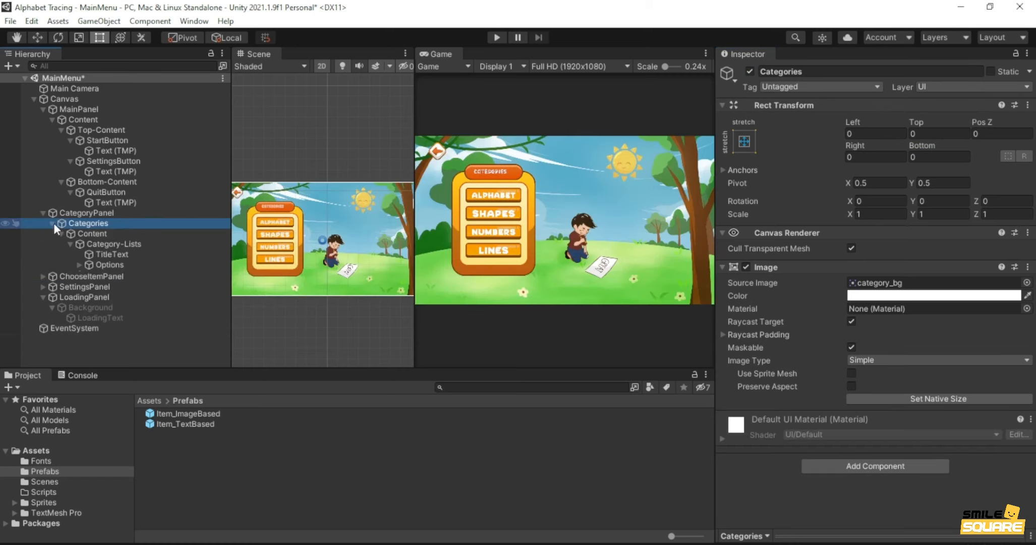
{"action": "left_click", "coordinate": [61, 234]}
{"action": "left_click", "coordinate": [70, 244]}
{"action": "left_click", "coordinate": [112, 254]}
{"action": "scroll", "coordinate": [866, 332], "scroll_direction": "down", "scroll_amount": 3}
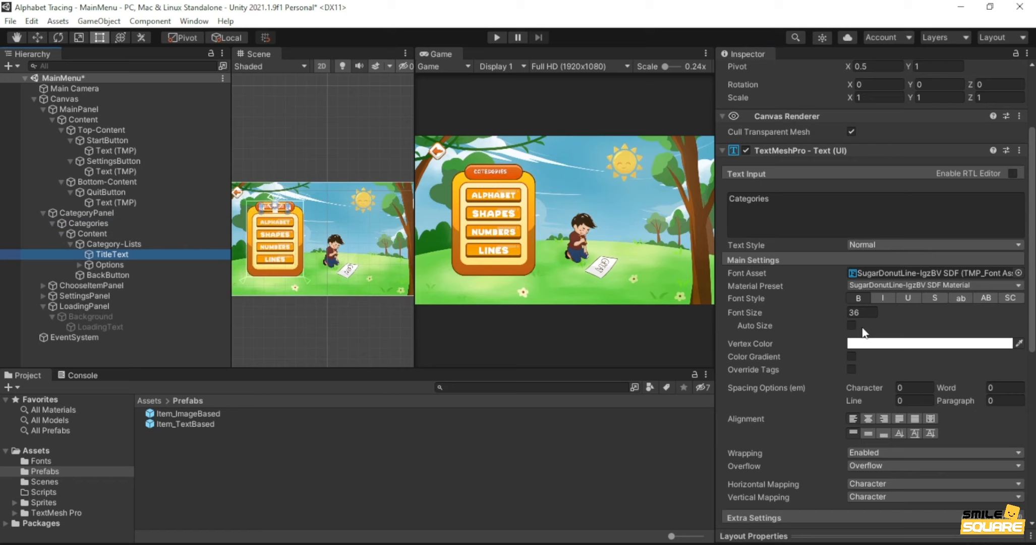
{"action": "left_click", "coordinate": [851, 325]}
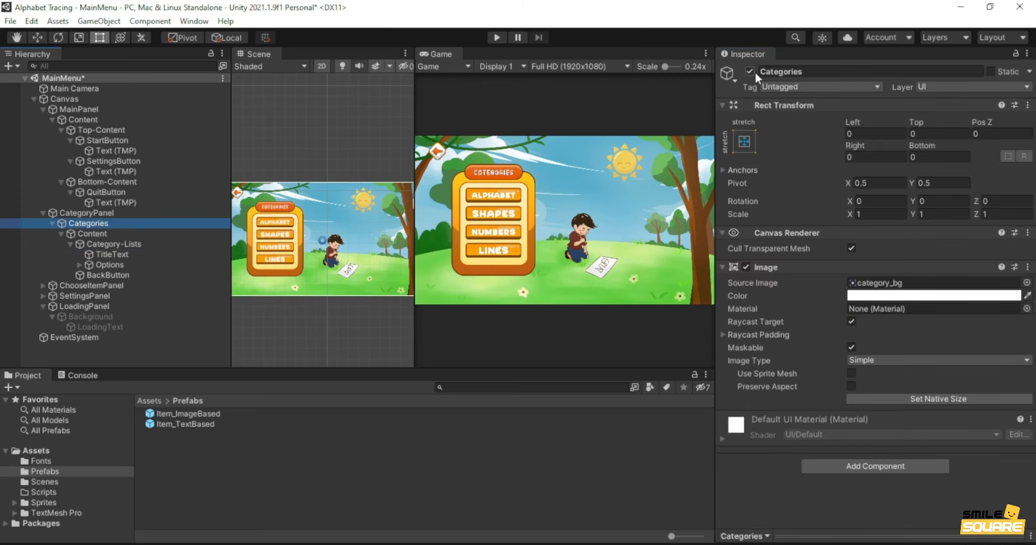
- Deactivate the Categories object, collapse the Canvas hierarchy and save the MainMenu scene
{"action": "left_click", "coordinate": [750, 72]}
{"action": "left_click", "coordinate": [33, 99]}
{"action": "left_click", "coordinate": [83, 158]}
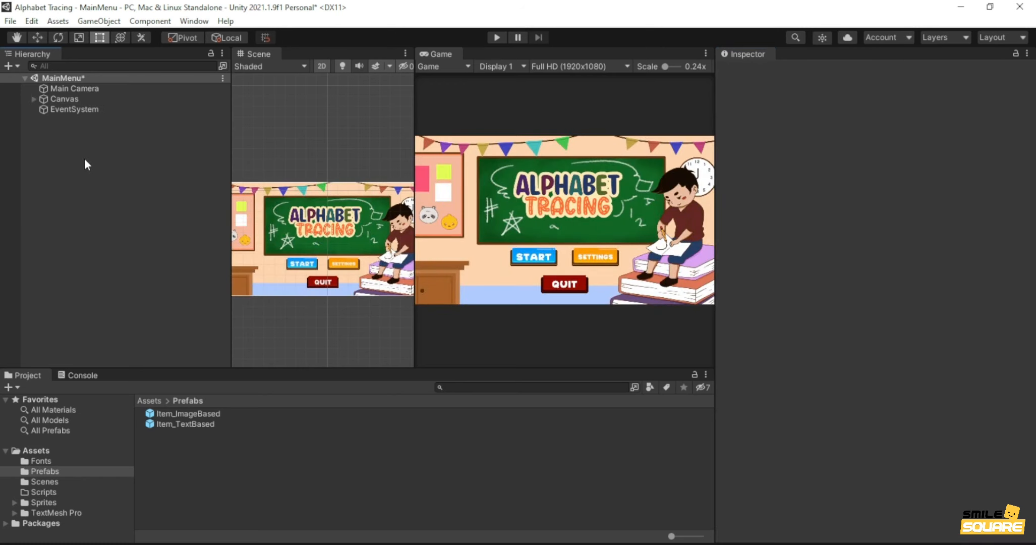
{"action": "key", "text": "ctrl+s"}
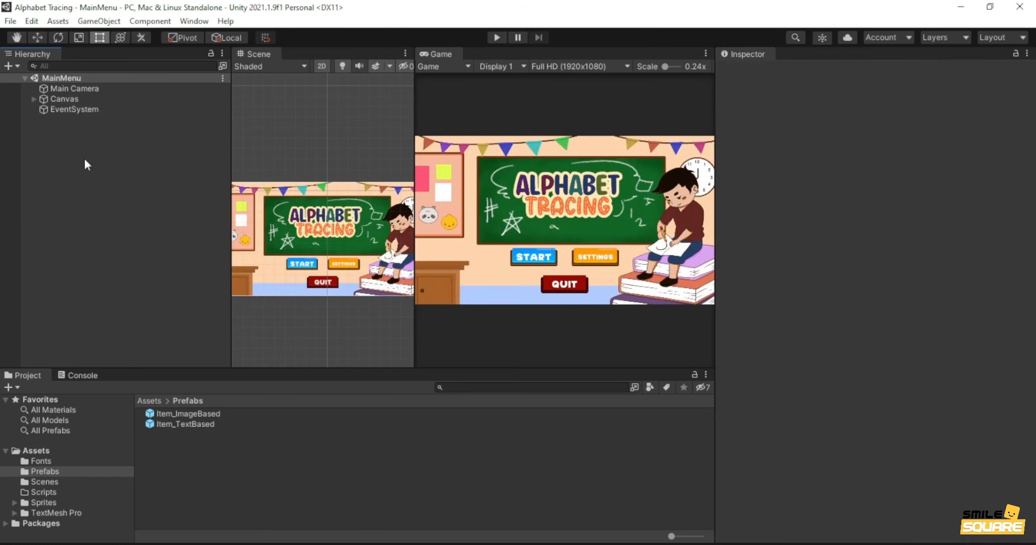